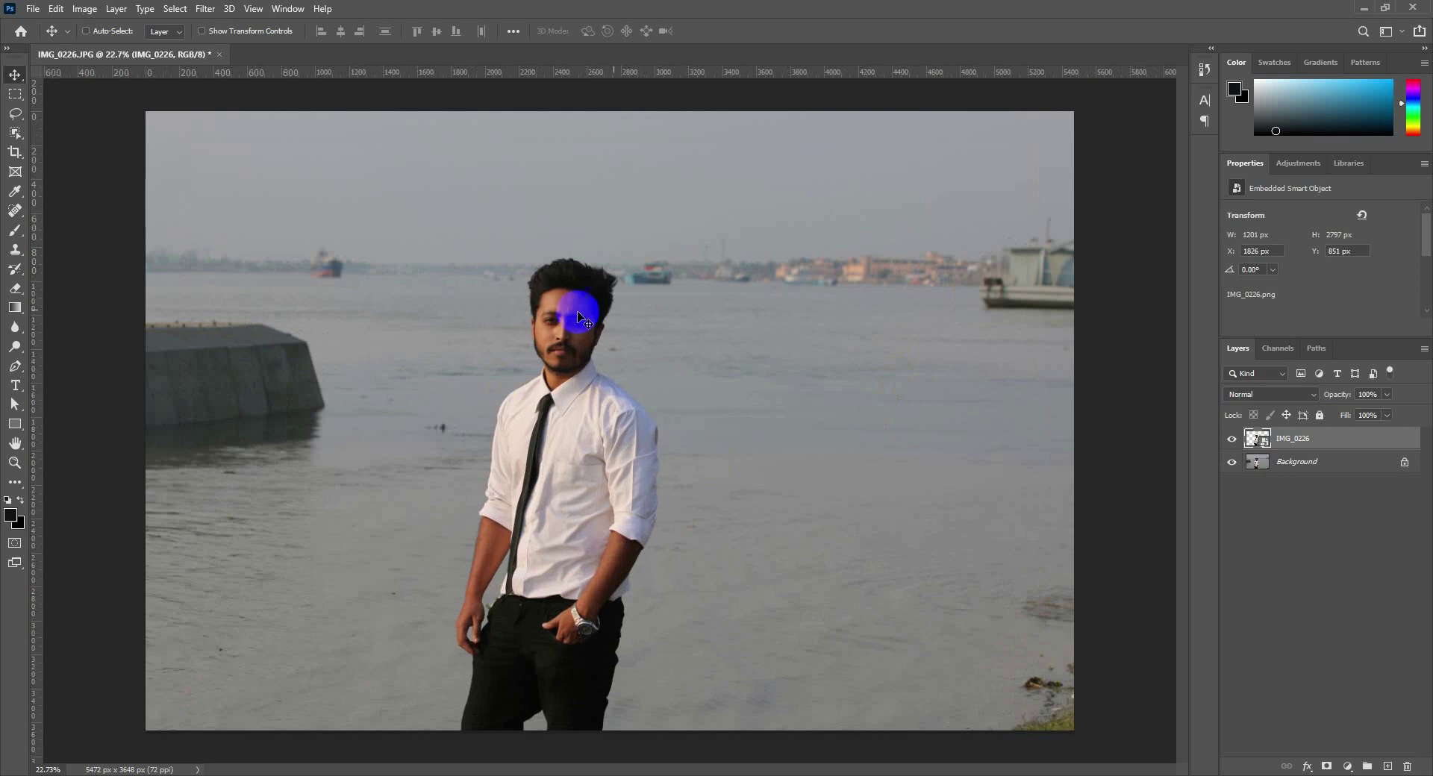
Hide the Background layer and apply Shadows/Highlights with 35% shadows and 0% highlights to the IMG_0226 cutout layer
{"action": "left_click", "coordinate": [1230, 470]}
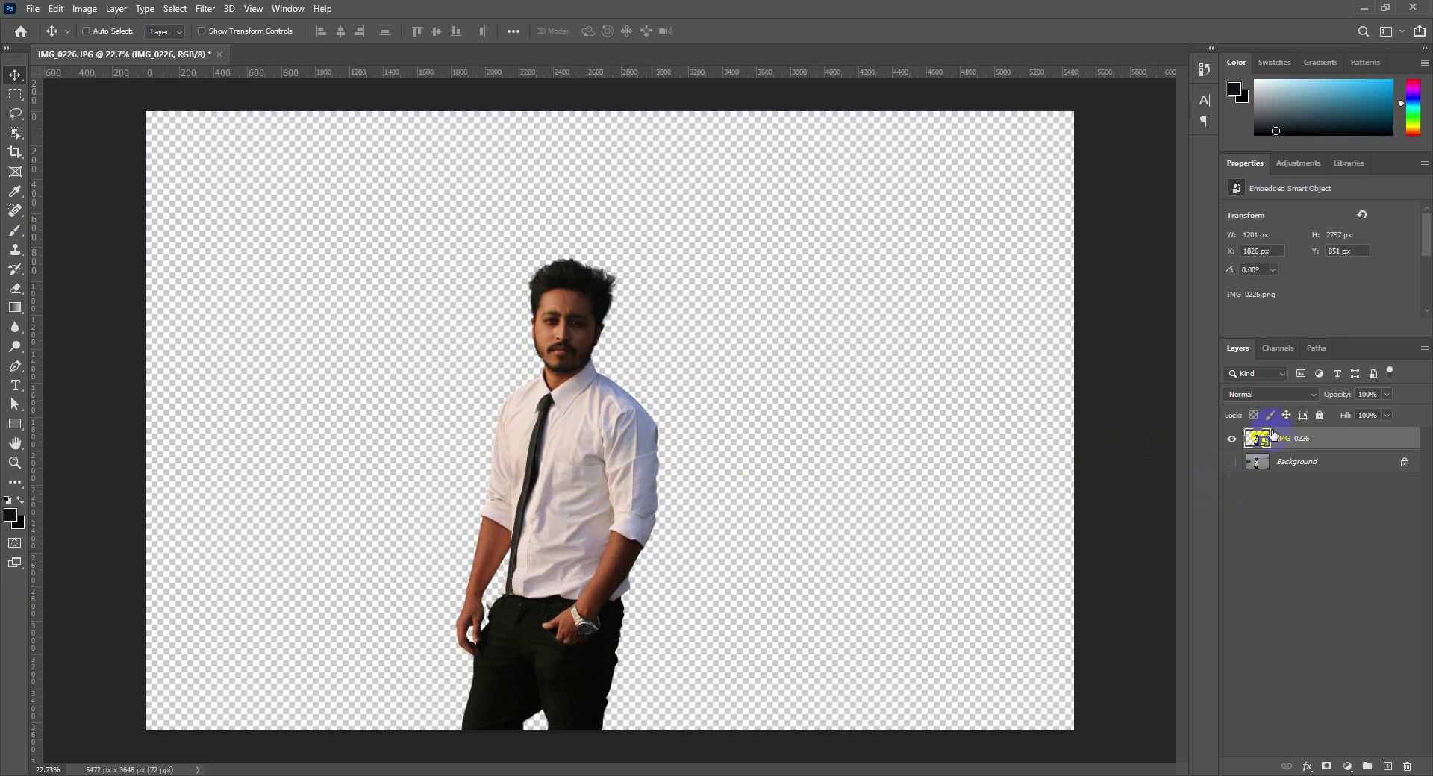
{"action": "left_click", "coordinate": [205, 8]}
{"action": "mouse_move", "coordinate": [78, 6]}
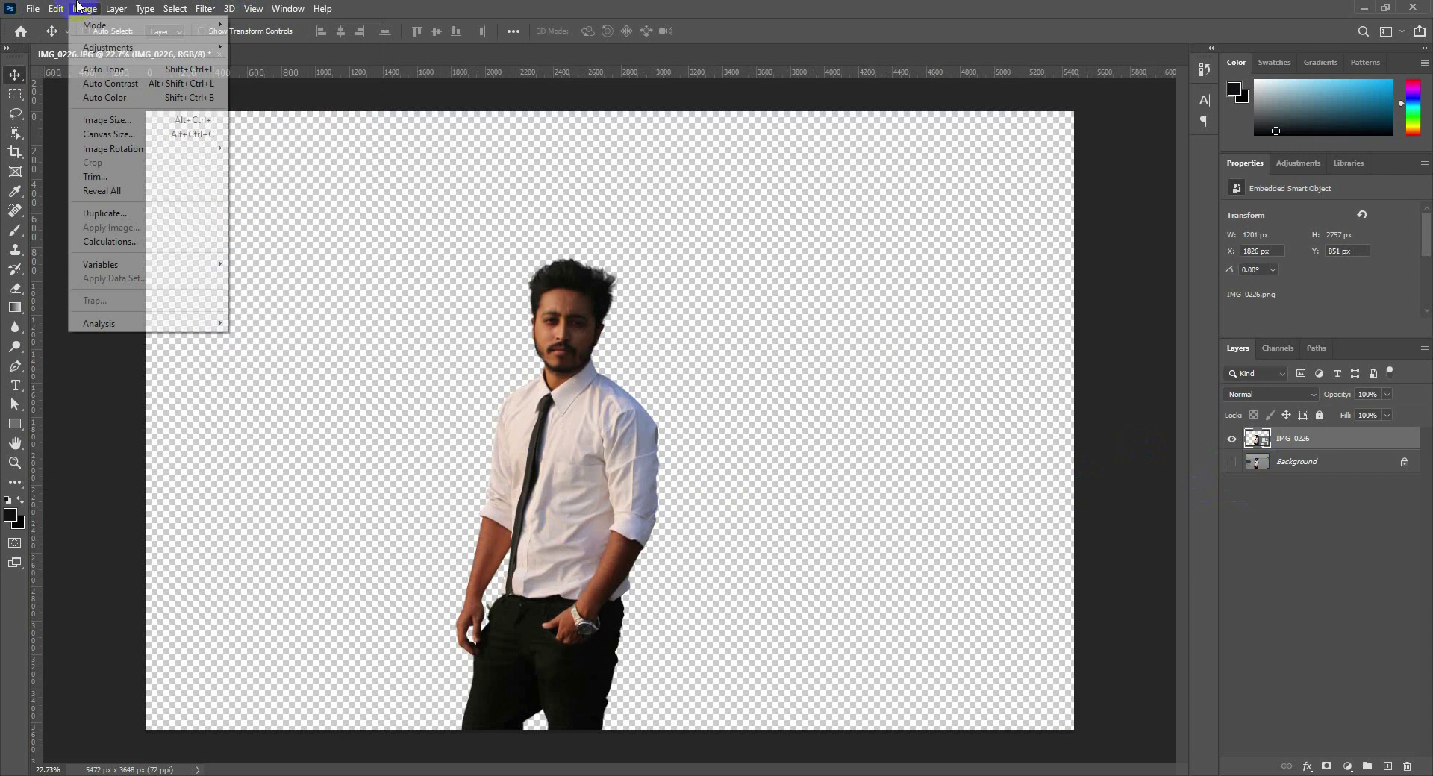
{"action": "mouse_move", "coordinate": [108, 47]}
{"action": "left_click", "coordinate": [299, 299]}
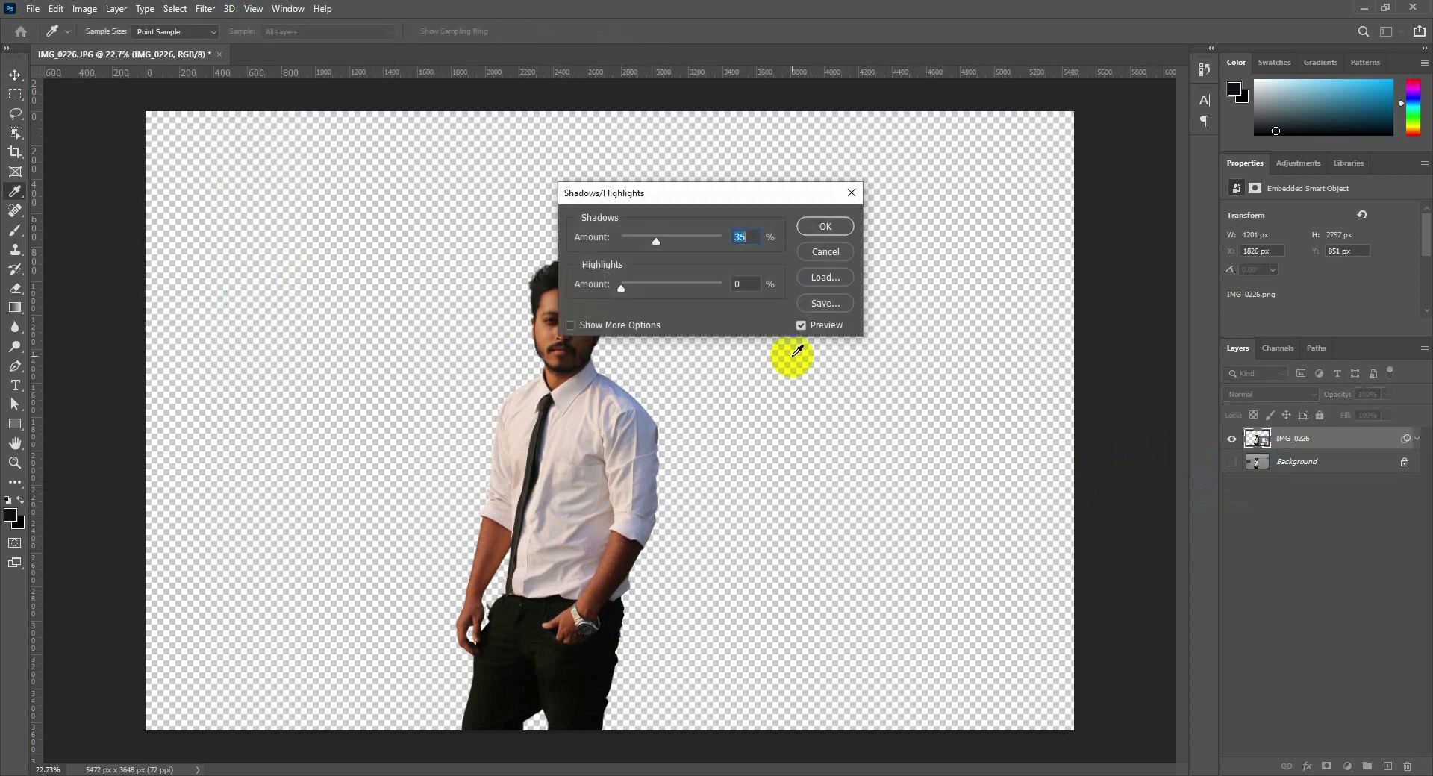
{"action": "left_click_drag", "start_coordinate": [685, 200], "coordinate": [900, 203]}
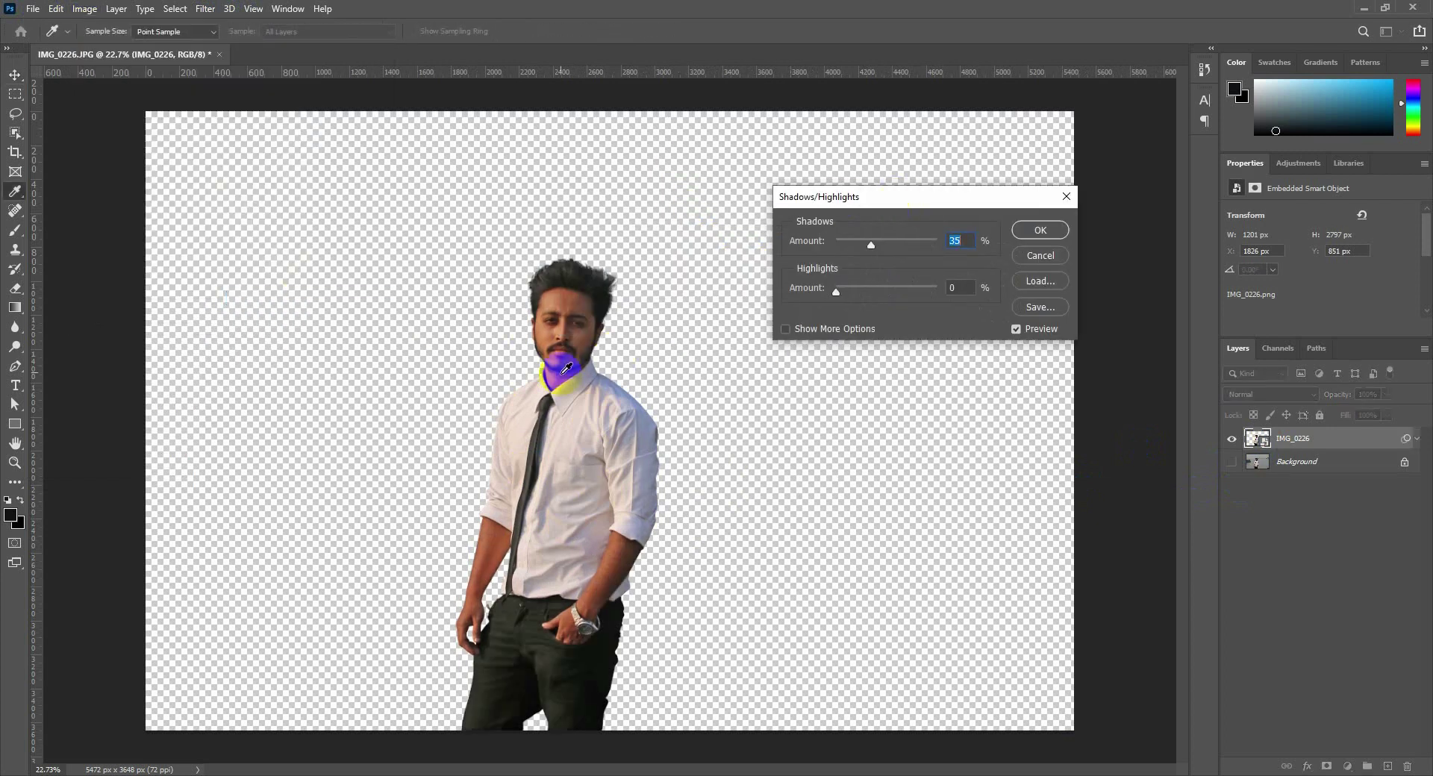
{"action": "left_click", "coordinate": [1040, 231]}
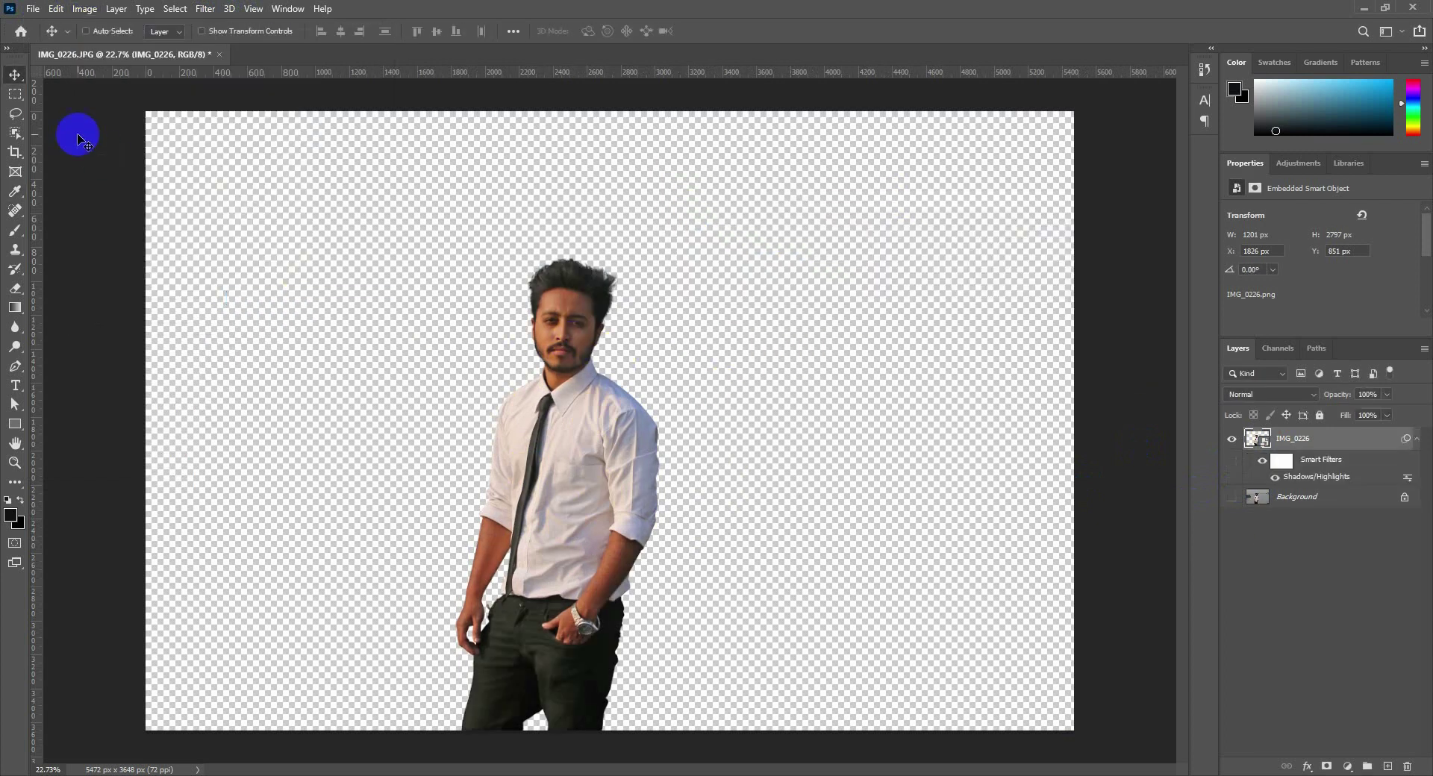
Create a new 1920 x 1080 pixel document at 72 pixels/inch with RGB Color mode and a white background
{"action": "left_click", "coordinate": [33, 8]}
{"action": "left_click", "coordinate": [52, 25]}
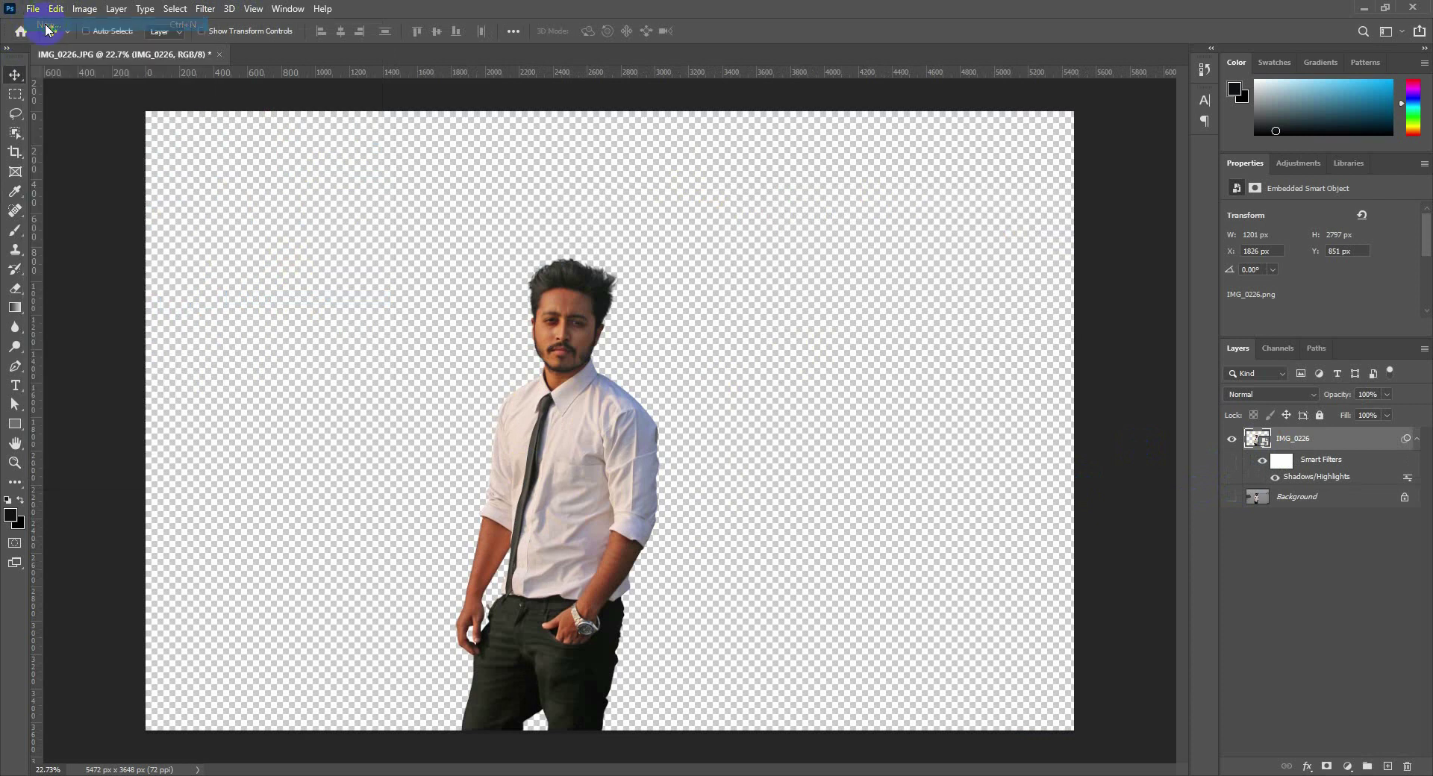
{"action": "left_click", "coordinate": [911, 254]}
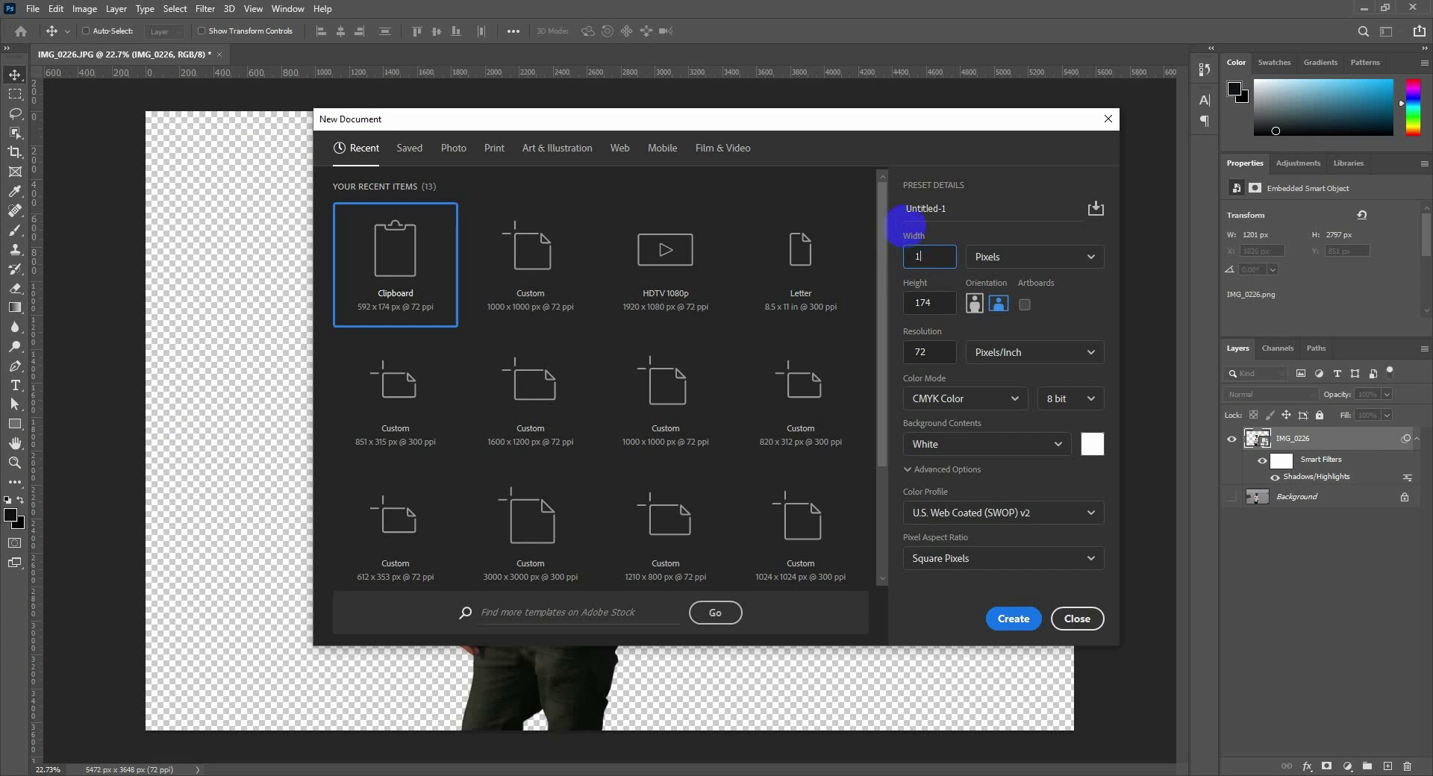
{"action": "type", "text": "1920"}
{"action": "left_click", "coordinate": [929, 302]}
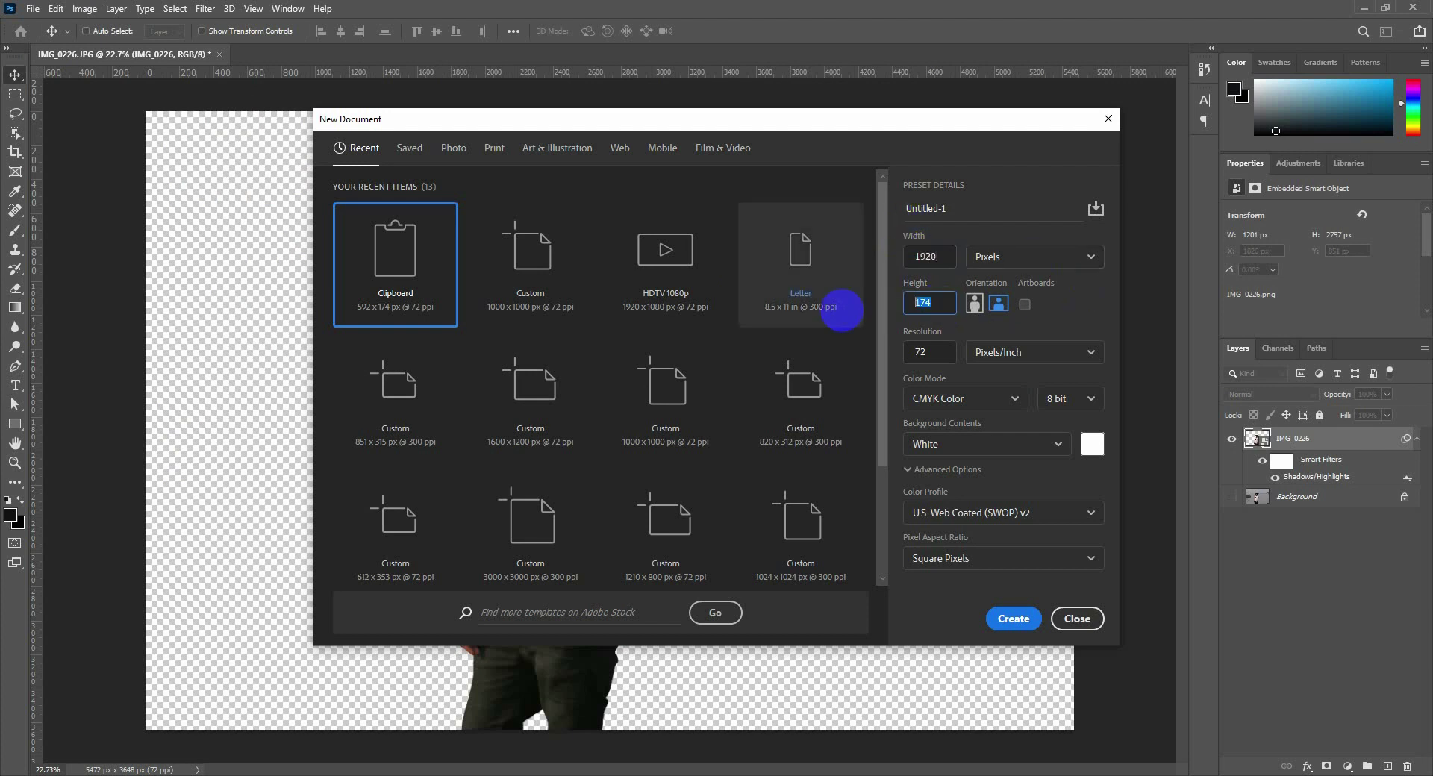
{"action": "left_click", "coordinate": [937, 399]}
{"action": "left_click", "coordinate": [940, 471]}
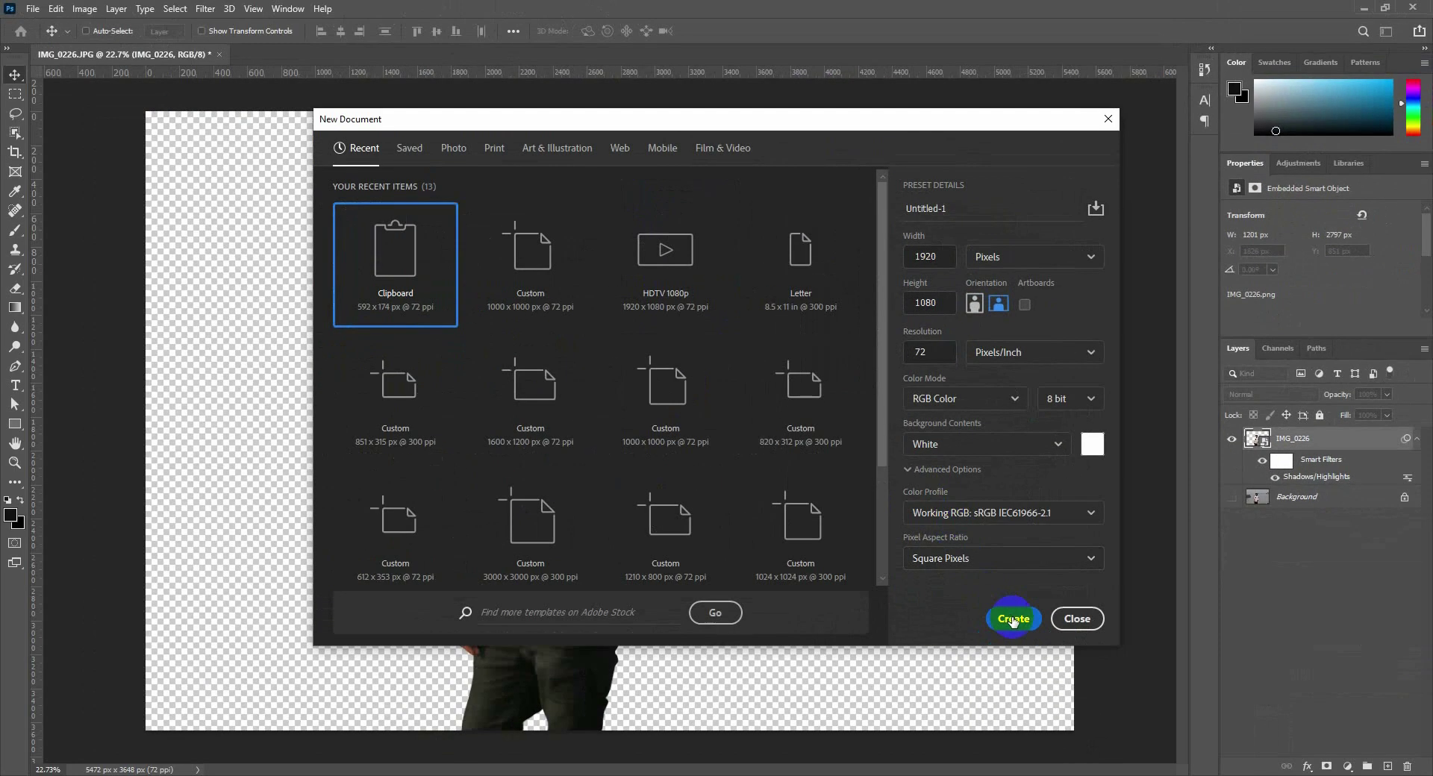
{"action": "left_click", "coordinate": [1012, 619]}
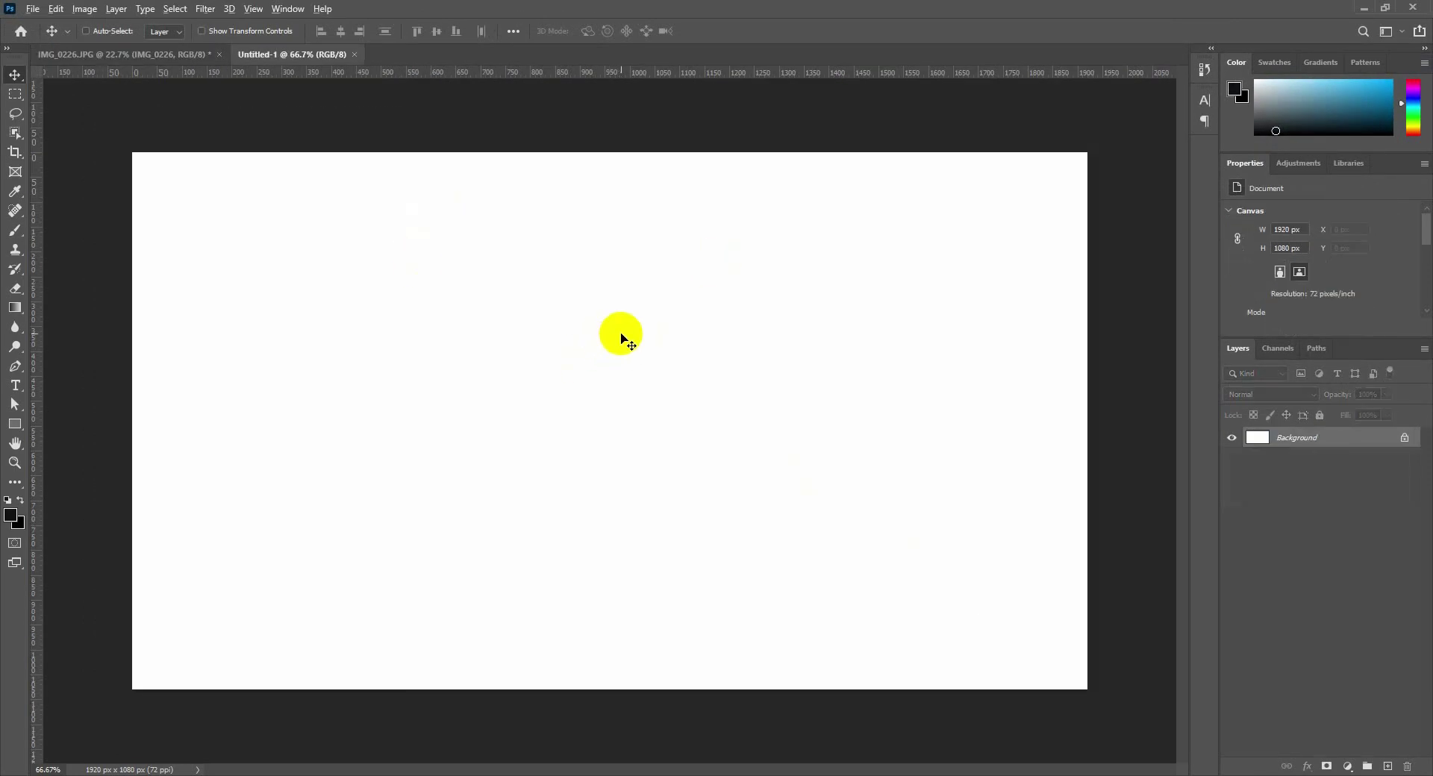
Sample a dark purple, #220057, as the foreground color and fill the Background layer with it
{"action": "scroll", "coordinate": [620, 333], "scroll_direction": "down", "scroll_amount": 2}
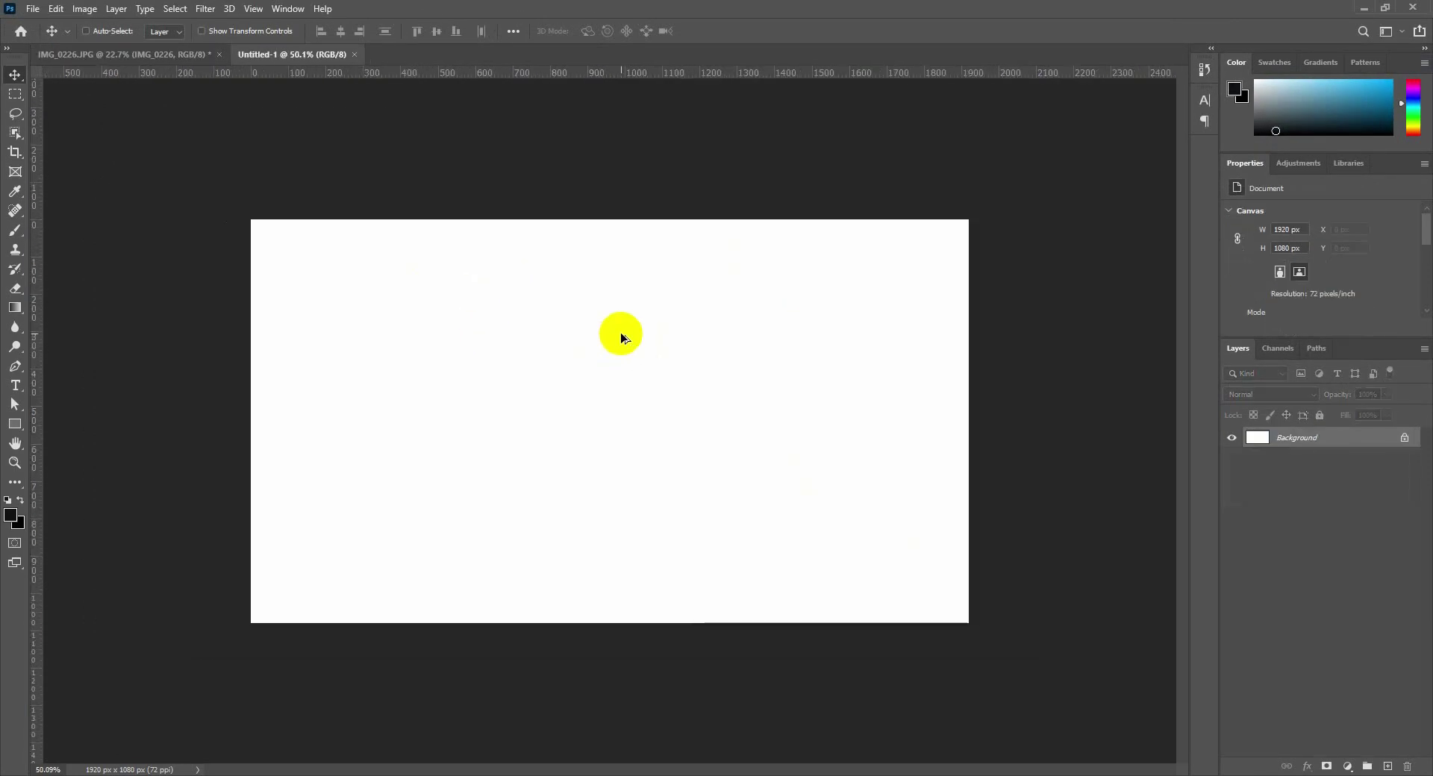
{"action": "left_click", "coordinate": [15, 191]}
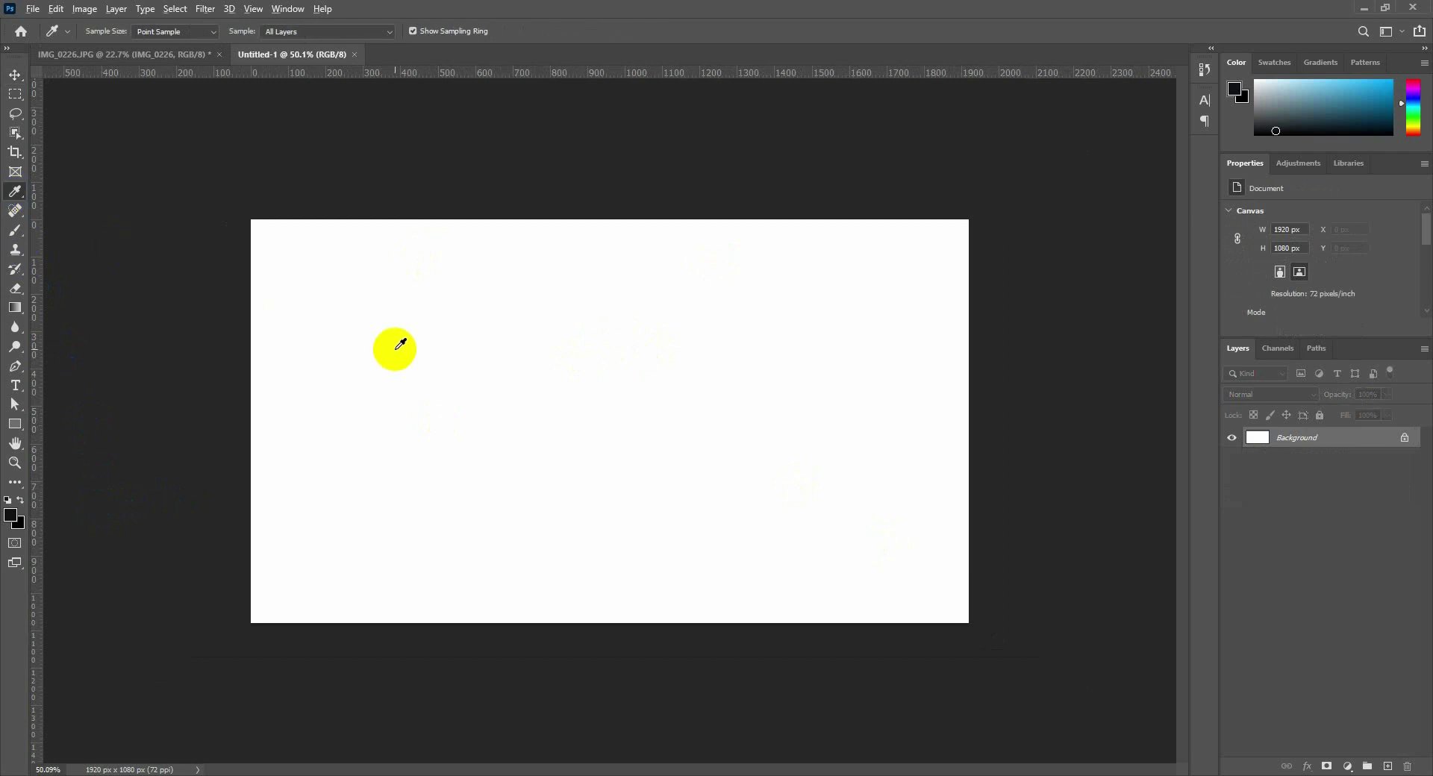
{"action": "left_click", "coordinate": [490, 361]}
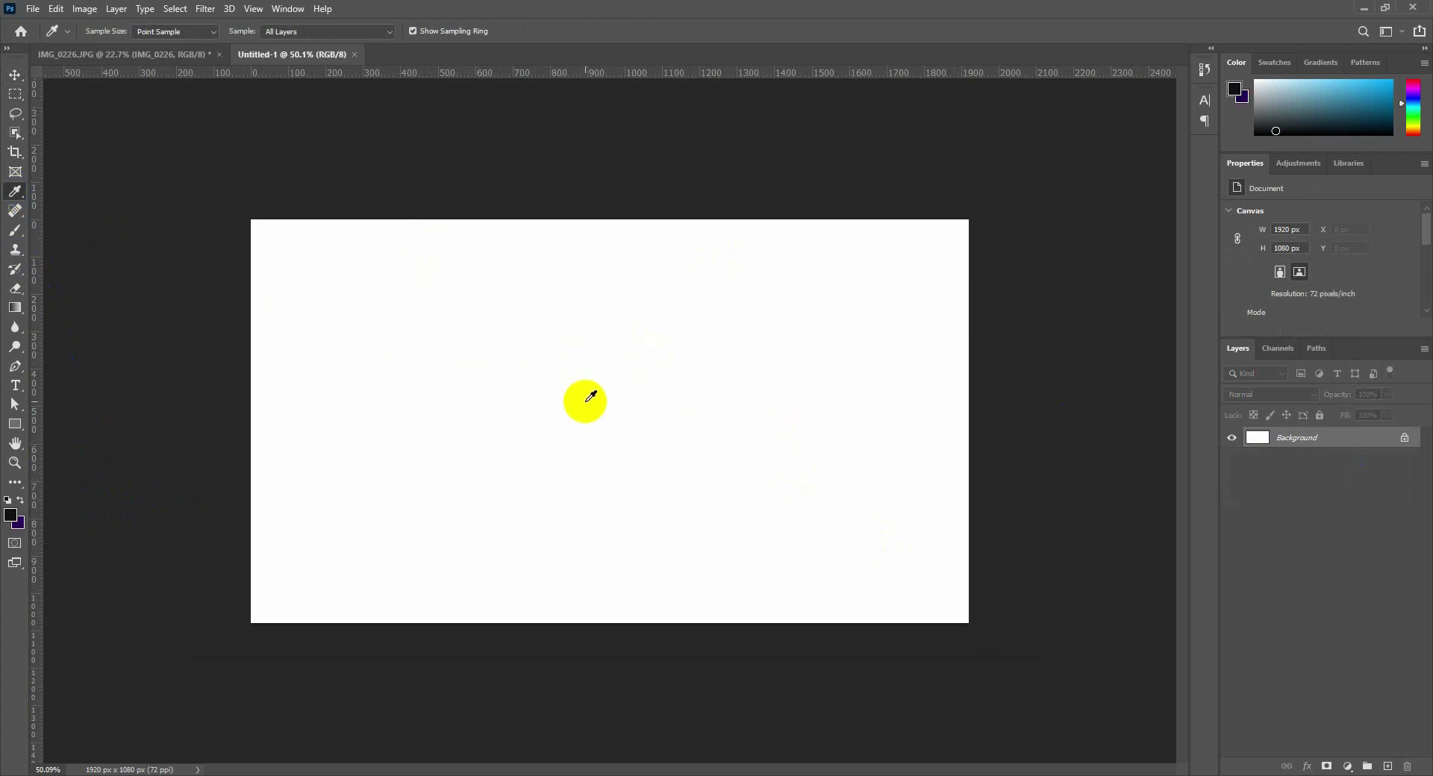
{"action": "left_click", "coordinate": [21, 500]}
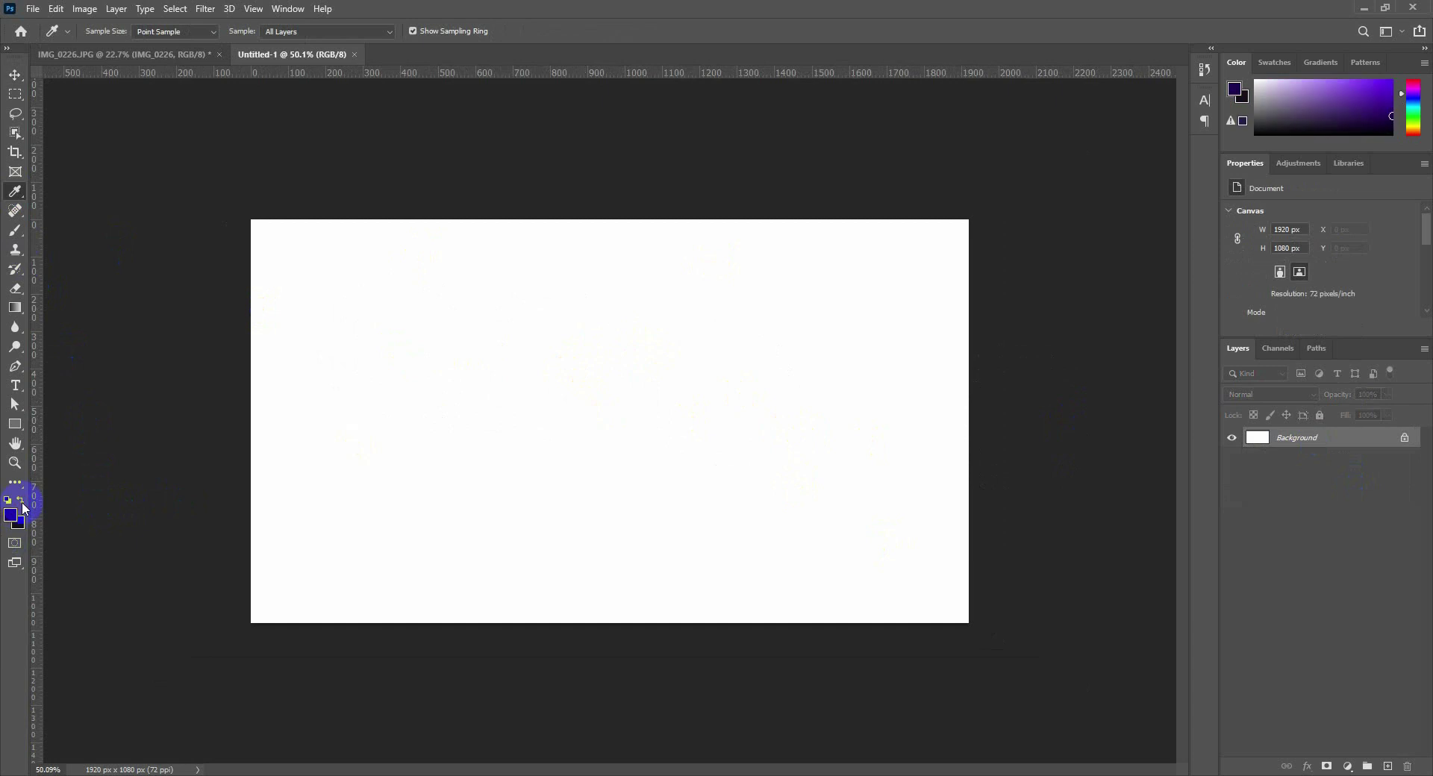
{"action": "key", "text": "alt+BackSpace"}
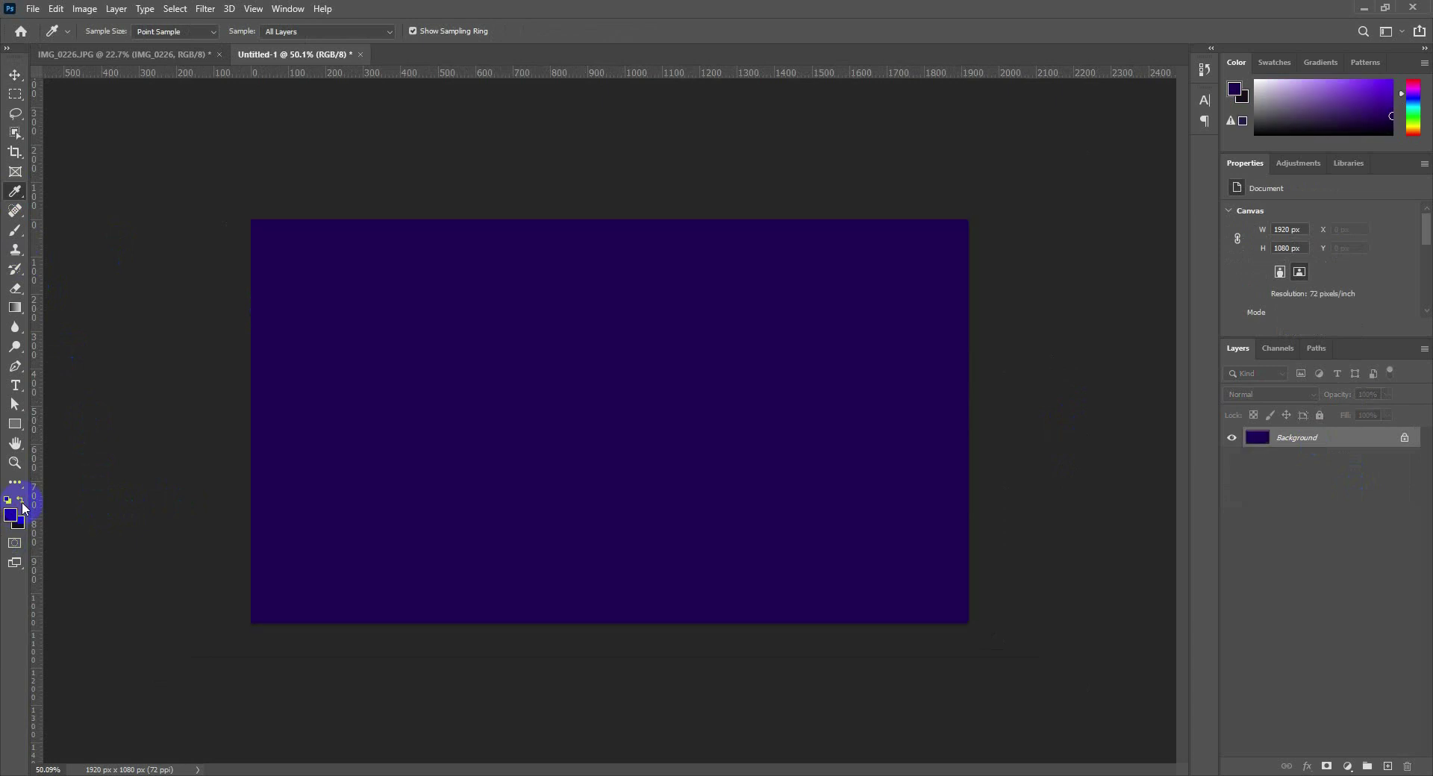
{"action": "scroll", "coordinate": [662, 382], "scroll_direction": "up", "scroll_amount": 2}
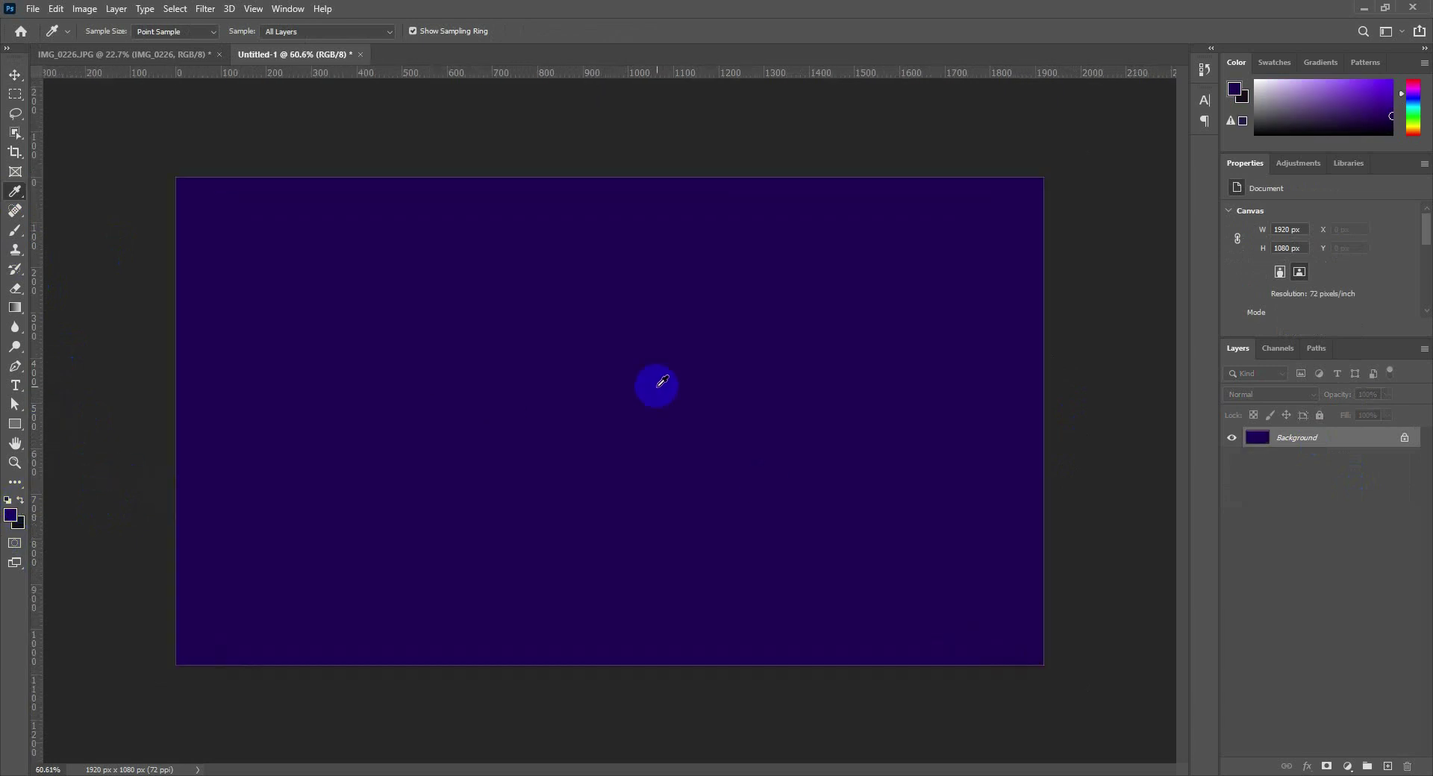
{"action": "left_click", "coordinate": [11, 516]}
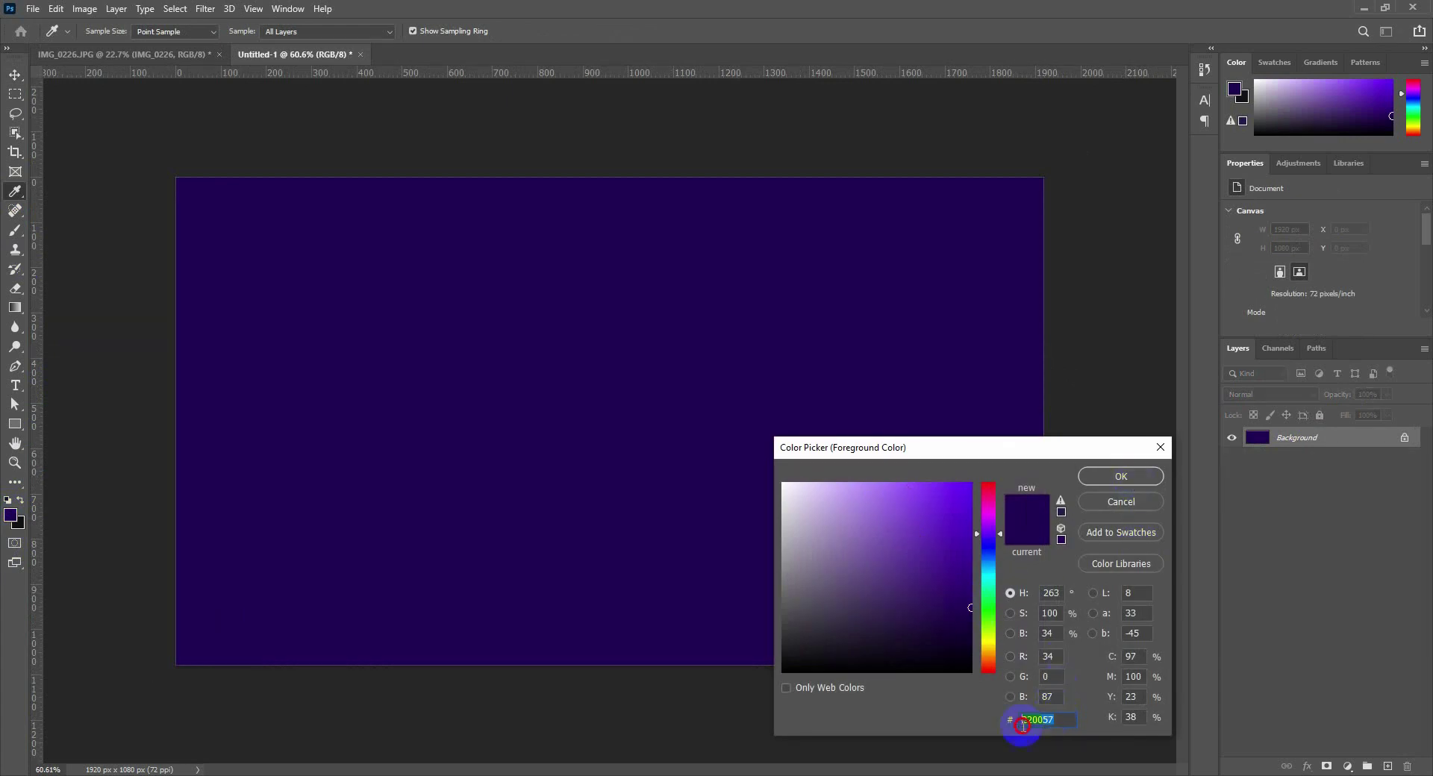
{"action": "left_click", "coordinate": [1121, 477]}
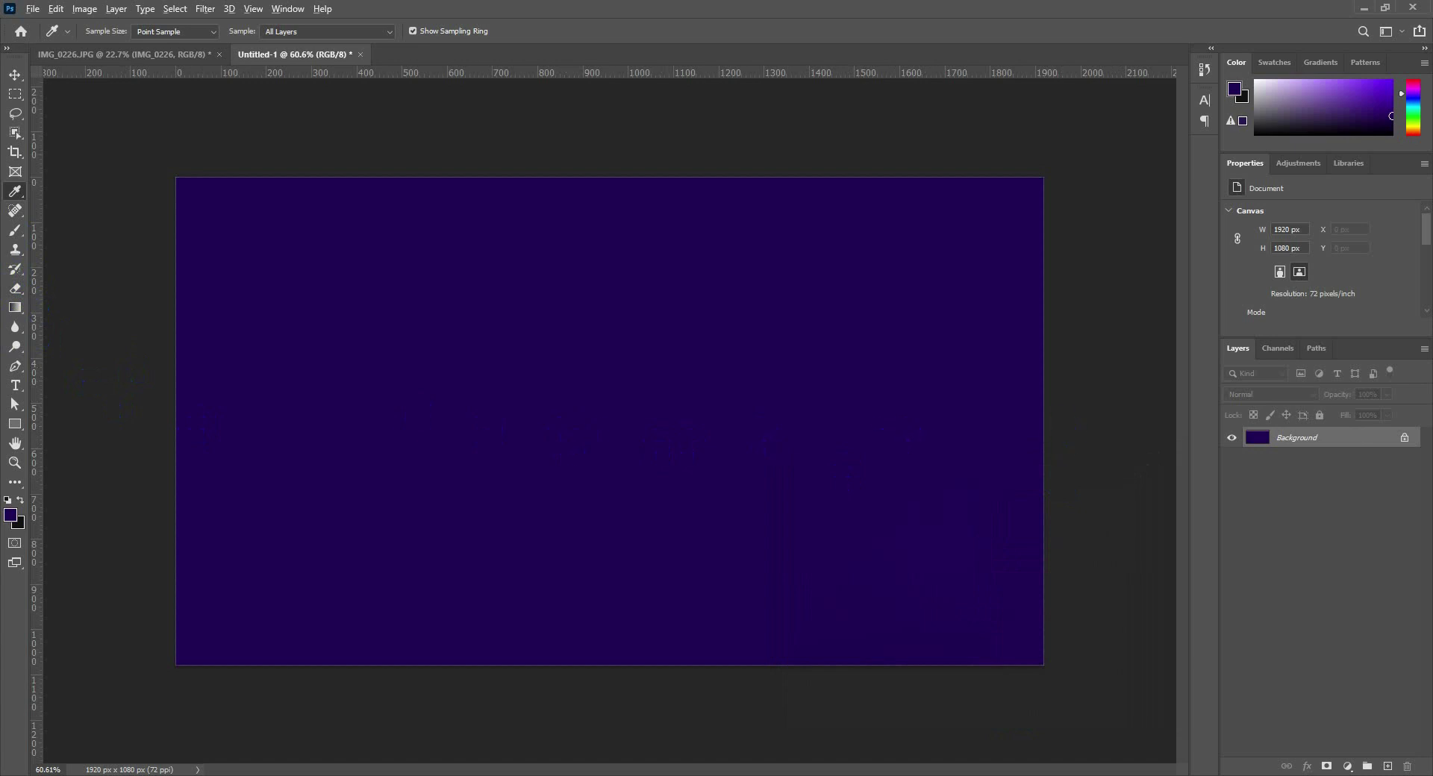
Sample a deep pink, #cd0a5e, as the foreground color
{"action": "left_click", "coordinate": [777, 403]}
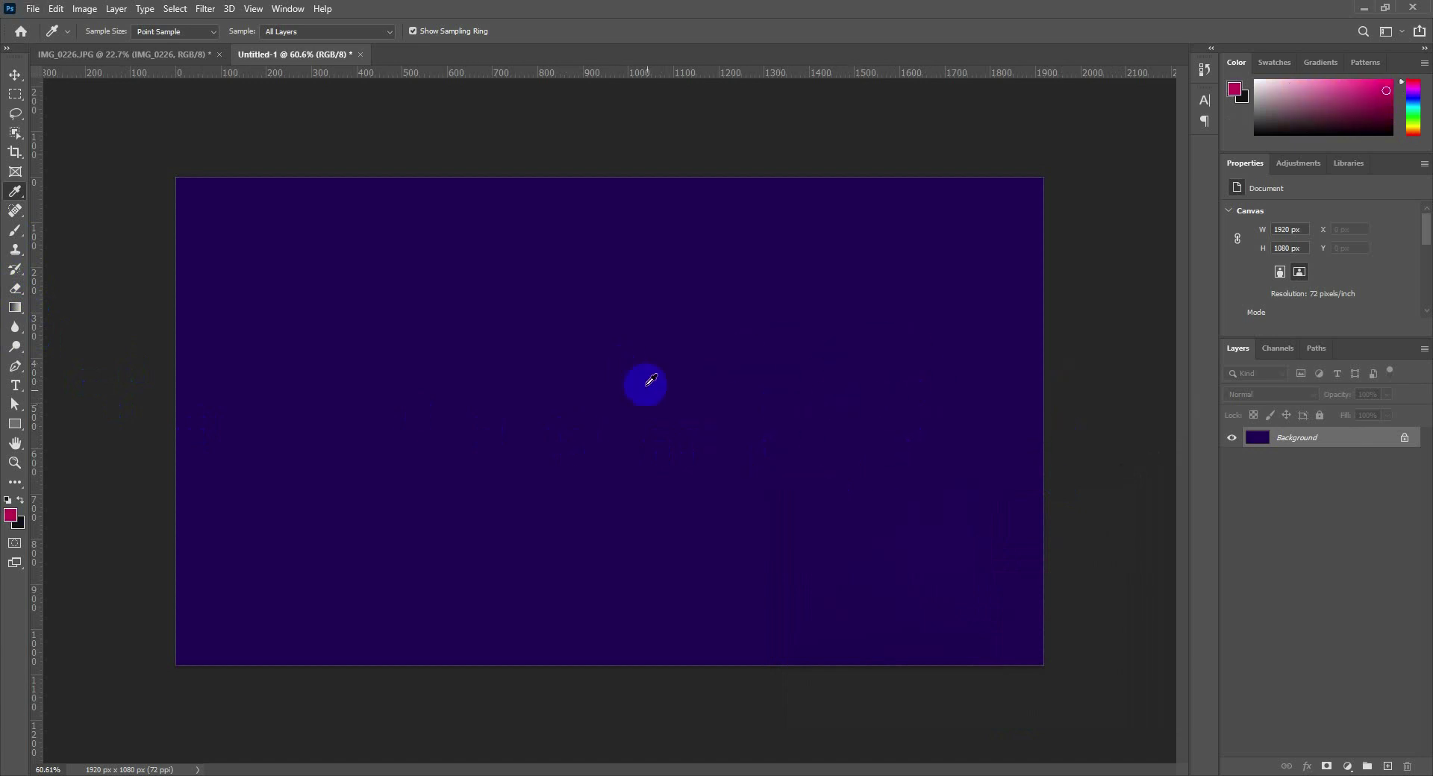
{"action": "left_click", "coordinate": [11, 520]}
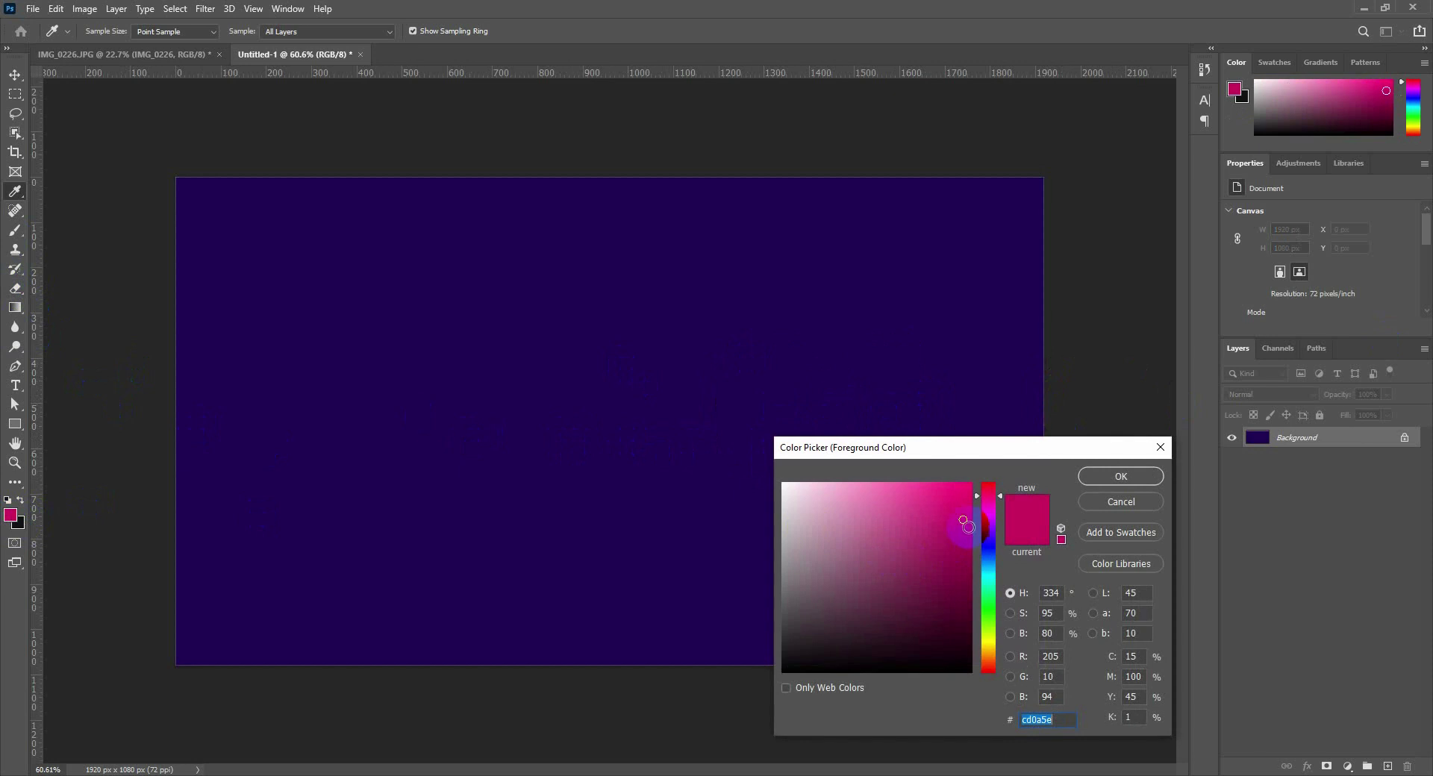
{"action": "left_click", "coordinate": [1088, 485]}
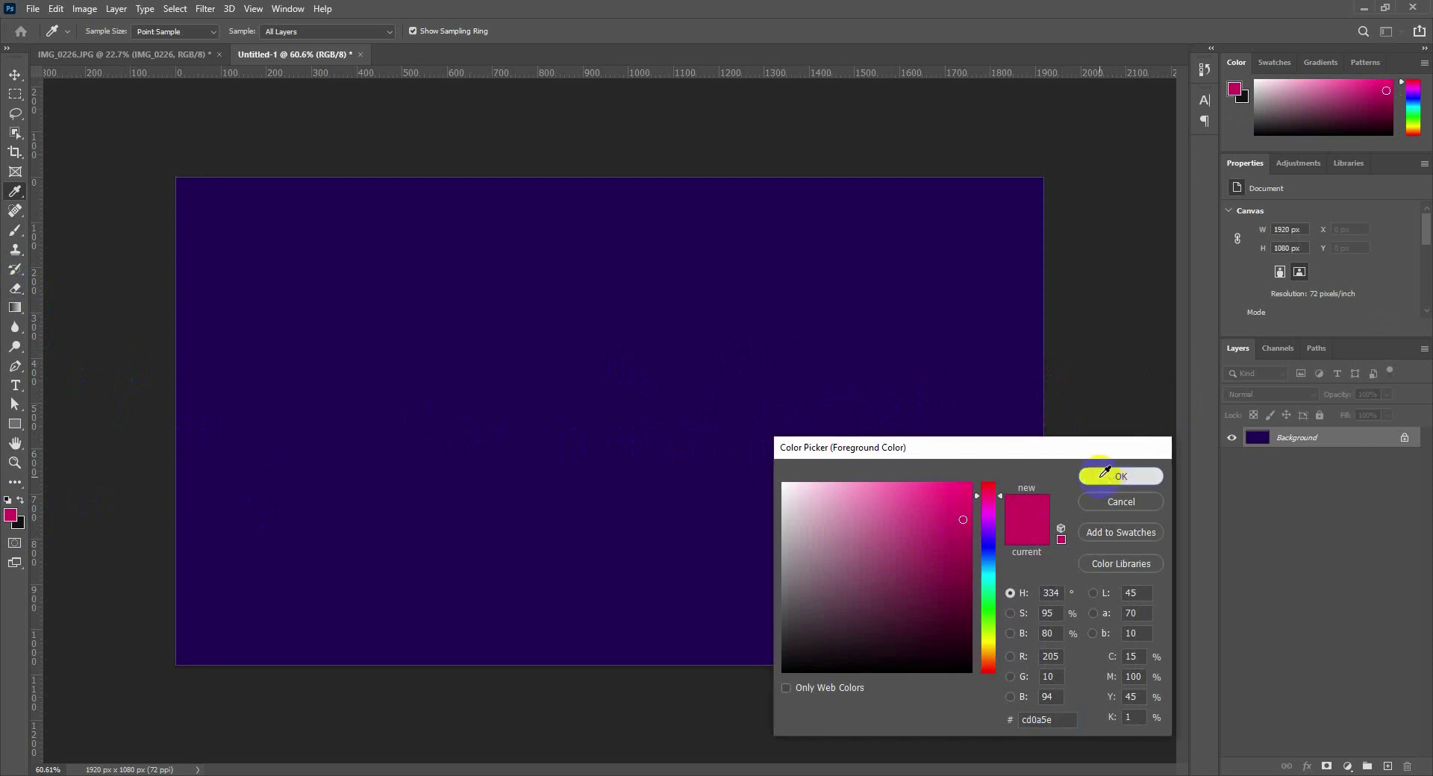
Add a new layer above the Background and choose the Soft Round brush with 0% hardness
{"action": "left_click", "coordinate": [12, 240]}
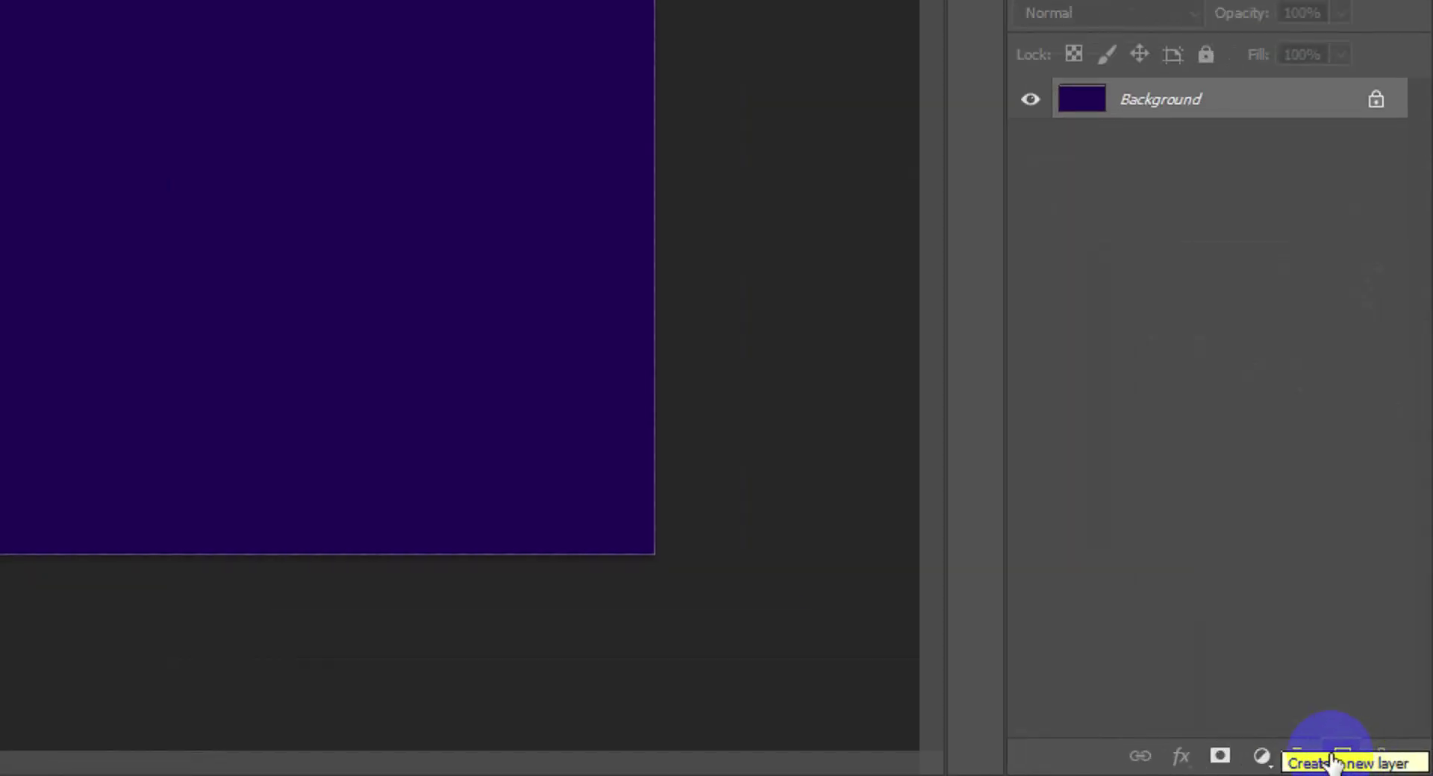
{"action": "left_click", "coordinate": [1333, 761]}
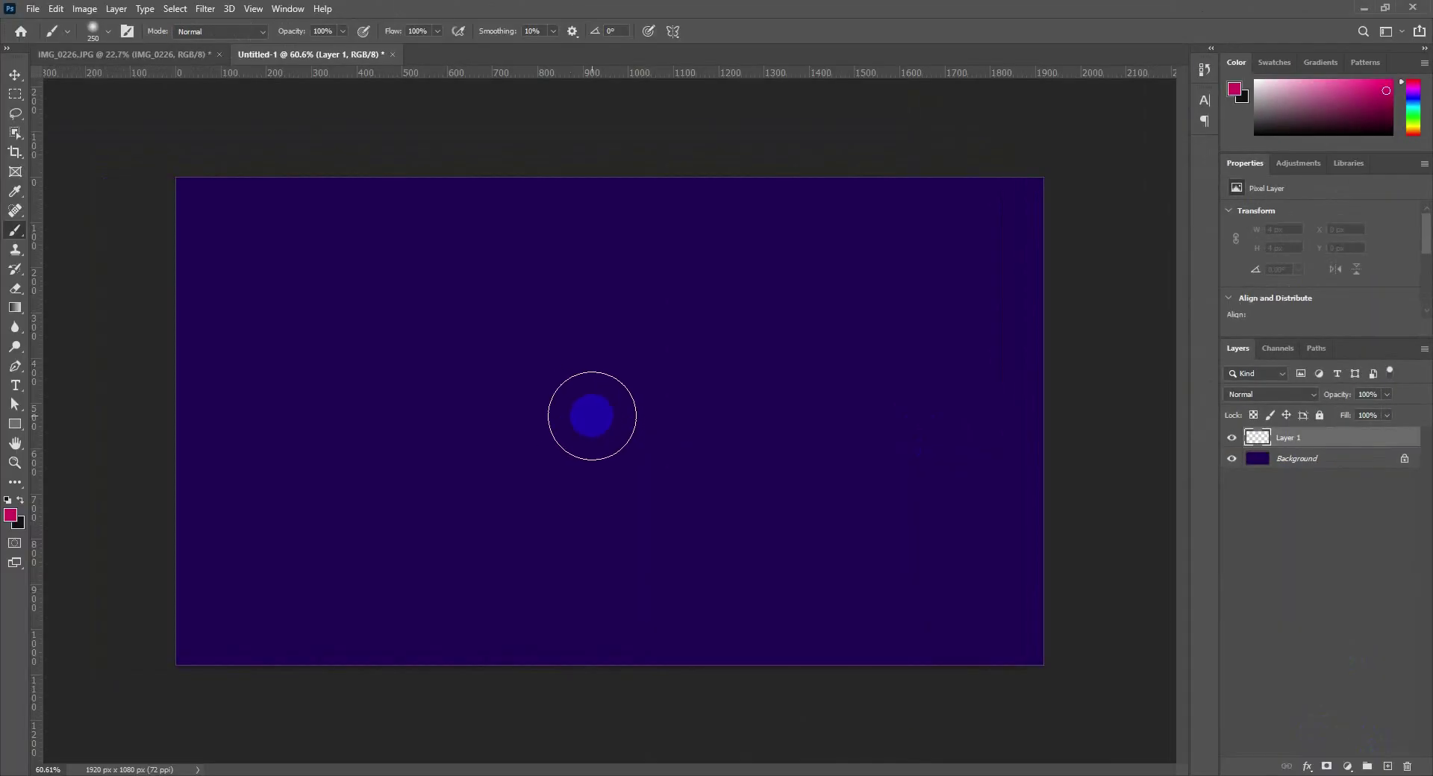
{"action": "right_click", "coordinate": [592, 416]}
{"action": "left_click", "coordinate": [687, 581]}
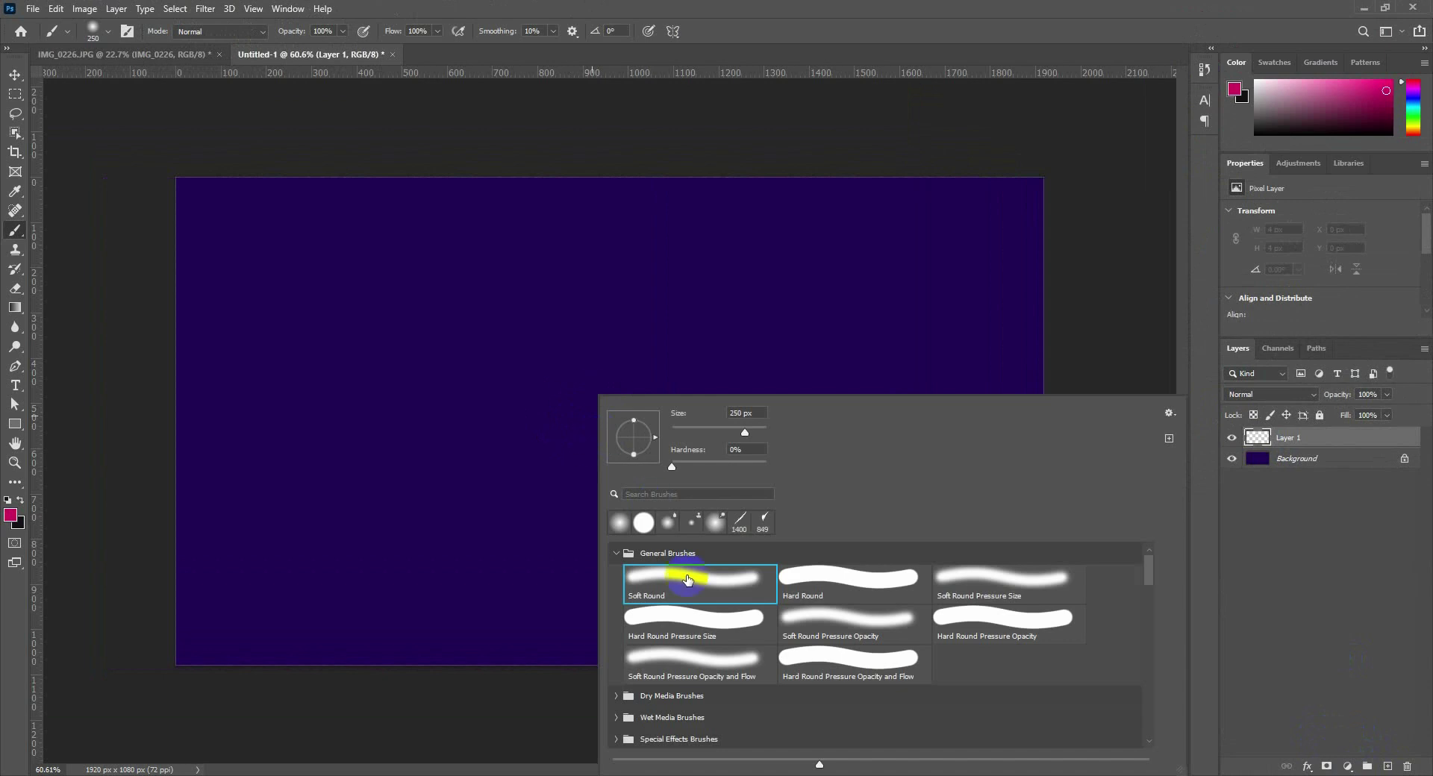
{"action": "left_click", "coordinate": [772, 5]}
Enlarge the brush to 1700 px and paint a soft pink glow in the upper middle of the new layer
{"action": "key", "text": "bracketright"}
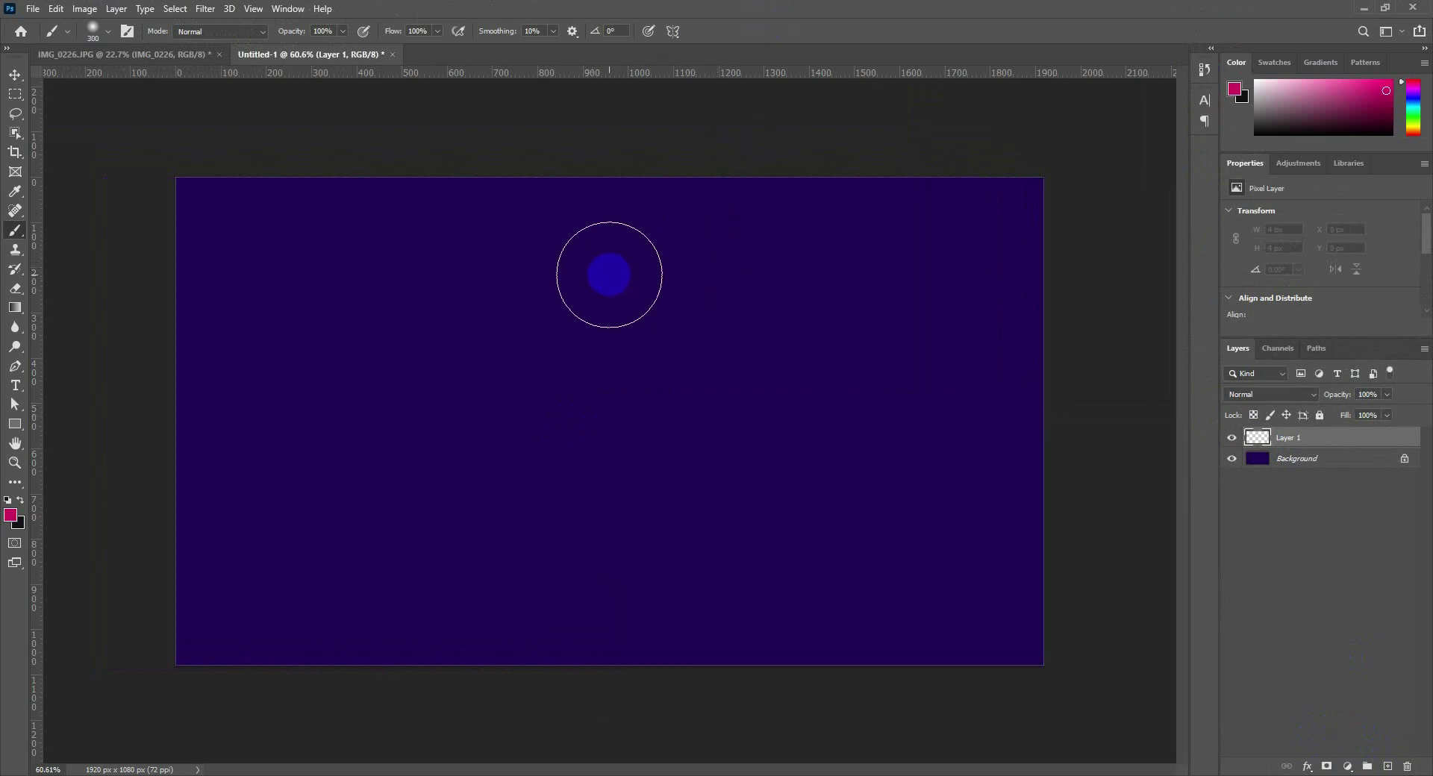
{"action": "key", "text": "bracketright"}
{"action": "key", "text": "bracketright"}
{"action": "key", "text": "bracketright"}
{"action": "key", "text": "bracketright"}
{"action": "key", "text": "bracketright"}
{"action": "key", "text": "bracketright"}
{"action": "key", "text": "bracketright"}
{"action": "key", "text": "bracketright"}
{"action": "key", "text": "bracketright"}
{"action": "key", "text": "bracketright"}
{"action": "key", "text": "bracketright"}
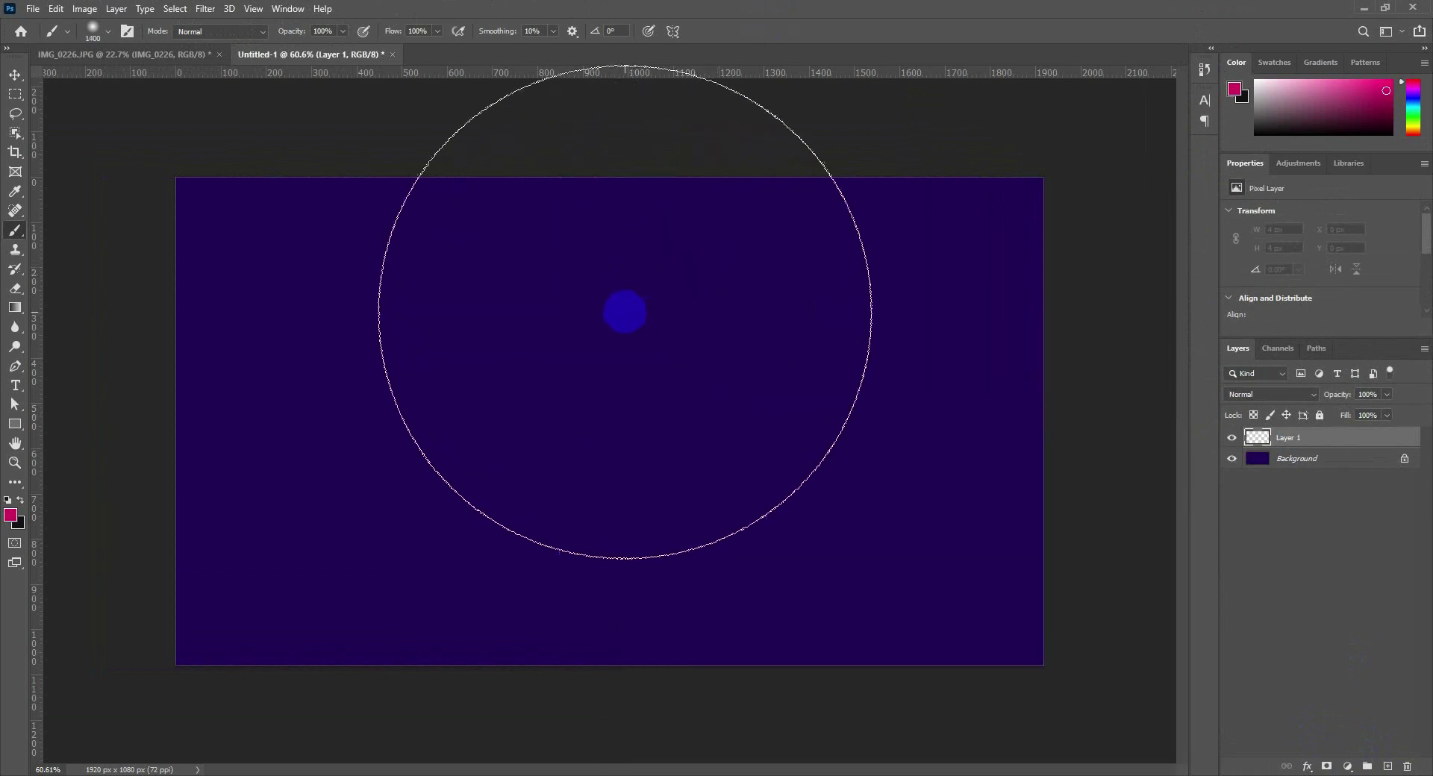
{"action": "key", "text": "bracketright"}
{"action": "key", "text": "bracketright"}
{"action": "key", "text": "bracketright"}
{"action": "left_click", "coordinate": [612, 289]}
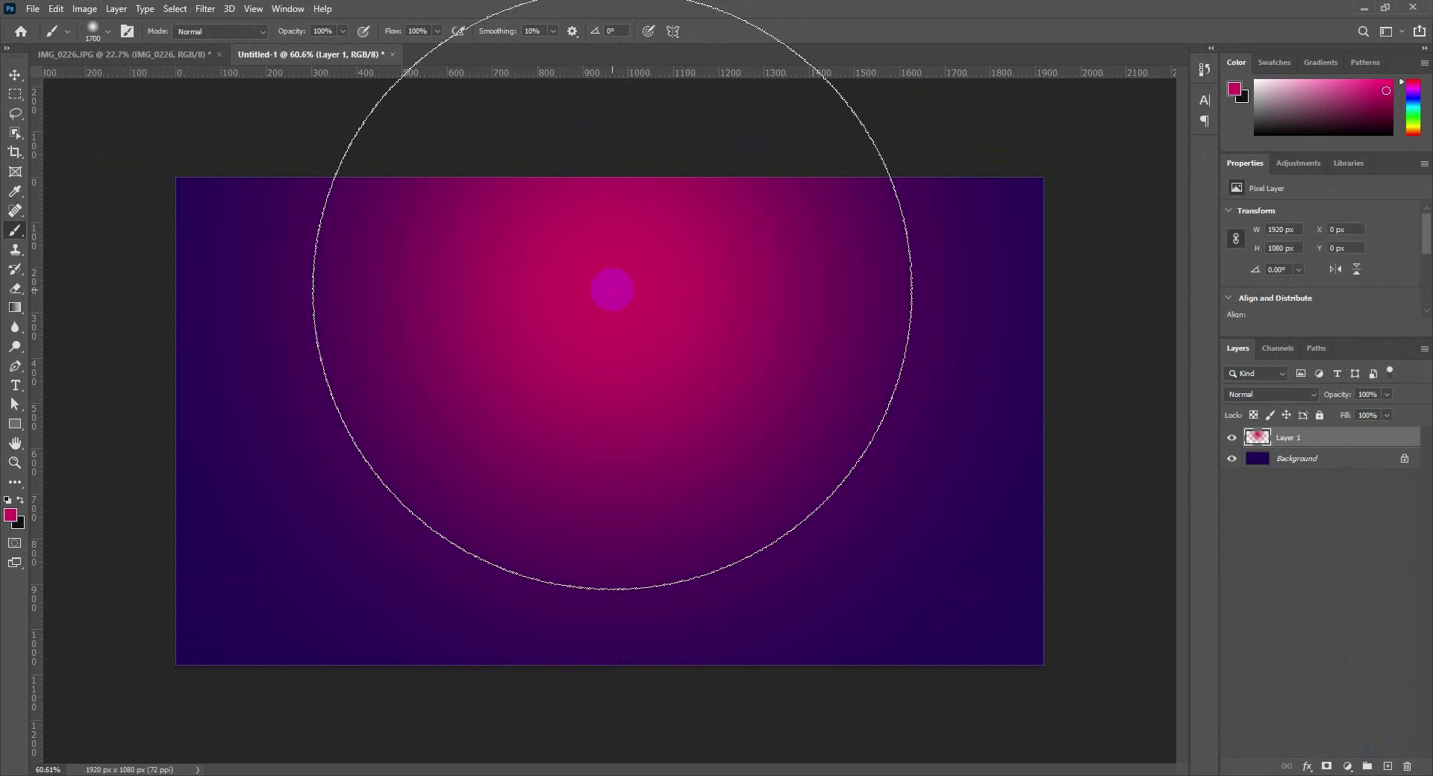
{"action": "left_click", "coordinate": [591, 243]}
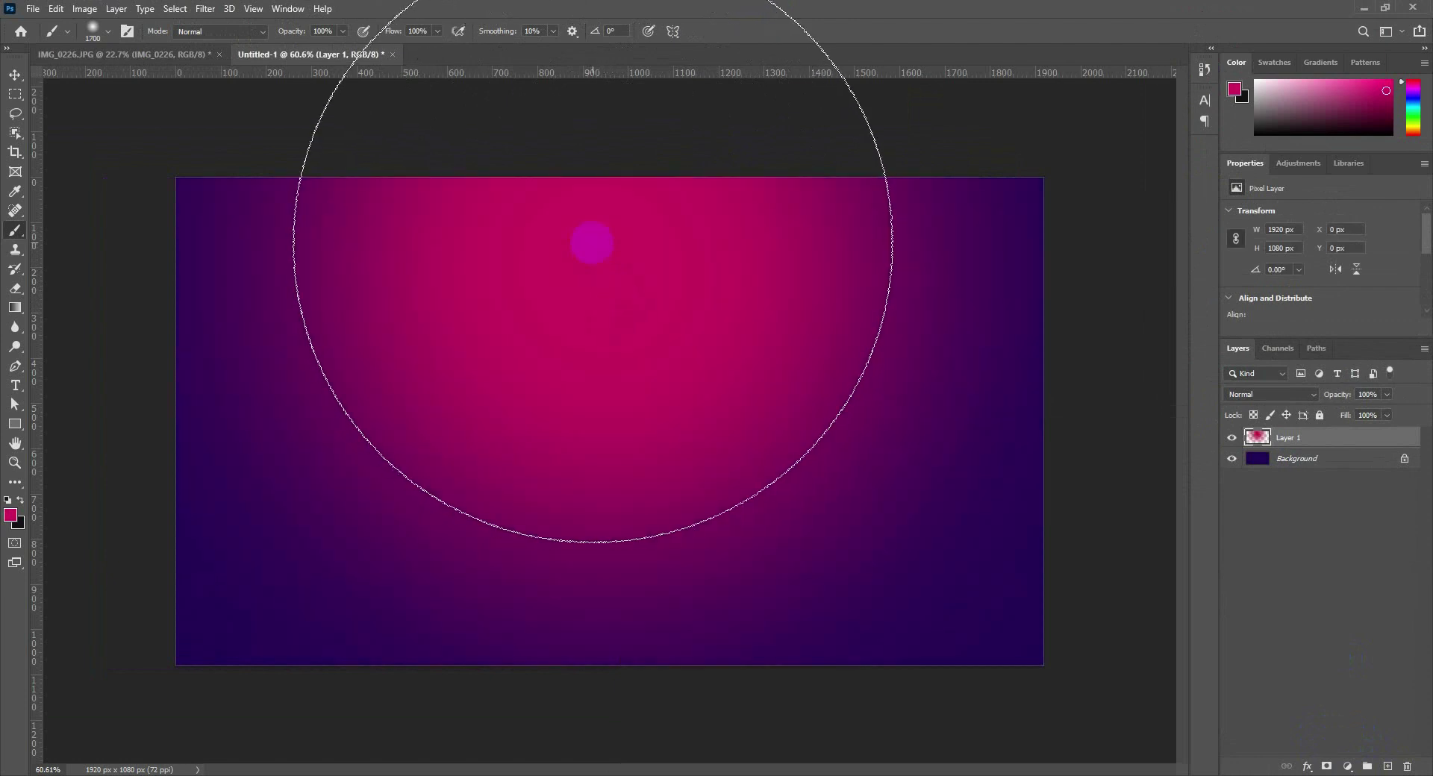
Move the IMG_0226 cutout of the man into the Untitled-1 document and place it centrally over the pink glow
{"action": "left_click", "coordinate": [16, 76]}
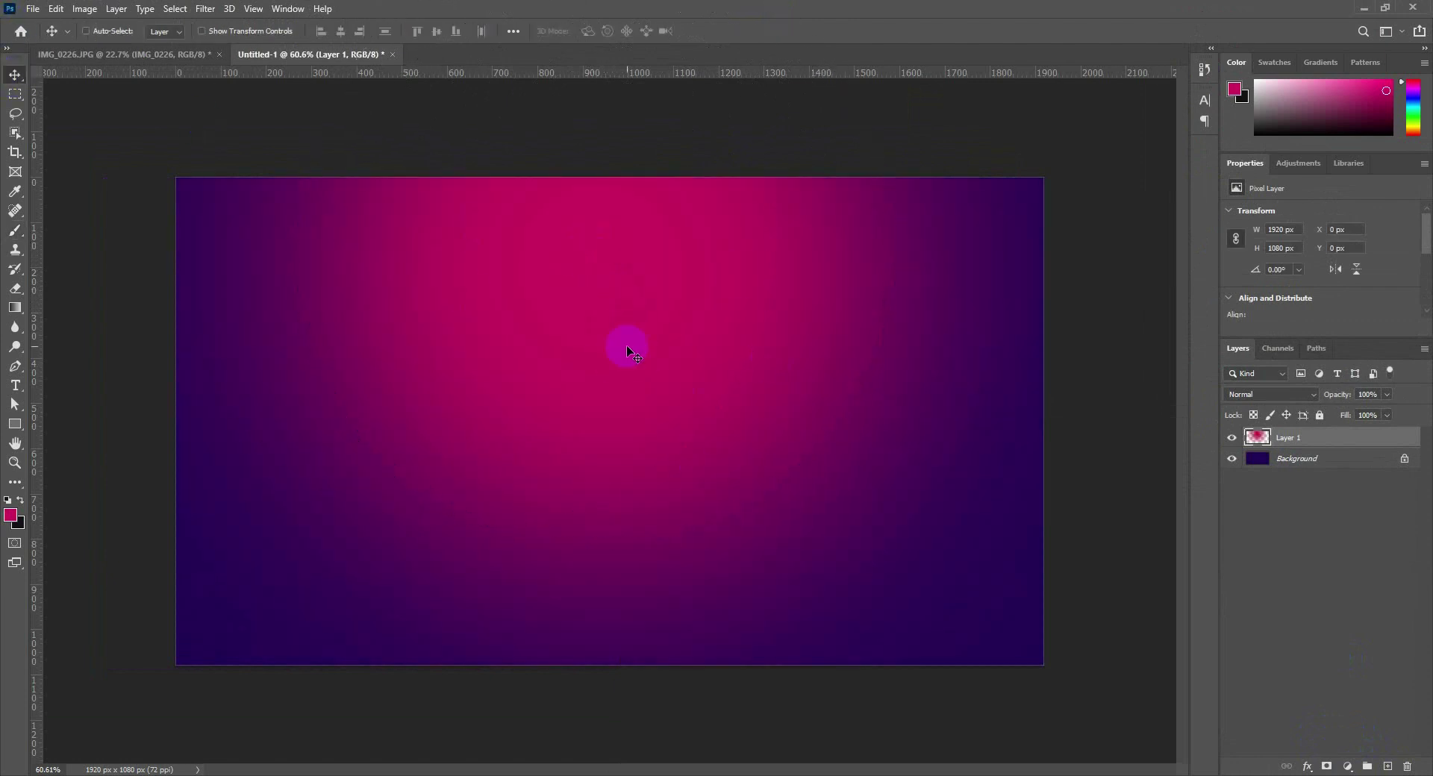
{"action": "left_click", "coordinate": [205, 54]}
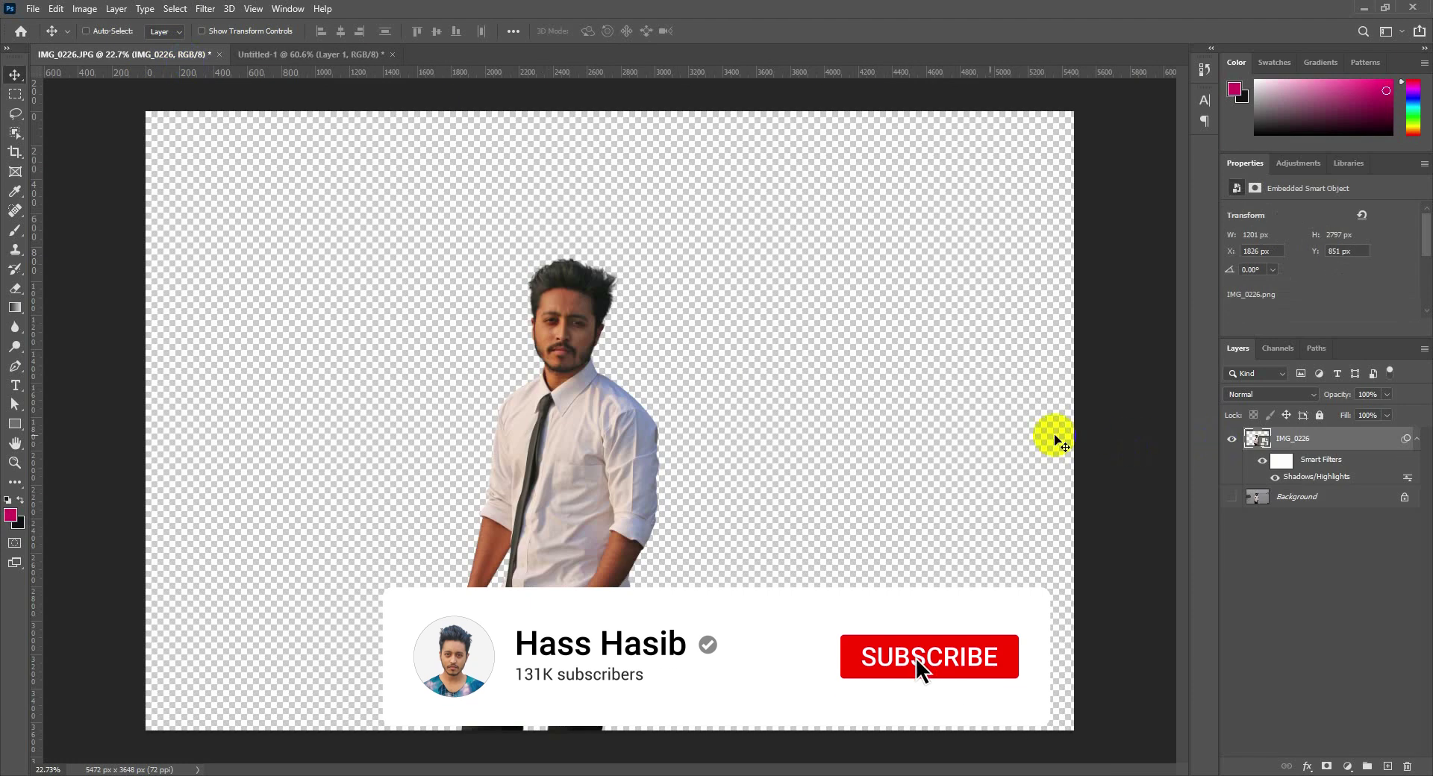
{"action": "left_click", "coordinate": [584, 325]}
{"action": "left_click_drag", "start_coordinate": [585, 325], "coordinate": [599, 610]}
{"action": "left_click_drag", "start_coordinate": [599, 359], "coordinate": [593, 504]}
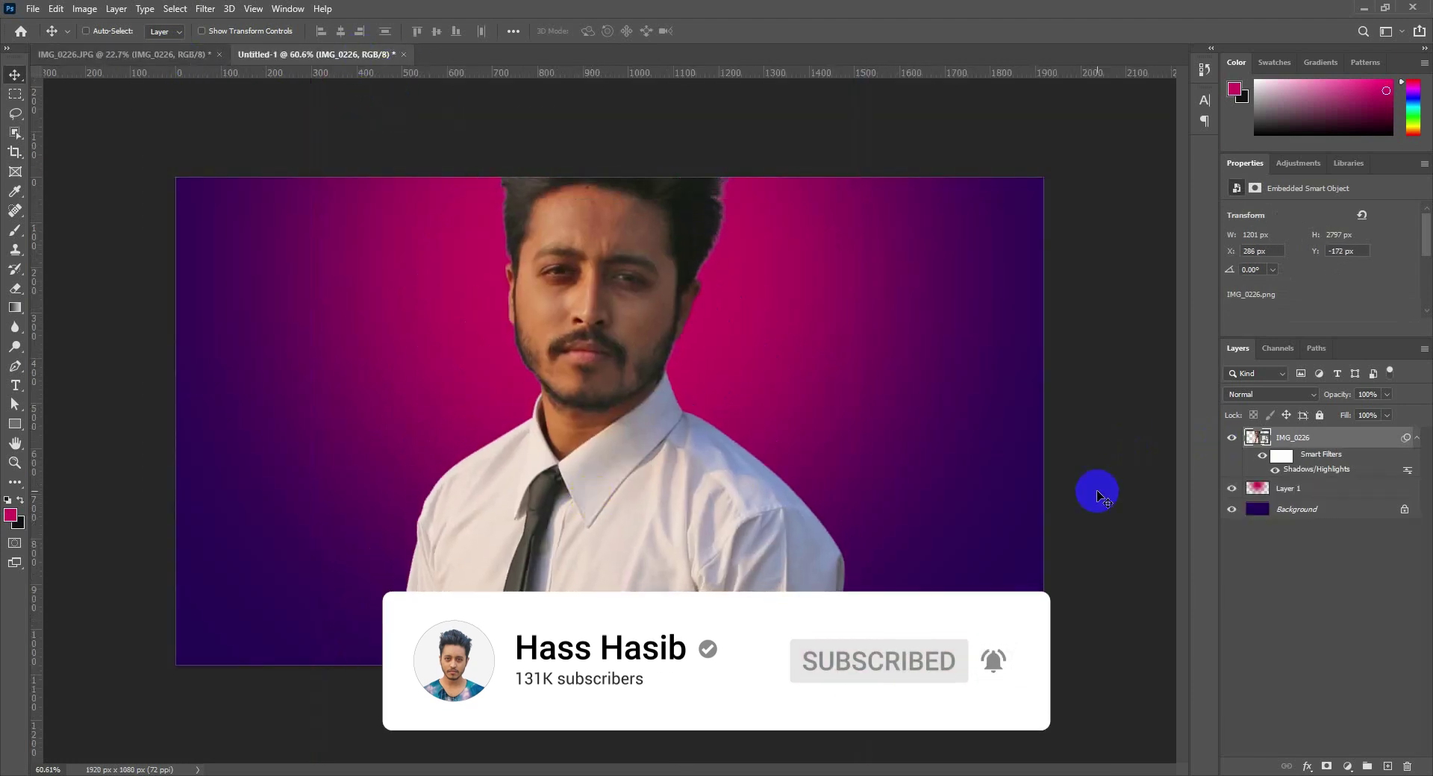
Try converting the IMG_0226 layer to a new smart object for transforming, and undo the conversion
{"action": "left_click", "coordinate": [1326, 432]}
{"action": "right_click", "coordinate": [1326, 432]}
{"action": "left_click", "coordinate": [1231, 273]}
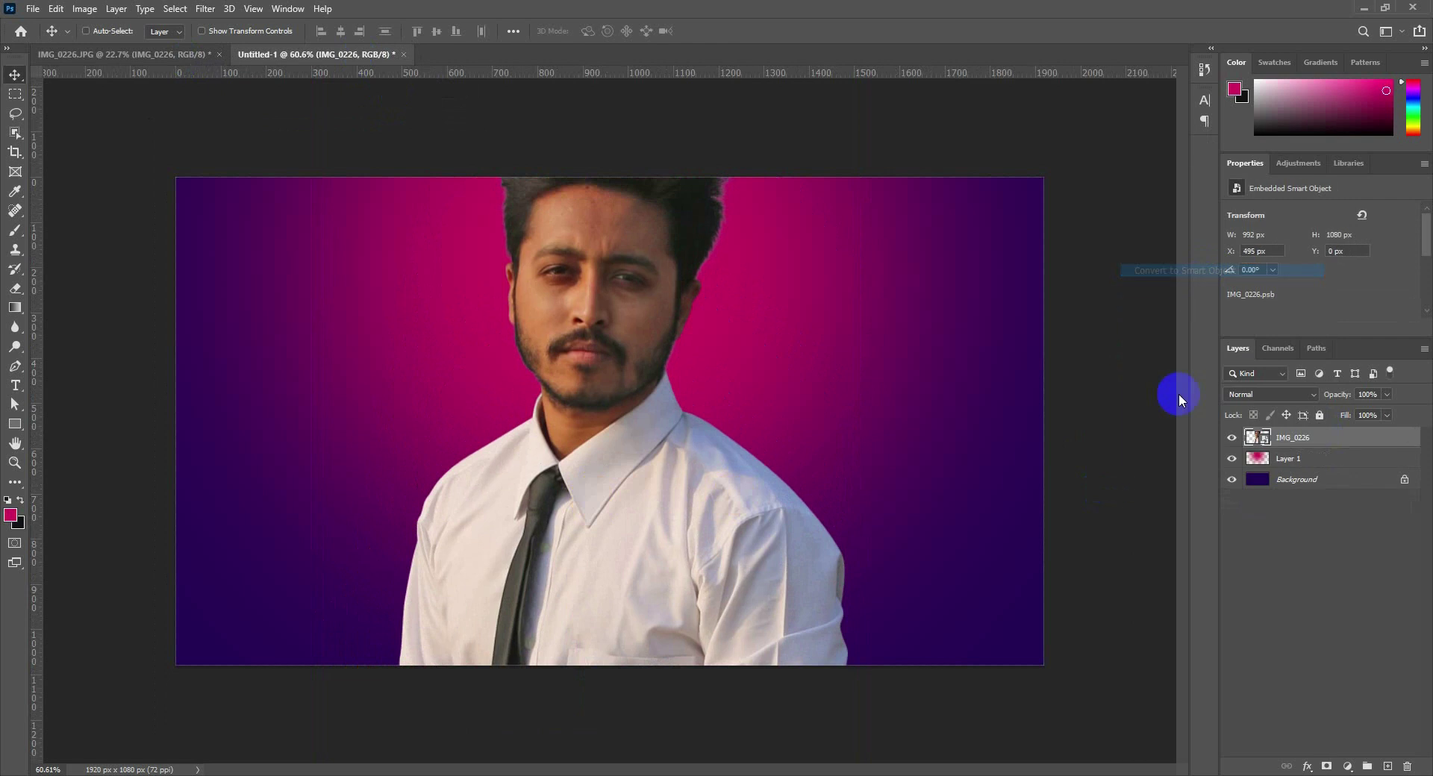
{"action": "left_click", "coordinate": [793, 410]}
{"action": "key", "text": "ctrl+t"}
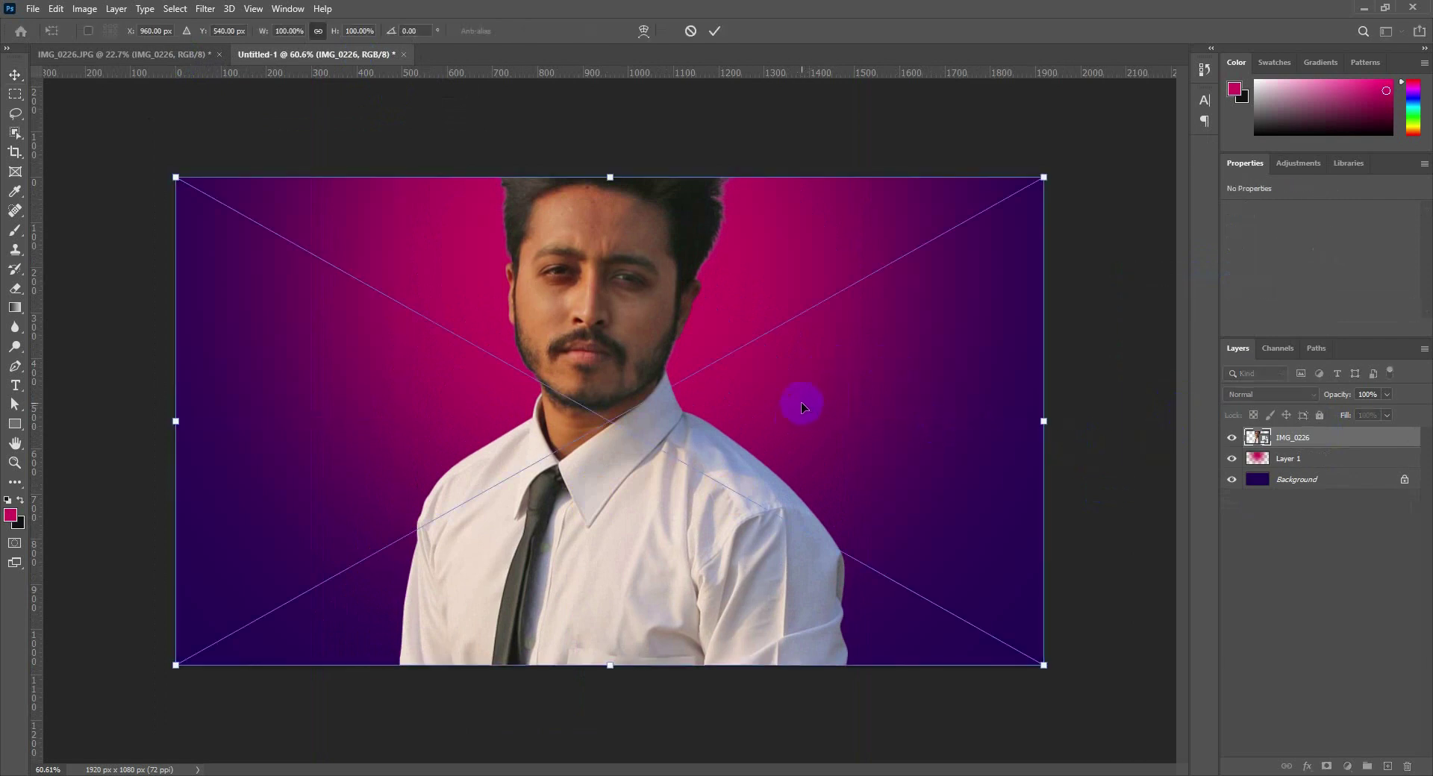
{"action": "left_click", "coordinate": [690, 30]}
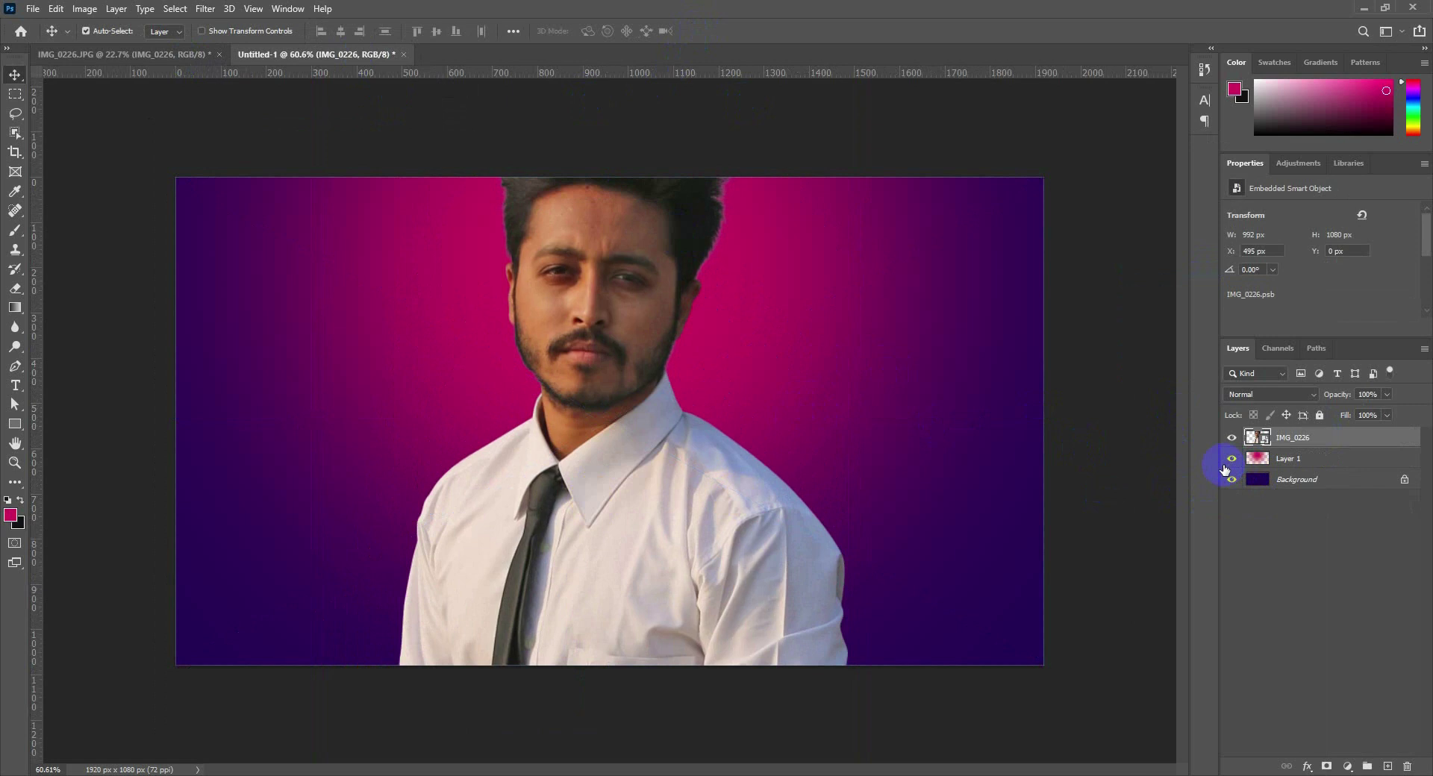
{"action": "key", "text": "ctrl+z"}
{"action": "right_click", "coordinate": [1301, 438]}
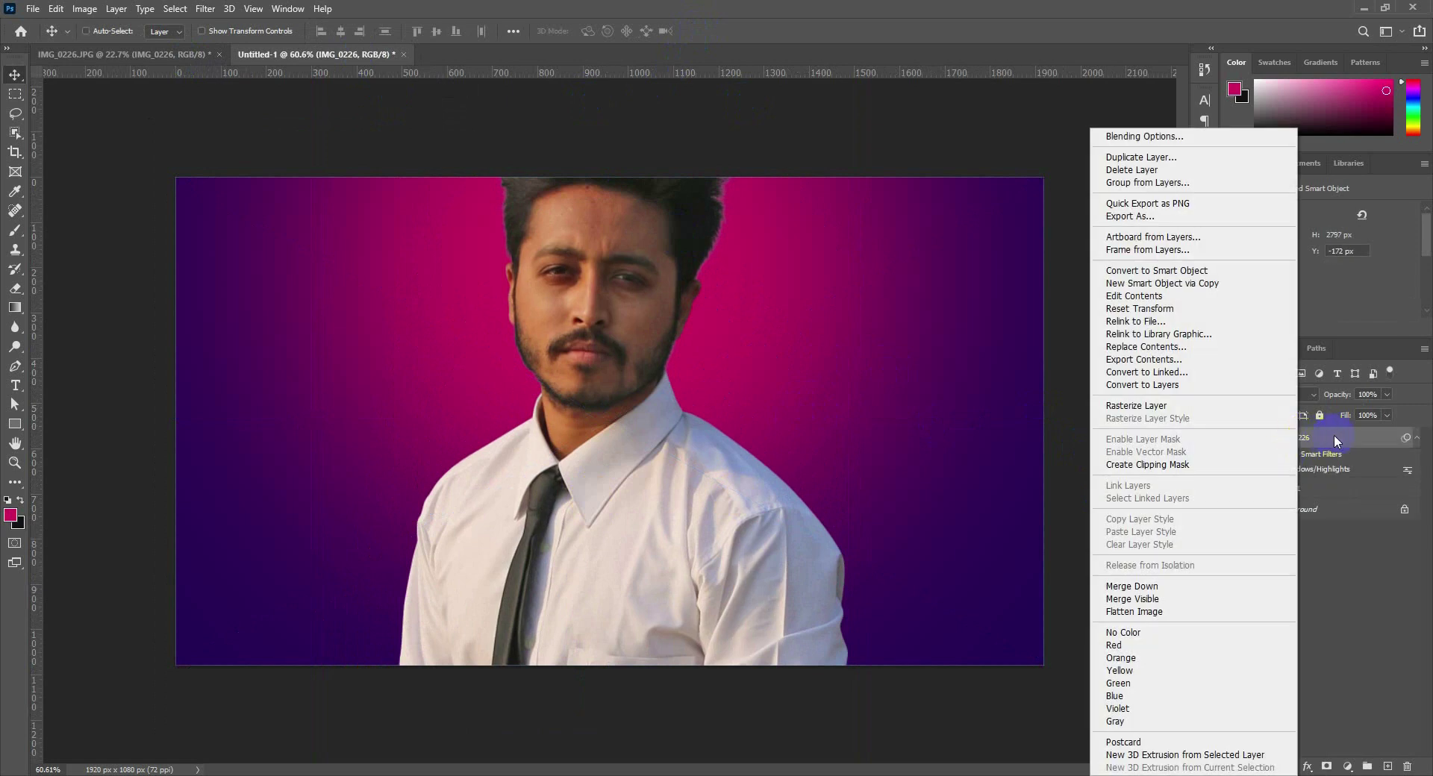
{"action": "left_click", "coordinate": [1333, 438]}
{"action": "key", "text": "ctrl+t"}
{"action": "key", "text": "ctrl+minus"}
{"action": "key", "text": "ctrl+minus"}
{"action": "key", "text": "ctrl+minus"}
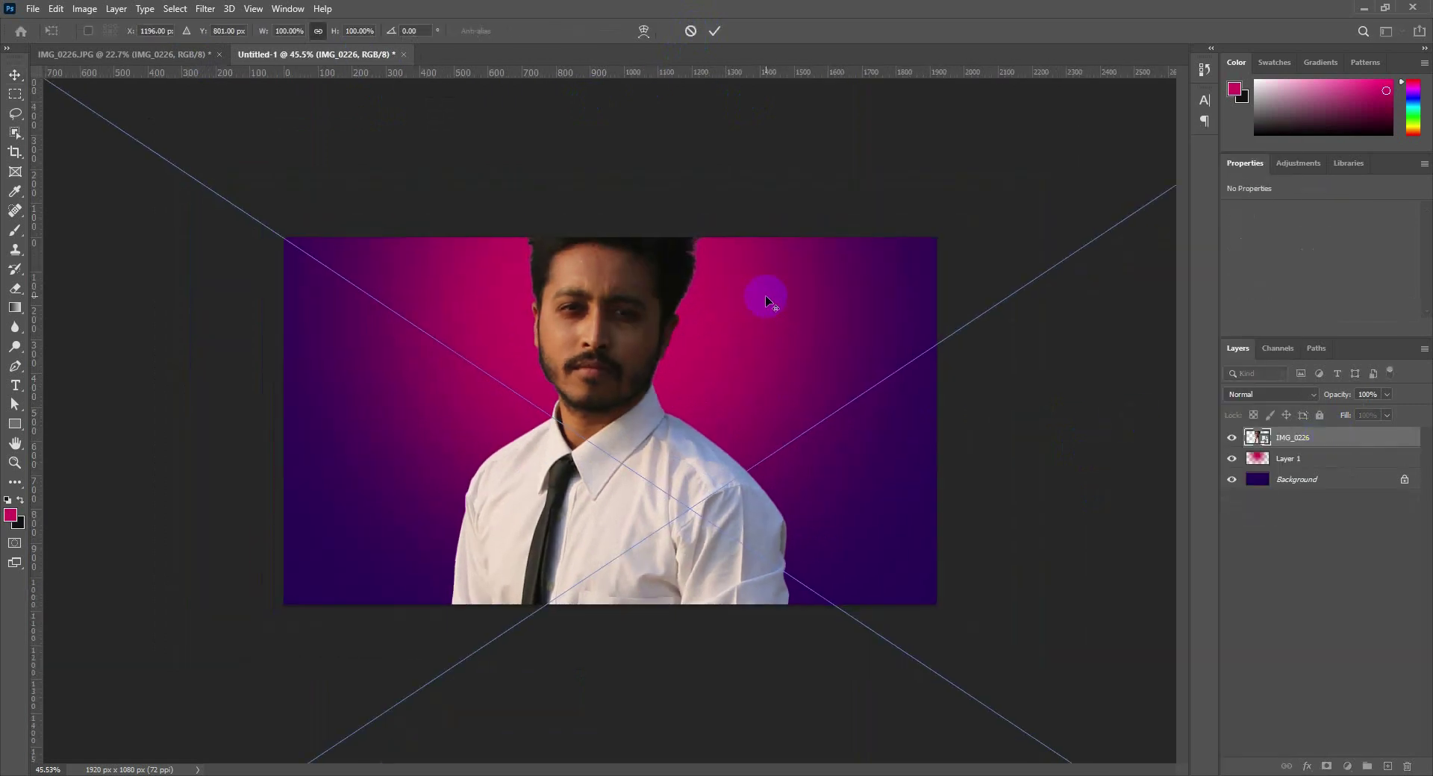
{"action": "mouse_move", "coordinate": [1010, 332]}
{"action": "left_mouse_down"}
{"action": "mouse_move", "coordinate": [1023, 338]}
{"action": "mouse_move", "coordinate": [1014, 317]}
{"action": "left_mouse_up"}
{"action": "left_click_drag", "start_coordinate": [984, 193], "coordinate": [830, 329]}
{"action": "left_click_drag", "start_coordinate": [737, 389], "coordinate": [728, 359]}
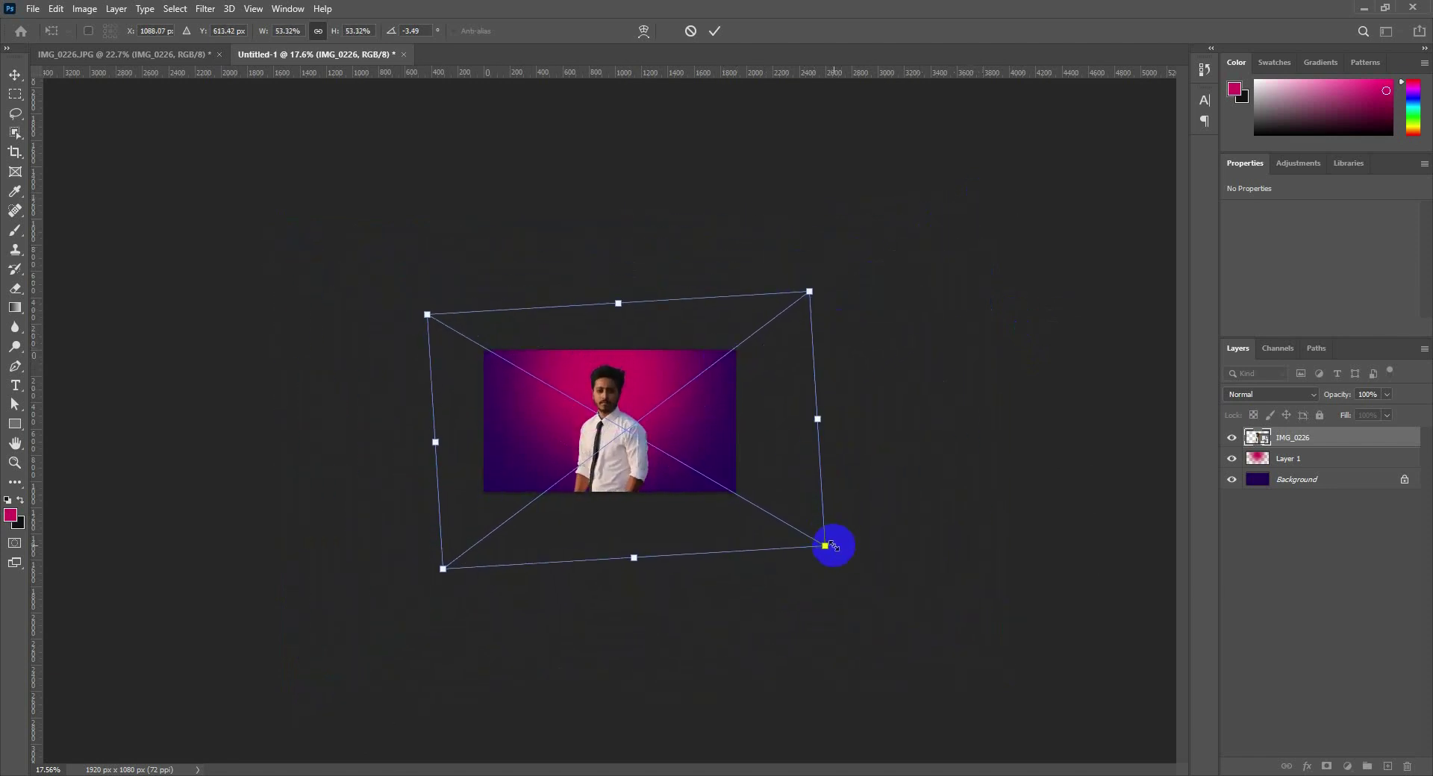
{"action": "left_click_drag", "start_coordinate": [825, 544], "coordinate": [755, 485]}
{"action": "double_click", "coordinate": [755, 485]}
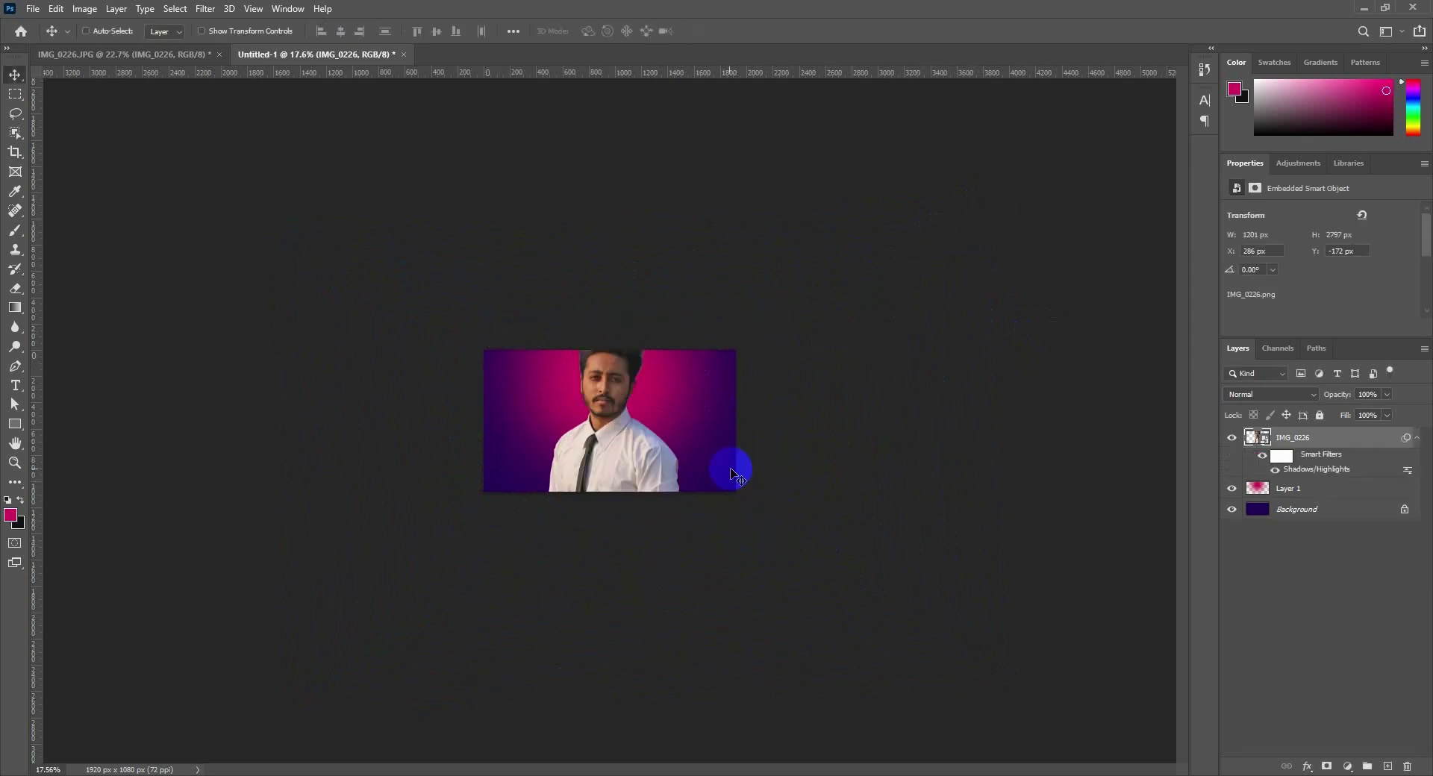
{"action": "scroll", "coordinate": [610, 419], "scroll_direction": "up", "scroll_amount": 5}
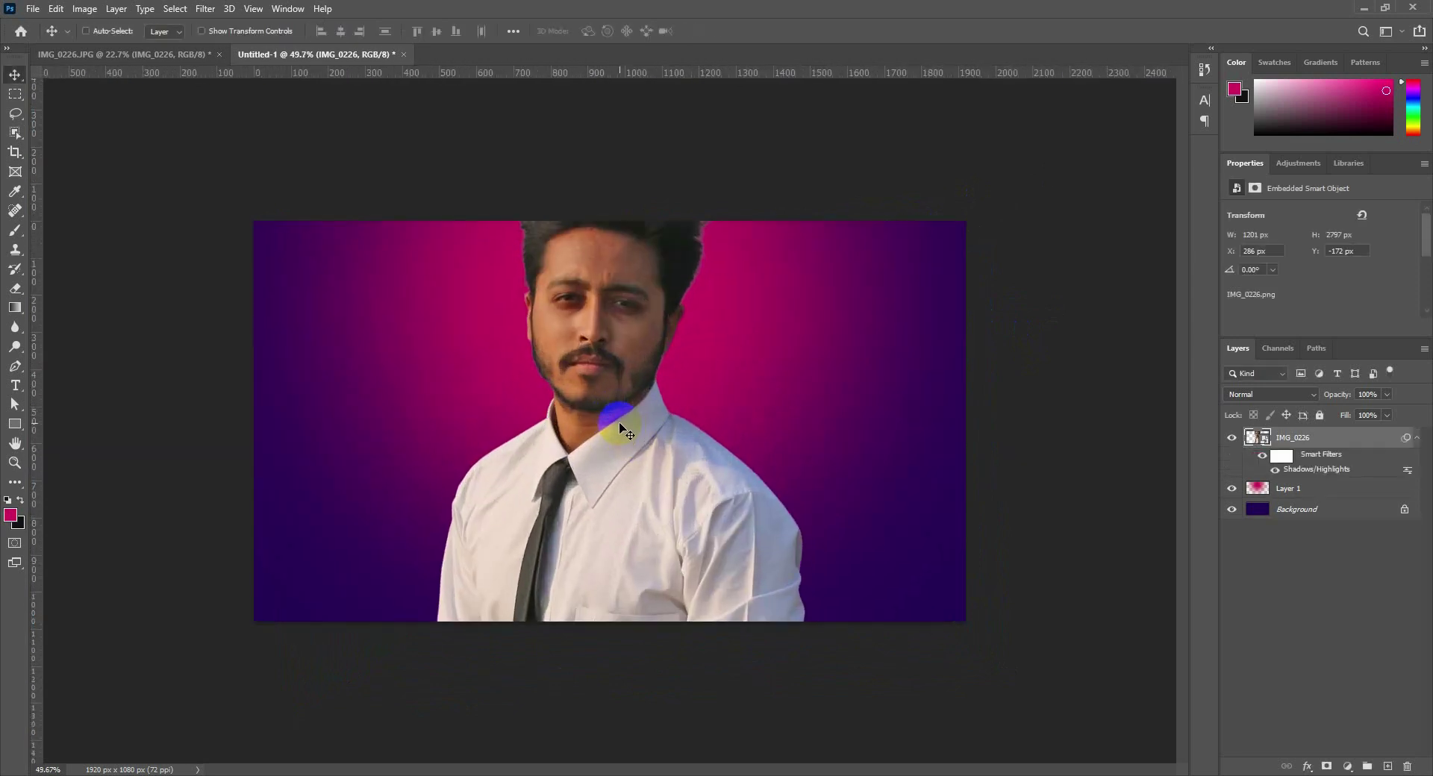
Scale the IMG_0226 cutout to about 49%, tilt it about -3.9°, and place the man near the middle of the canvas
{"action": "key", "text": "ctrl"}
{"action": "key", "text": "ctrl+t"}
{"action": "scroll", "coordinate": [649, 428], "scroll_direction": "down", "scroll_amount": 5}
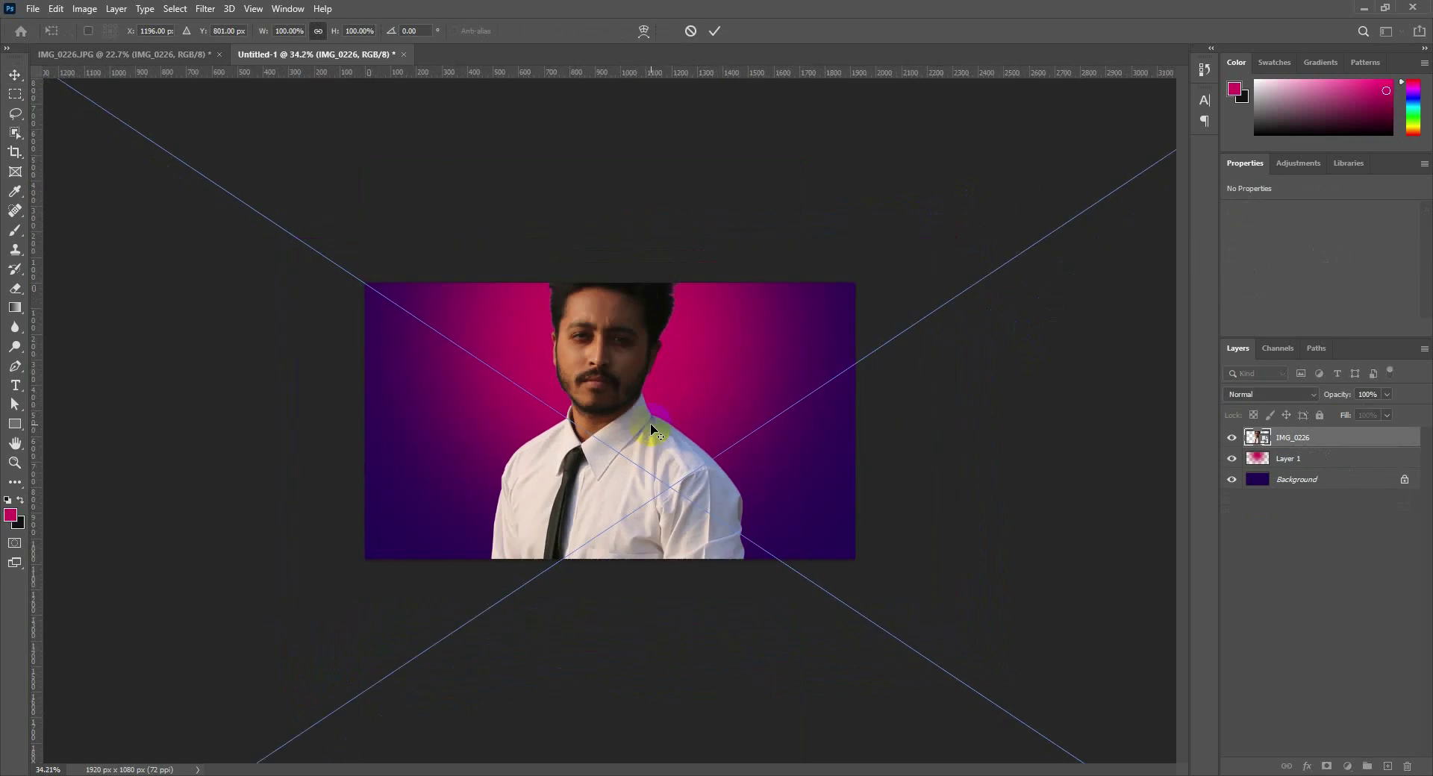
{"action": "left_click_drag", "start_coordinate": [968, 674], "coordinate": [835, 546]}
{"action": "left_click_drag", "start_coordinate": [724, 490], "coordinate": [719, 470]}
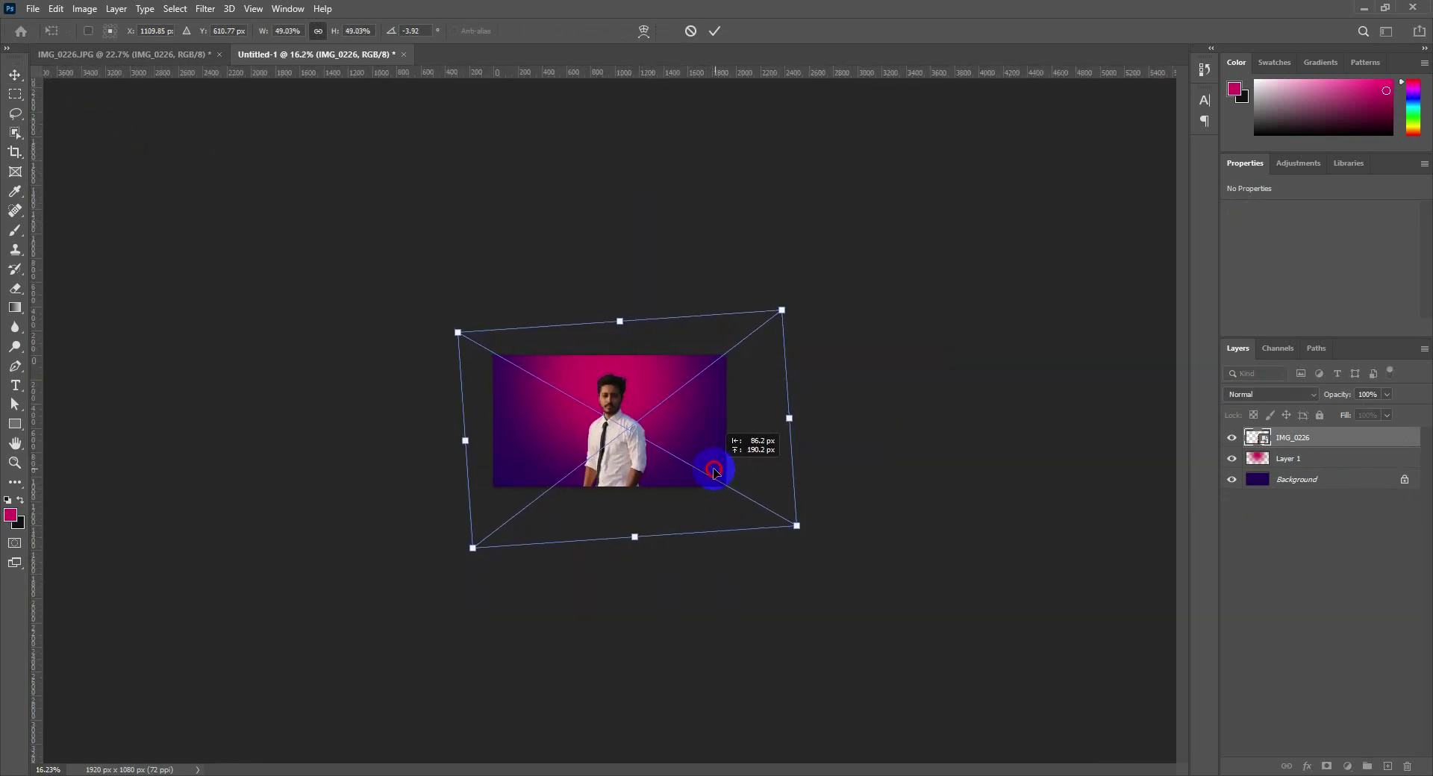
{"action": "key", "text": "Return"}
Scale the IMG_0226 cutout down further to about 42% and move it up so the man shows down to his thighs
{"action": "scroll", "coordinate": [640, 455], "scroll_direction": "up", "scroll_amount": 5}
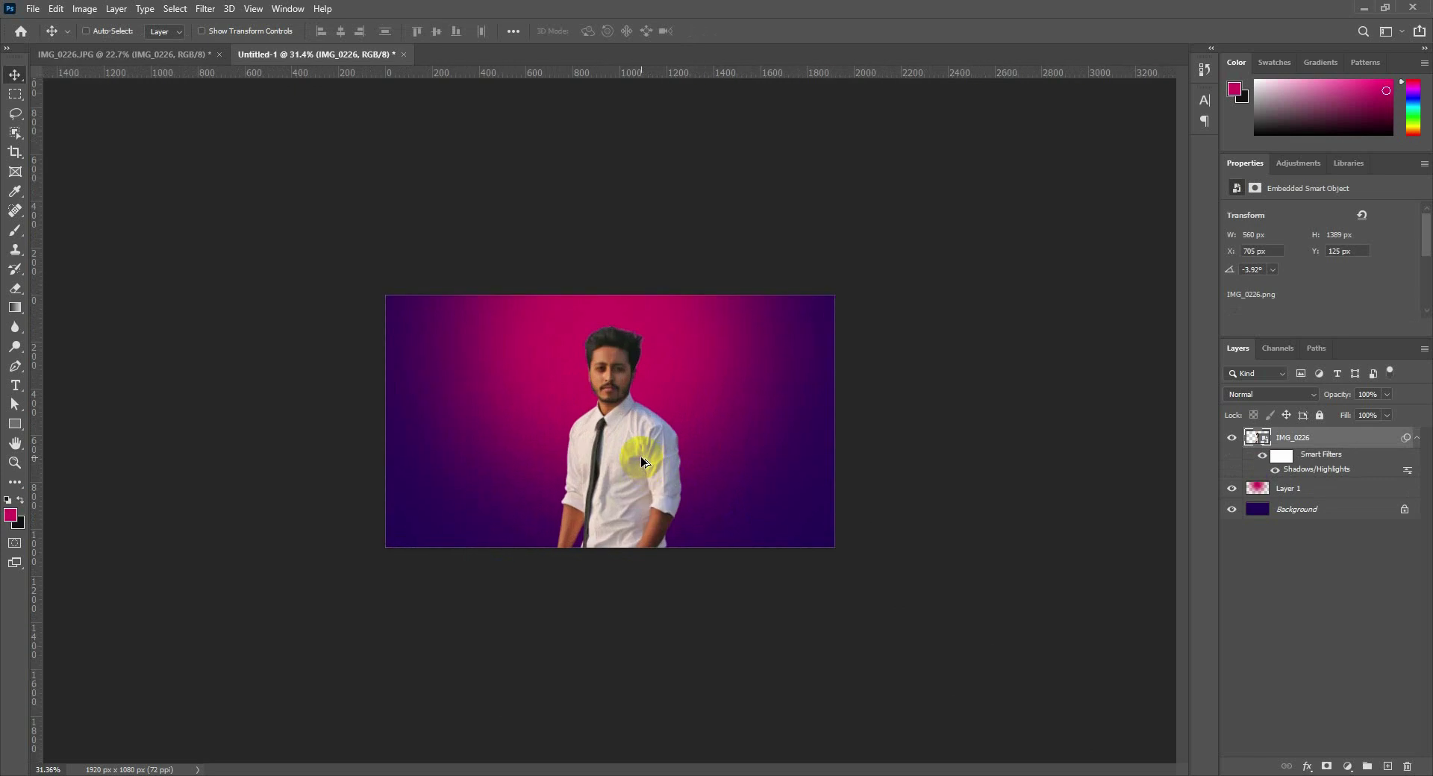
{"action": "key", "text": "ctrl+t"}
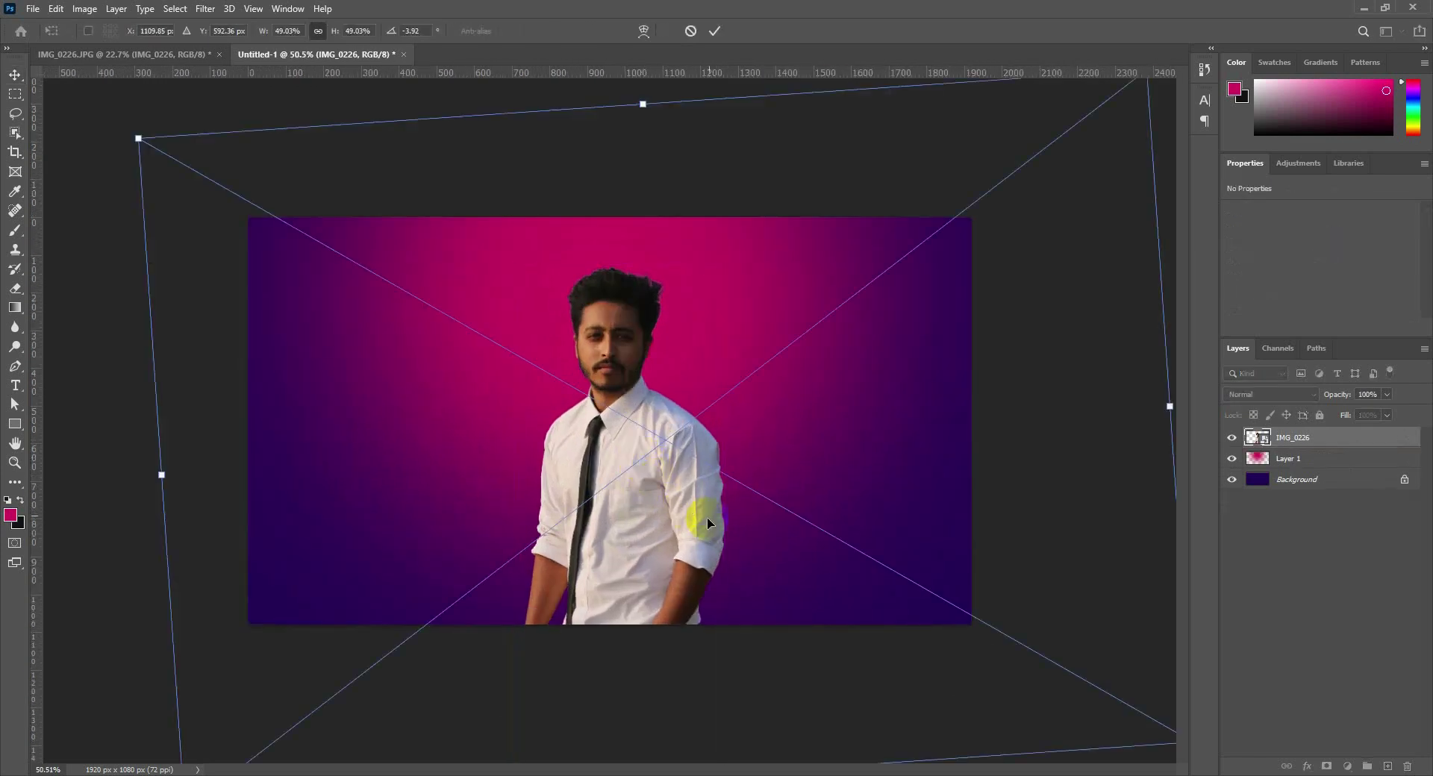
{"action": "left_click_drag", "start_coordinate": [137, 139], "coordinate": [198, 198]}
{"action": "left_click_drag", "start_coordinate": [718, 464], "coordinate": [696, 414]}
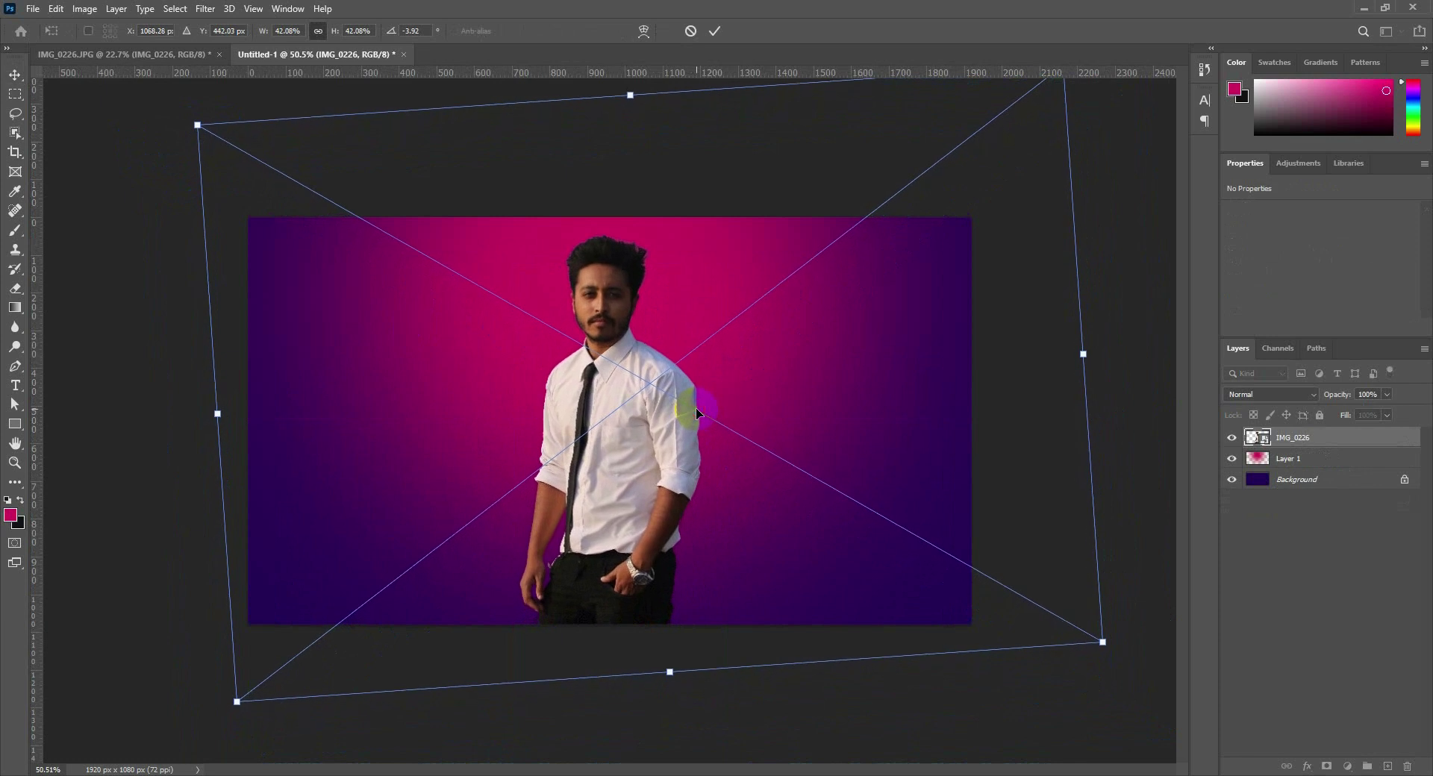
{"action": "key", "text": "Return"}
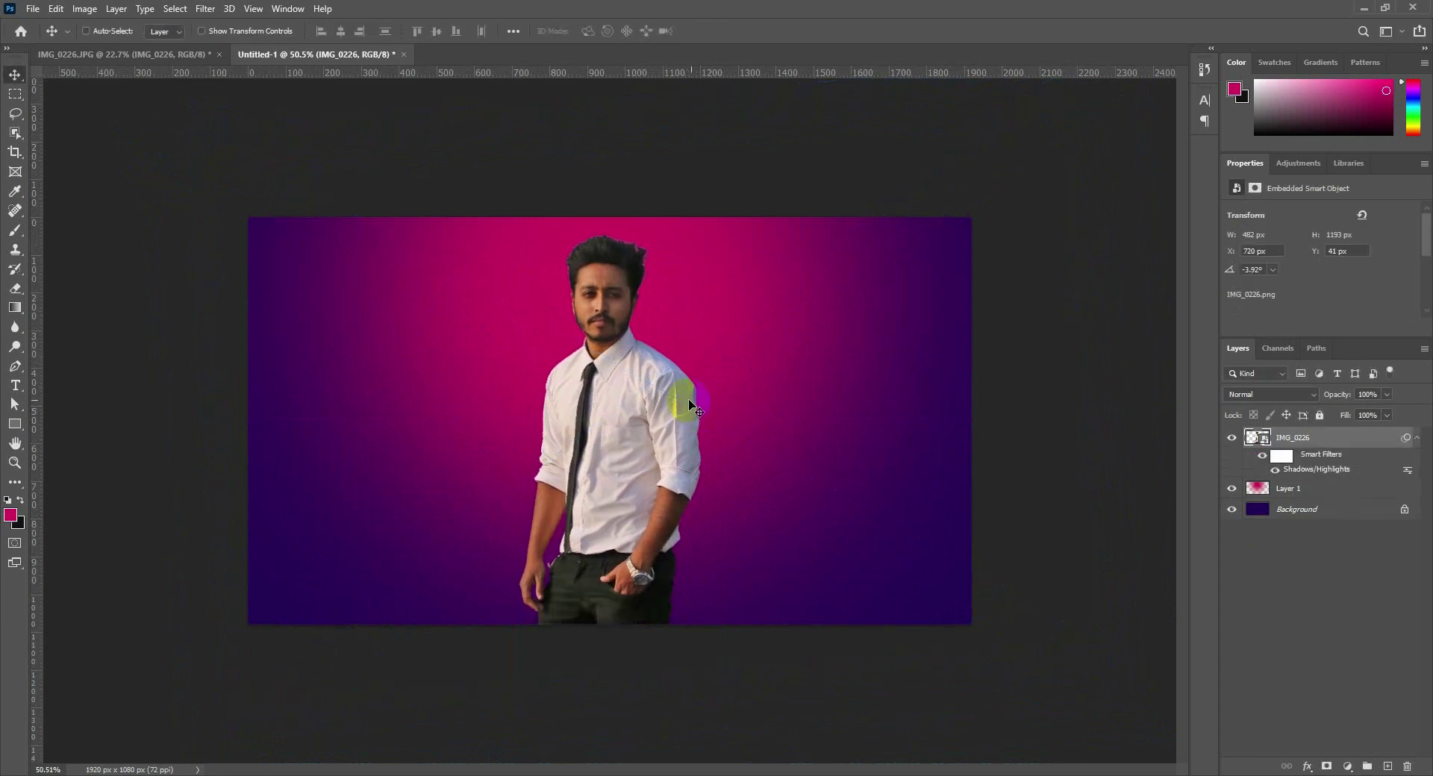
Collapse the smart filter list of IMG_0226 and add a new empty layer above it
{"action": "left_click", "coordinate": [1417, 440]}
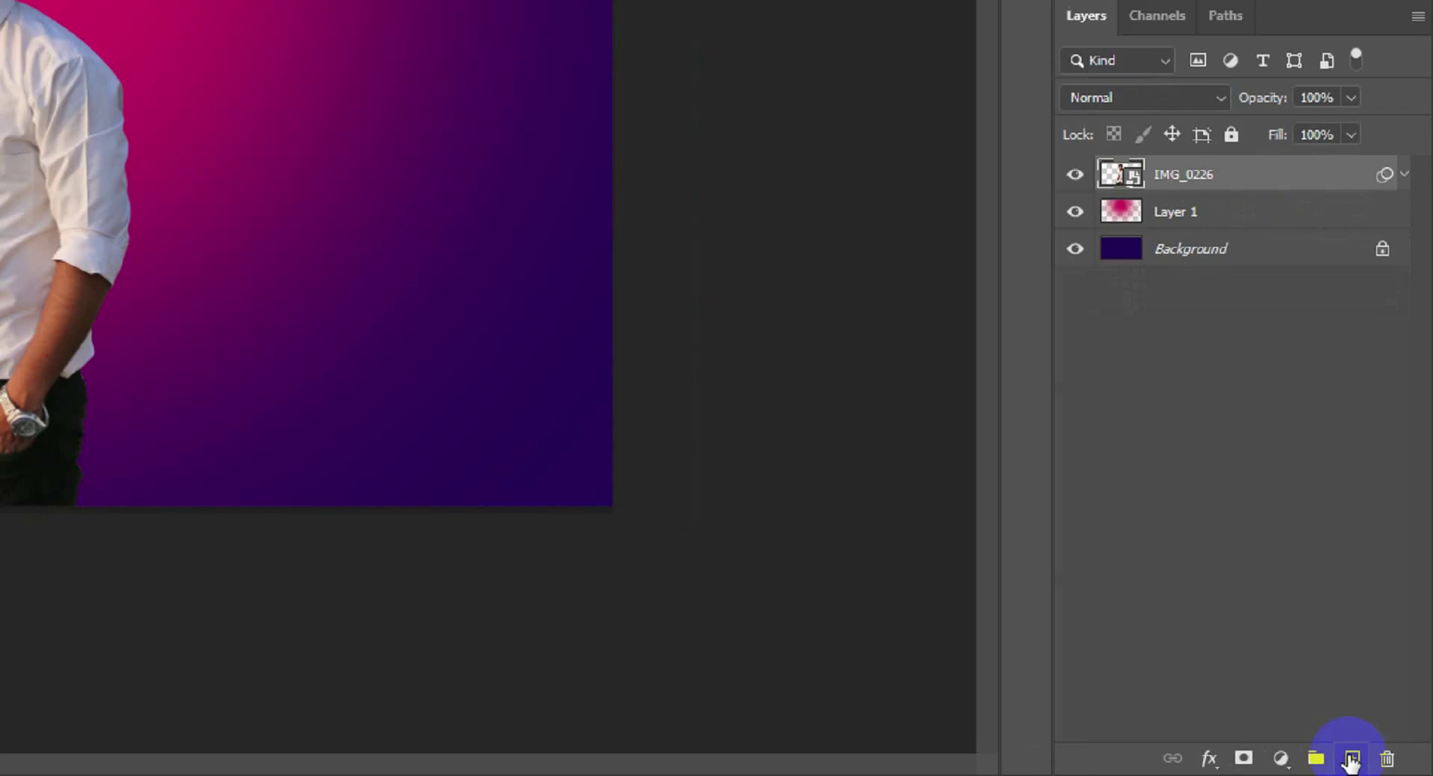
{"action": "left_click", "coordinate": [1387, 766]}
{"action": "double_click", "coordinate": [1288, 439]}
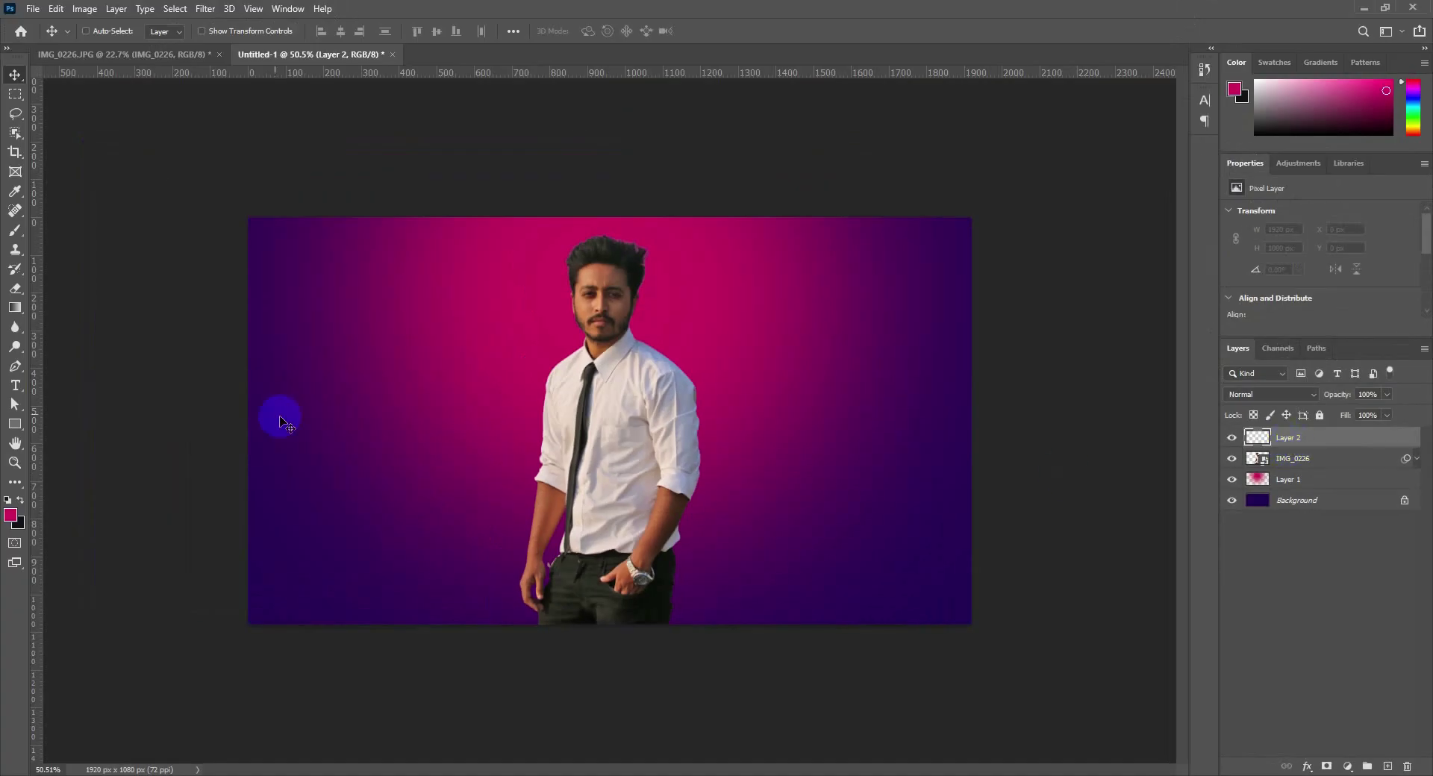
Sample the dark purple background colour and paint it softly over the man's lower body with the 1700 px brush on the new layer
{"action": "left_click", "coordinate": [15, 230]}
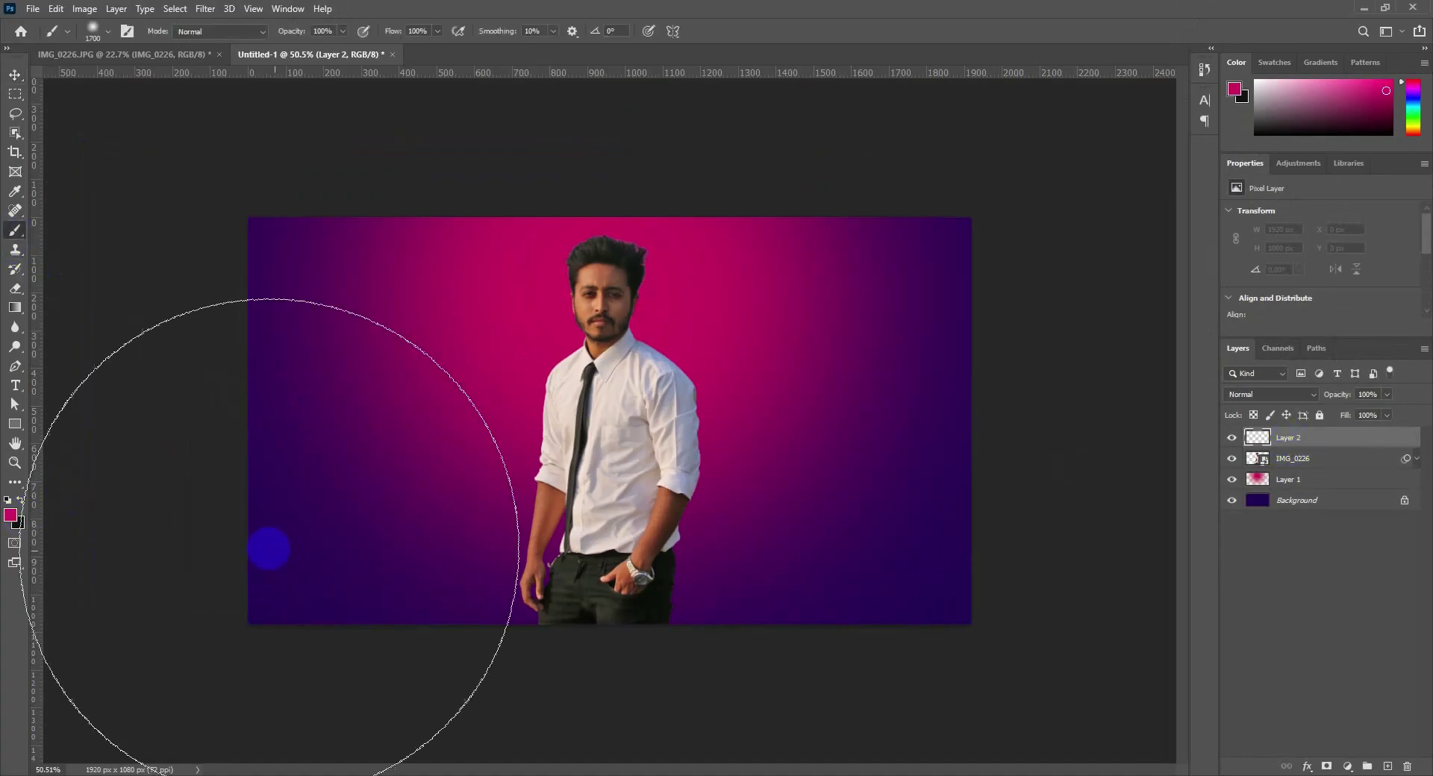
{"action": "left_click", "coordinate": [266, 613], "text": "alt"}
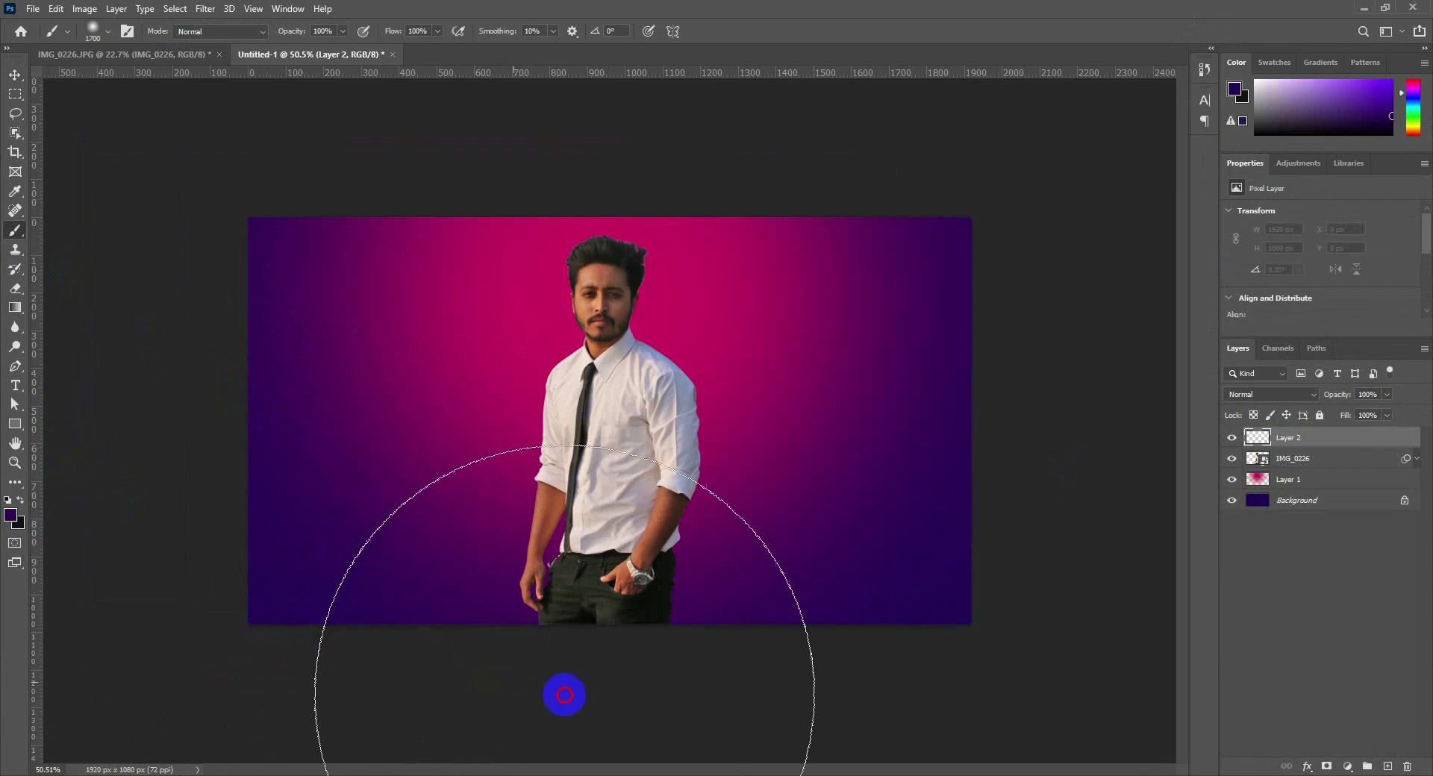
{"action": "mouse_move", "coordinate": [564, 694]}
{"action": "left_mouse_down"}
{"action": "mouse_move", "coordinate": [755, 687]}
{"action": "mouse_move", "coordinate": [569, 691]}
{"action": "mouse_move", "coordinate": [623, 700]}
{"action": "left_mouse_up"}
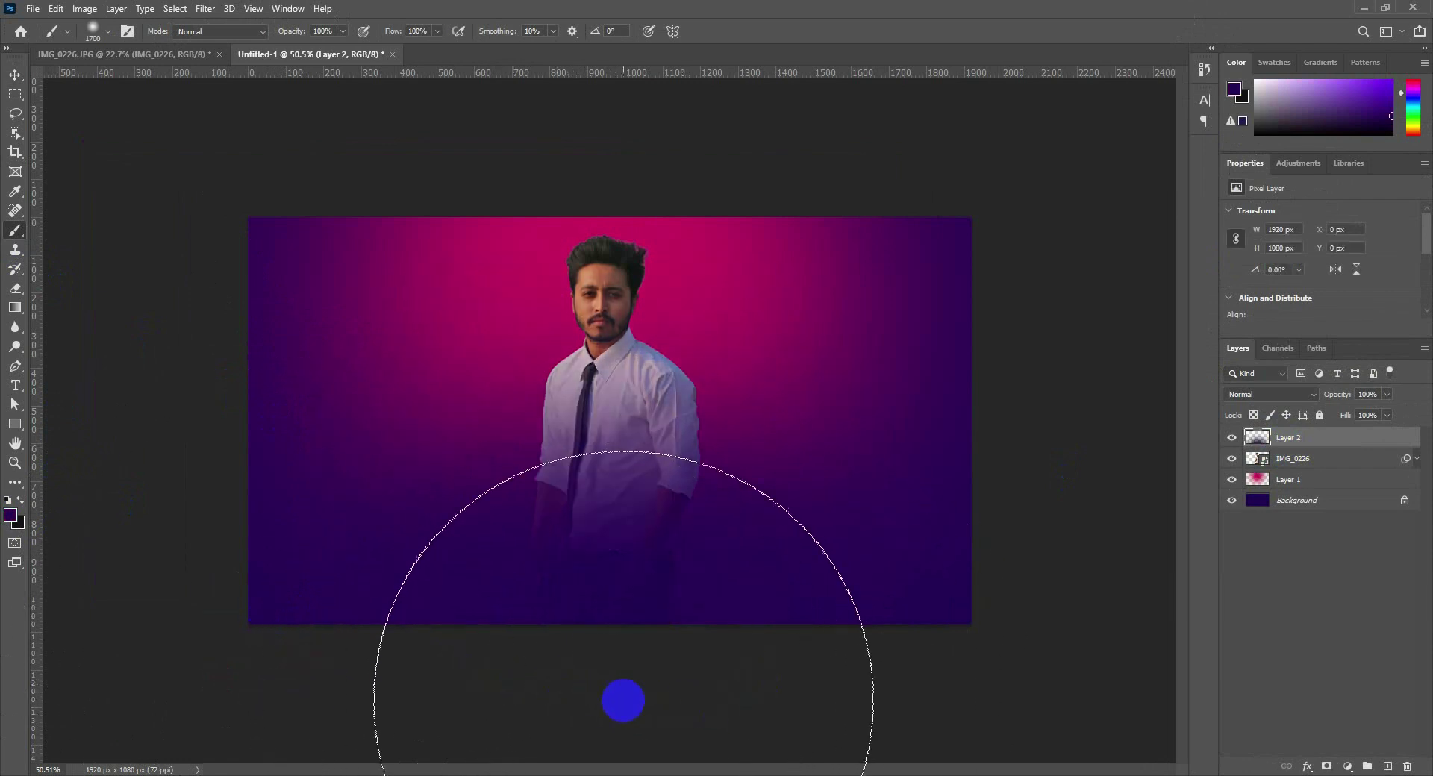
{"action": "left_click", "coordinate": [14, 77]}
Erase the purple haze from the man's face and upper body on Layer 2 with a soft 1000 px Eraser
{"action": "key", "text": "ctrl+plus"}
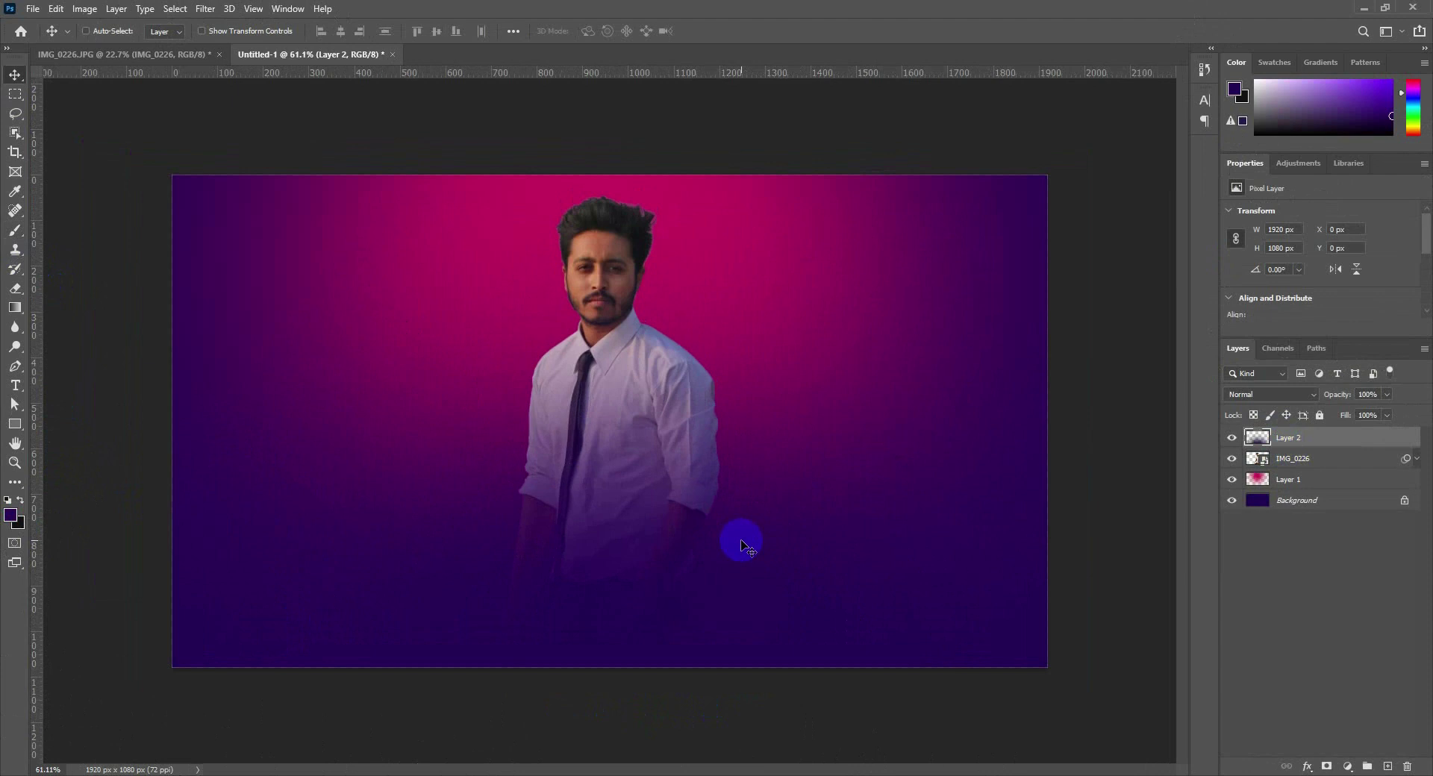
{"action": "left_click", "coordinate": [15, 287]}
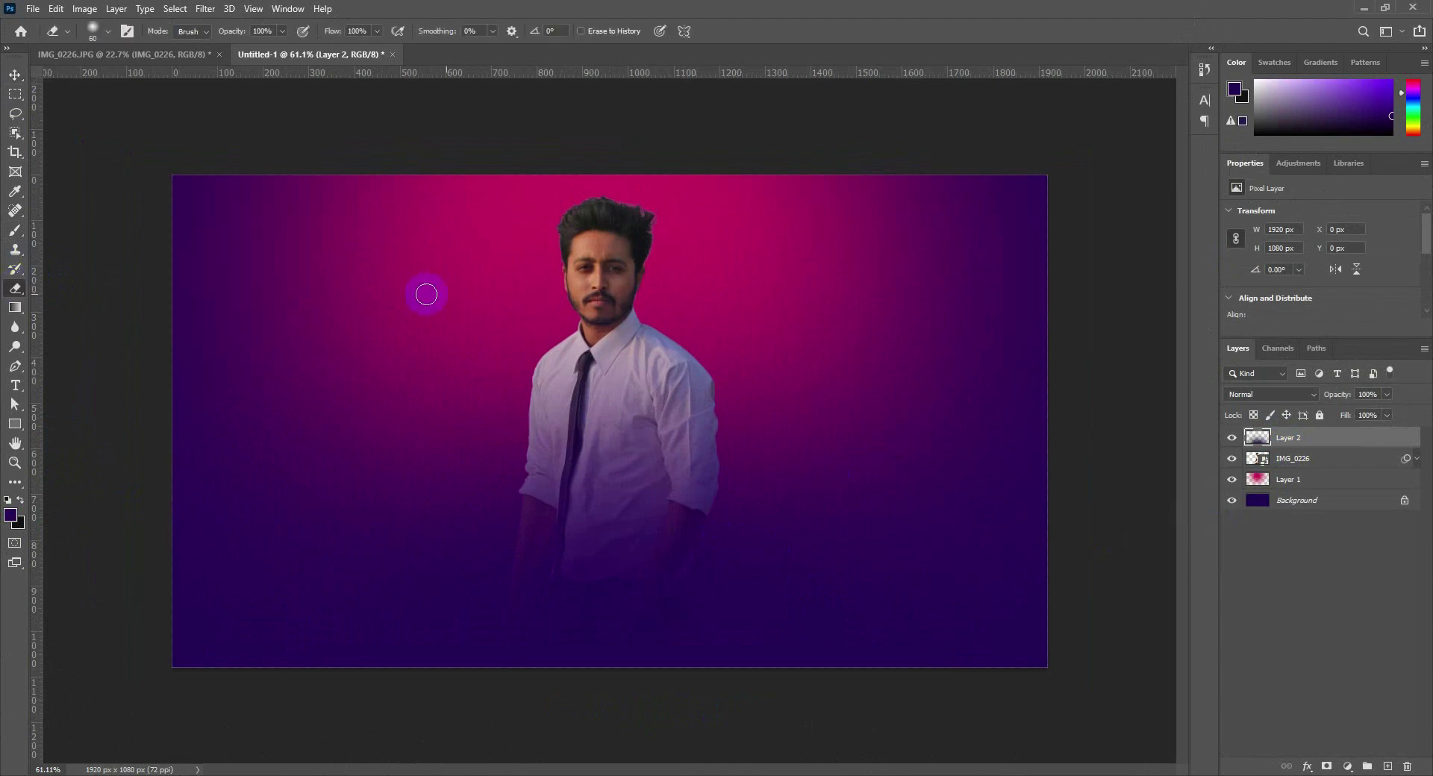
{"action": "right_click", "coordinate": [506, 316]}
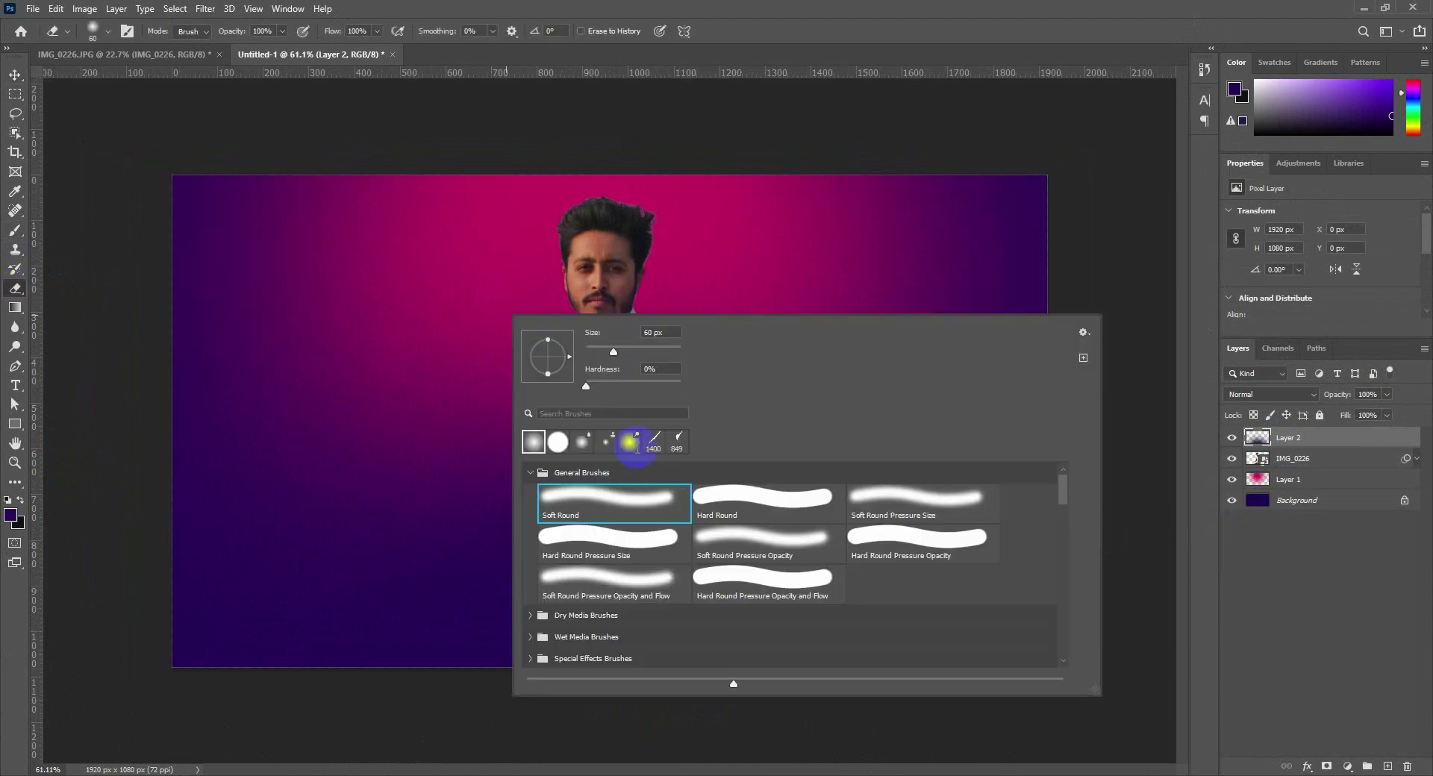
{"action": "left_click", "coordinate": [643, 237]}
{"action": "key", "text": "bracketright"}
{"action": "key", "text": "bracketright"}
{"action": "key", "text": "bracketright"}
{"action": "key", "text": "bracketright"}
{"action": "key", "text": "bracketright"}
{"action": "key", "text": "bracketright"}
{"action": "key", "text": "bracketright"}
{"action": "key", "text": "bracketright"}
{"action": "key", "text": "bracketright"}
{"action": "key", "text": "bracketright"}
{"action": "key", "text": "bracketright"}
{"action": "key", "text": "bracketright"}
{"action": "key", "text": "bracketright"}
{"action": "key", "text": "bracketright"}
{"action": "key", "text": "bracketright"}
{"action": "key", "text": "bracketright"}
{"action": "key", "text": "bracketright"}
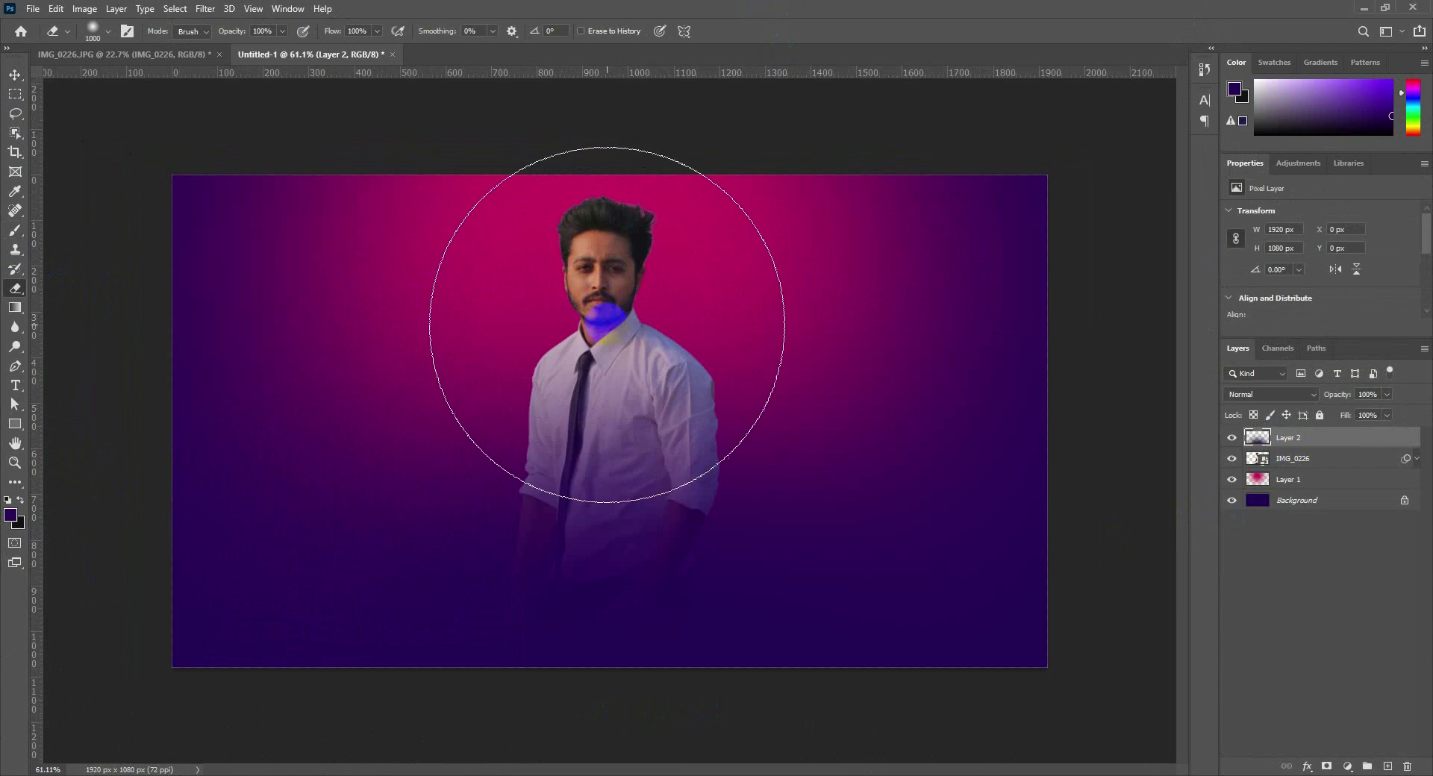
{"action": "left_click_drag", "start_coordinate": [606, 324], "coordinate": [593, 262]}
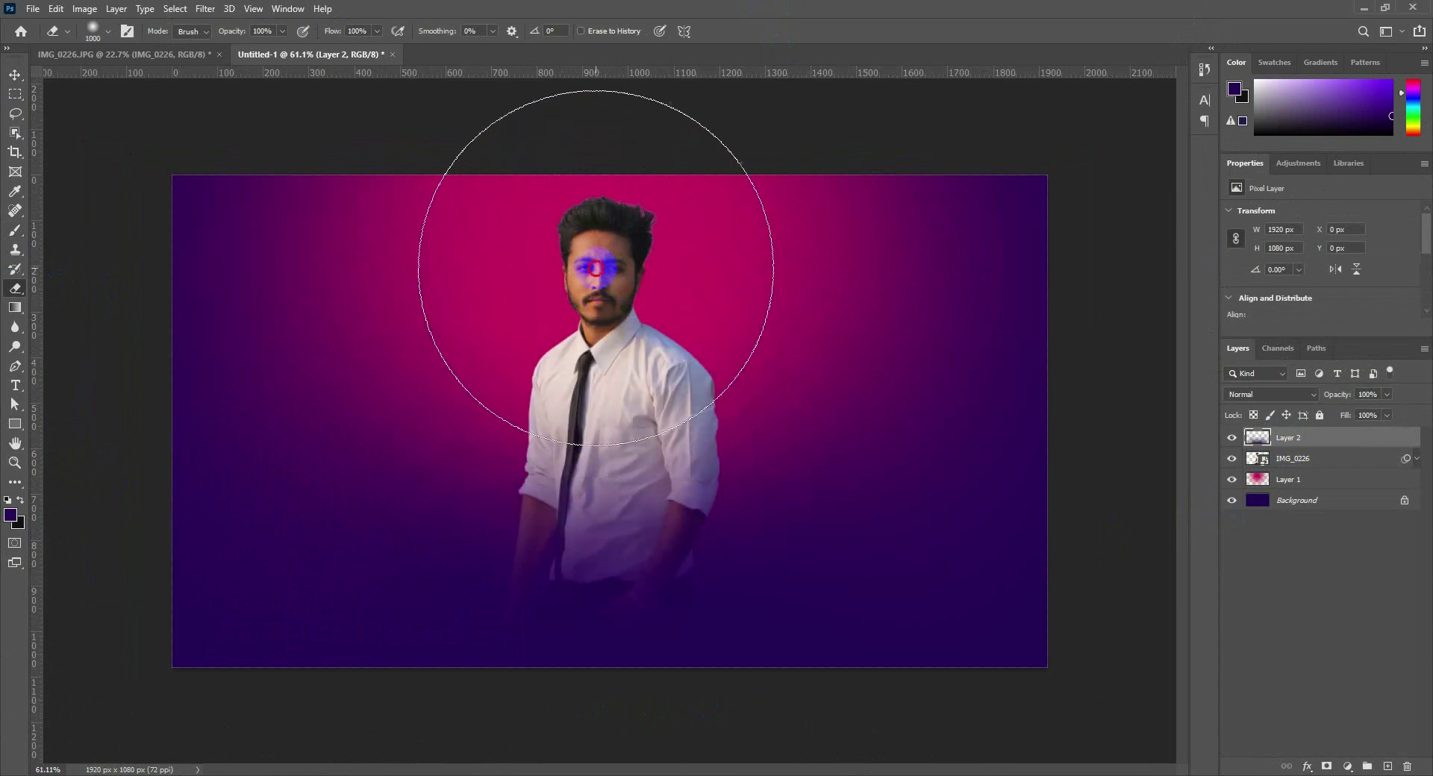
{"action": "left_click", "coordinate": [14, 75]}
Rasterize the IMG_0226 smart object layer
{"action": "left_click", "coordinate": [1302, 460]}
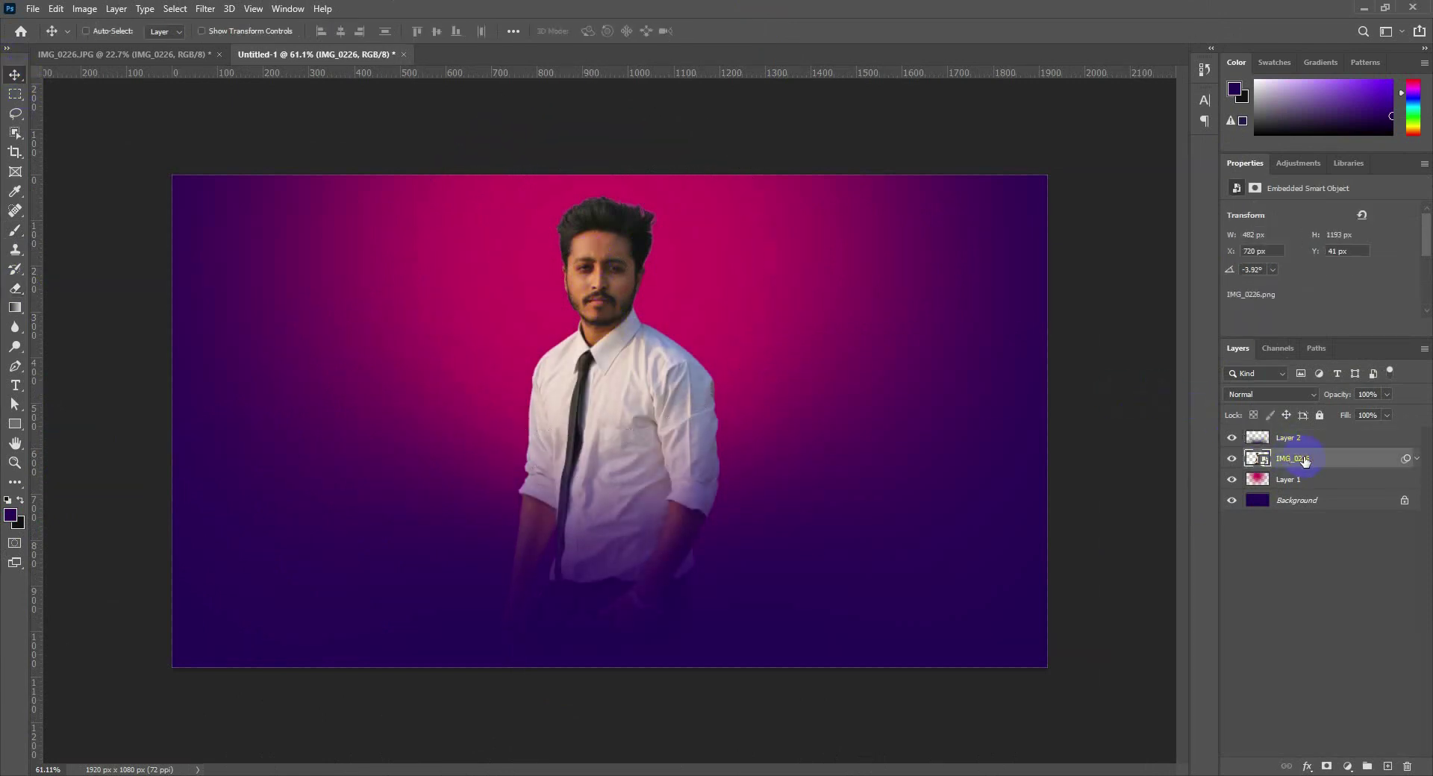
{"action": "right_click", "coordinate": [1303, 462]}
{"action": "left_click", "coordinate": [1174, 405]}
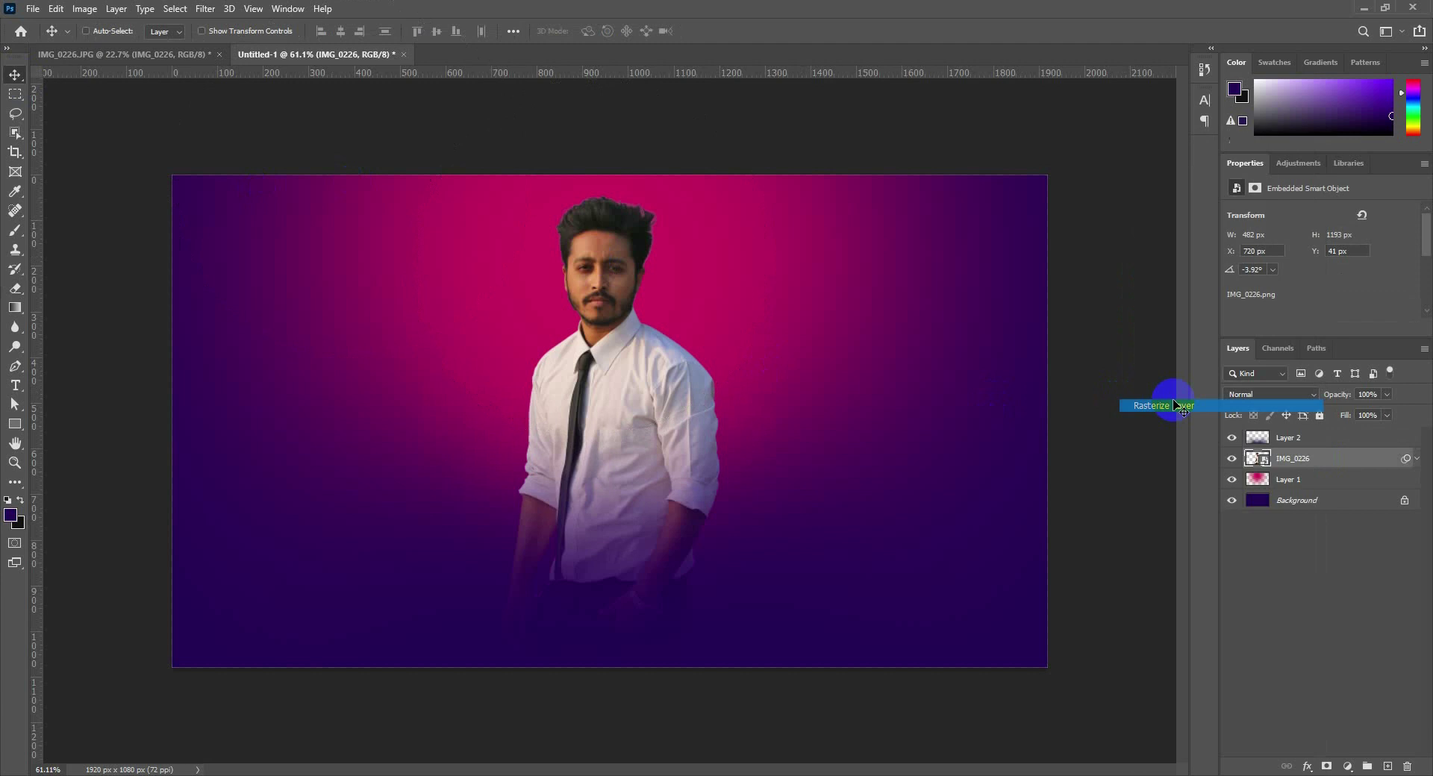
Start the Camera Raw Filter on IMG_0226 and set Color Mixer luminance to Reds -25, Oranges +36 and Magentas about -71
{"action": "left_click", "coordinate": [206, 9]}
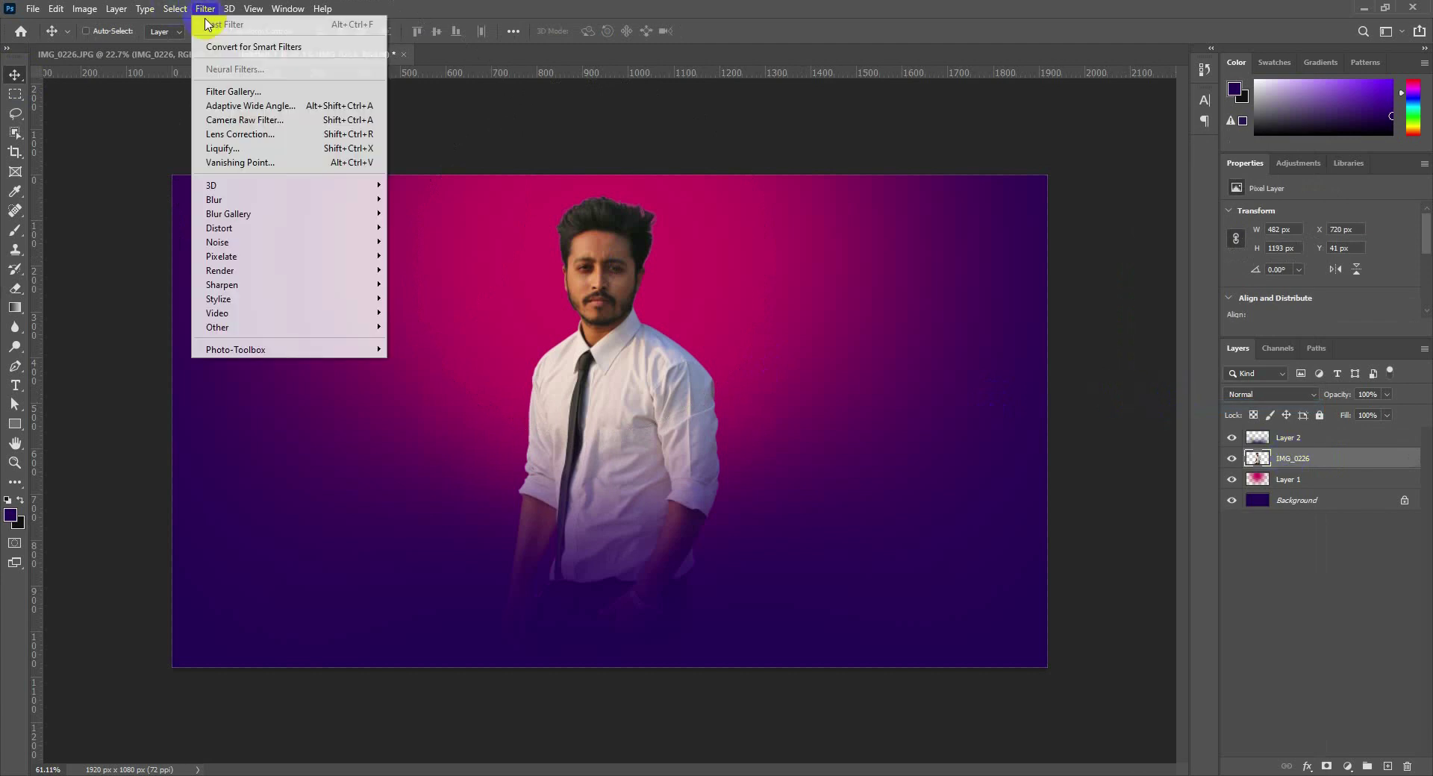
{"action": "left_click", "coordinate": [242, 120]}
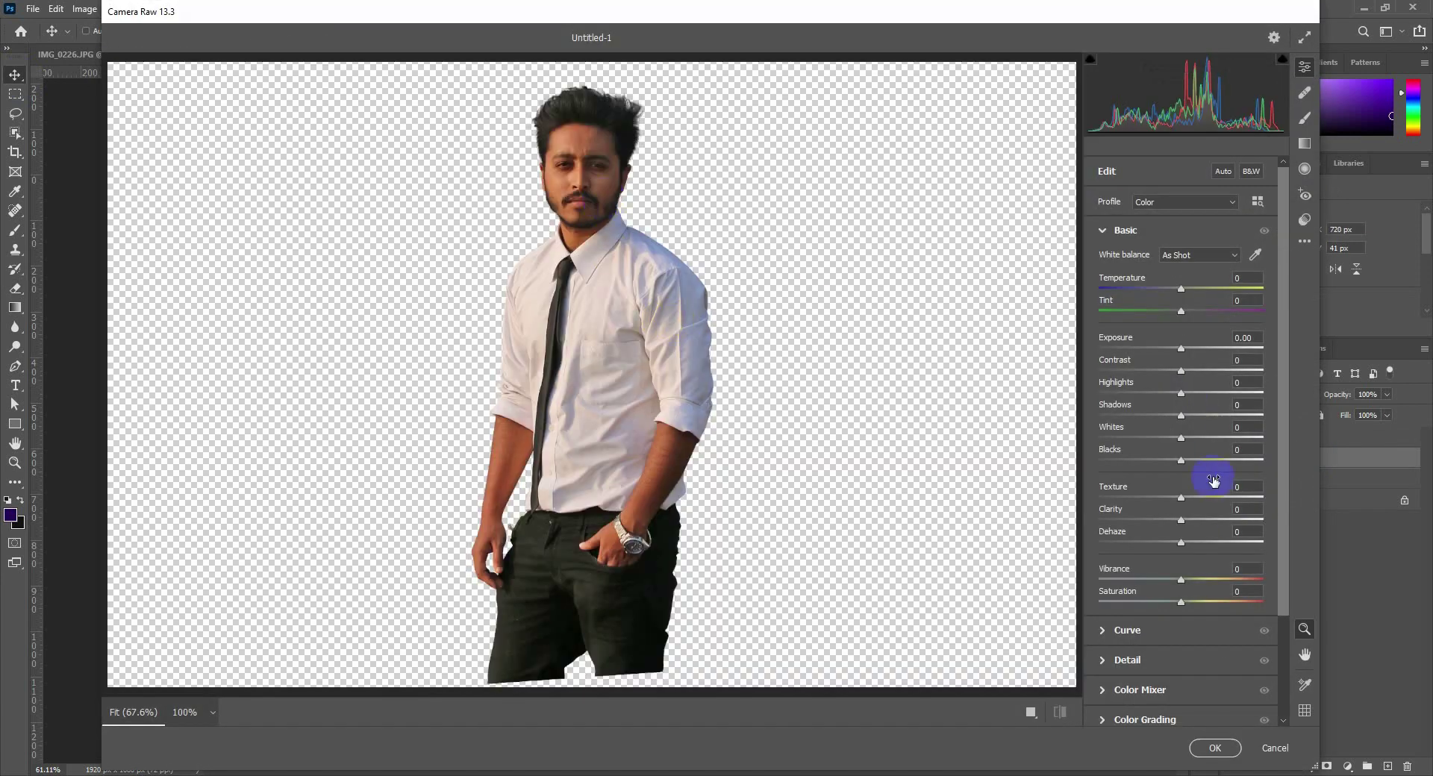
{"action": "left_click", "coordinate": [1149, 689]}
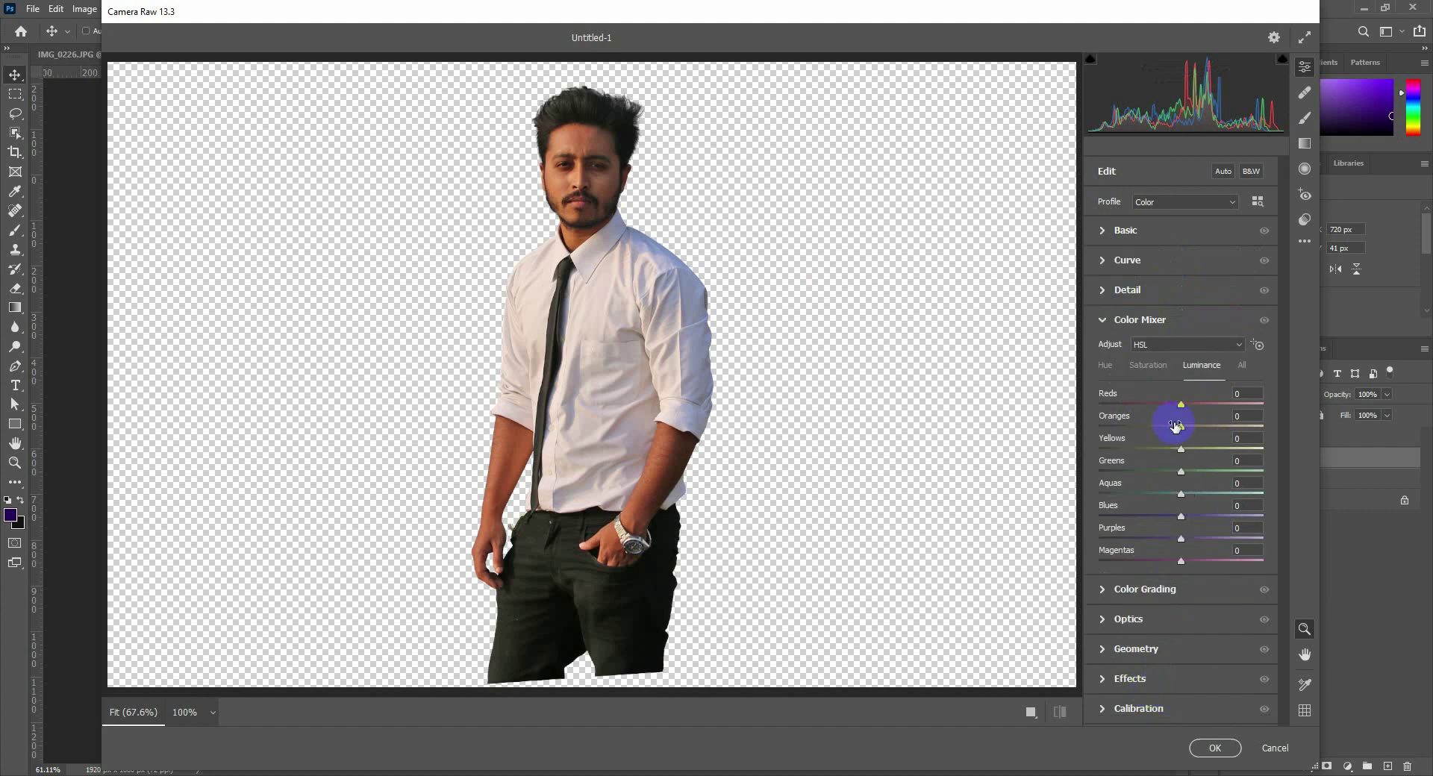
{"action": "left_click_drag", "start_coordinate": [1180, 432], "coordinate": [1163, 409]}
{"action": "left_click_drag", "start_coordinate": [1182, 551], "coordinate": [1087, 559]}
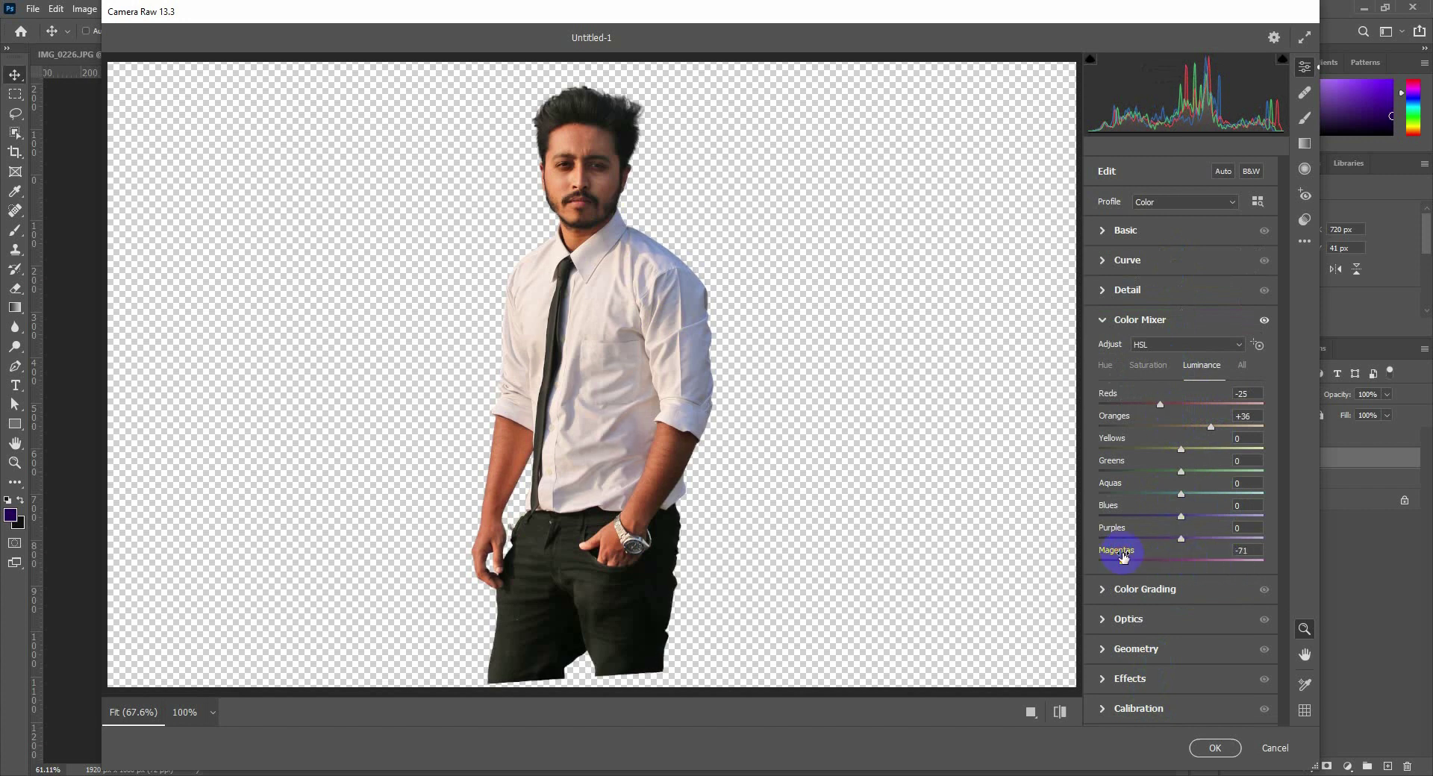
Set Color Mixer saturation to Reds +28 and Oranges -5, shift the Reds hue toward magenta, and apply the filter
{"action": "left_click", "coordinate": [1161, 369]}
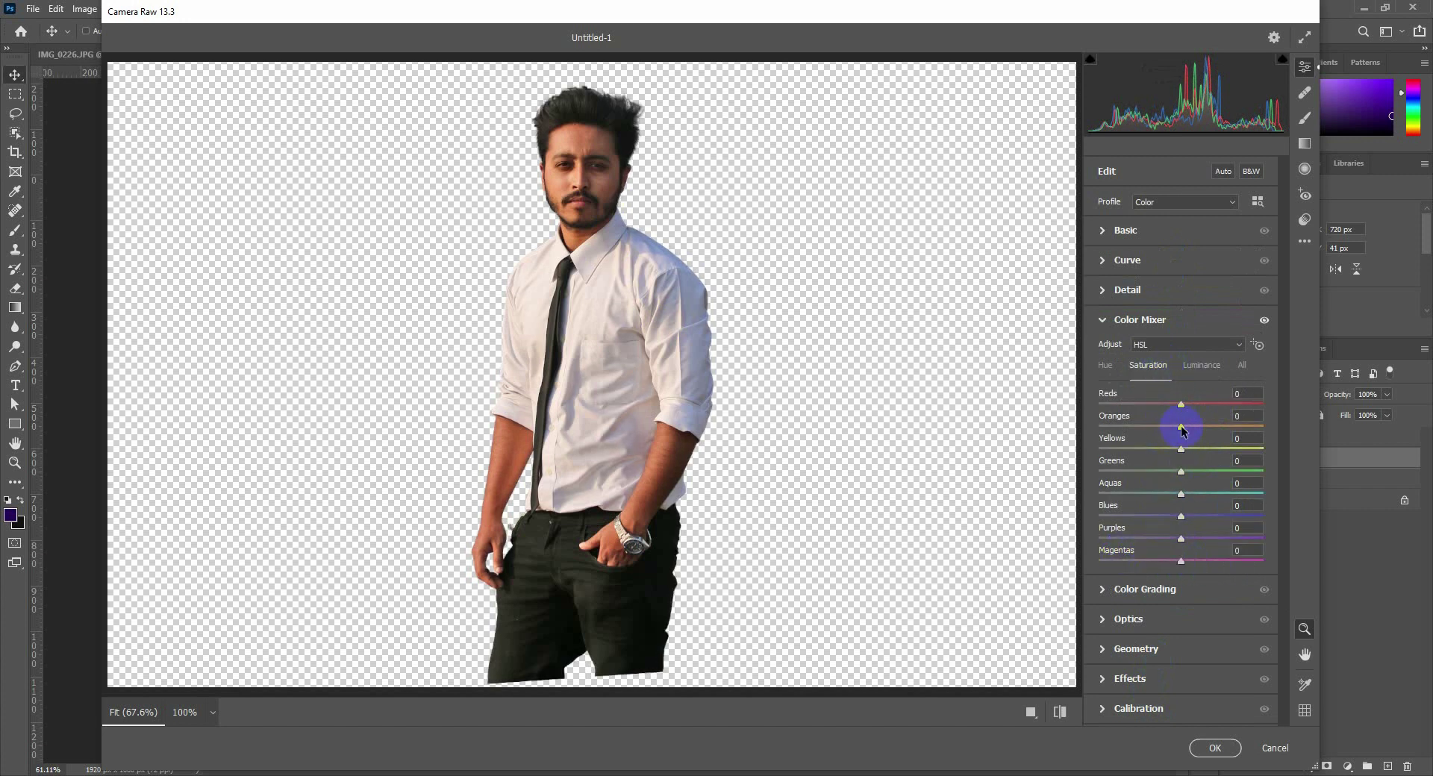
{"action": "left_click_drag", "start_coordinate": [1181, 427], "coordinate": [1205, 404]}
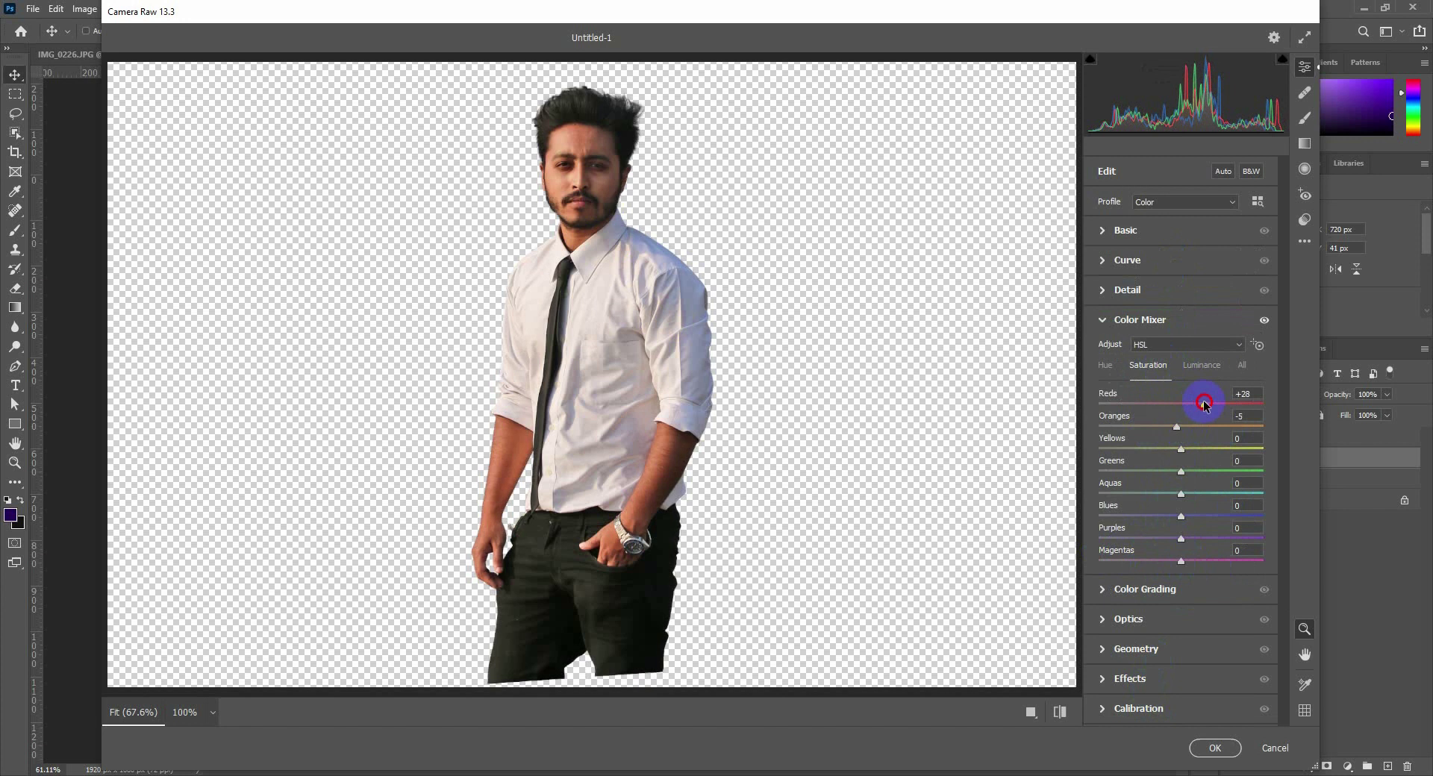
{"action": "left_click", "coordinate": [1106, 366]}
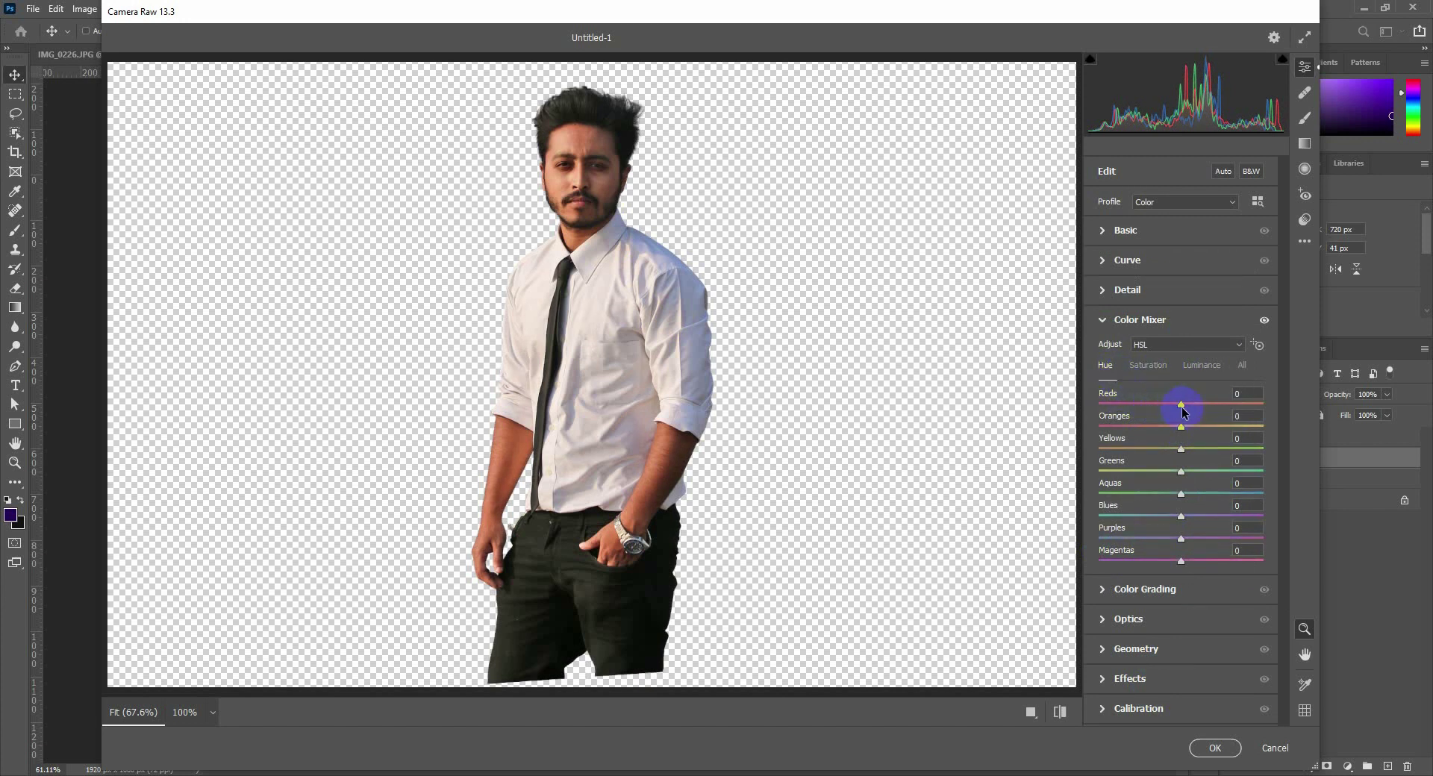
{"action": "mouse_move", "coordinate": [1181, 407]}
{"action": "left_mouse_down"}
{"action": "mouse_move", "coordinate": [1161, 403]}
{"action": "mouse_move", "coordinate": [1223, 403]}
{"action": "mouse_move", "coordinate": [1154, 405]}
{"action": "left_mouse_up"}
{"action": "left_click", "coordinate": [1215, 747]}
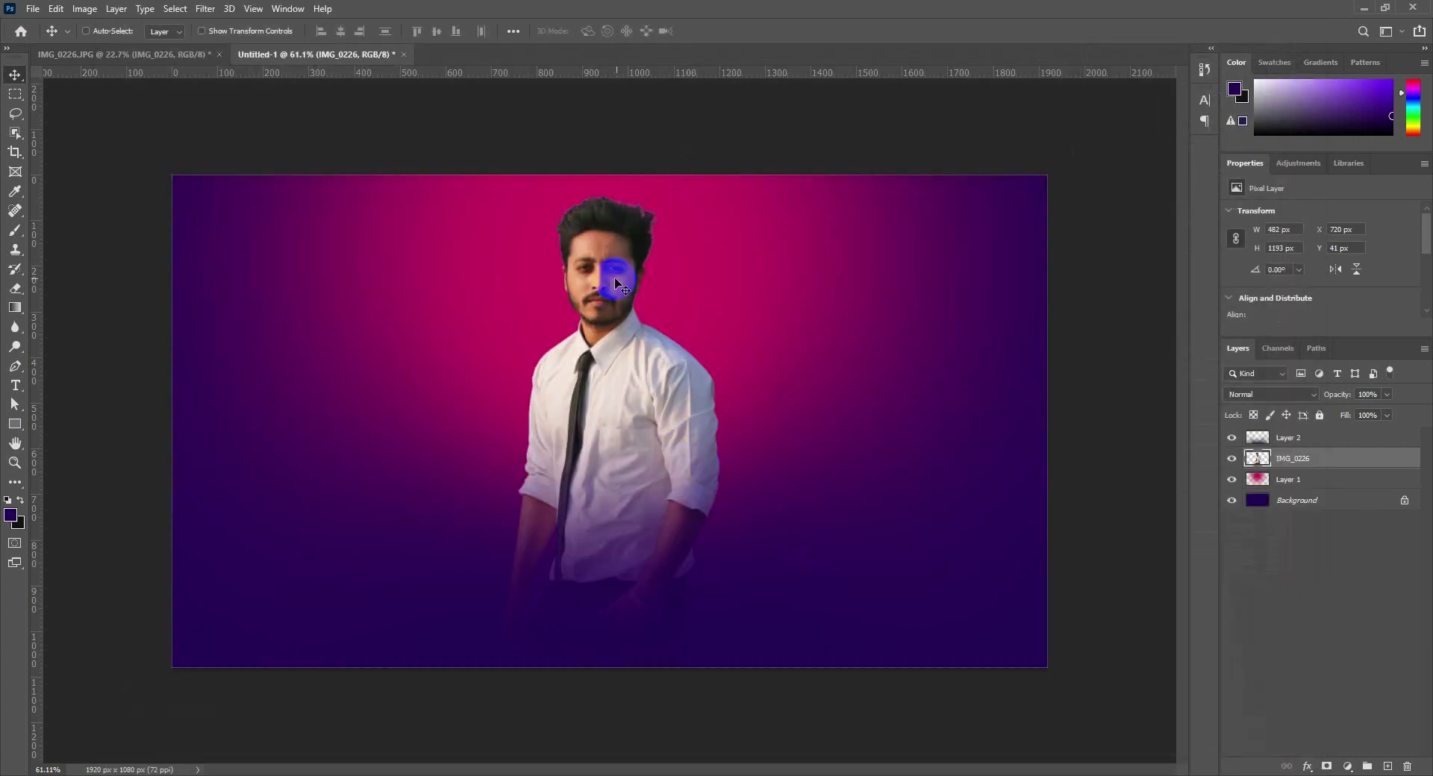
Add the person's first name as white American Captain text at 72.16 pt beside the man's waist
{"action": "scroll", "coordinate": [642, 312], "scroll_direction": "up", "scroll_amount": 2}
{"action": "scroll", "coordinate": [641, 311], "scroll_direction": "down", "scroll_amount": 2}
{"action": "left_click", "coordinate": [23, 392]}
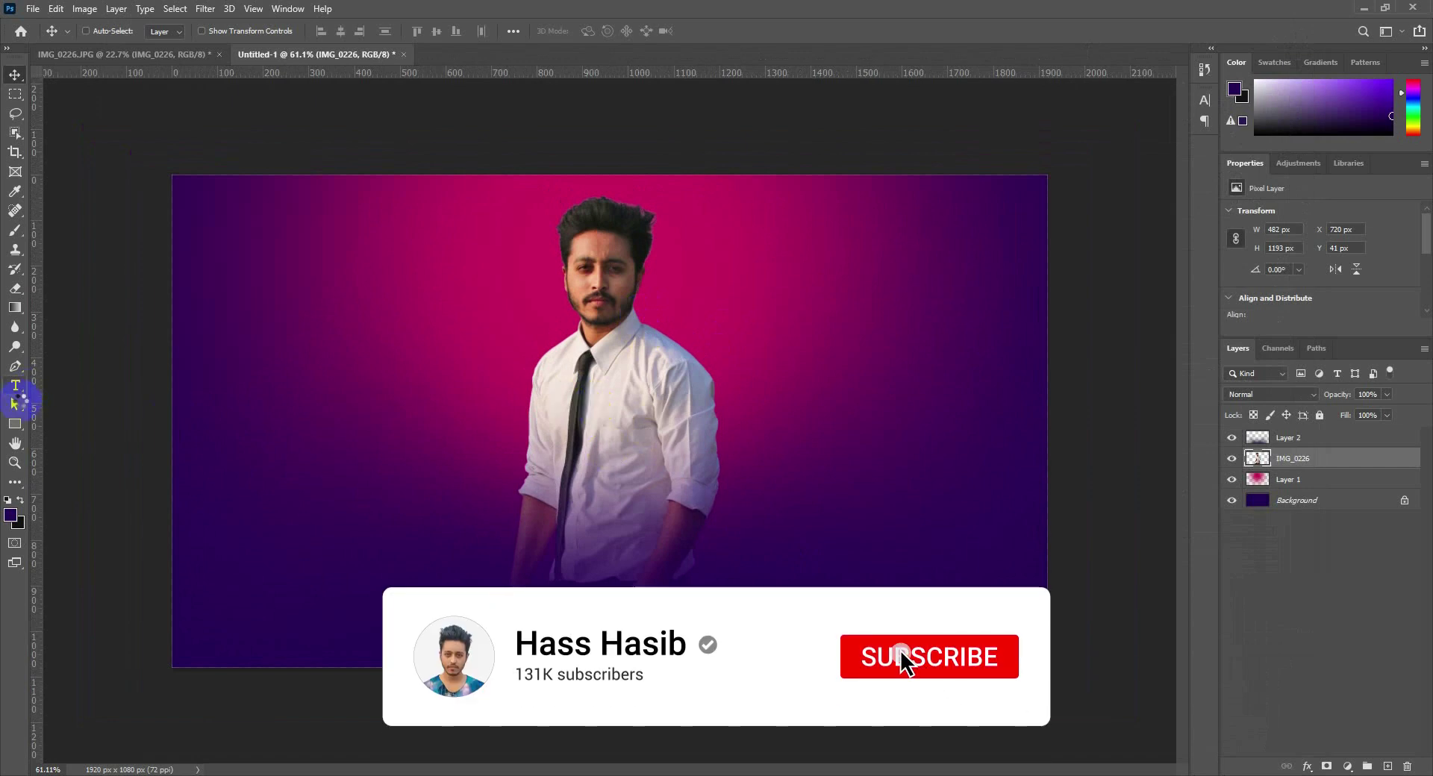
{"action": "left_click", "coordinate": [8, 500]}
{"action": "left_click", "coordinate": [21, 501]}
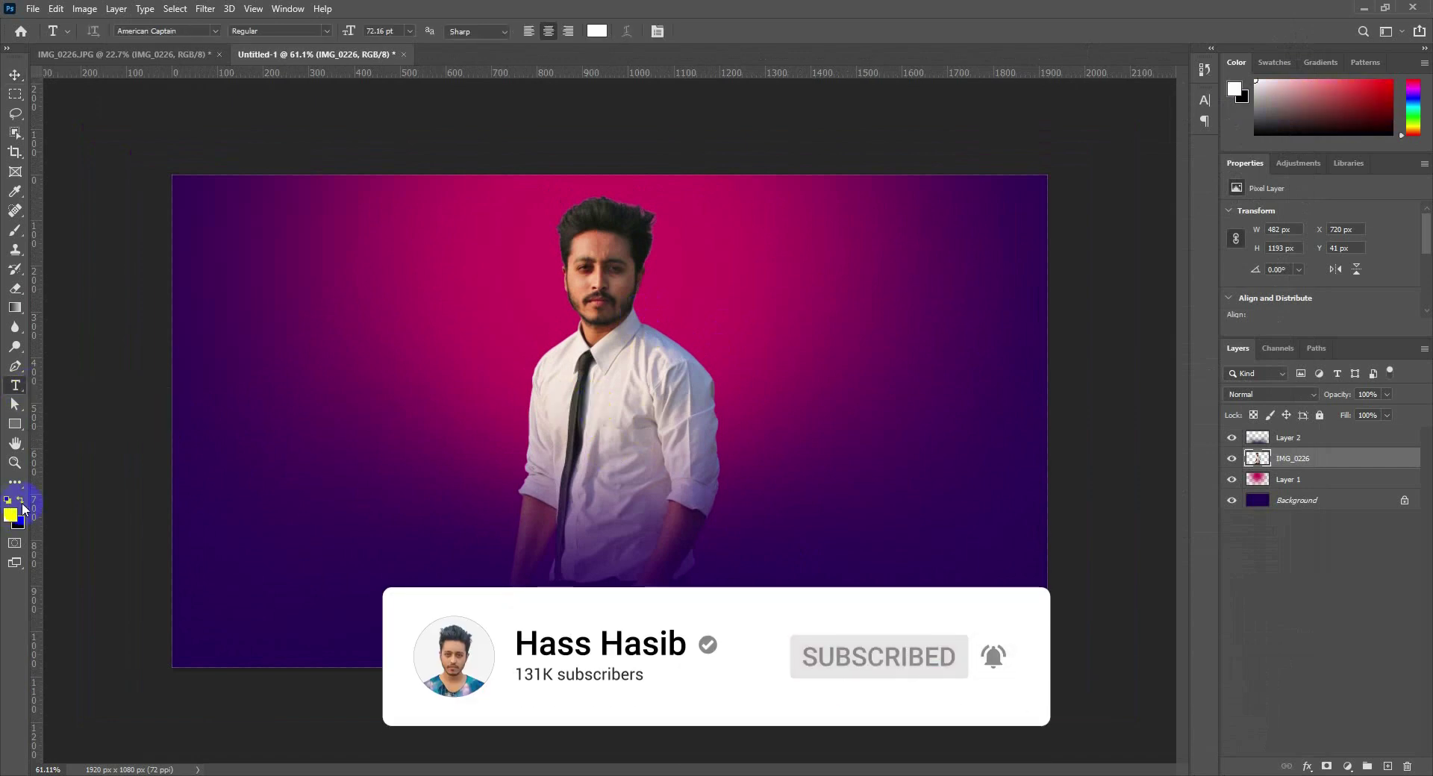
{"action": "left_click", "coordinate": [509, 500]}
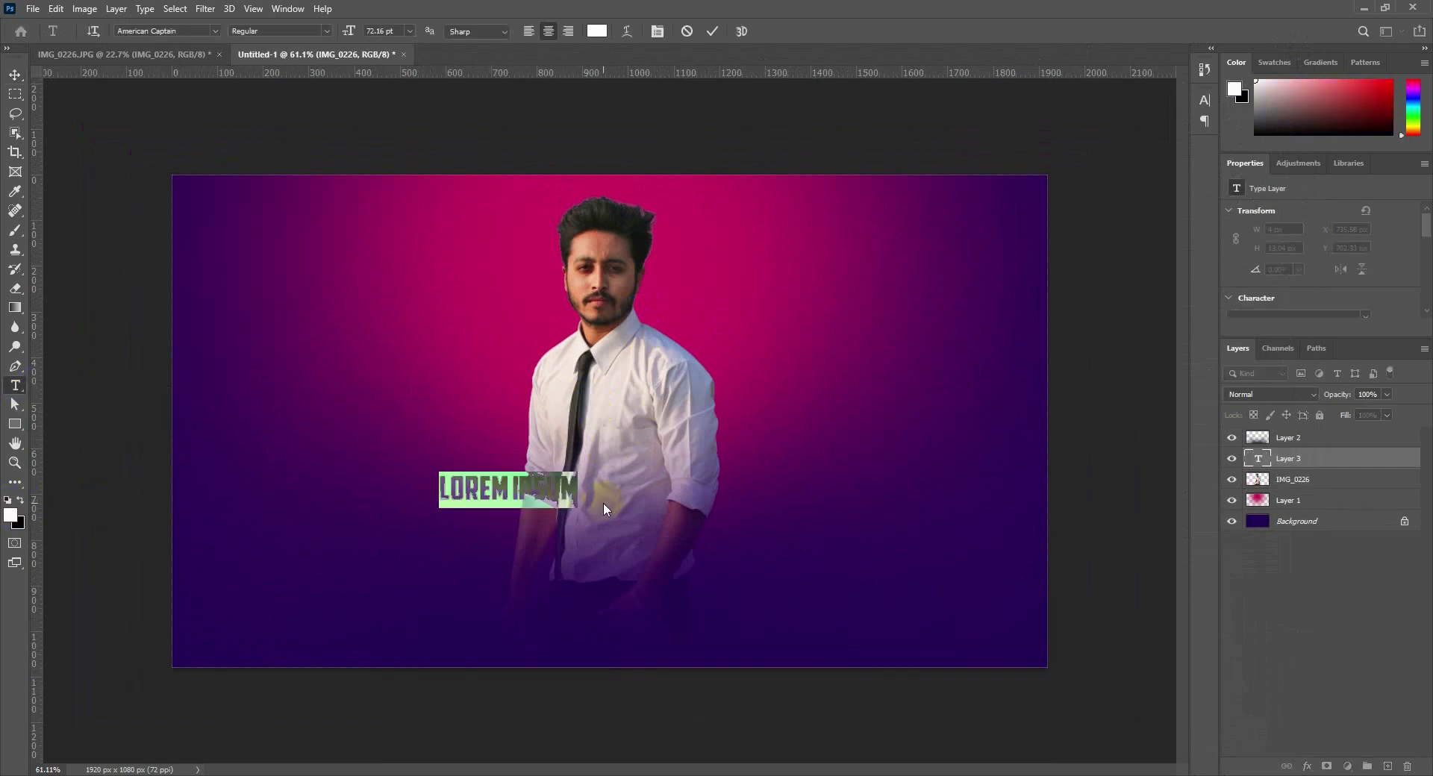
{"action": "type", "text": "HASIB"}
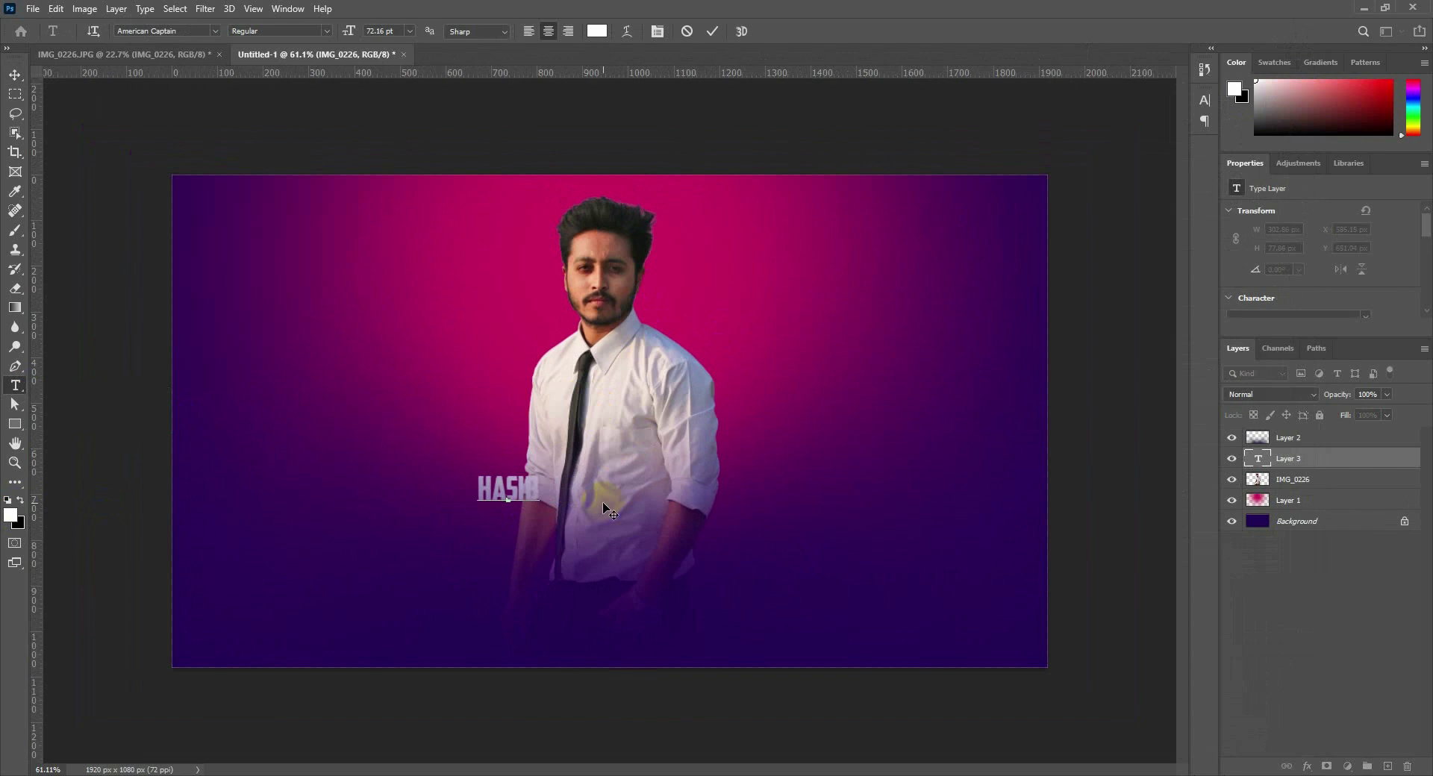
Set the name text's colour to white and move its layer above Layer 2
{"action": "key", "text": "ctrl+a"}
{"action": "left_click", "coordinate": [594, 33]}
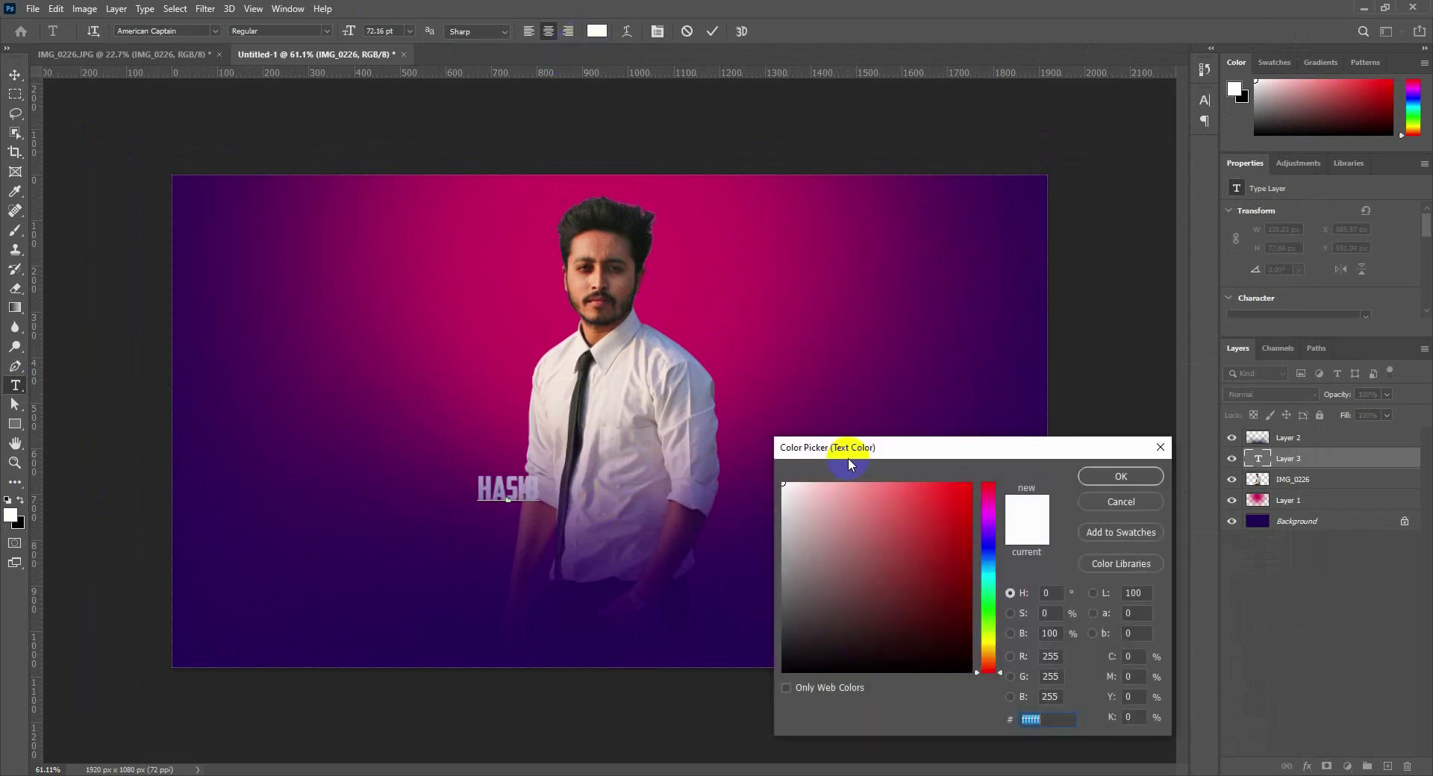
{"action": "left_click", "coordinate": [790, 485]}
{"action": "left_click", "coordinate": [1119, 478]}
{"action": "left_click_drag", "start_coordinate": [1266, 472], "coordinate": [1268, 428]}
Enlarge the name text to about 772 px wide and centre it across the man's torso
{"action": "key", "text": "ctrl+t"}
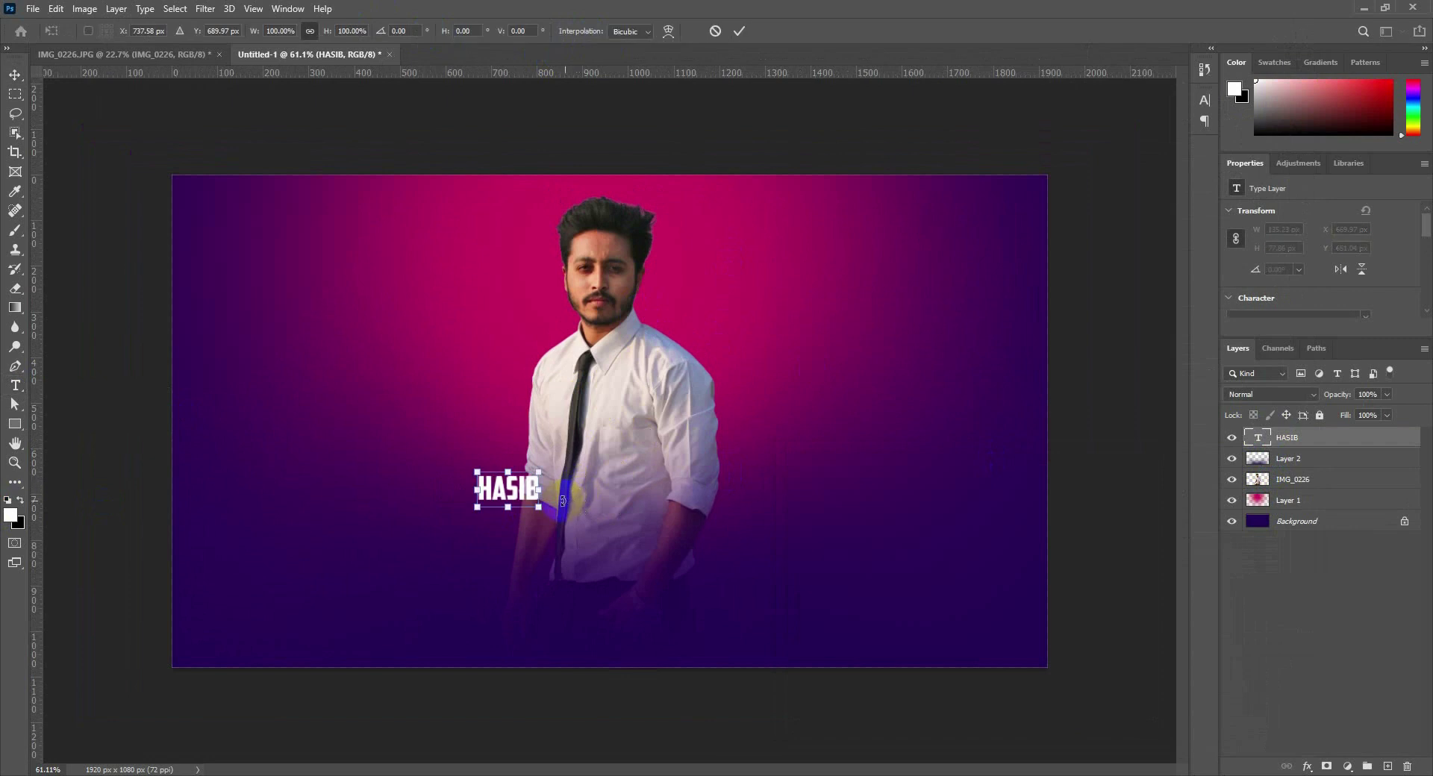
{"action": "left_click_drag", "start_coordinate": [540, 501], "coordinate": [790, 618]}
{"action": "left_click_drag", "start_coordinate": [739, 559], "coordinate": [712, 506]}
{"action": "left_click_drag", "start_coordinate": [767, 555], "coordinate": [786, 563]}
{"action": "double_click", "coordinate": [756, 538]}
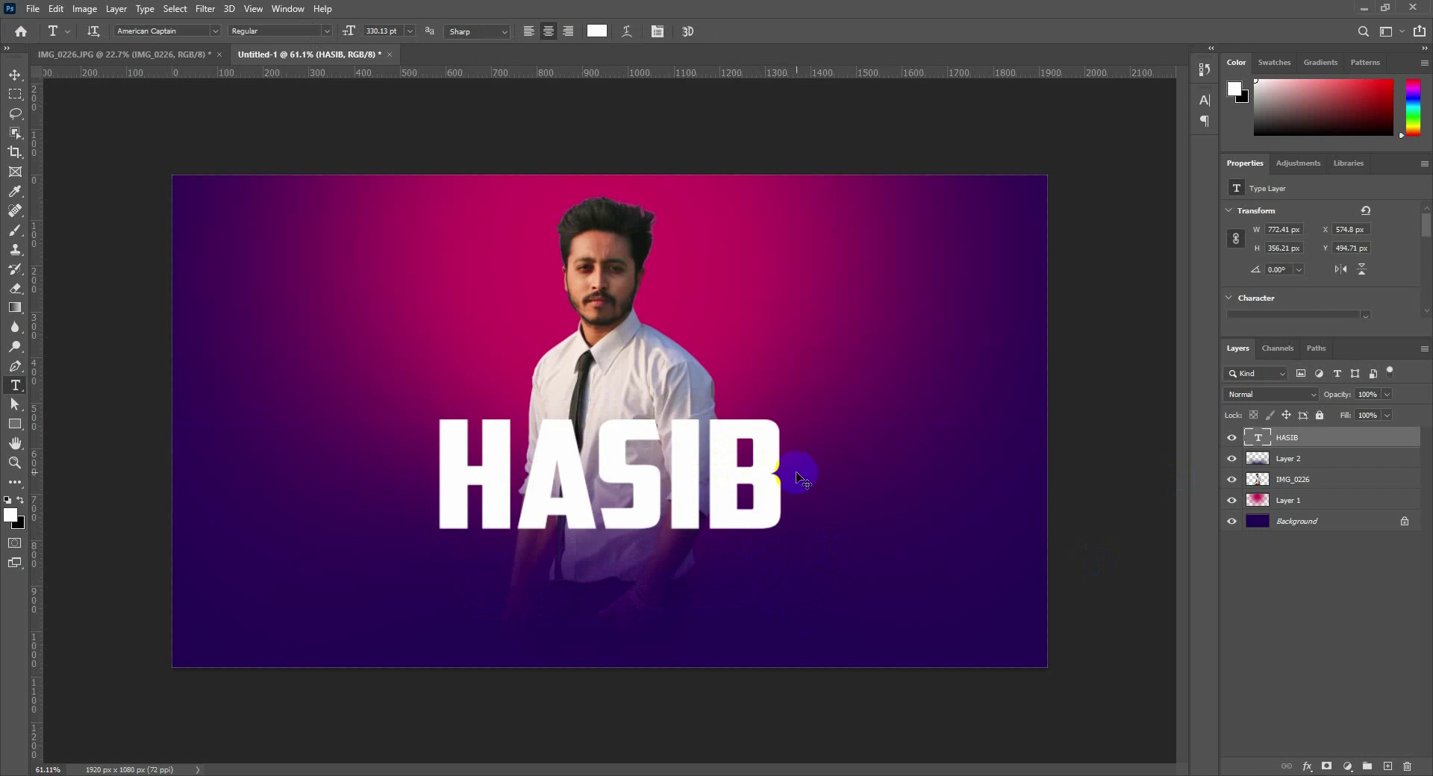
Scale the name text down around its centre to about 671 px wide and shift it slightly lower on the torso
{"action": "key", "text": "ctrl+t"}
{"action": "left_click_drag", "start_coordinate": [781, 408], "coordinate": [770, 422]}
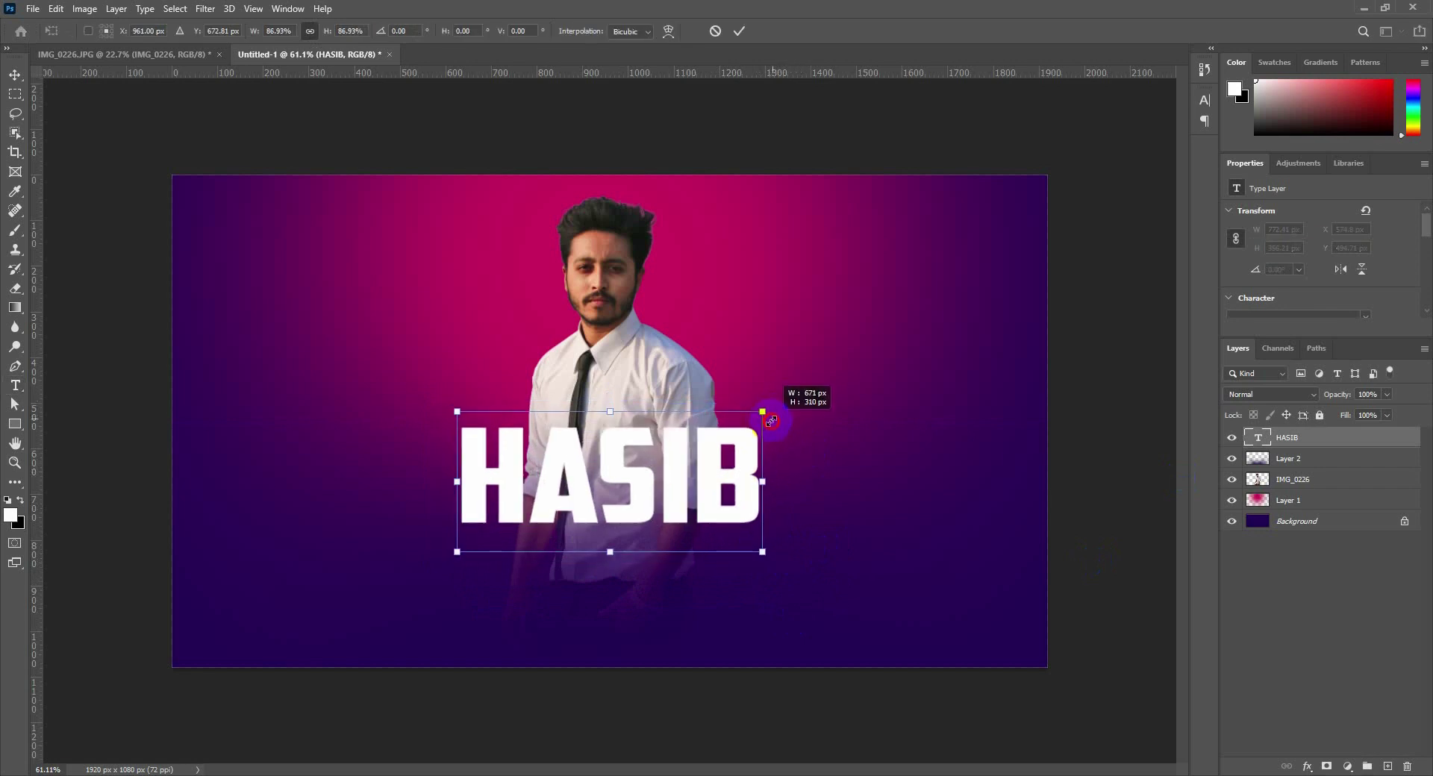
{"action": "key", "text": "Return"}
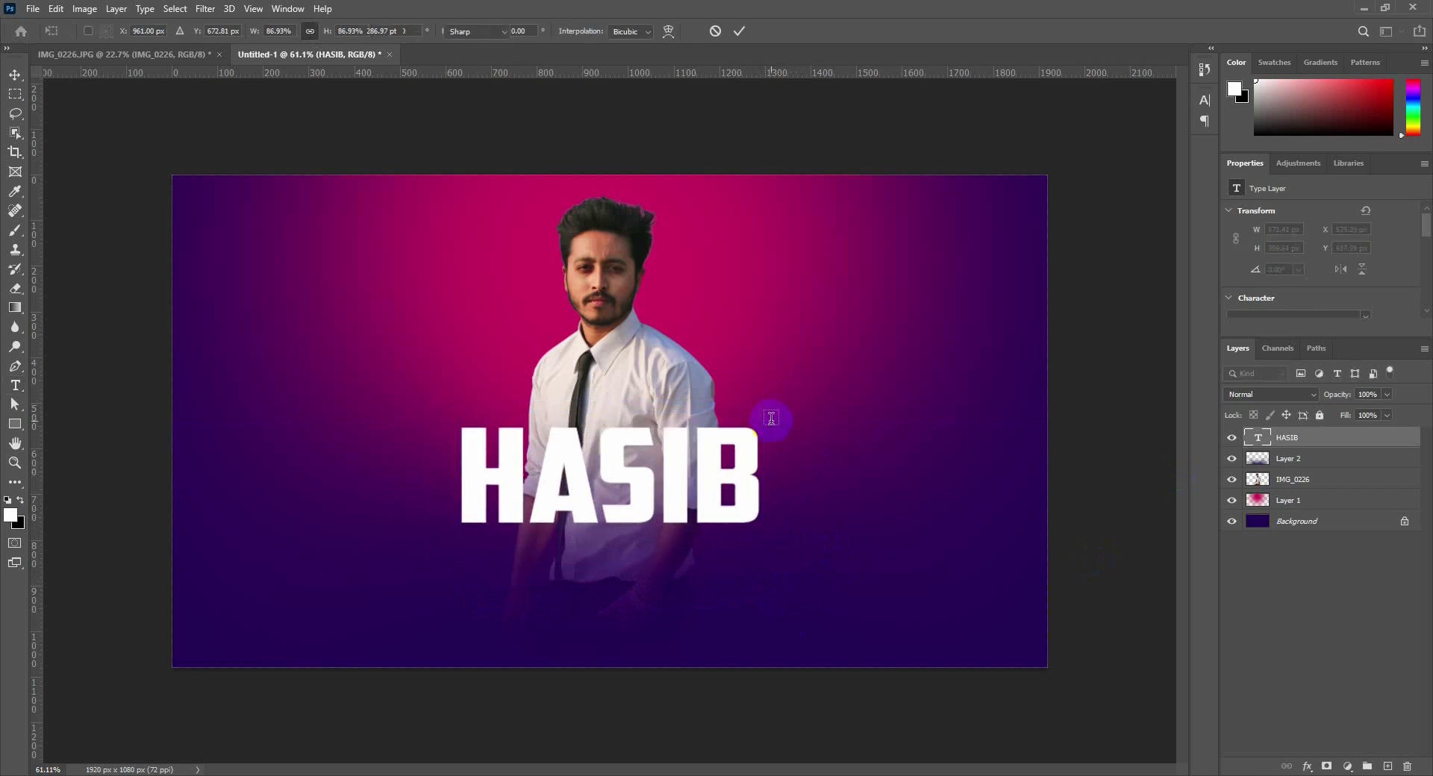
{"action": "left_click", "coordinate": [14, 74]}
{"action": "left_click_drag", "start_coordinate": [743, 492], "coordinate": [744, 506]}
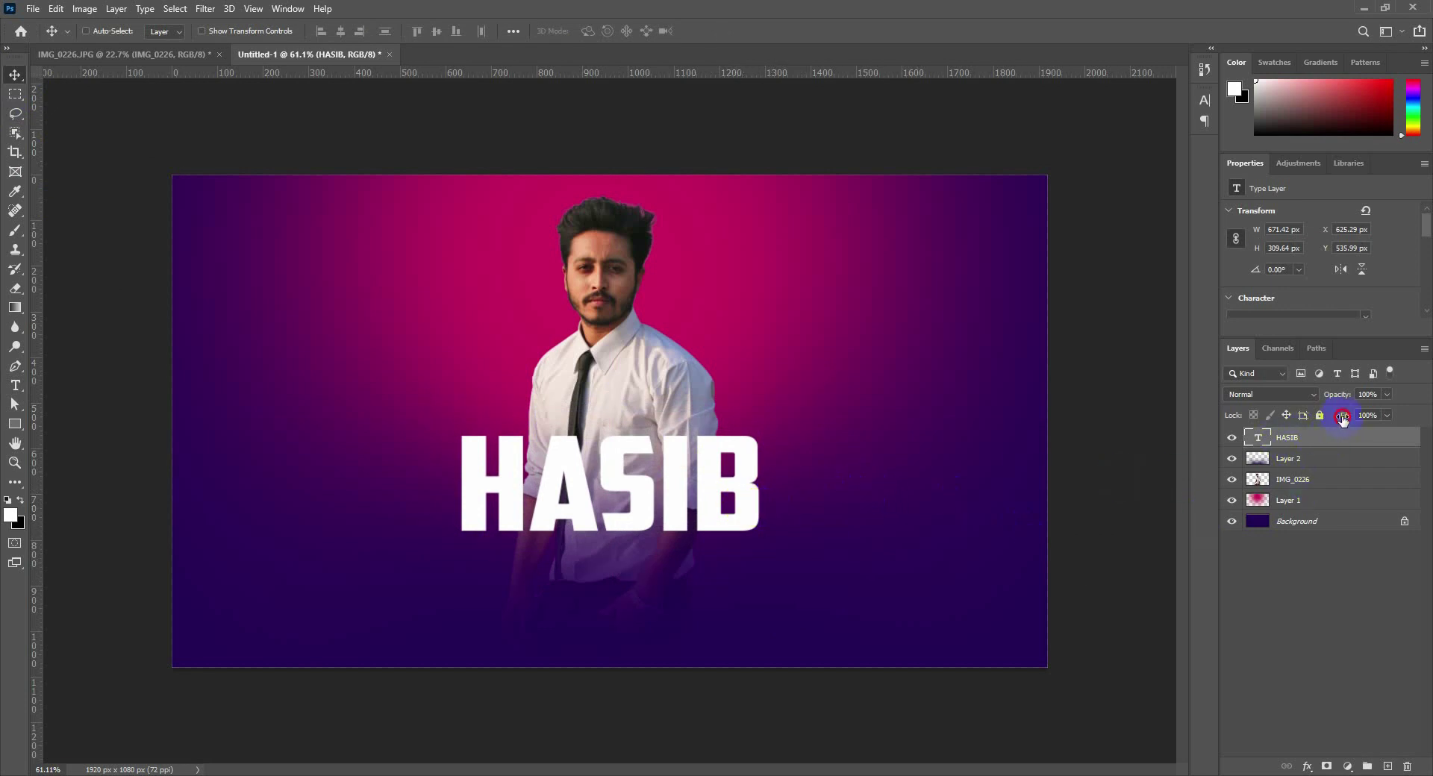
Set the name text layer's fill to 0% and enable a Stroke effect in its layer style
{"action": "left_click_drag", "start_coordinate": [1342, 419], "coordinate": [1059, 409]}
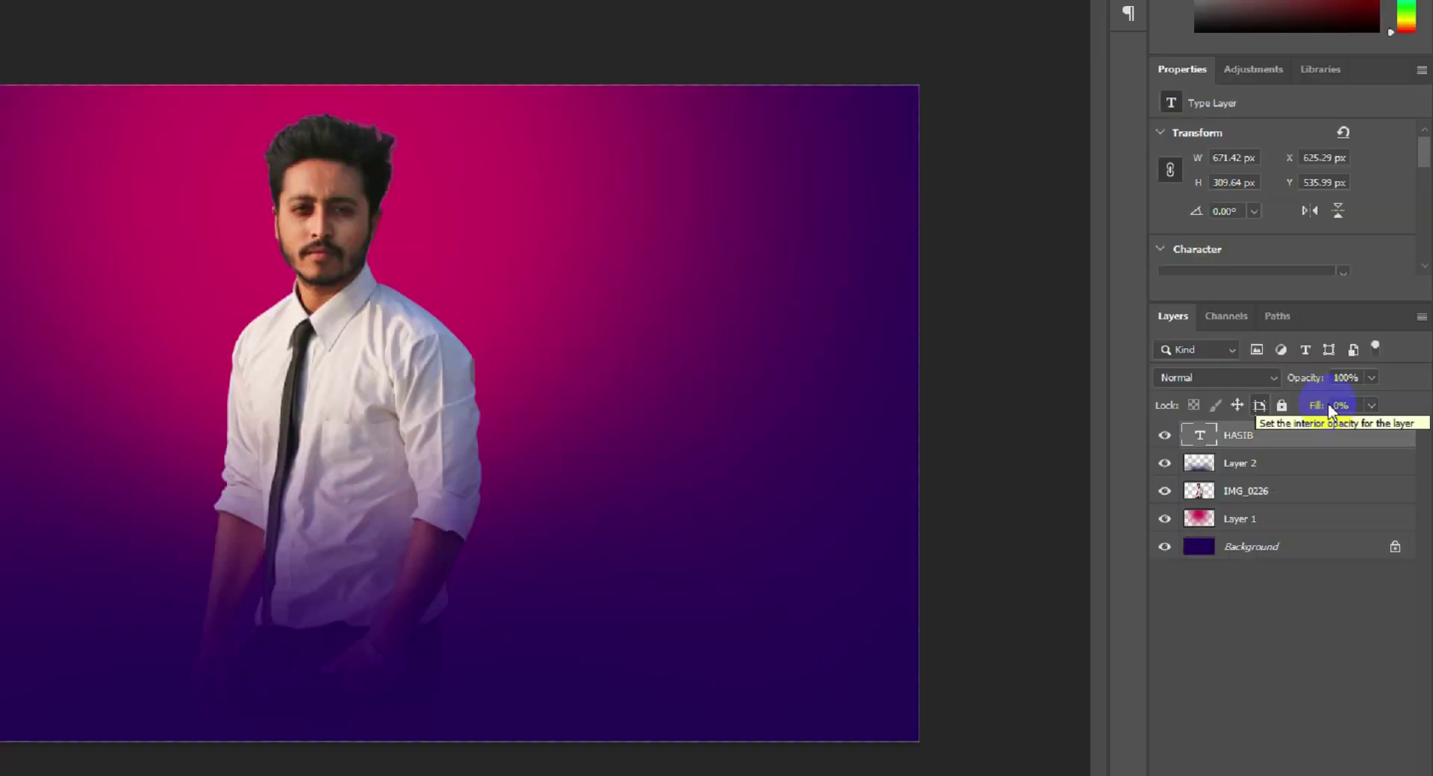
{"action": "left_click", "coordinate": [1348, 440]}
{"action": "double_click", "coordinate": [1302, 438]}
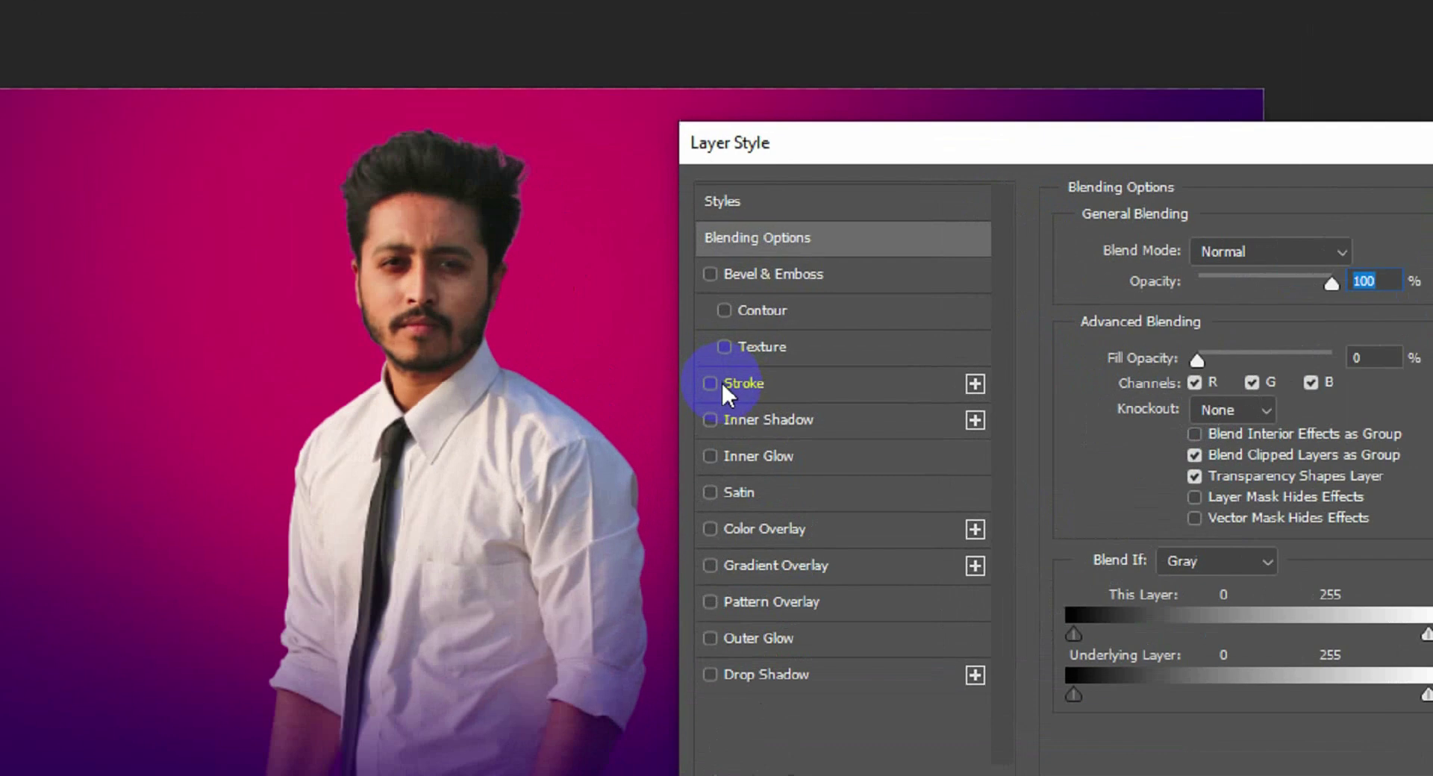
{"action": "left_click", "coordinate": [755, 333]}
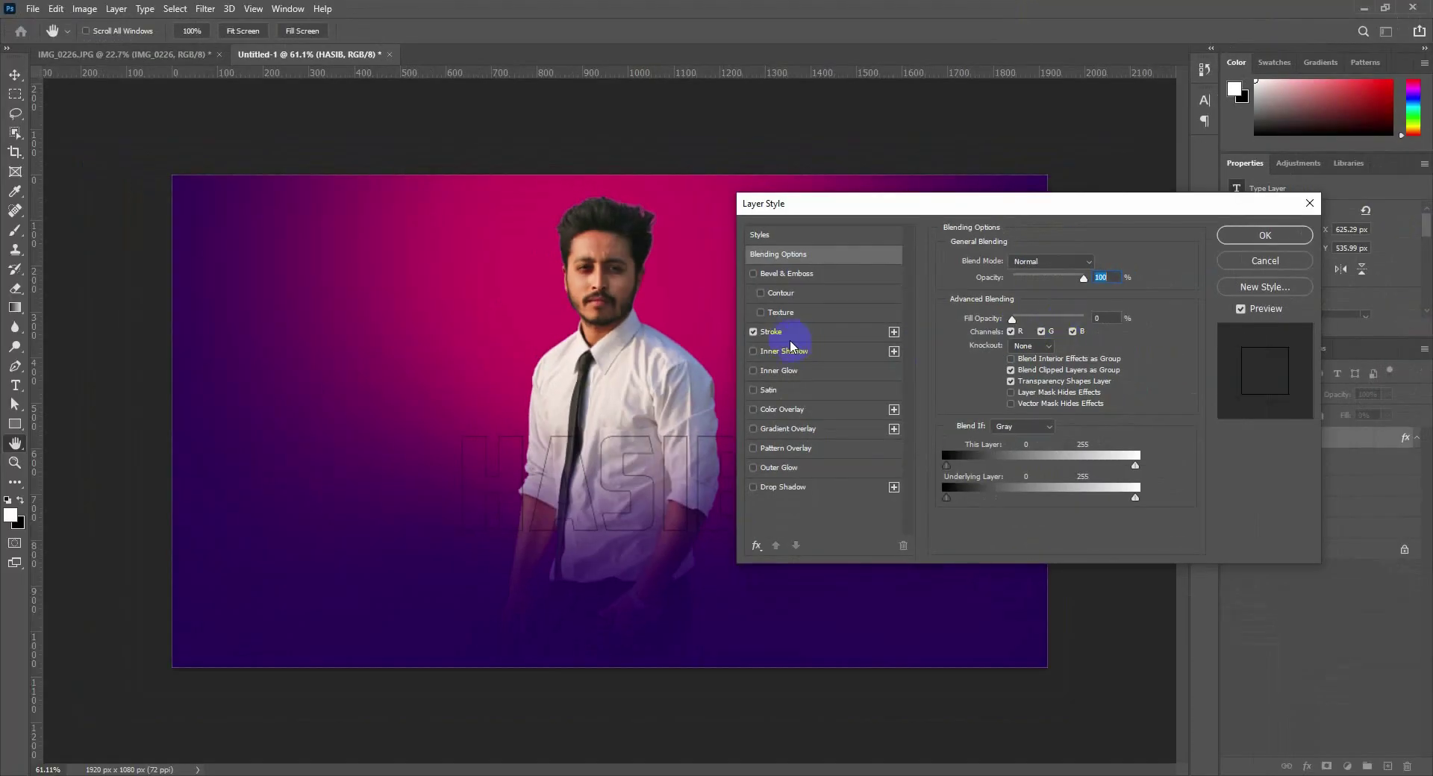
{"action": "left_click", "coordinate": [776, 332]}
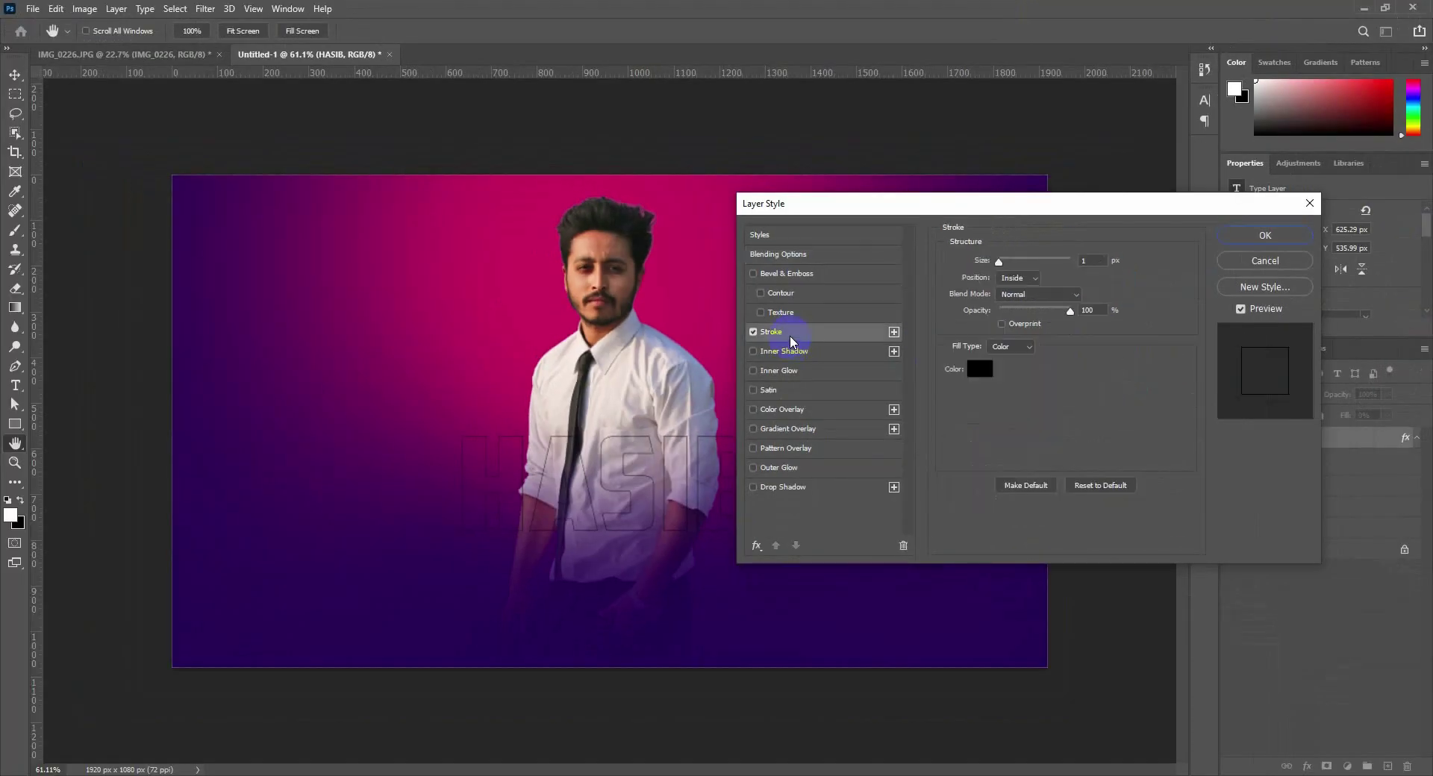
Make the name text's stroke white (ffffff) and 5 px wide
{"action": "left_click", "coordinate": [979, 366]}
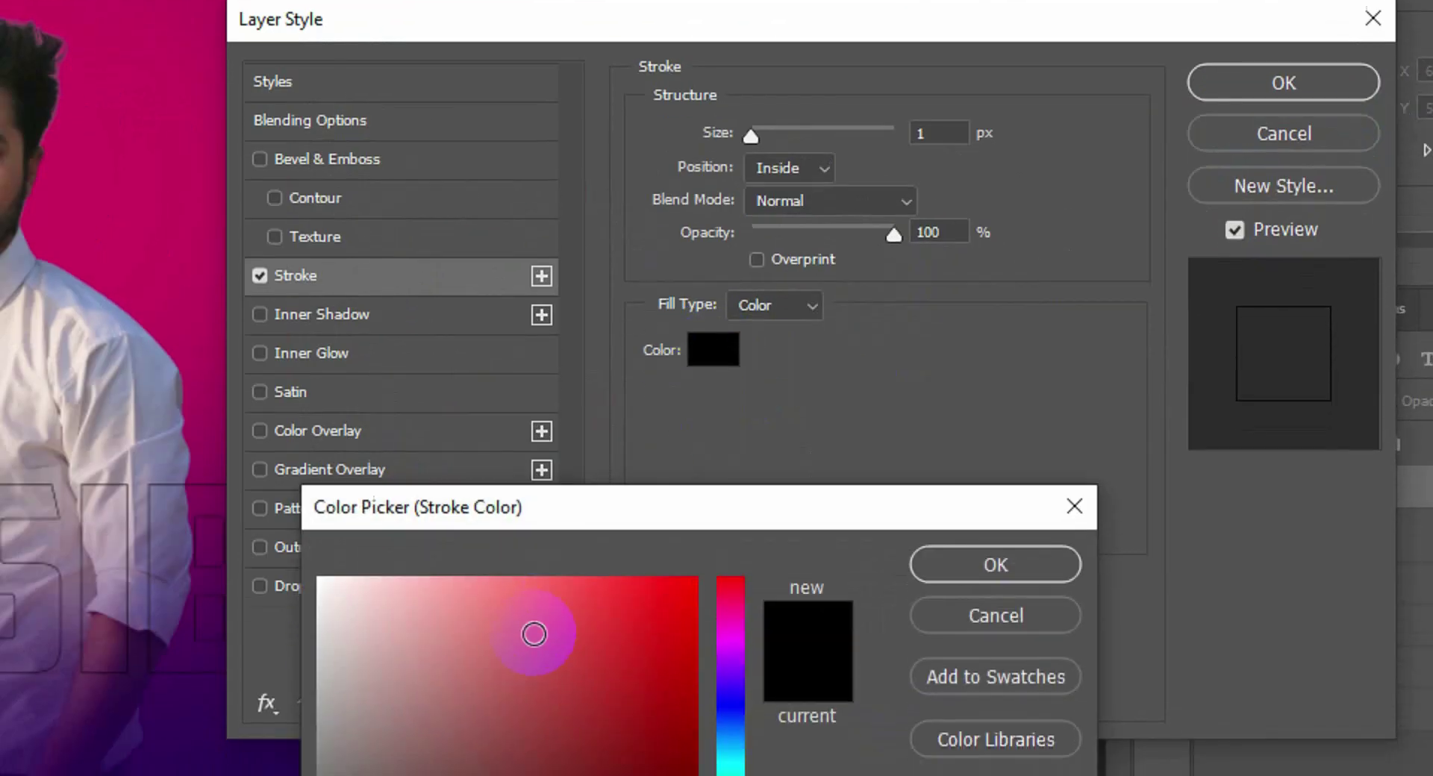
{"action": "left_click_drag", "start_coordinate": [533, 633], "coordinate": [272, 526]}
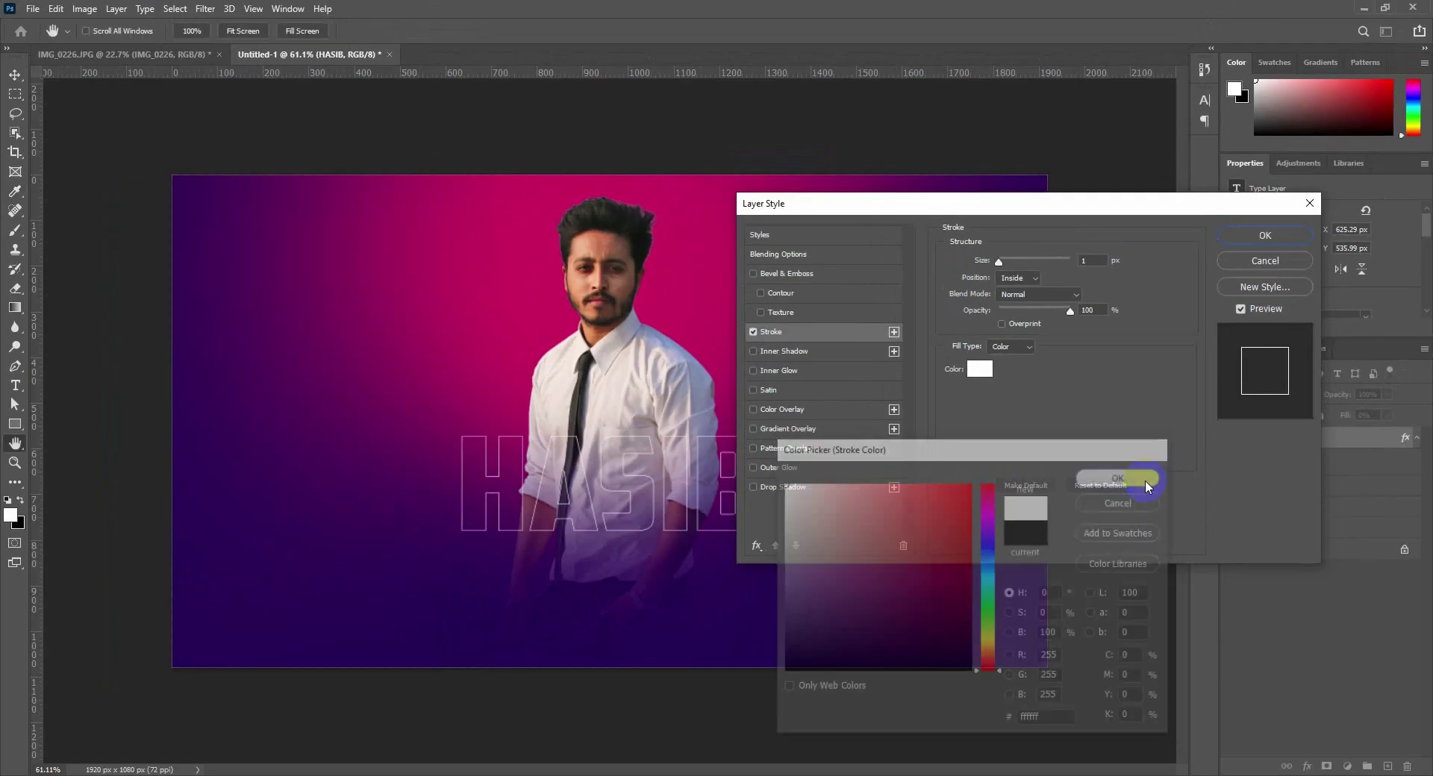
{"action": "left_click", "coordinate": [1115, 481]}
{"action": "left_click", "coordinate": [1092, 253]}
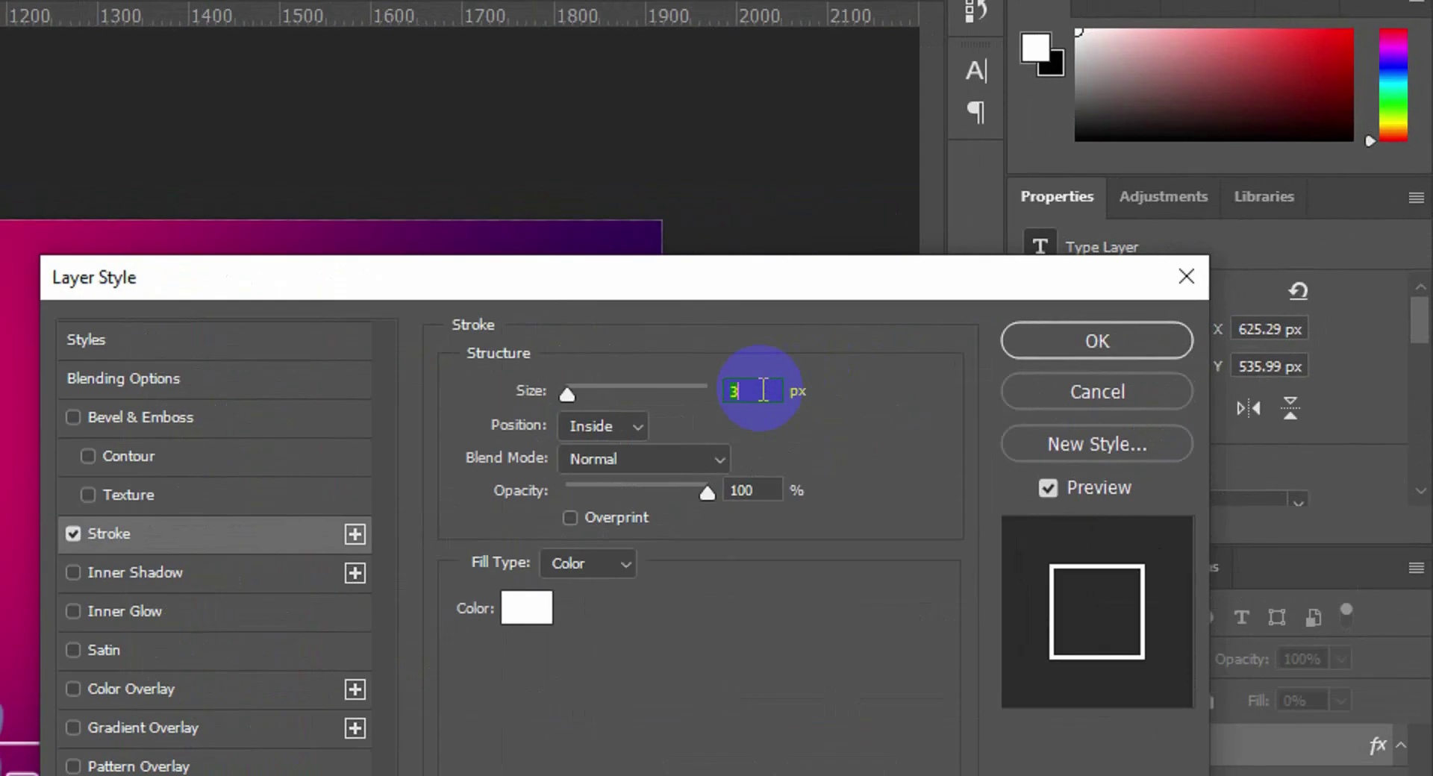
{"action": "type", "text": "5"}
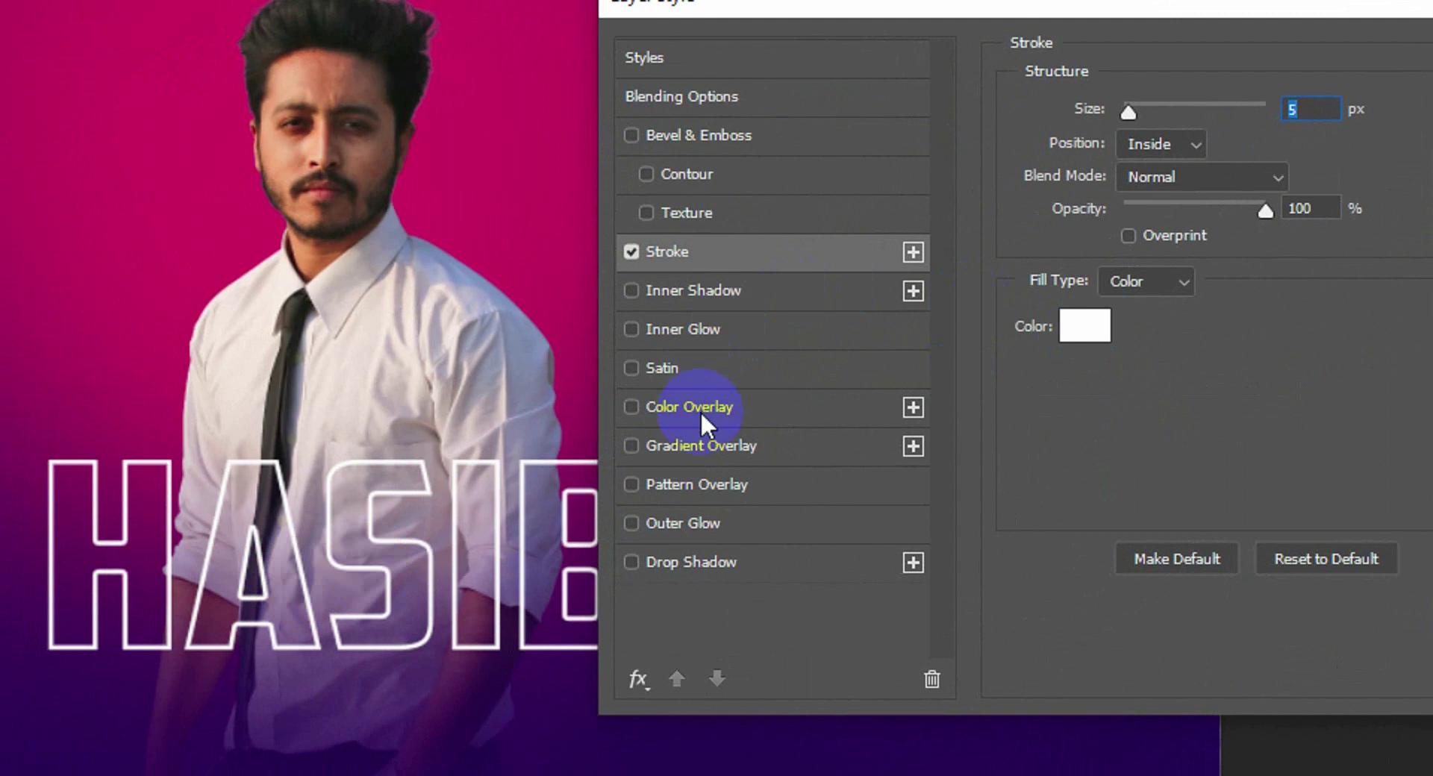
Add an Outer Glow in a lighter tint of the background's pink, with a size of about 51 px
{"action": "left_click", "coordinate": [695, 525]}
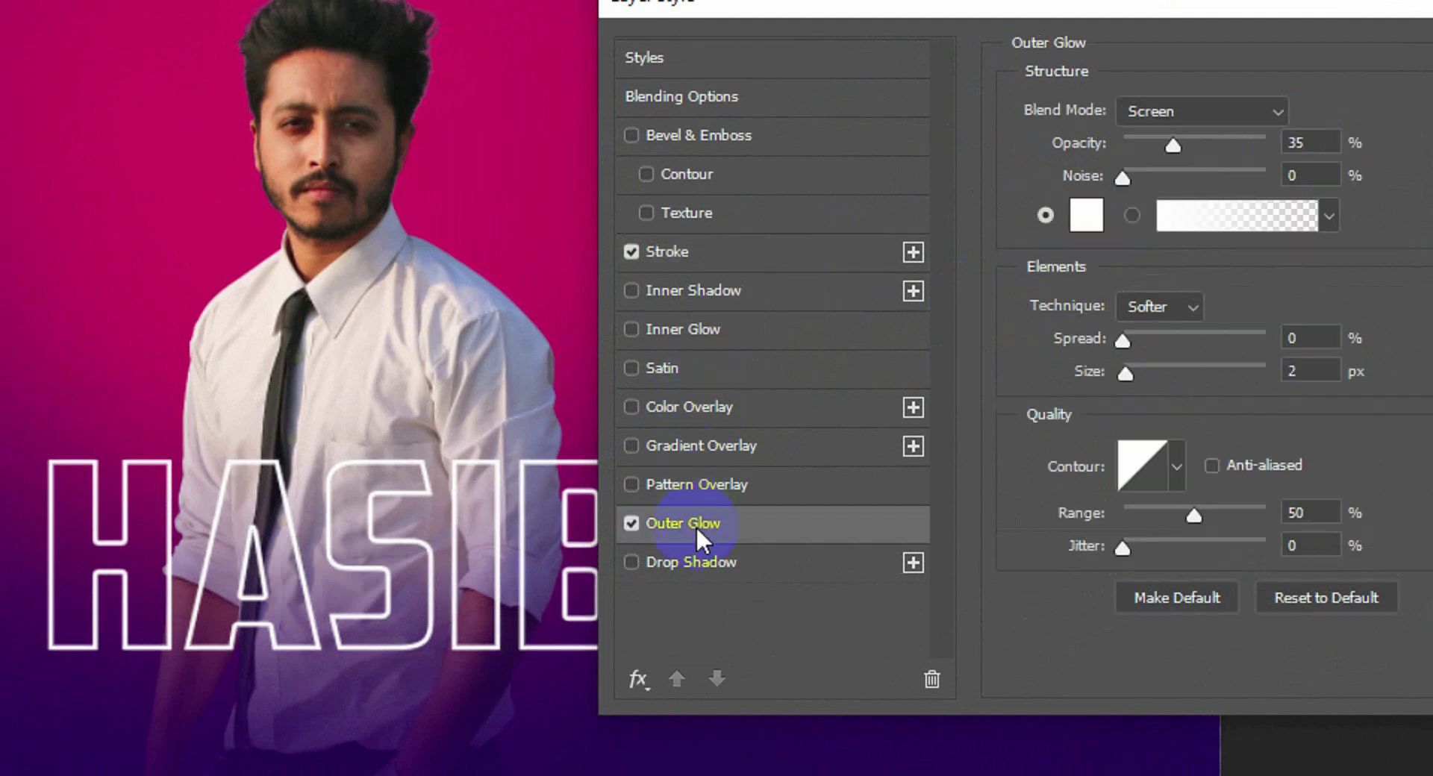
{"action": "left_click", "coordinate": [1084, 218]}
{"action": "left_click", "coordinate": [485, 154]}
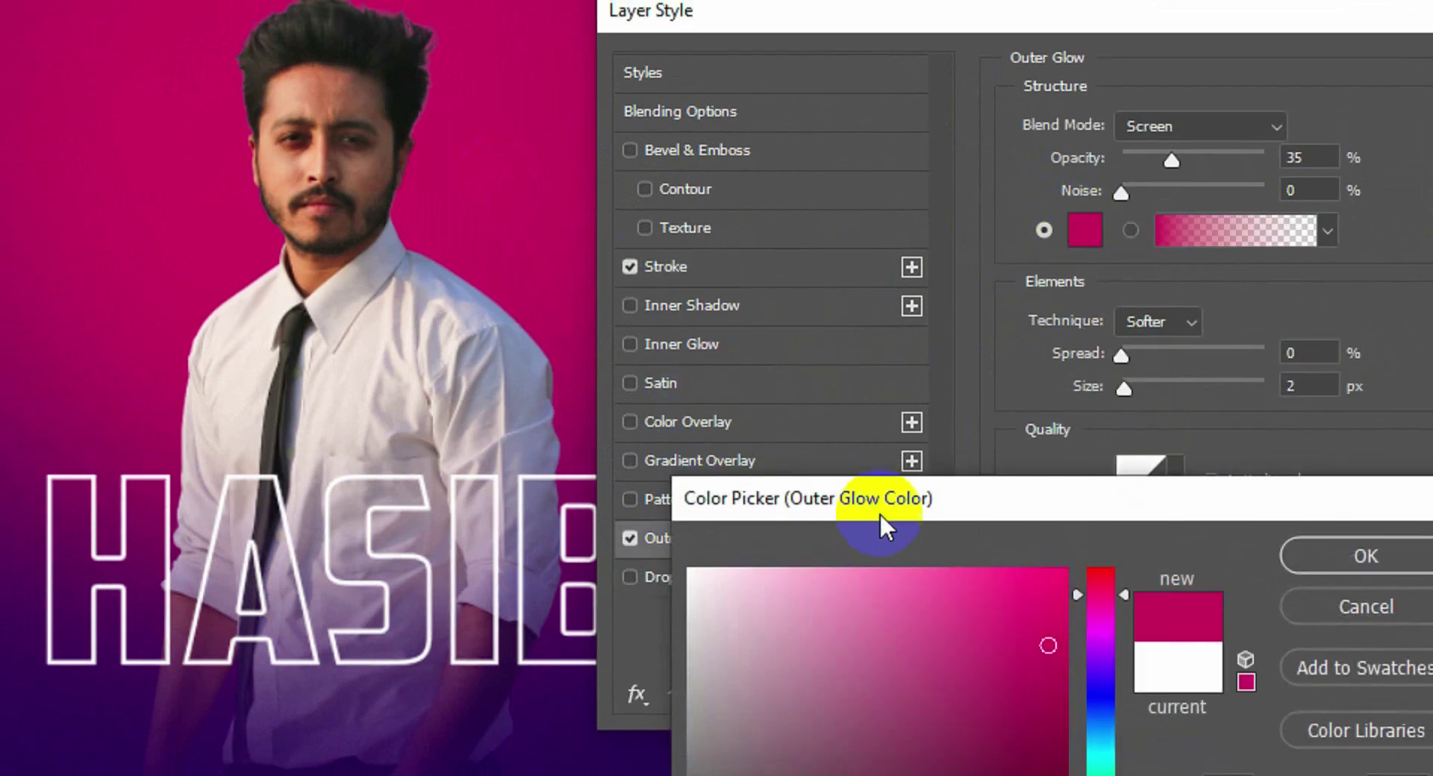
{"action": "left_click", "coordinate": [946, 539]}
{"action": "left_click", "coordinate": [1335, 556]}
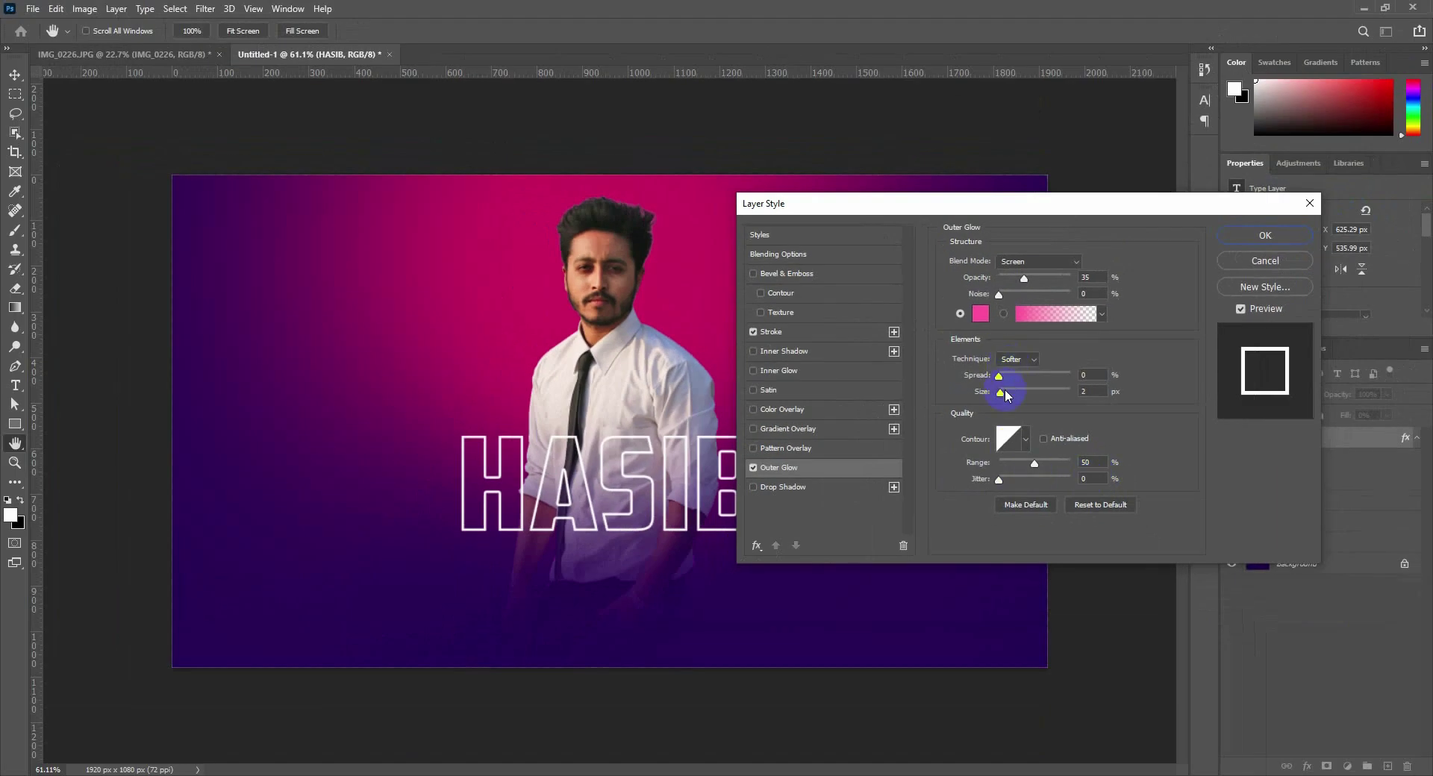
{"action": "left_click_drag", "start_coordinate": [1005, 395], "coordinate": [1014, 397]}
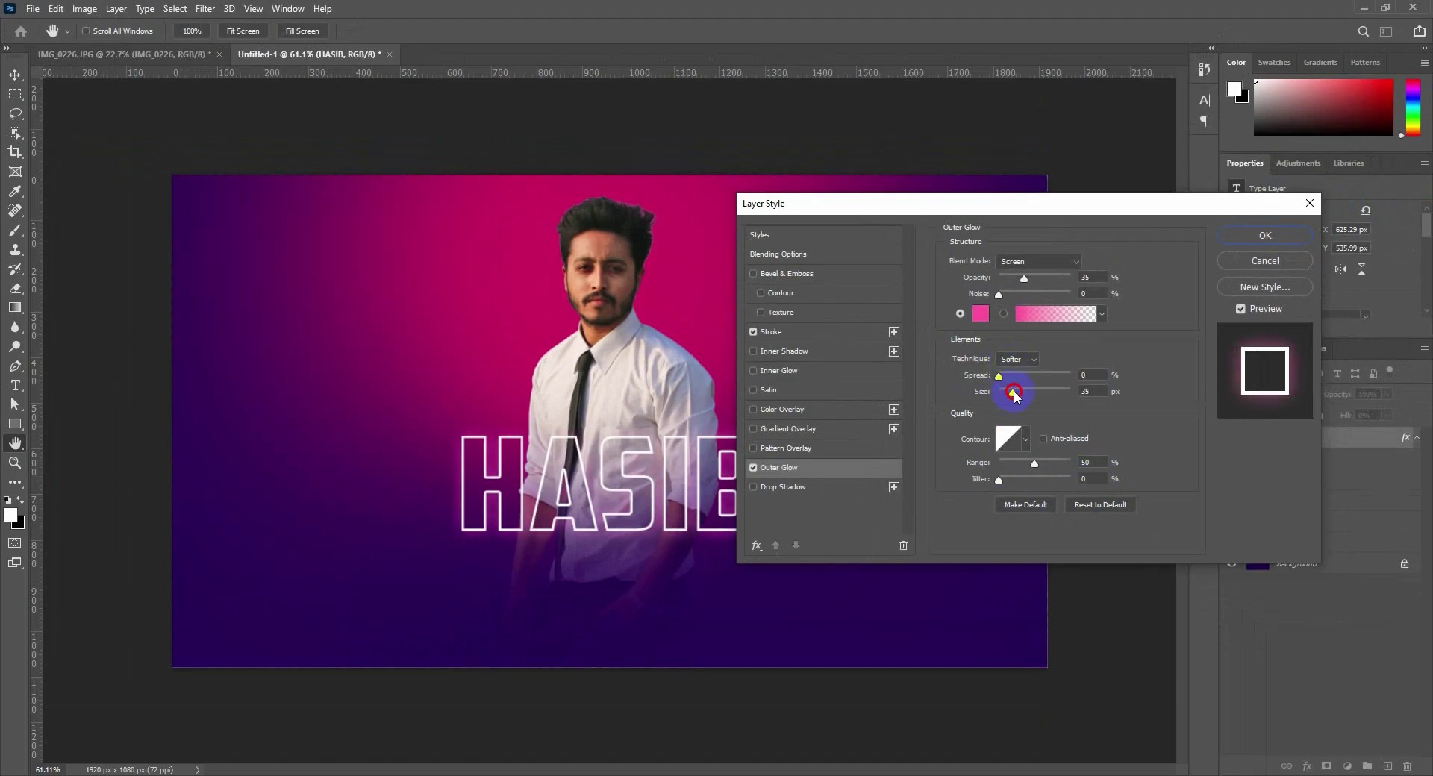
{"action": "left_click_drag", "start_coordinate": [1016, 396], "coordinate": [1016, 392]}
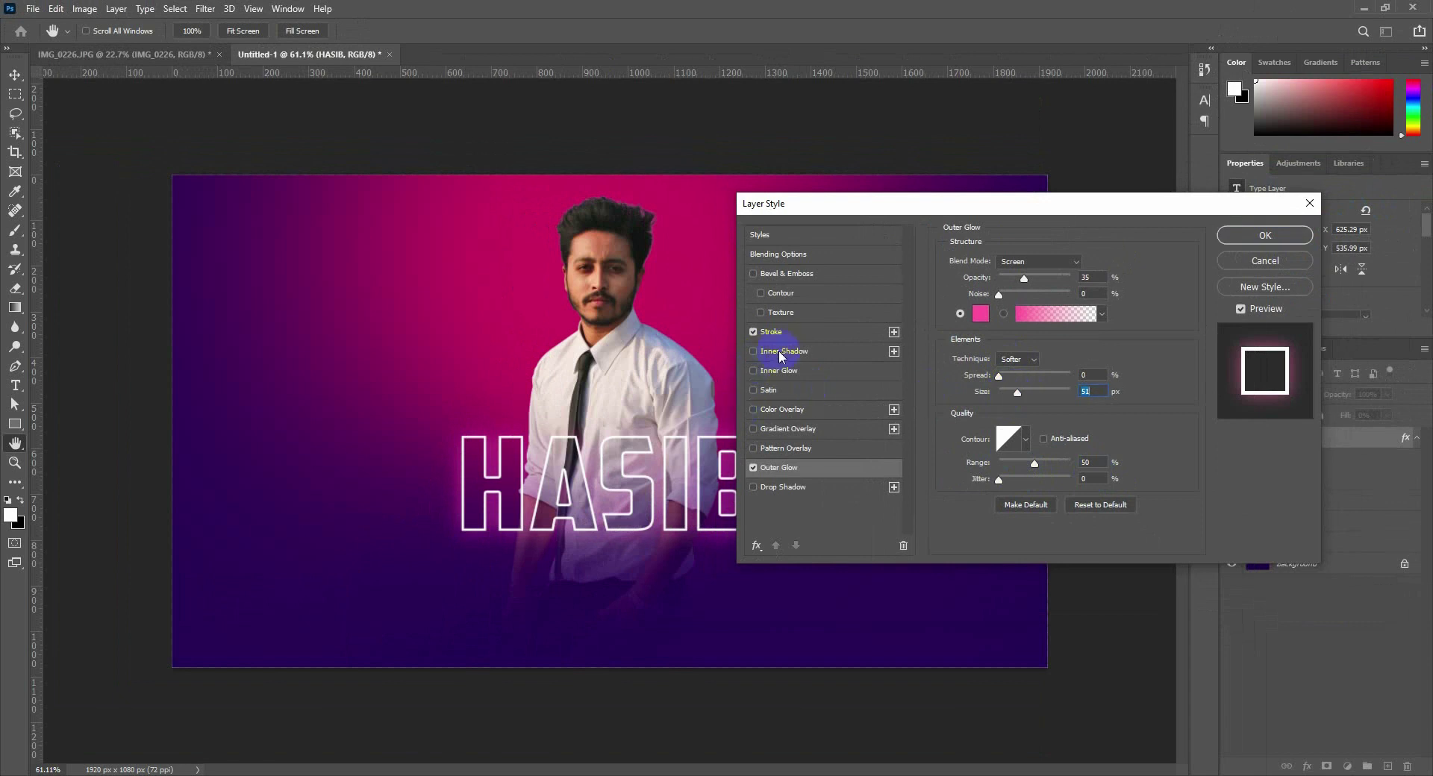
Add an Inner Glow in a brighter tint of the background's pink, with 76% opacity and 29 px size
{"action": "left_click", "coordinate": [790, 370]}
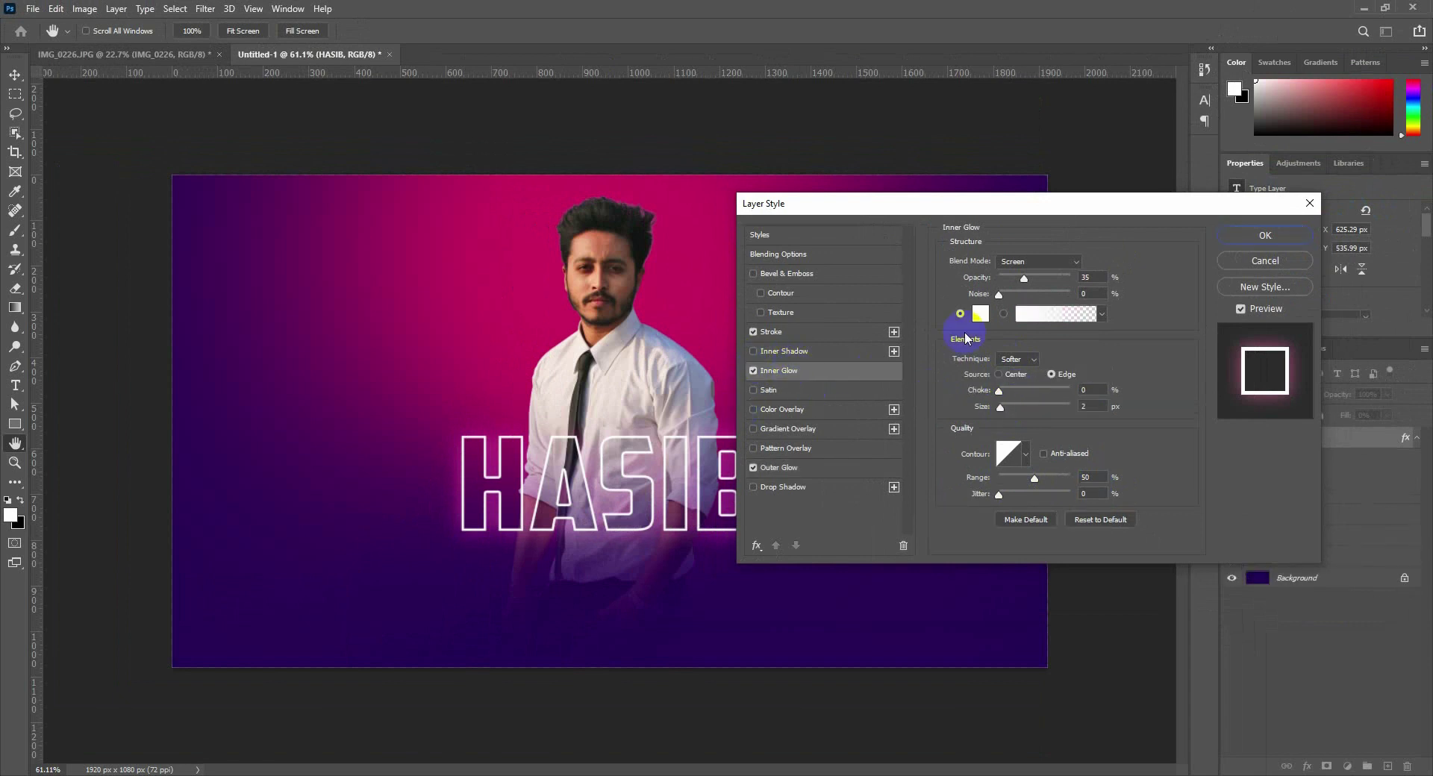
{"action": "left_click", "coordinate": [979, 313]}
{"action": "left_click", "coordinate": [581, 312]}
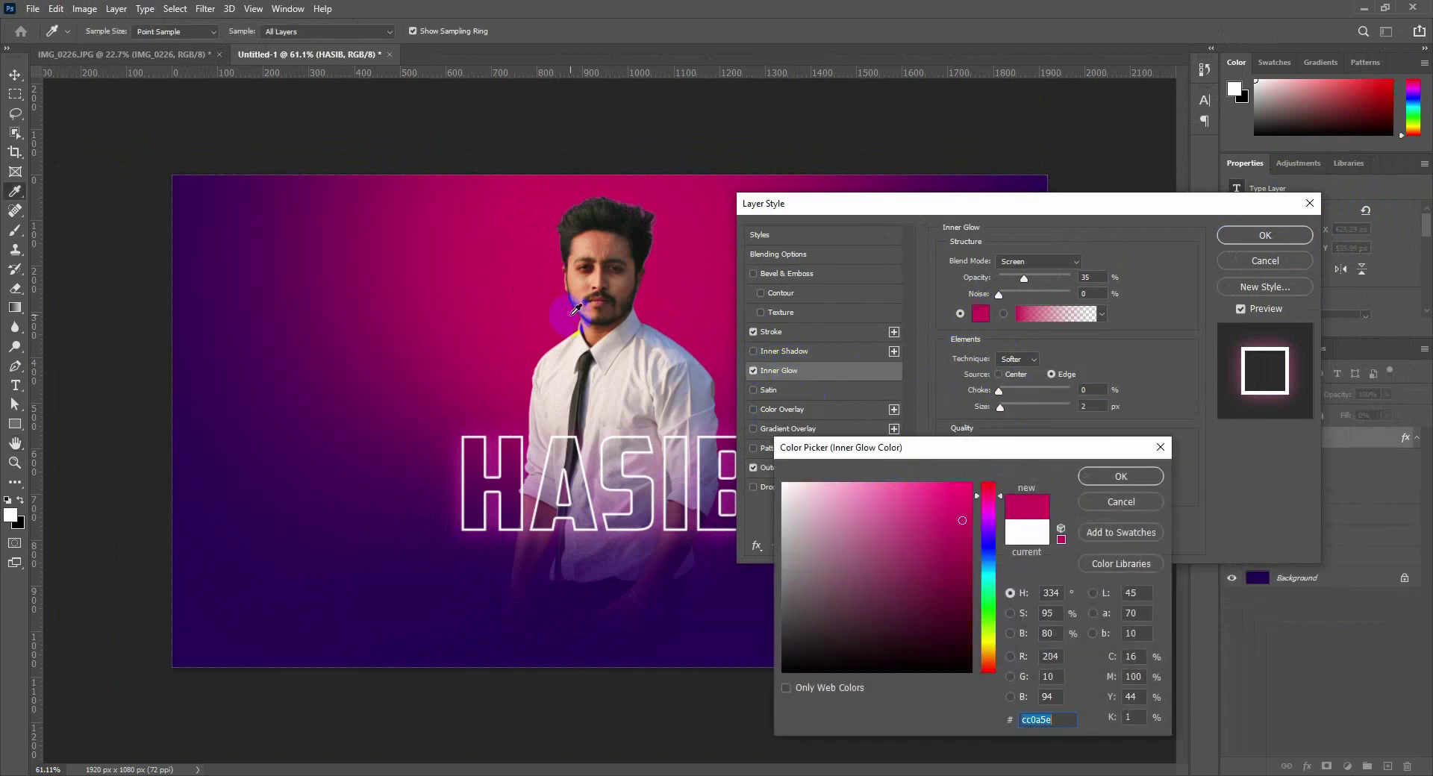
{"action": "left_click", "coordinate": [940, 495]}
{"action": "left_click", "coordinate": [1096, 480]}
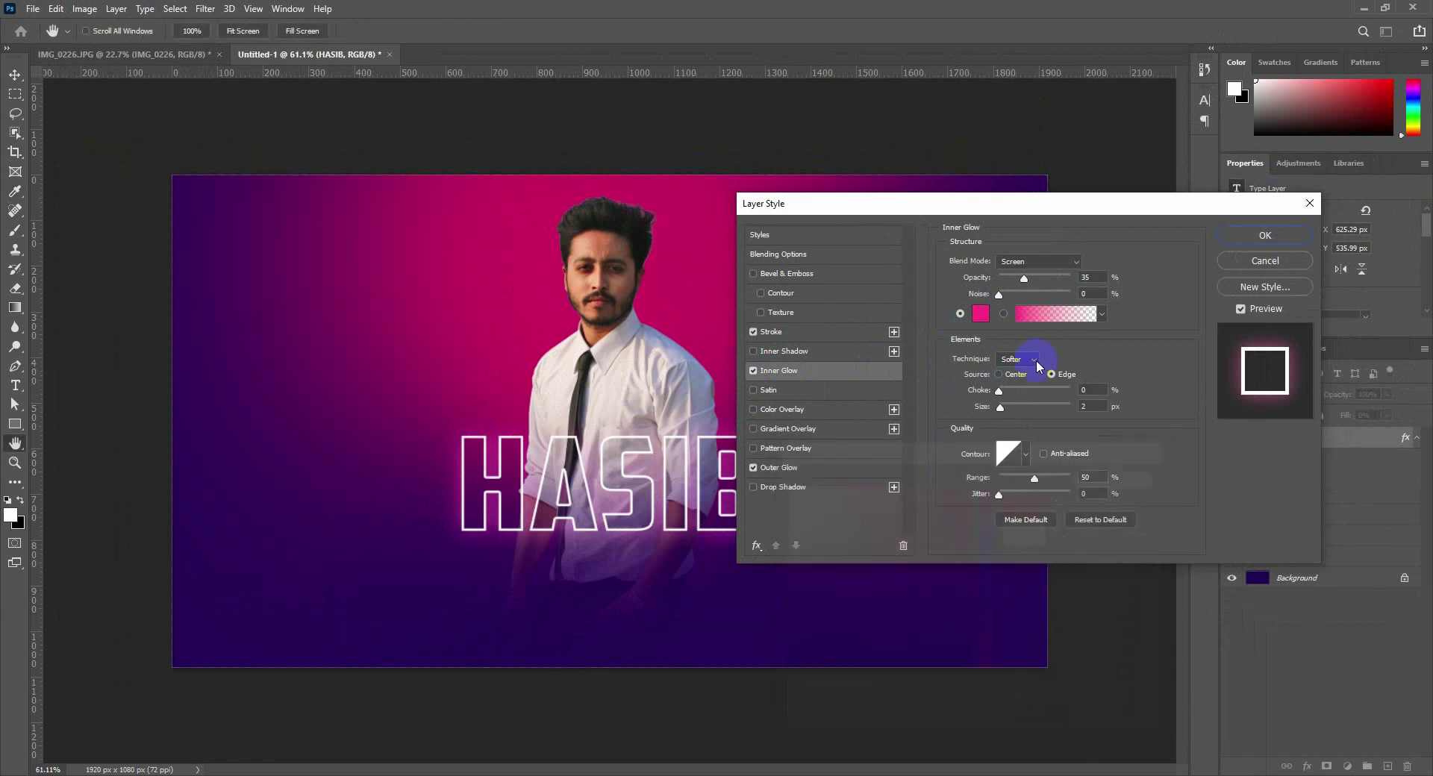
{"action": "left_click_drag", "start_coordinate": [1030, 277], "coordinate": [1052, 278]}
{"action": "left_click_drag", "start_coordinate": [1000, 408], "coordinate": [1013, 410]}
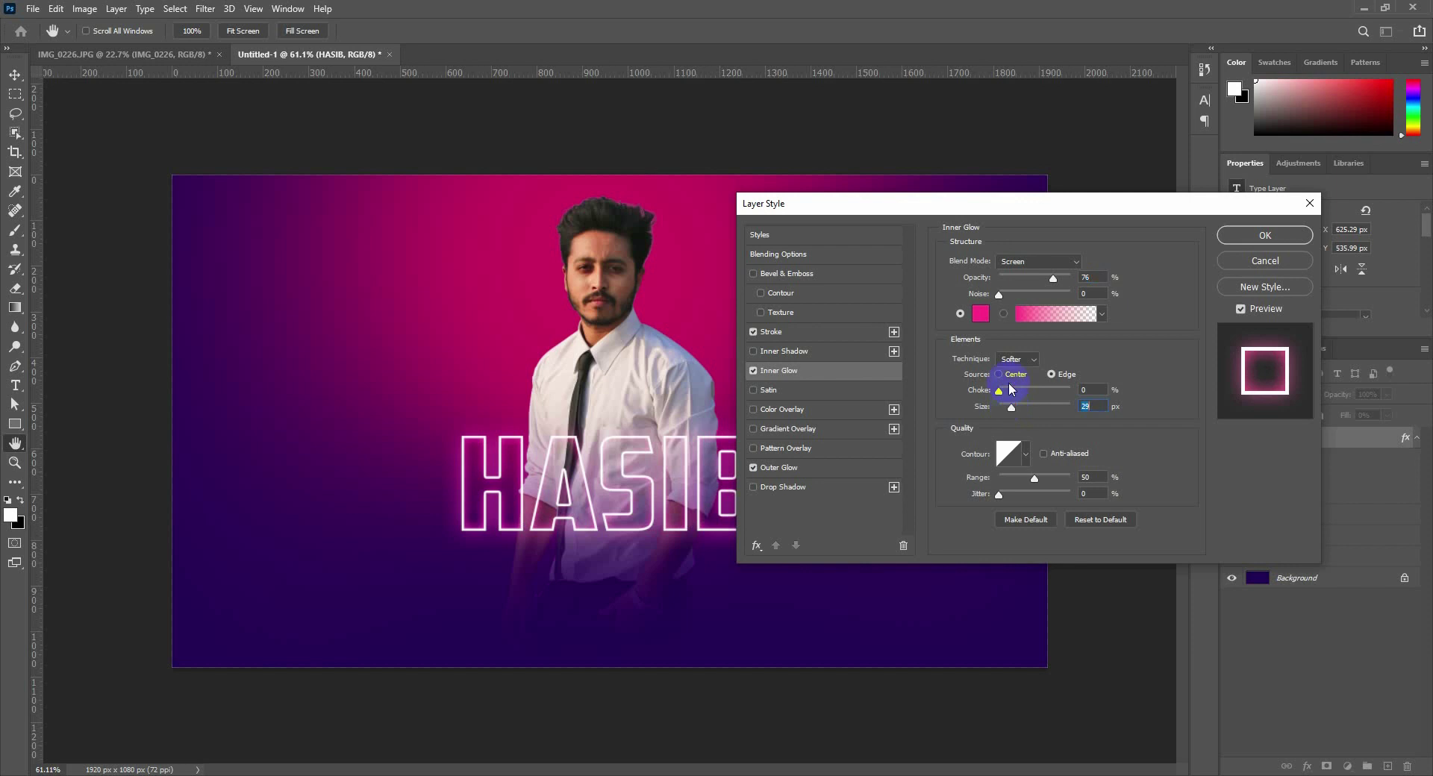
Set the name text's stroke size to 4 px and, after trying Outside and Inside, its position to Center
{"action": "left_click", "coordinate": [780, 332]}
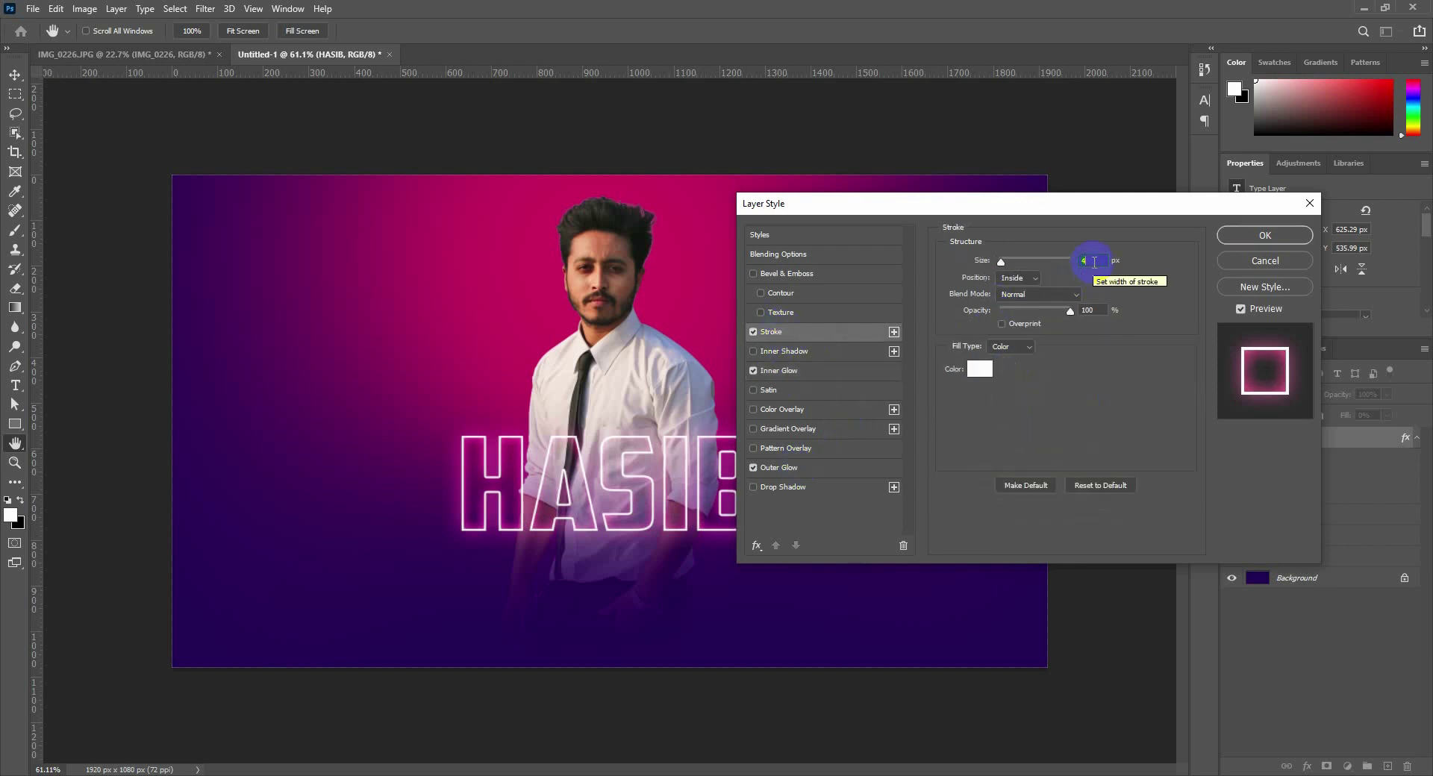
{"action": "left_click", "coordinate": [1037, 280]}
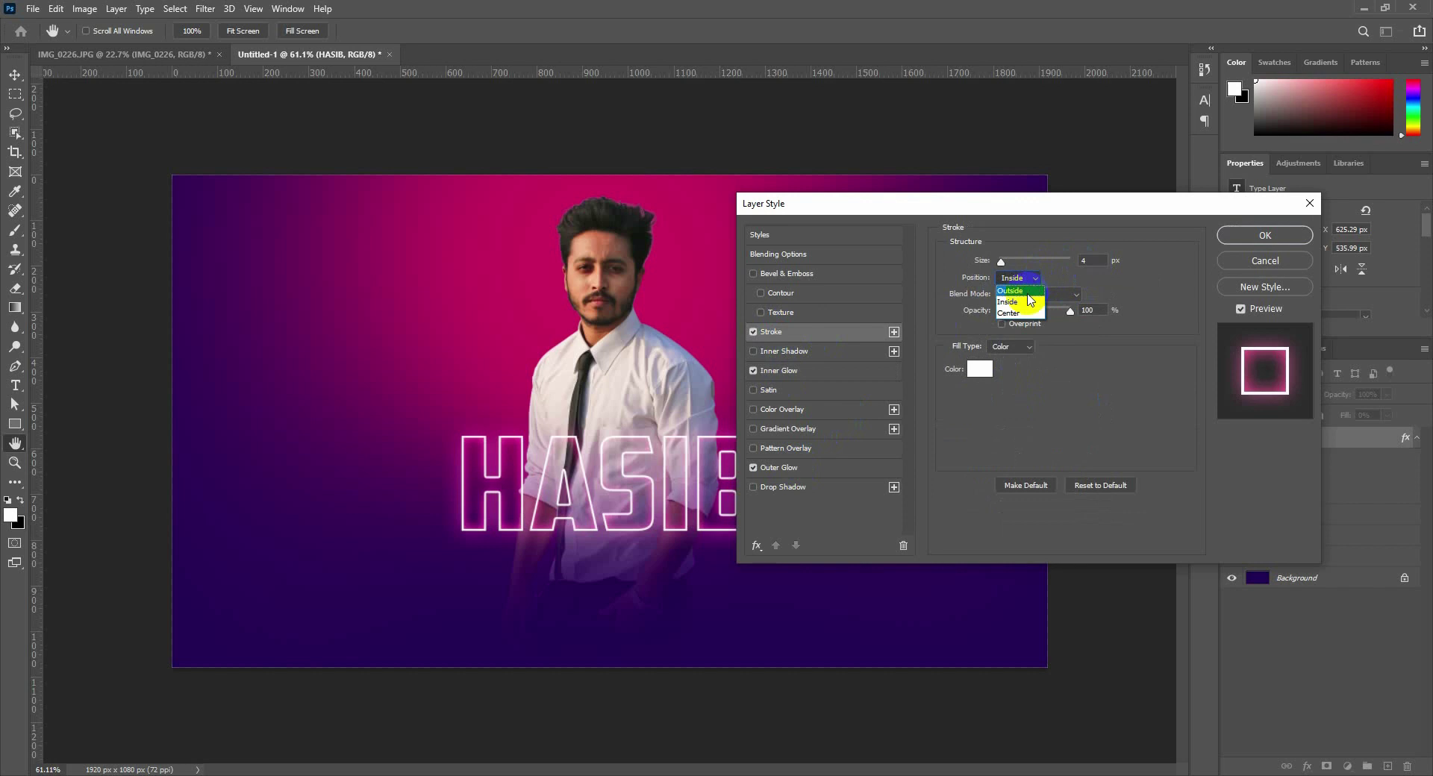
{"action": "left_click", "coordinate": [1028, 294]}
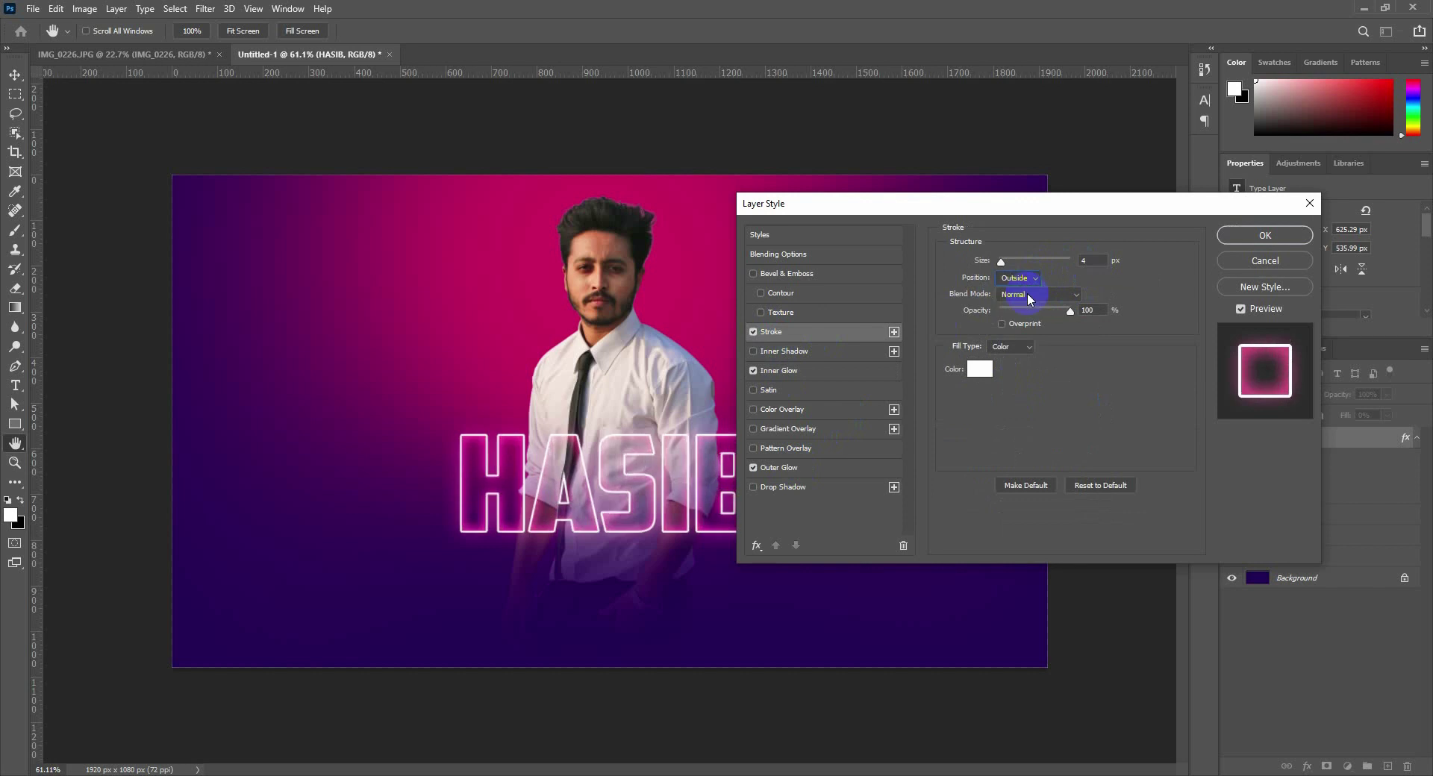
{"action": "left_click", "coordinate": [1021, 279]}
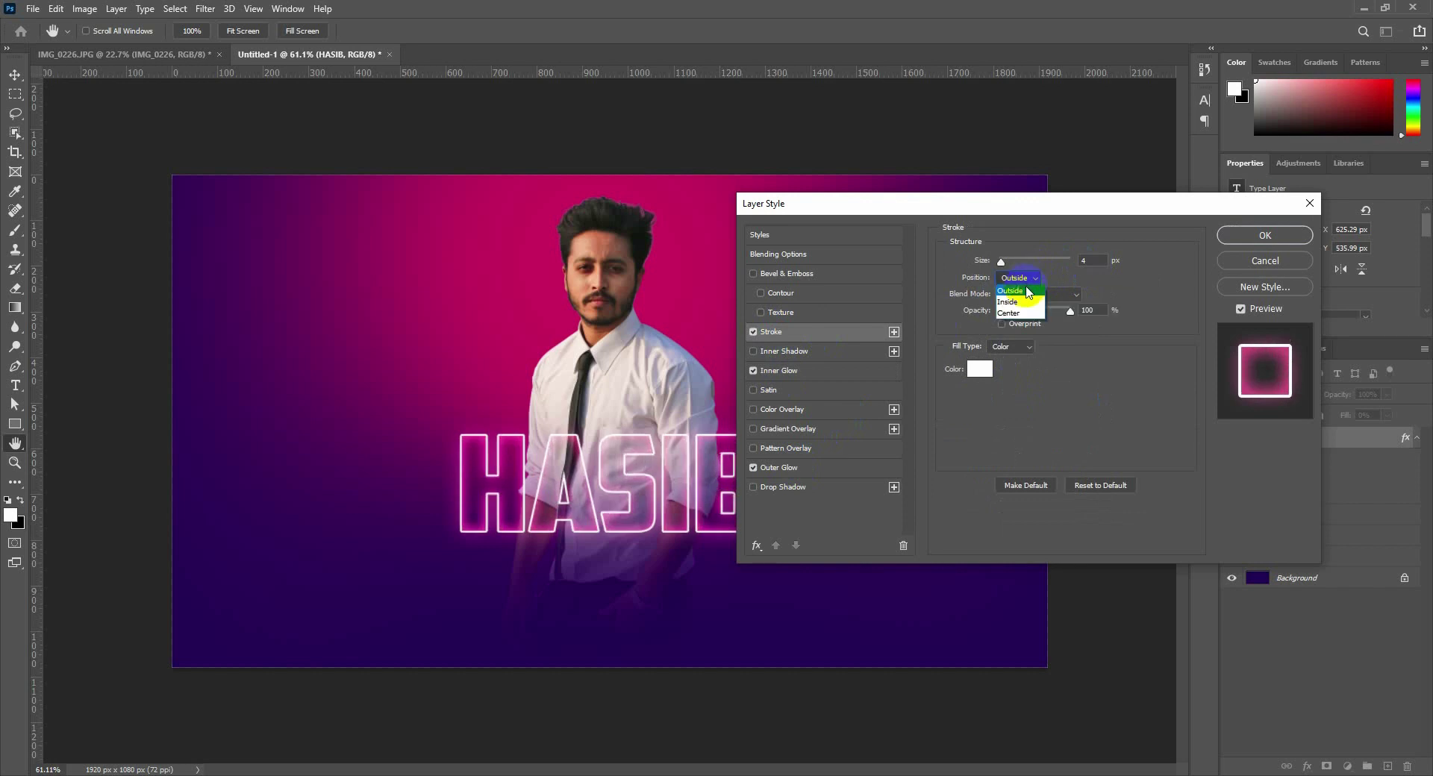
{"action": "left_click", "coordinate": [1025, 306]}
{"action": "left_click", "coordinate": [1019, 277]}
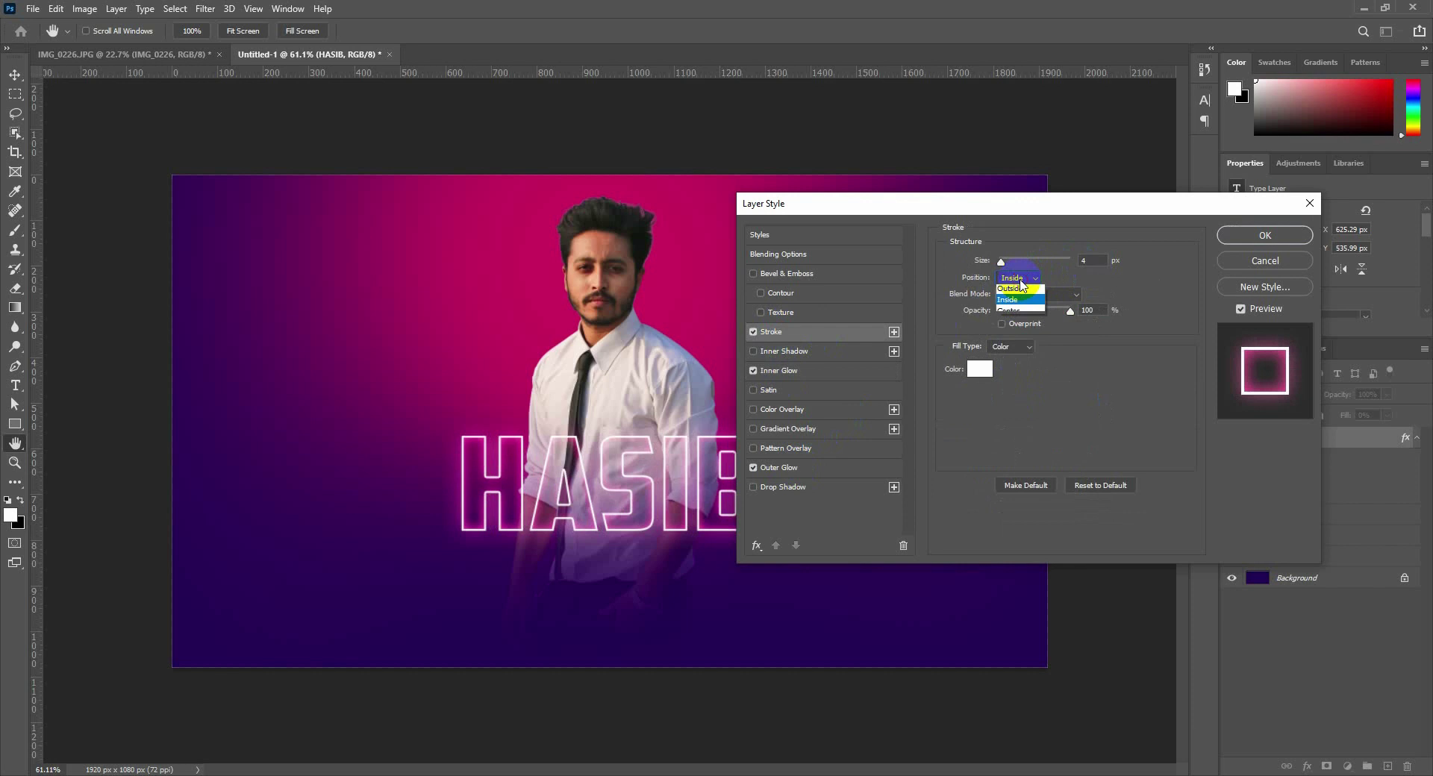
{"action": "left_click", "coordinate": [1022, 311]}
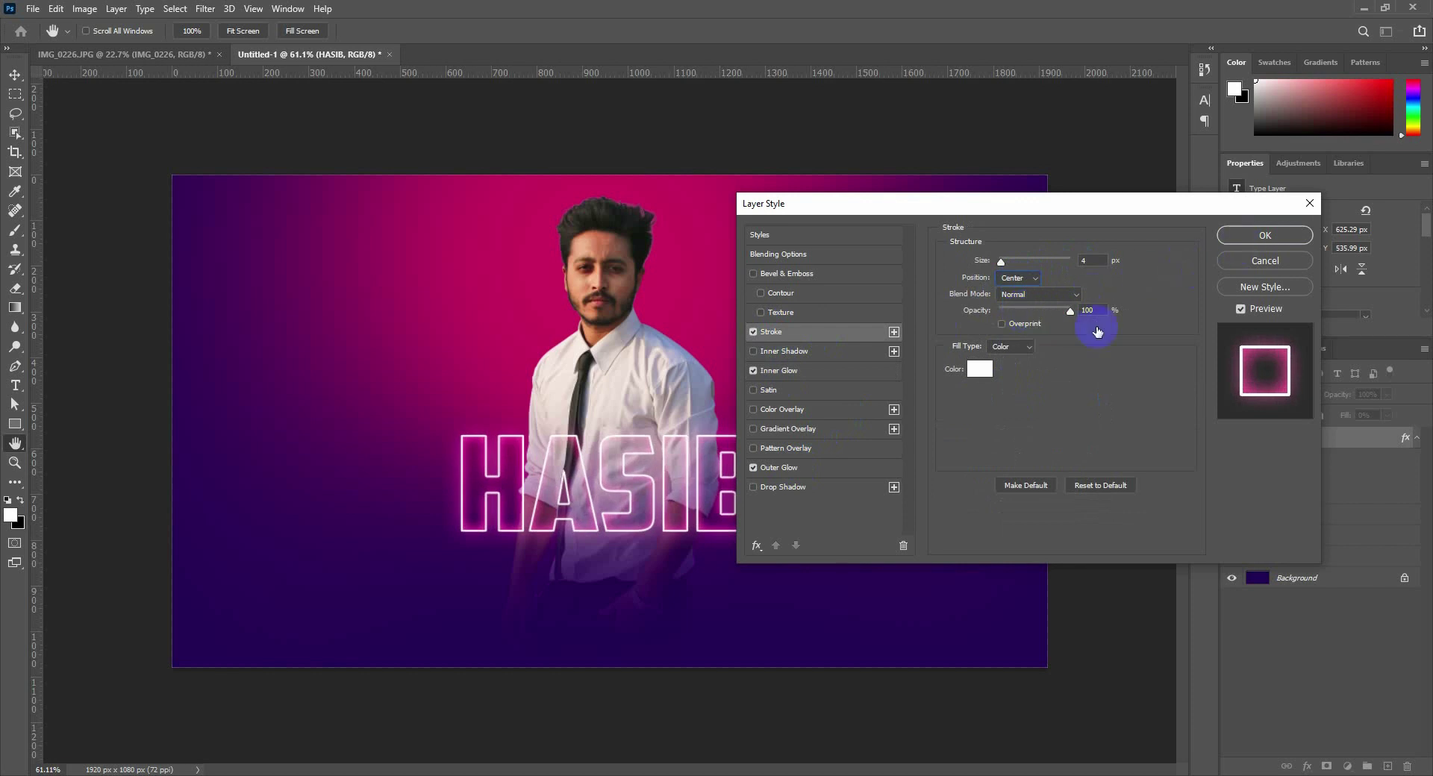
Strengthen the name text's Outer Glow to 70% opacity and 59 px size
{"action": "left_click", "coordinate": [790, 470]}
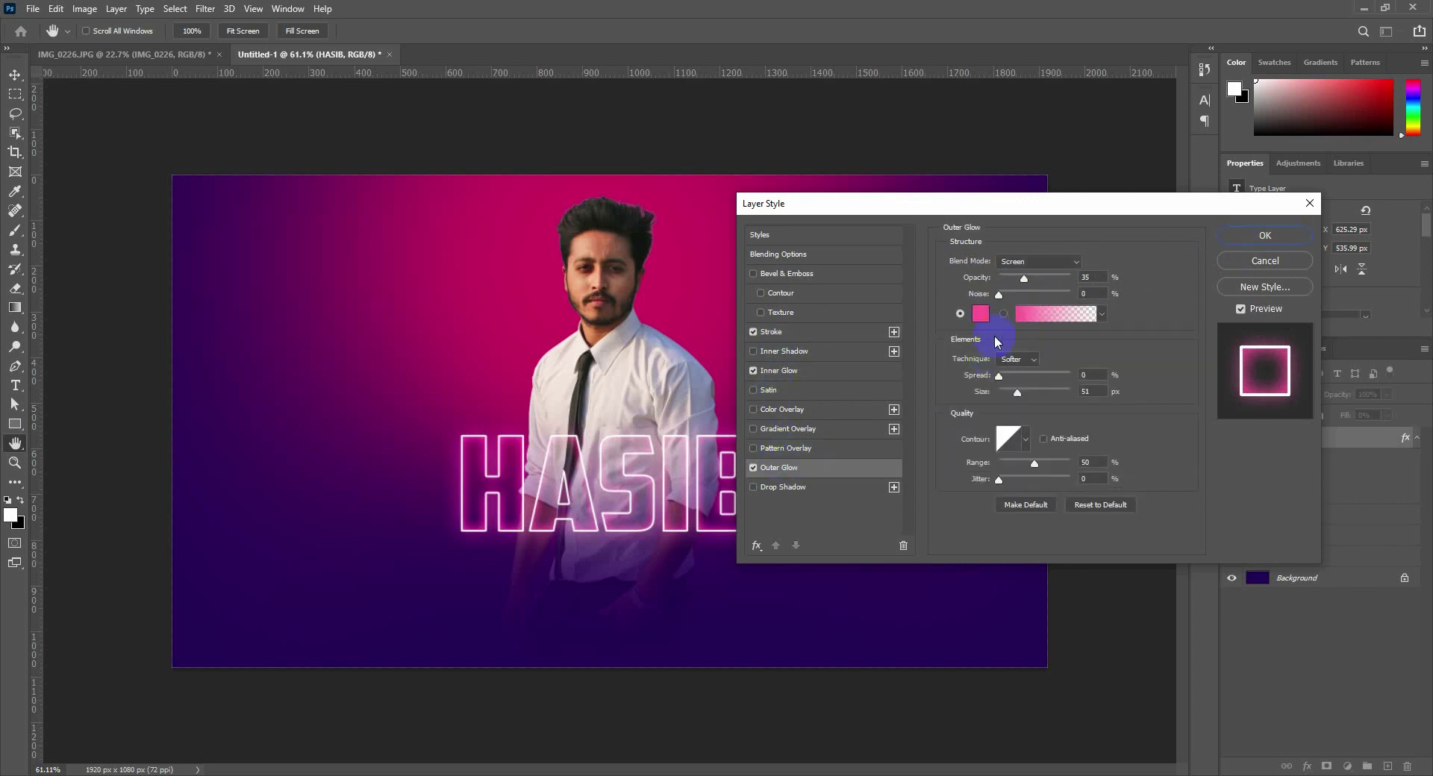
{"action": "left_click_drag", "start_coordinate": [1025, 293], "coordinate": [1049, 283]}
{"action": "left_click_drag", "start_coordinate": [1019, 399], "coordinate": [1021, 395]}
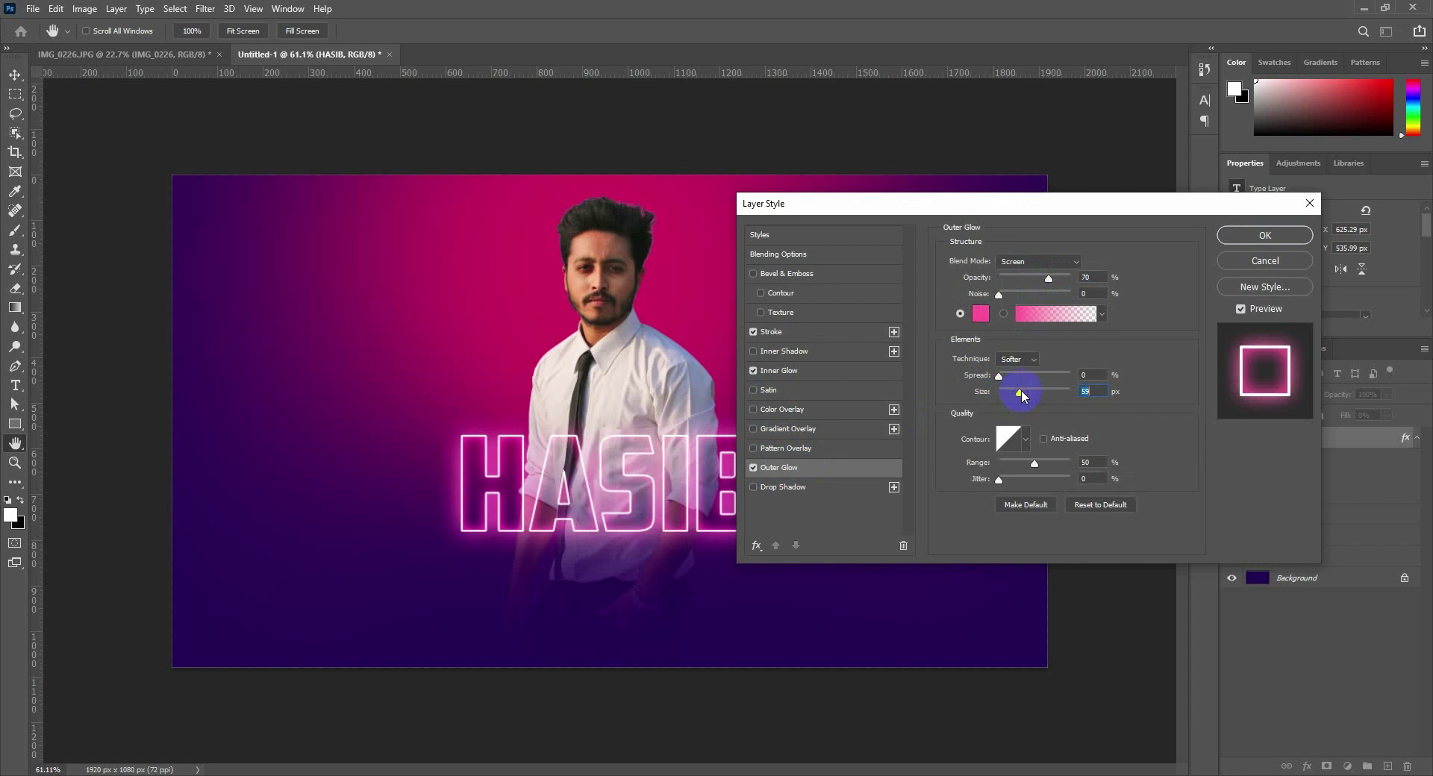
Apply the glow settings, duplicate the name text directly above itself, and change the copy's wording to BIKER
{"action": "left_click", "coordinate": [1240, 237]}
{"action": "key", "text": "v"}
{"action": "left_click_drag", "start_coordinate": [725, 507], "coordinate": [723, 390]}
{"action": "double_click", "coordinate": [1257, 439]}
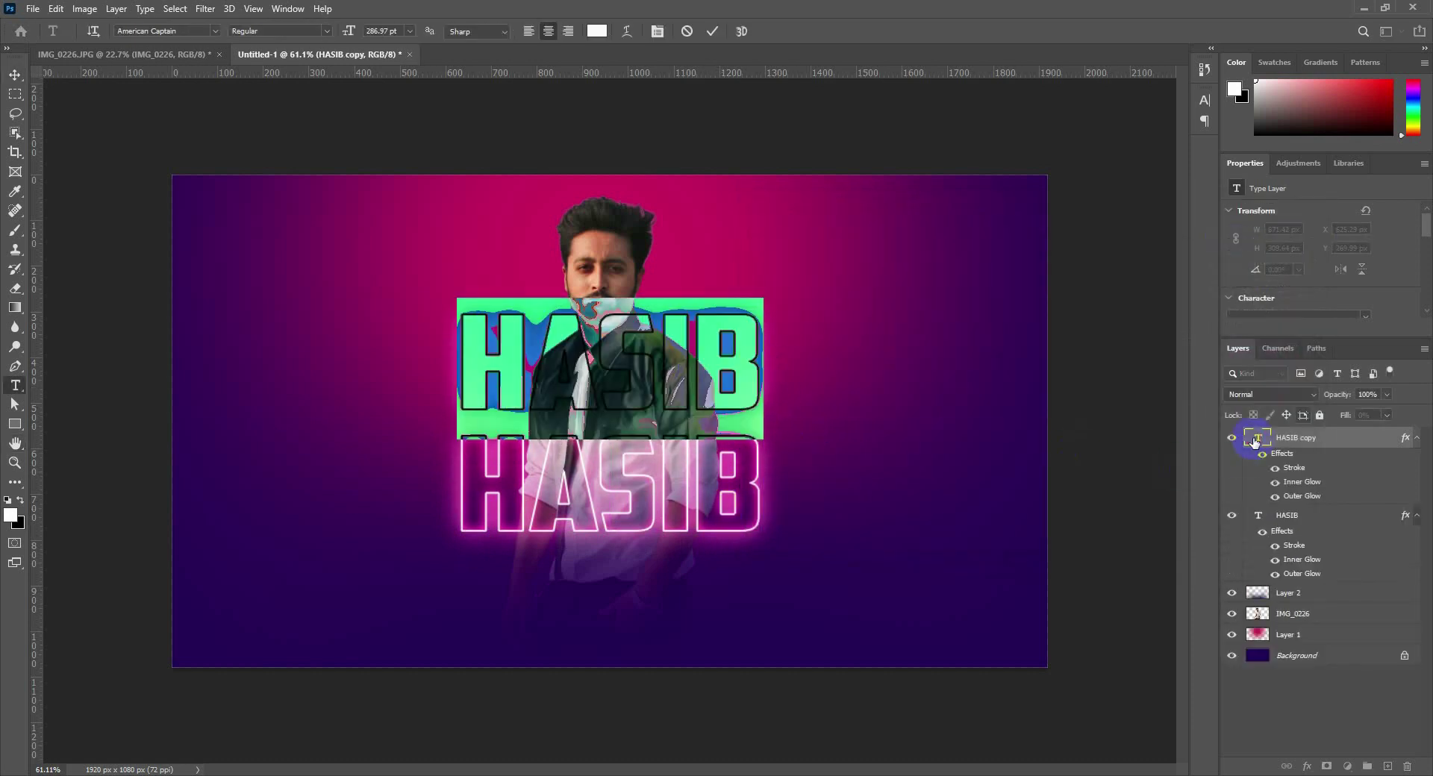
{"action": "type", "text": "BIKER"}
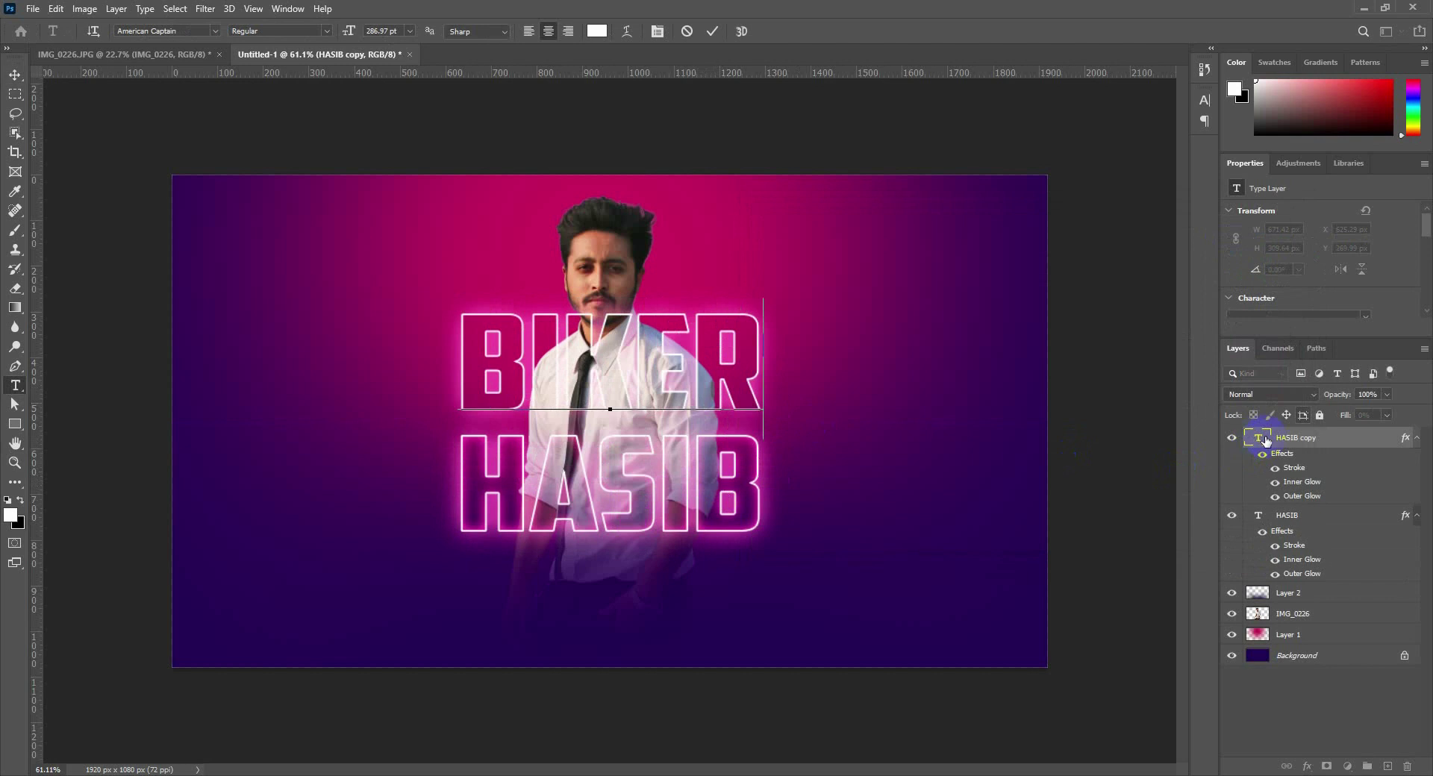
{"action": "left_click", "coordinate": [712, 31]}
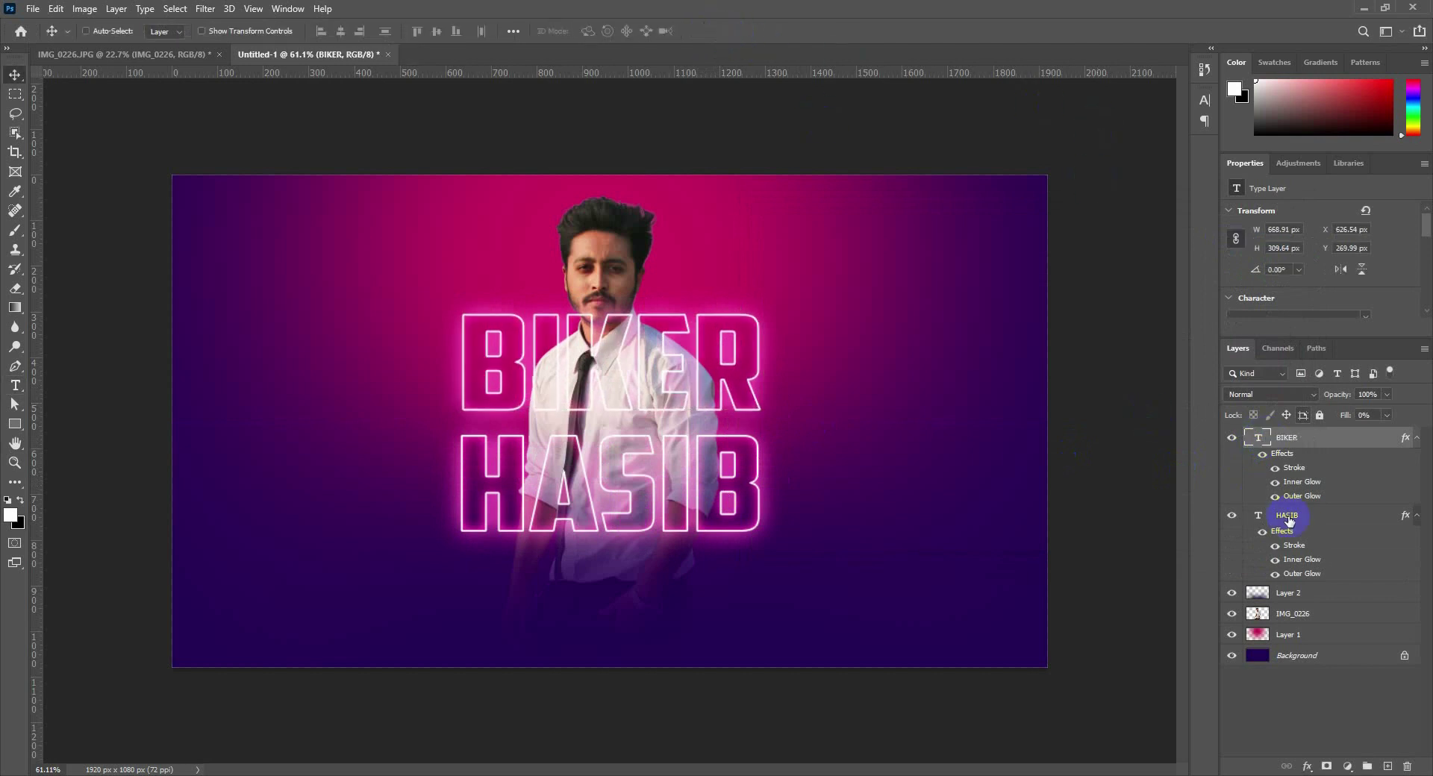
Collapse both text layers' effects and move the BIKER layer behind the portrait, between IMG_0226 and Layer 1
{"action": "left_click", "coordinate": [1417, 439]}
{"action": "left_click", "coordinate": [1417, 458]}
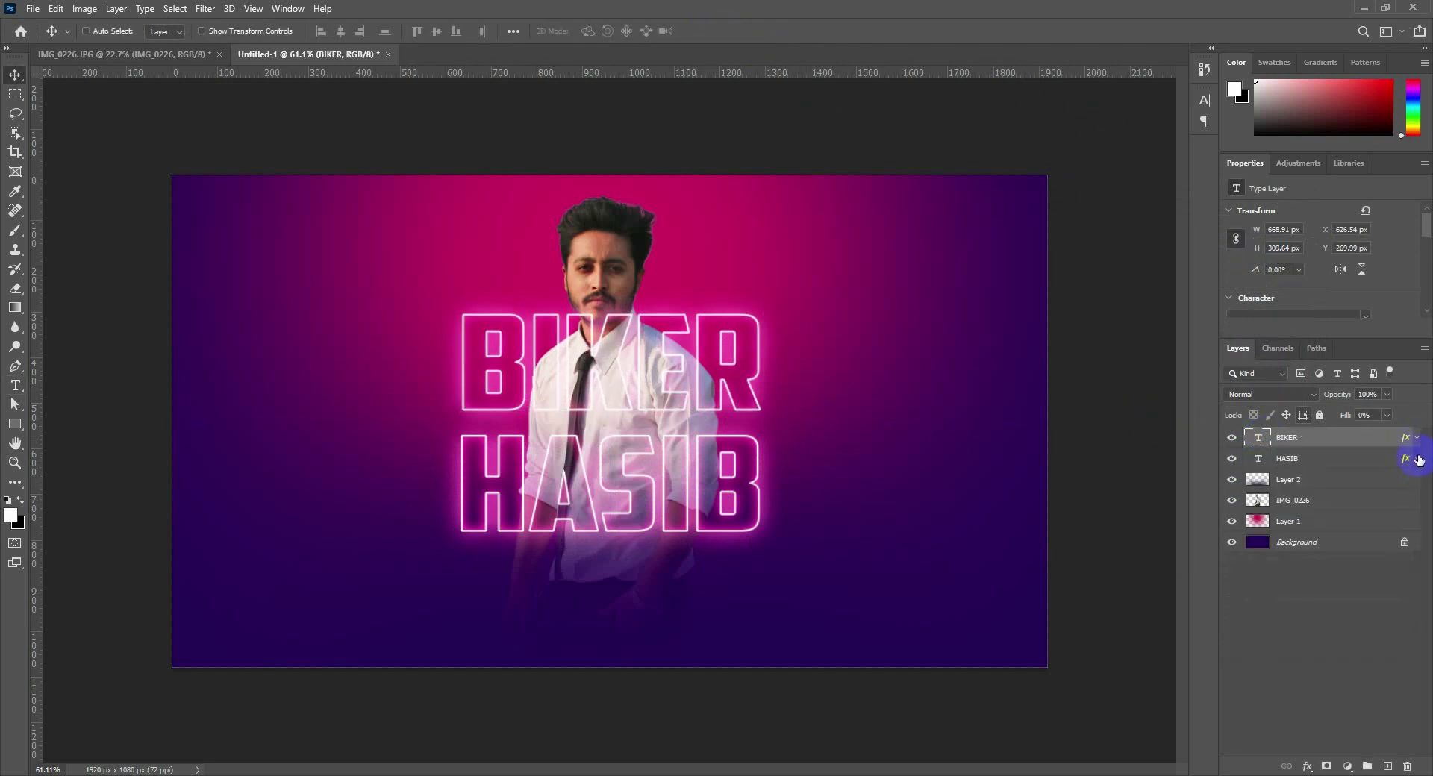
{"action": "left_click_drag", "start_coordinate": [1313, 447], "coordinate": [1309, 507]}
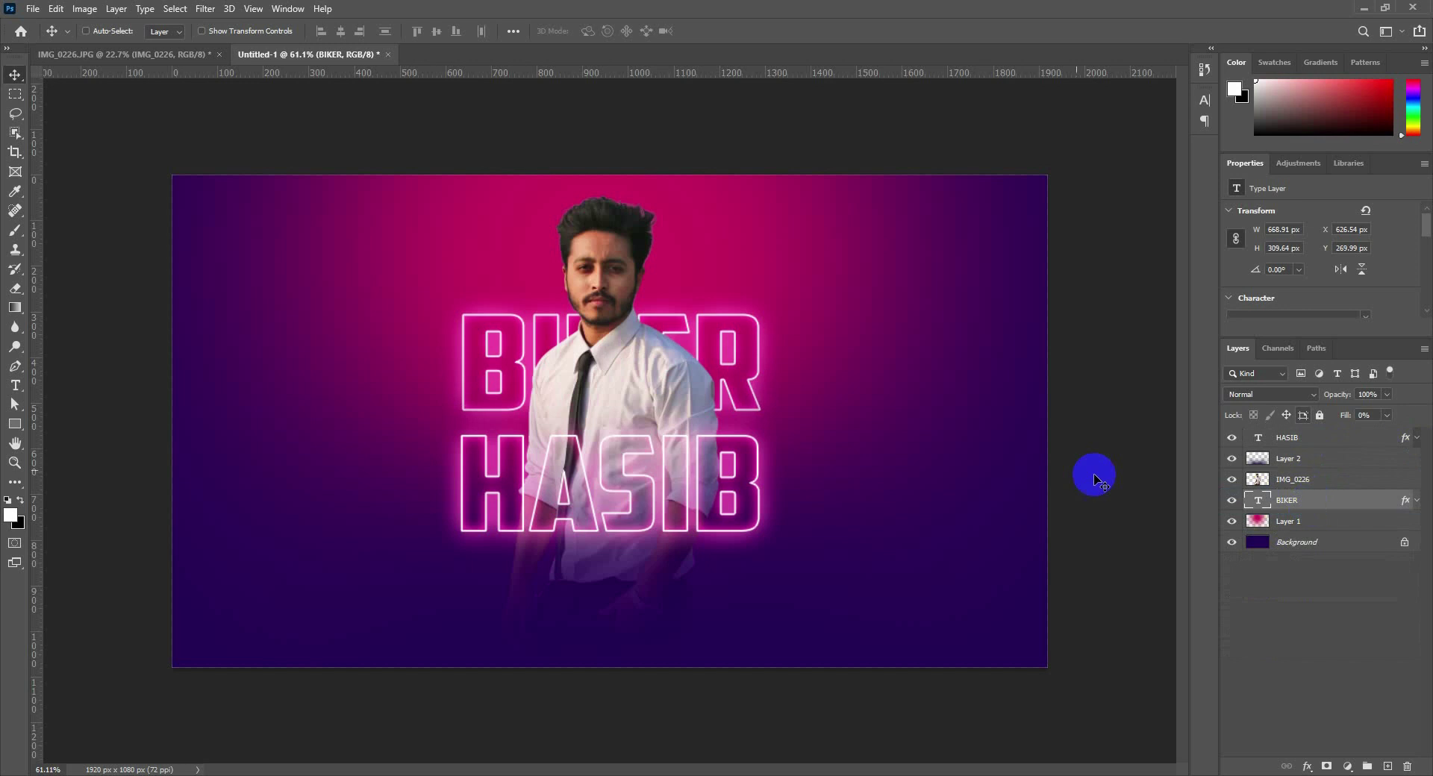
Duplicate the BIKER text above itself, stack the copy beneath the BIKER layer, and replace its wording with the four-letter first name
{"action": "left_click_drag", "start_coordinate": [880, 459], "coordinate": [843, 335]}
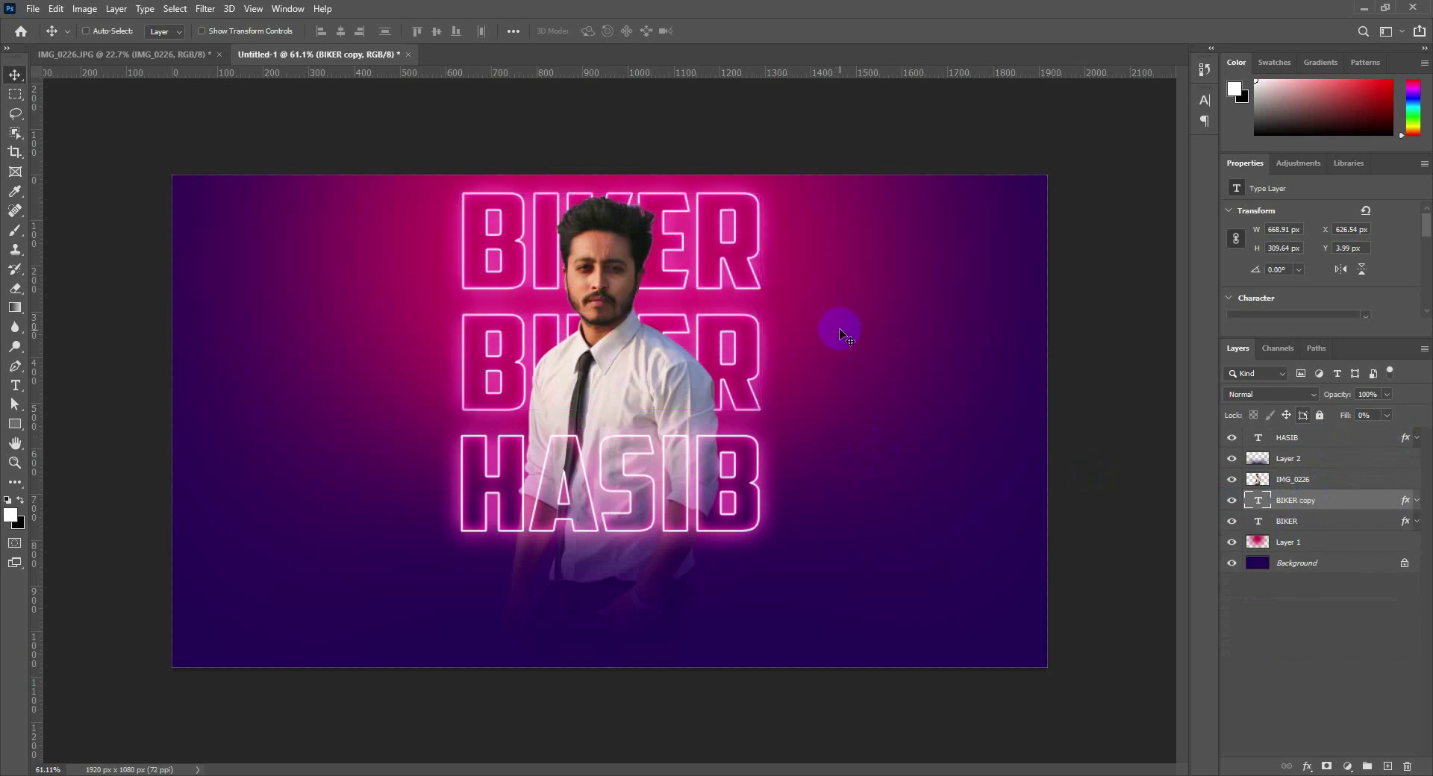
{"action": "left_click_drag", "start_coordinate": [1263, 505], "coordinate": [1260, 530]}
{"action": "double_click", "coordinate": [1259, 522]}
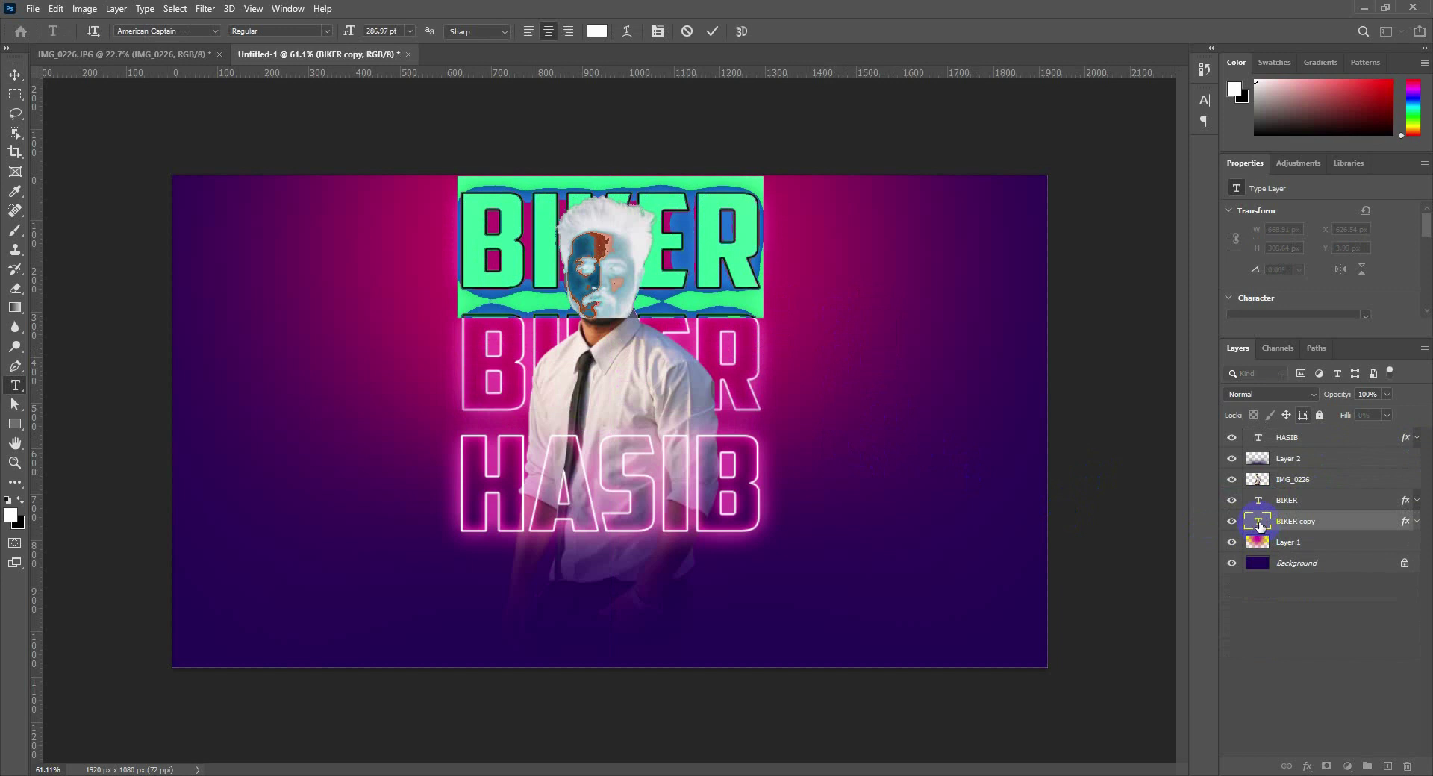
{"action": "type", "text": "HAS"}
{"action": "key", "text": "BackSpace"}
{"action": "key", "text": "BackSpace"}
{"action": "key", "text": "BackSpace"}
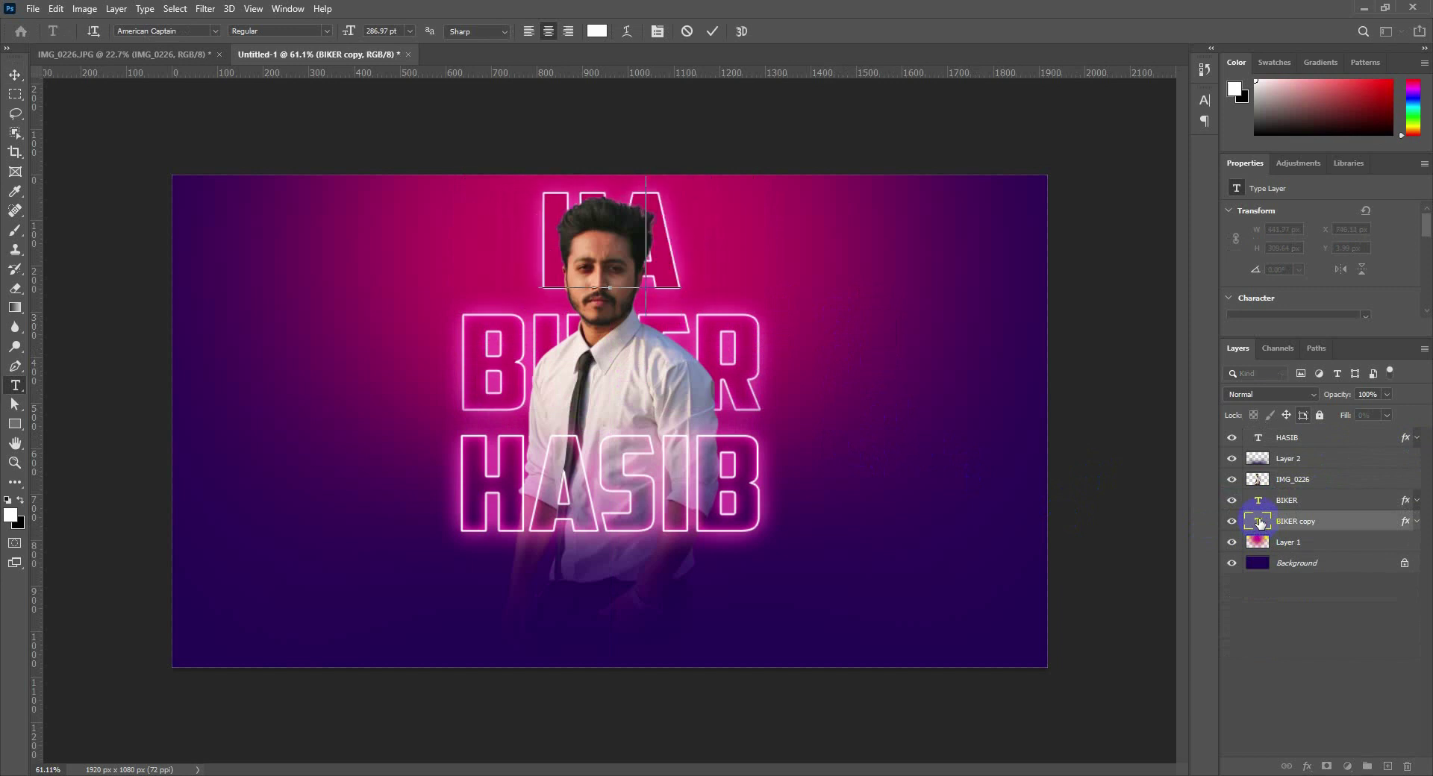
{"action": "type", "text": "JESS"}
Enlarge the new top word to a 347 pt font size so its width matches the words below
{"action": "key", "text": "ctrl+a"}
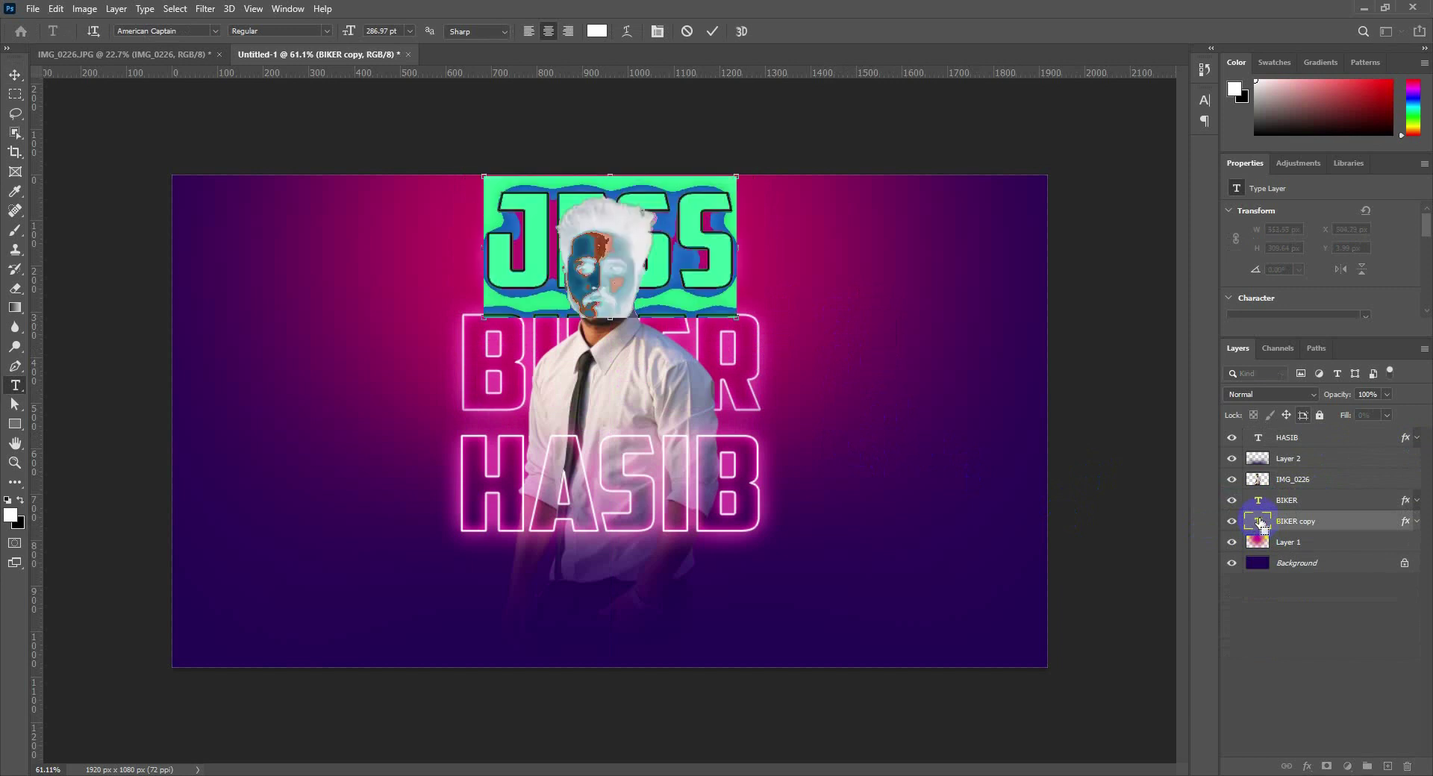
{"action": "left_click", "coordinate": [381, 31]}
{"action": "scroll", "coordinate": [391, 30], "scroll_direction": "up", "scroll_amount": 20}
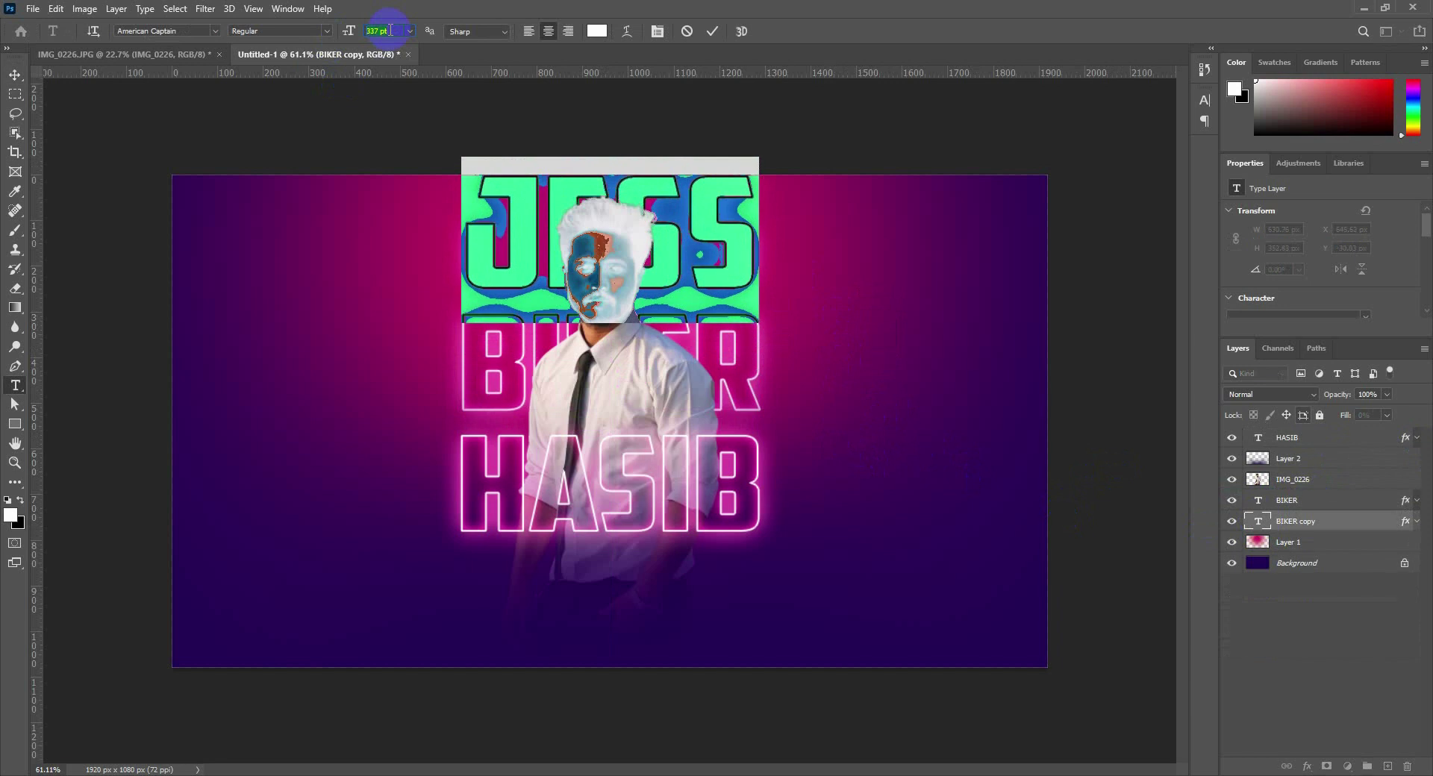
{"action": "scroll", "coordinate": [390, 30], "scroll_direction": "up", "scroll_amount": 10}
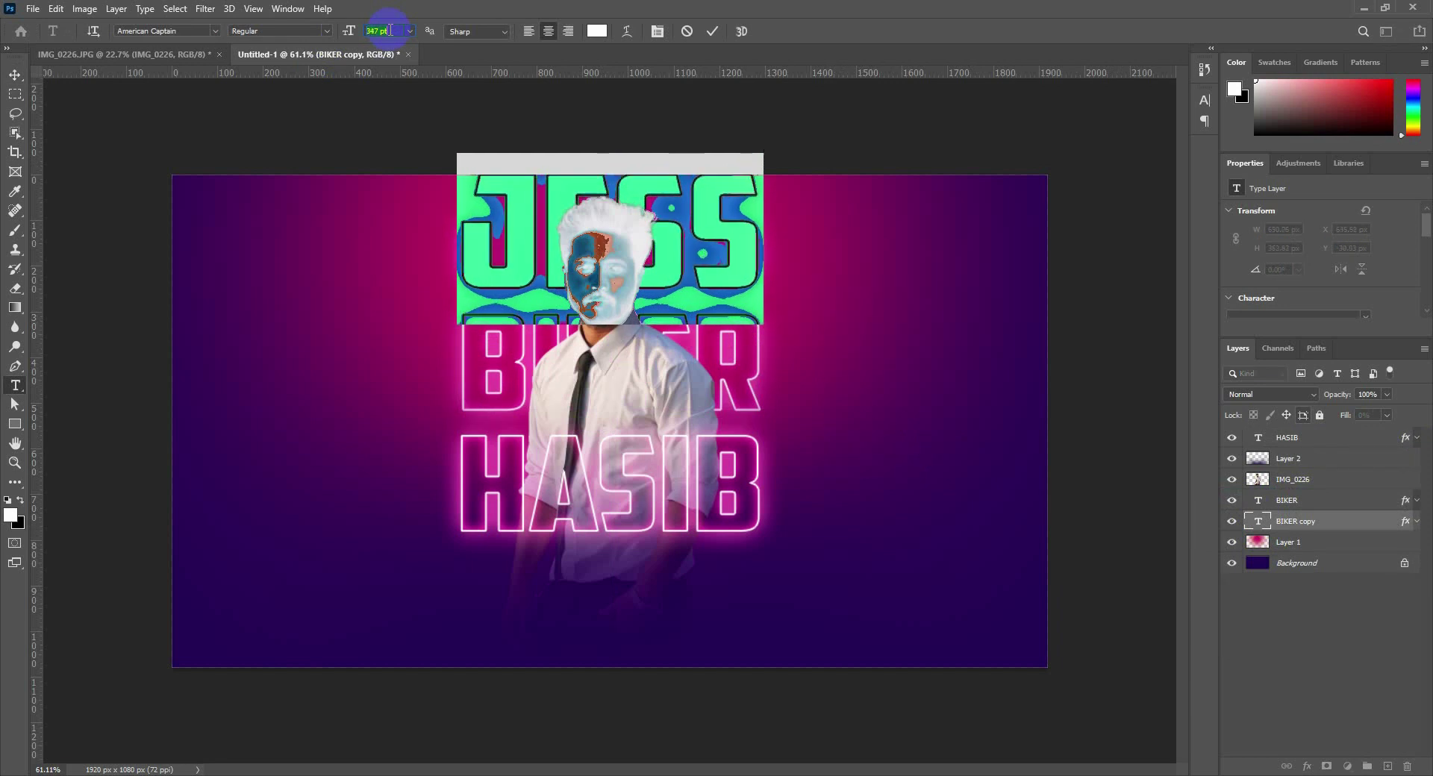
{"action": "left_click", "coordinate": [713, 32]}
{"action": "key", "text": "v"}
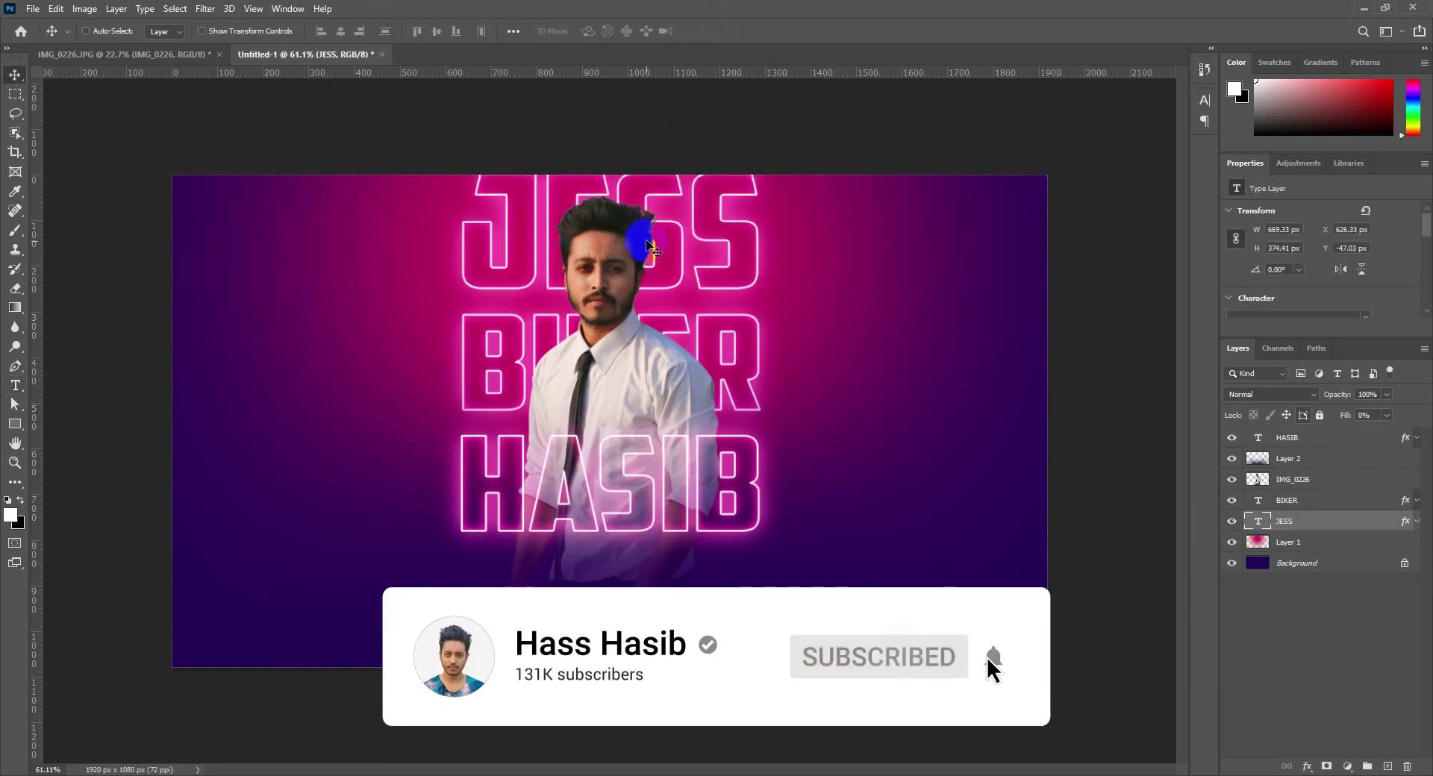
Place two vertical guides along the outer edges of the stacked words
{"action": "left_click_drag", "start_coordinate": [41, 306], "coordinate": [457, 363]}
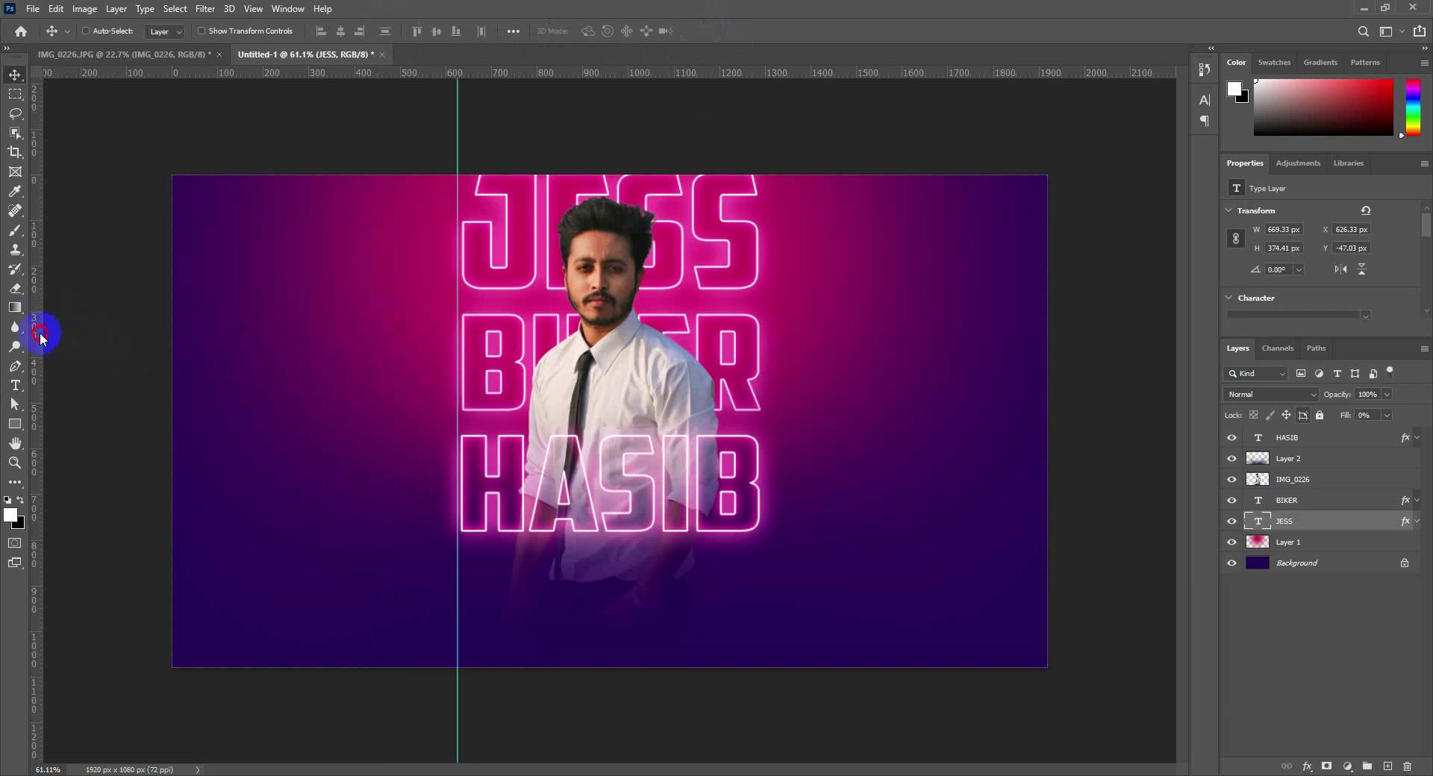
{"action": "left_click_drag", "start_coordinate": [39, 333], "coordinate": [757, 425]}
{"action": "scroll", "coordinate": [688, 385], "scroll_direction": "up", "scroll_amount": 3}
Scale the top word to about 677 px wide so that it lines up with the guides
{"action": "left_click_drag", "start_coordinate": [595, 230], "coordinate": [608, 231]}
{"action": "key", "text": "ctrl+t"}
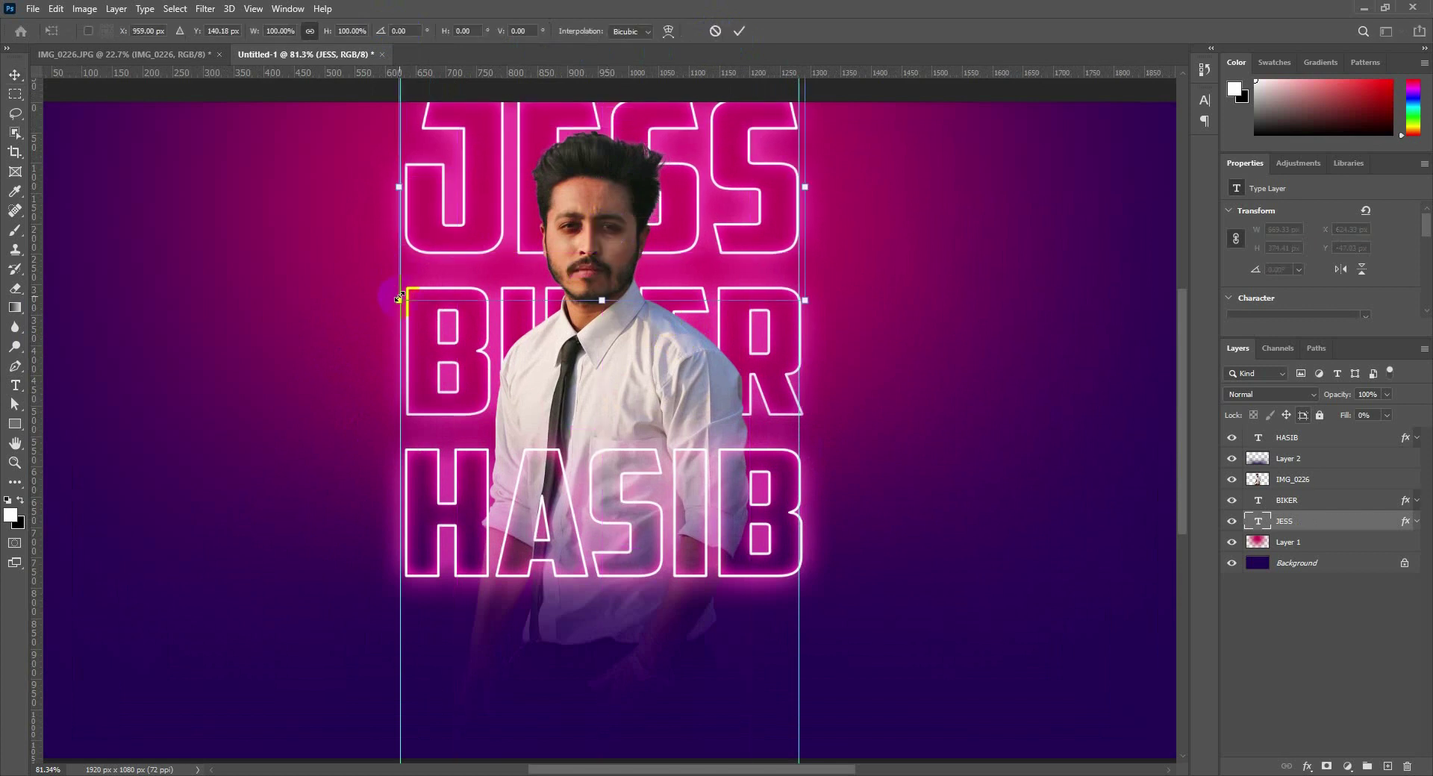
{"action": "left_click_drag", "start_coordinate": [400, 300], "coordinate": [396, 304]}
{"action": "key", "text": "Return"}
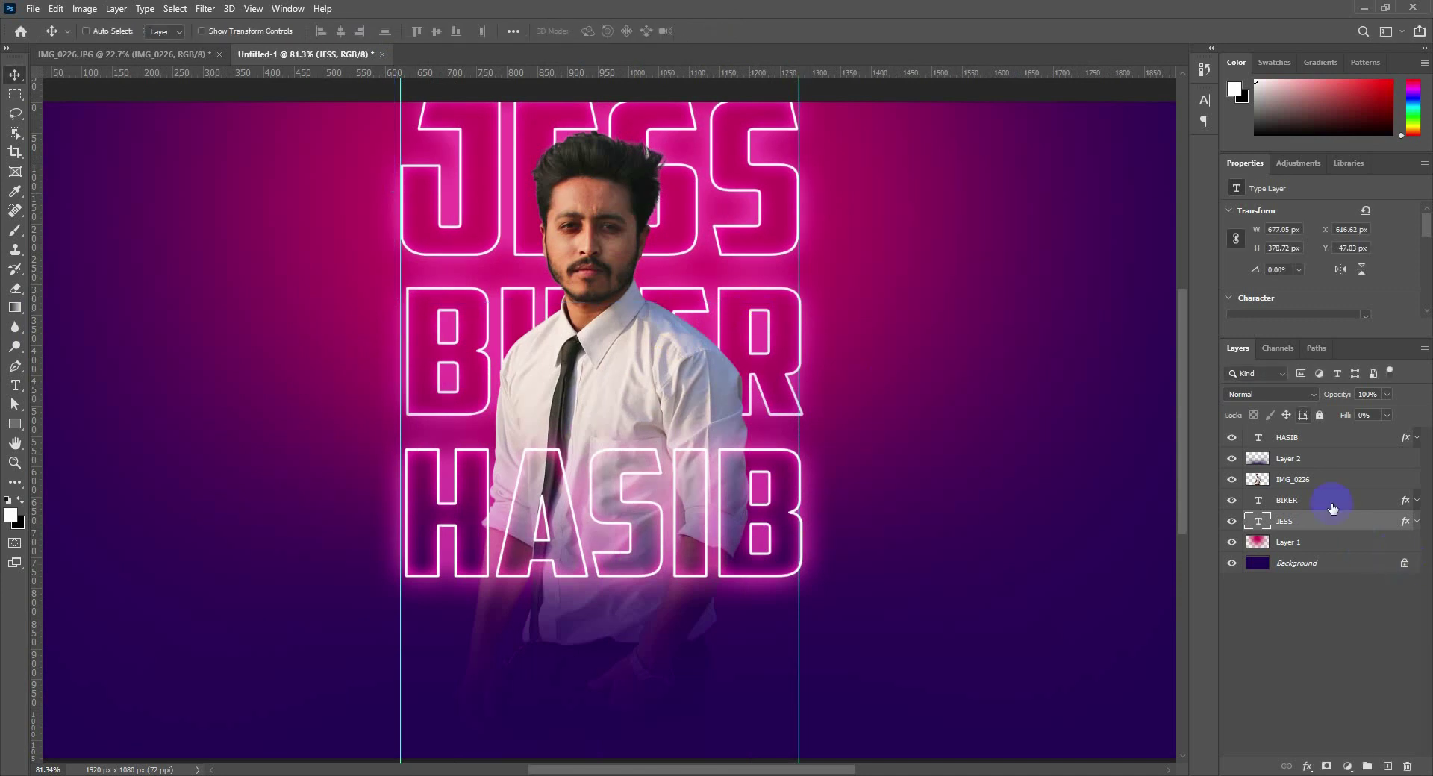
Scale the BIKER text to 101.12% to line it up with the guides
{"action": "left_click", "coordinate": [1298, 508]}
{"action": "key", "text": "ctrl+t"}
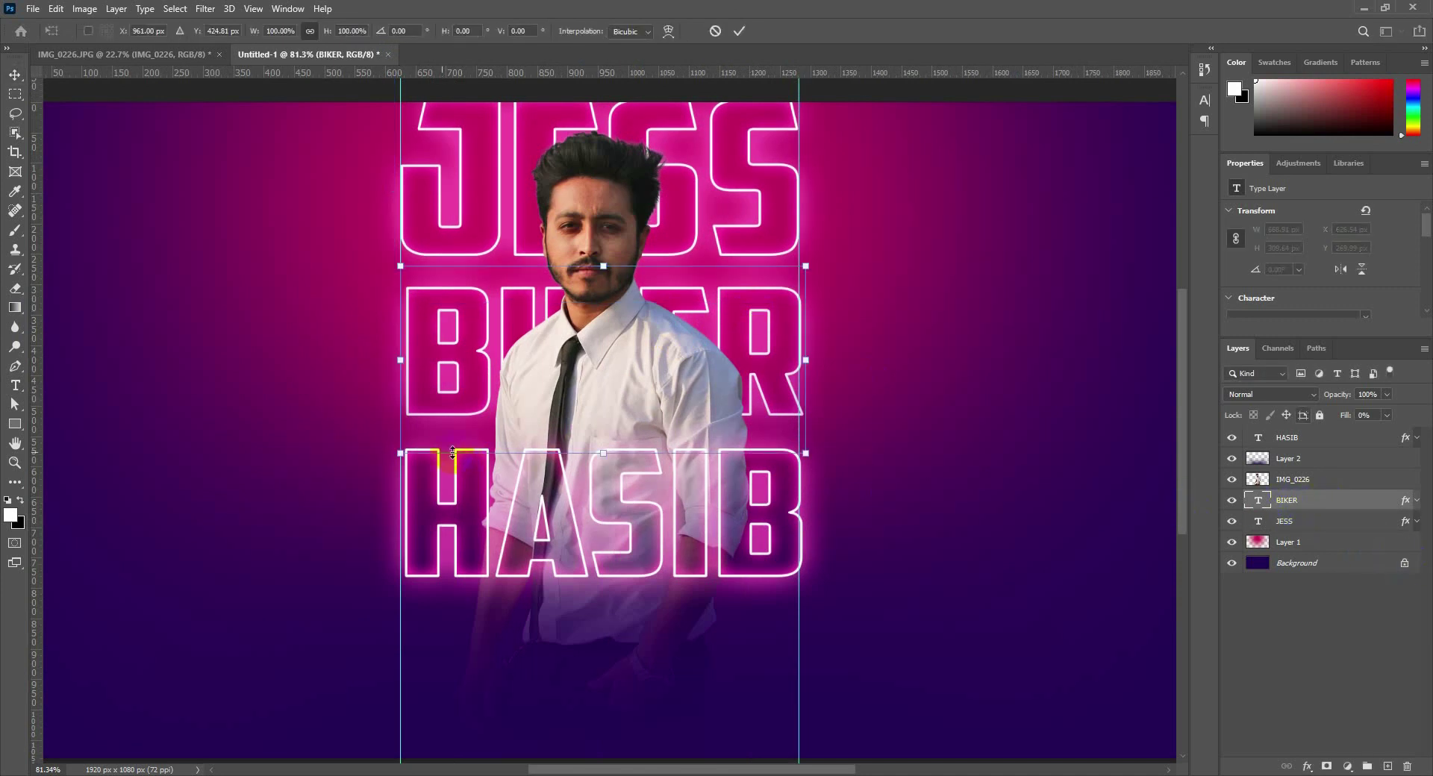
{"action": "left_click_drag", "start_coordinate": [401, 453], "coordinate": [399, 459]}
{"action": "key", "text": "Return"}
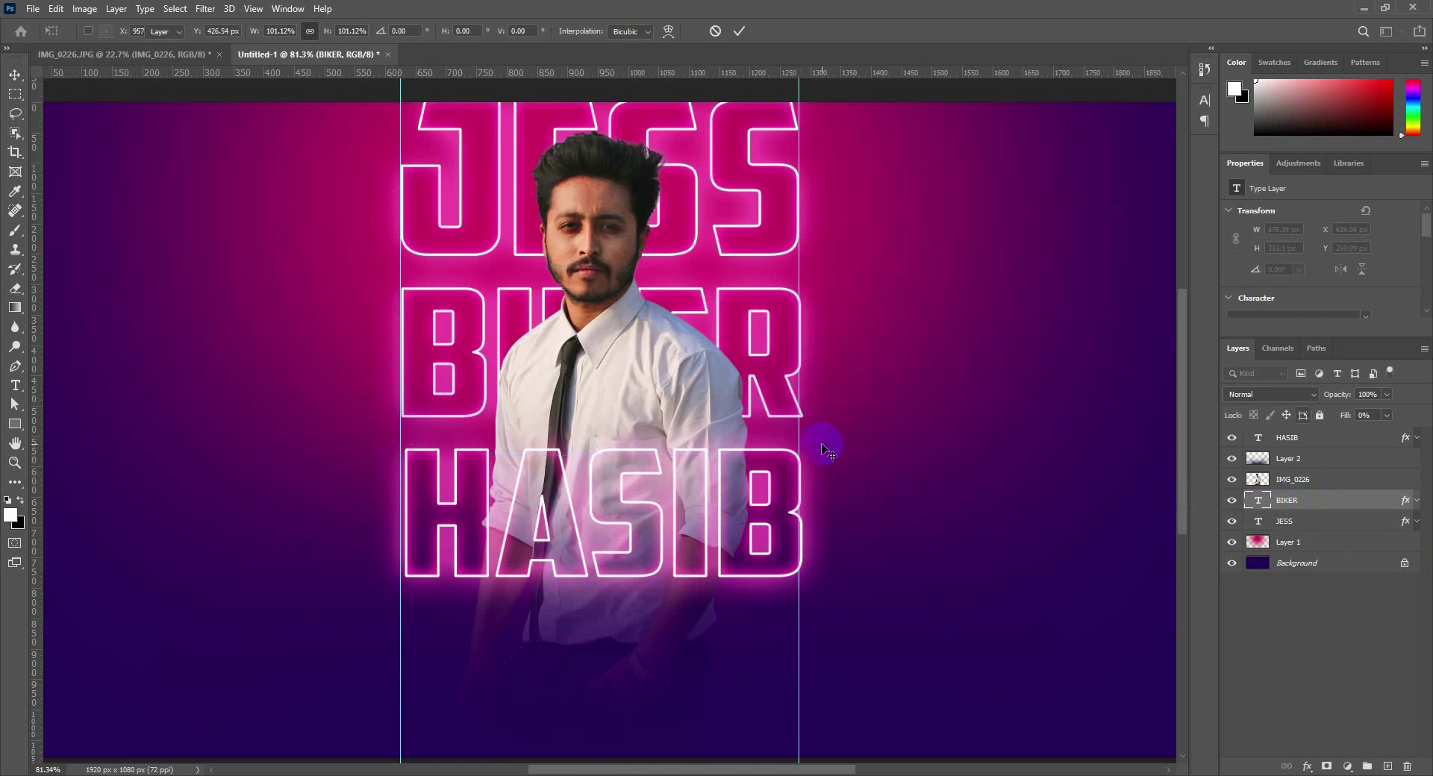
Nudge the lowest name text 6 px to the left so it lines up with the guides
{"action": "left_click", "coordinate": [1287, 439]}
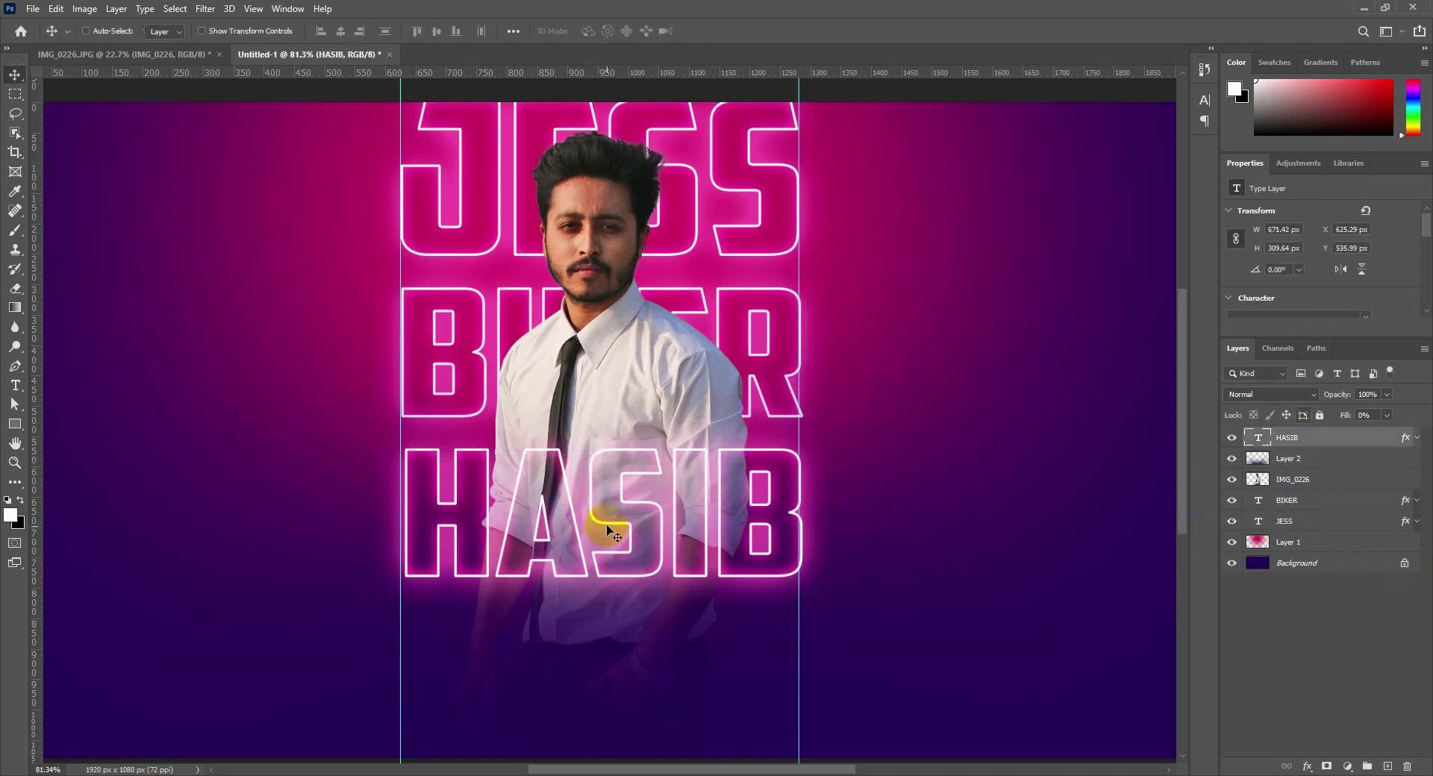
{"action": "key", "text": "Left"}
{"action": "key", "text": "Left"}
{"action": "key", "text": "Left"}
{"action": "key", "text": "Left"}
{"action": "key", "text": "Left"}
{"action": "key", "text": "Left"}
{"action": "key", "text": "Left"}
{"action": "key", "text": "Left"}
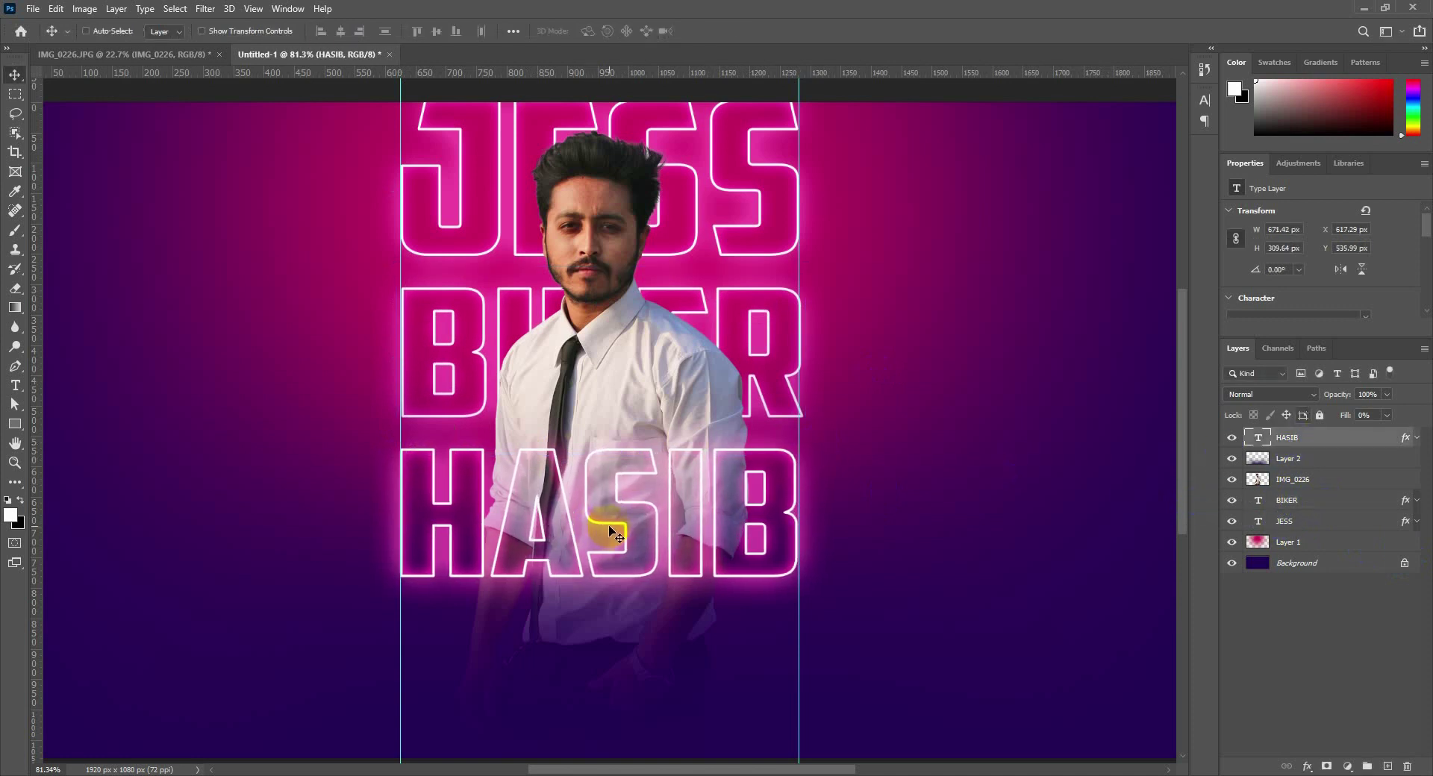
{"action": "key", "text": "Right"}
{"action": "key", "text": "Right"}
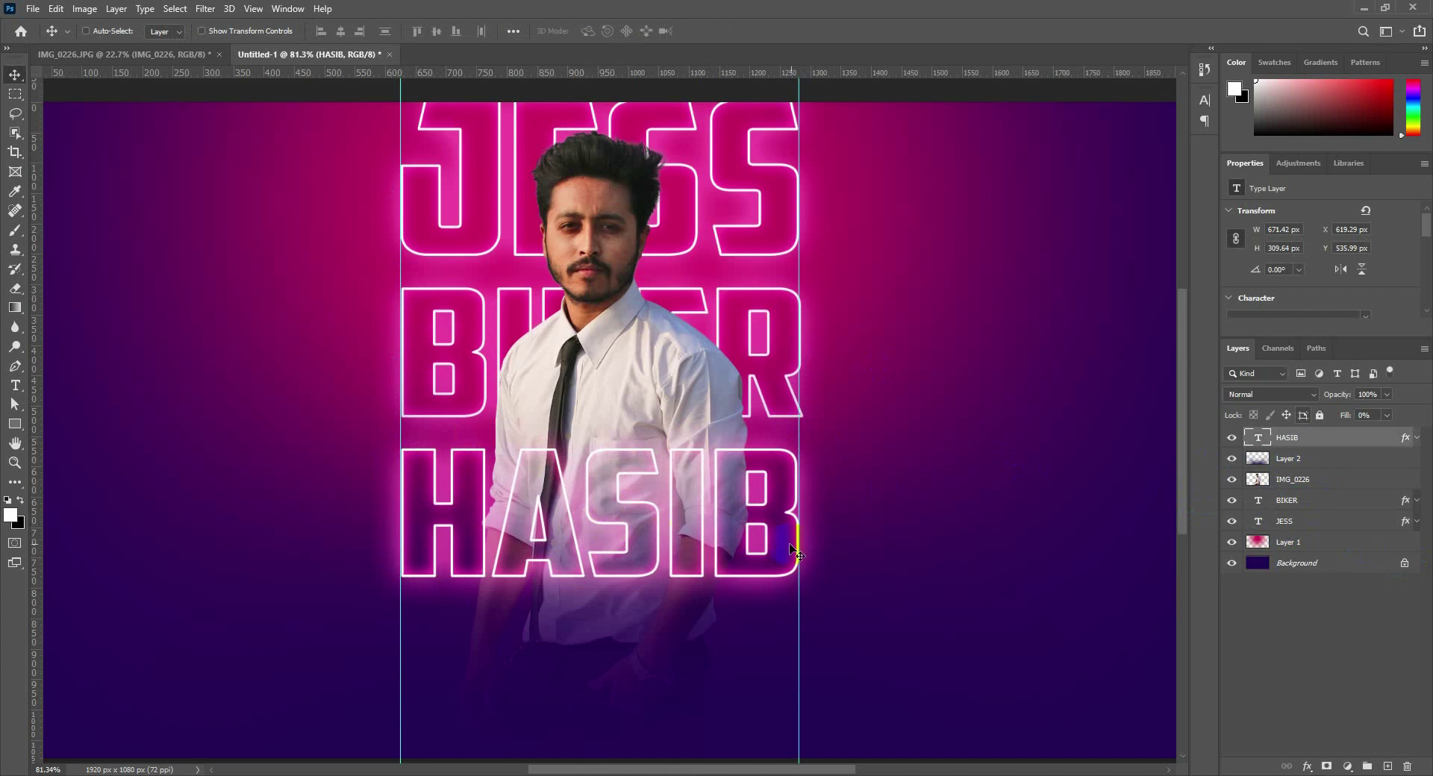
Remove both vertical guides from the canvas
{"action": "scroll", "coordinate": [638, 489], "scroll_direction": "down", "scroll_amount": 3}
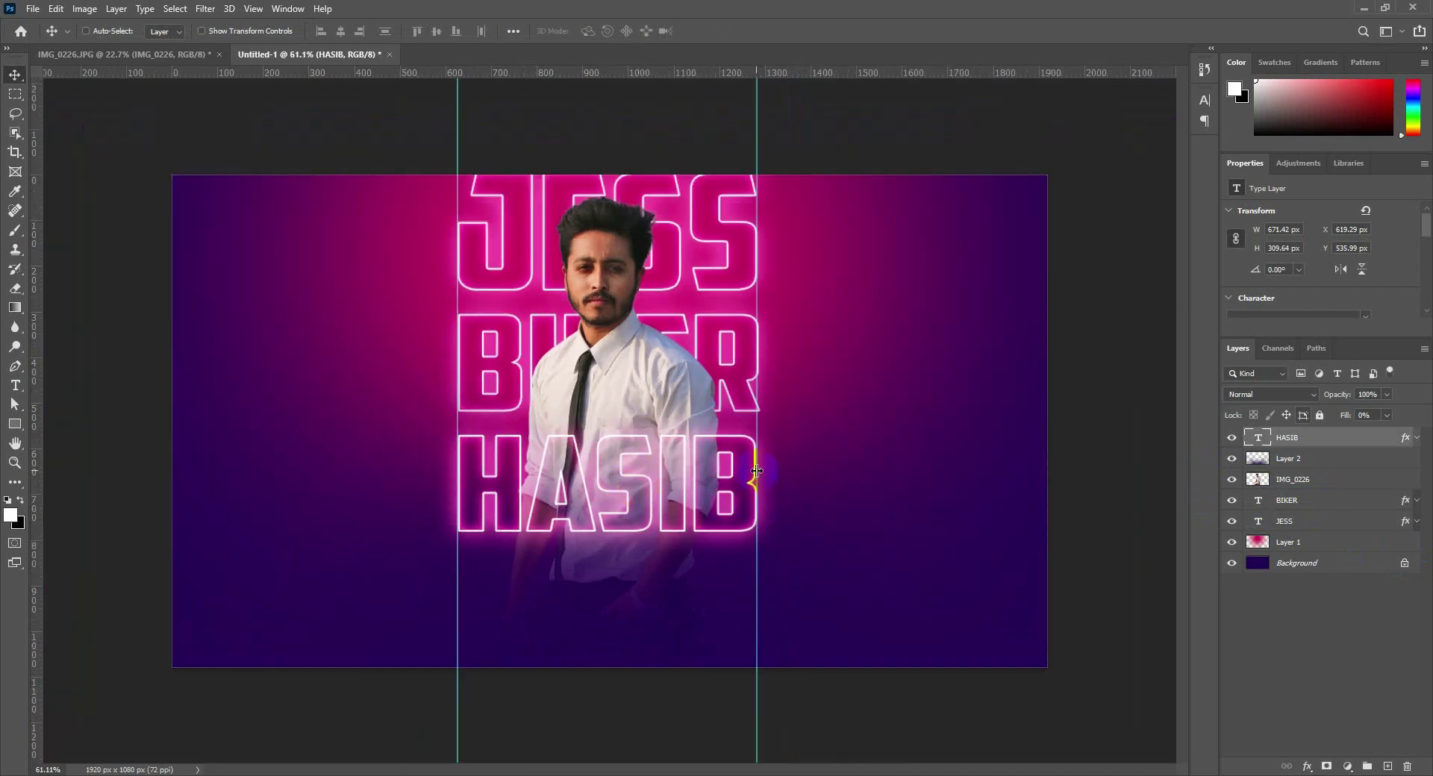
{"action": "left_click_drag", "start_coordinate": [757, 472], "coordinate": [458, 276]}
{"action": "left_click_drag", "start_coordinate": [4, 276], "coordinate": [3, 275]}
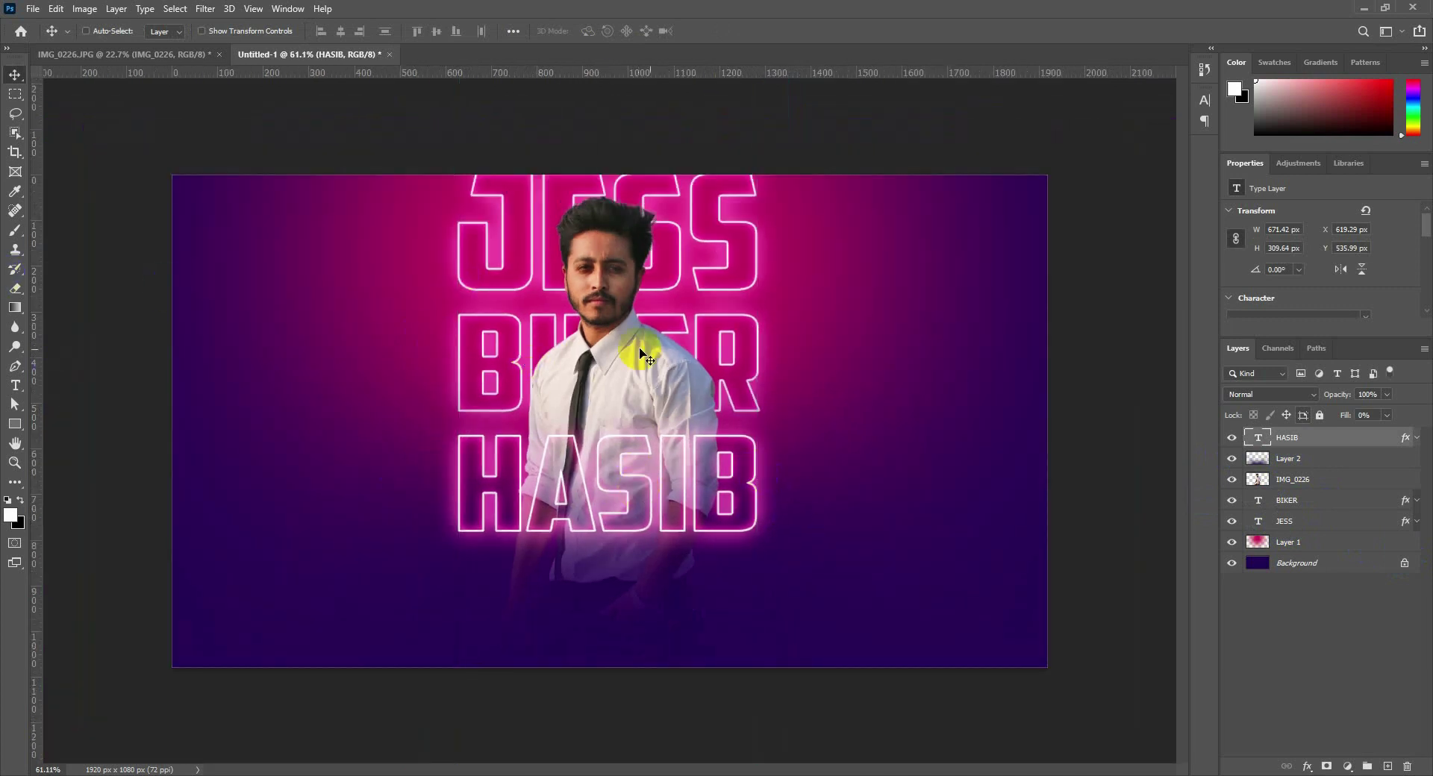
Select all three text layers, move them down the canvas together, and enlarge them to 103.69%
{"action": "left_click", "coordinate": [1293, 510], "text": "ctrl"}
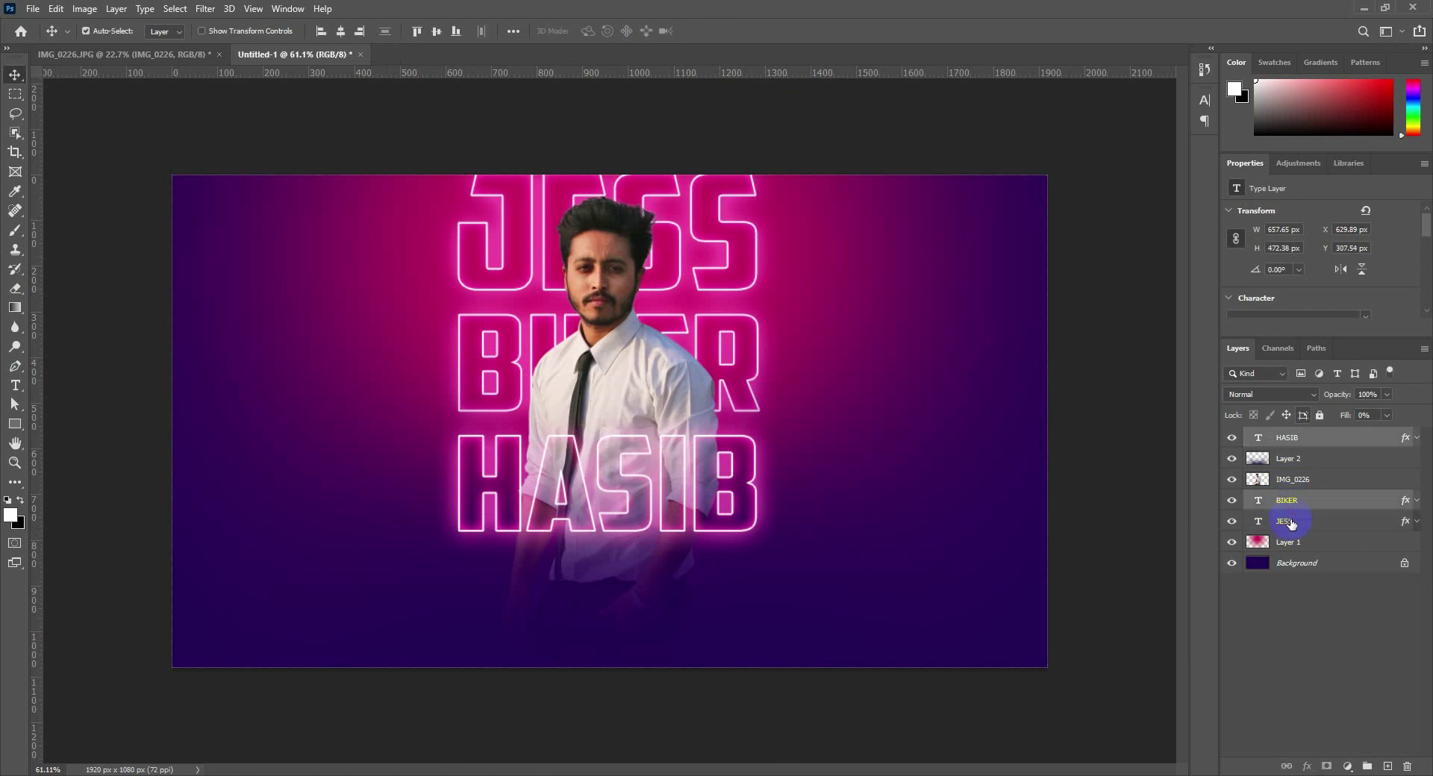
{"action": "left_click", "coordinate": [1287, 521], "text": "ctrl"}
{"action": "left_click_drag", "start_coordinate": [825, 406], "coordinate": [785, 431]}
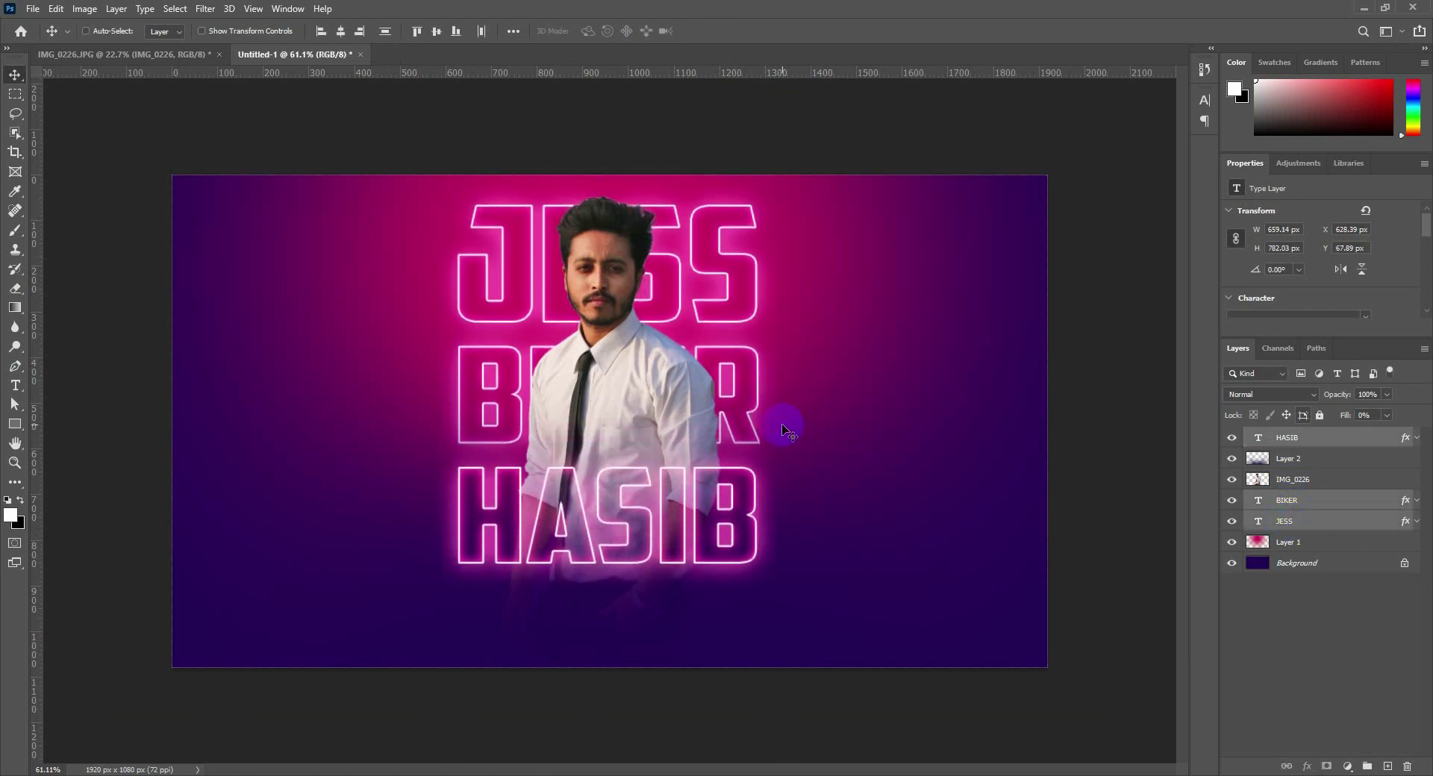
{"action": "key", "text": "ctrl"}
{"action": "key", "text": "ctrl+t"}
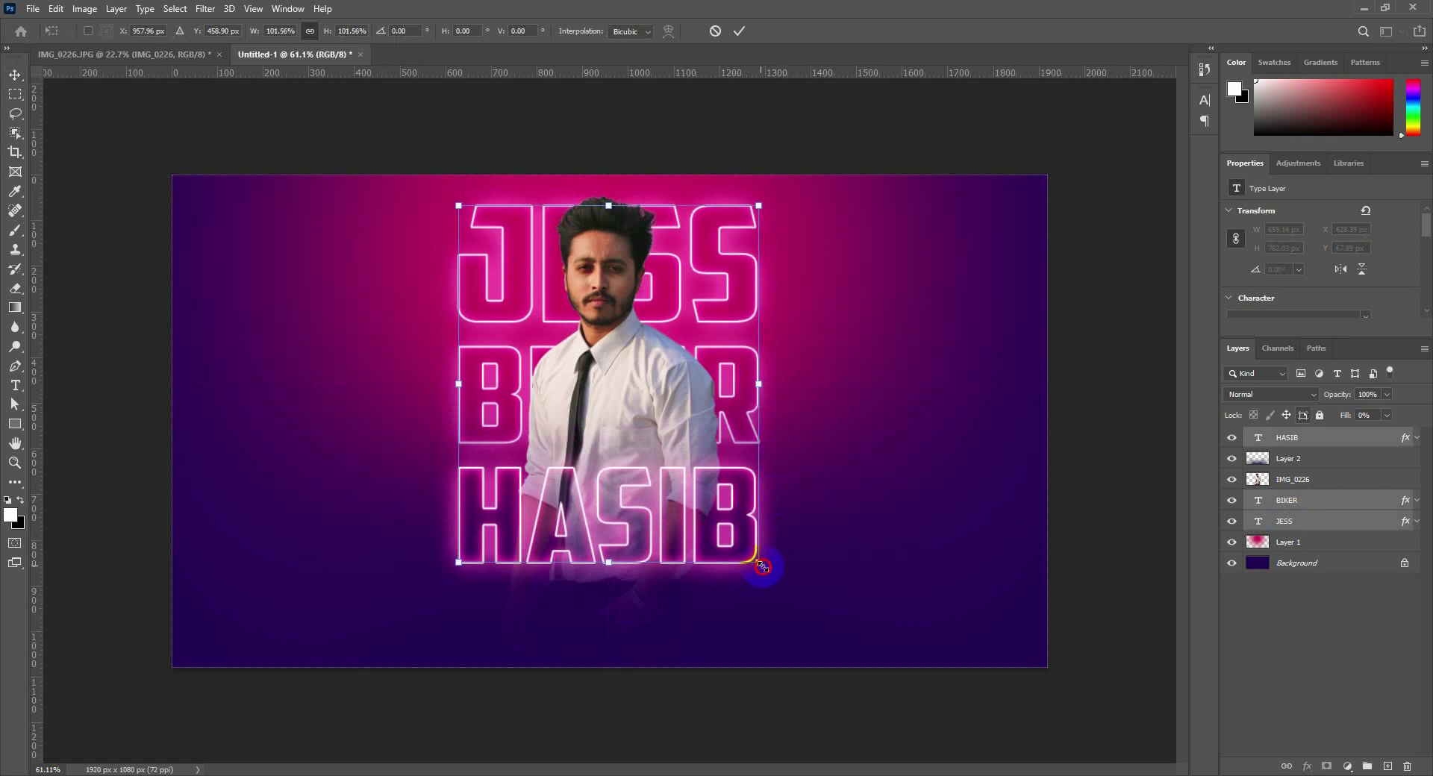
{"action": "left_click_drag", "start_coordinate": [761, 566], "coordinate": [769, 570]}
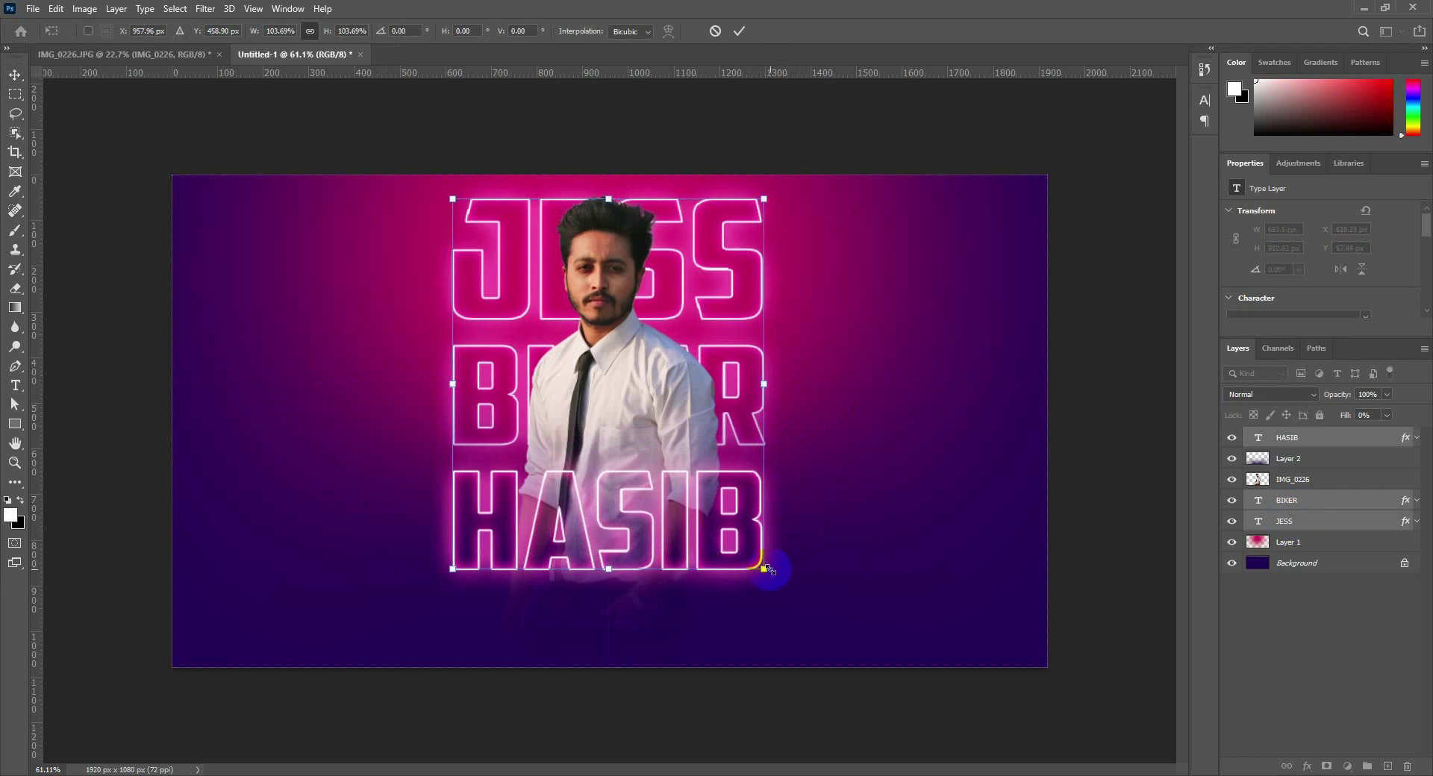
{"action": "left_click", "coordinate": [789, 508]}
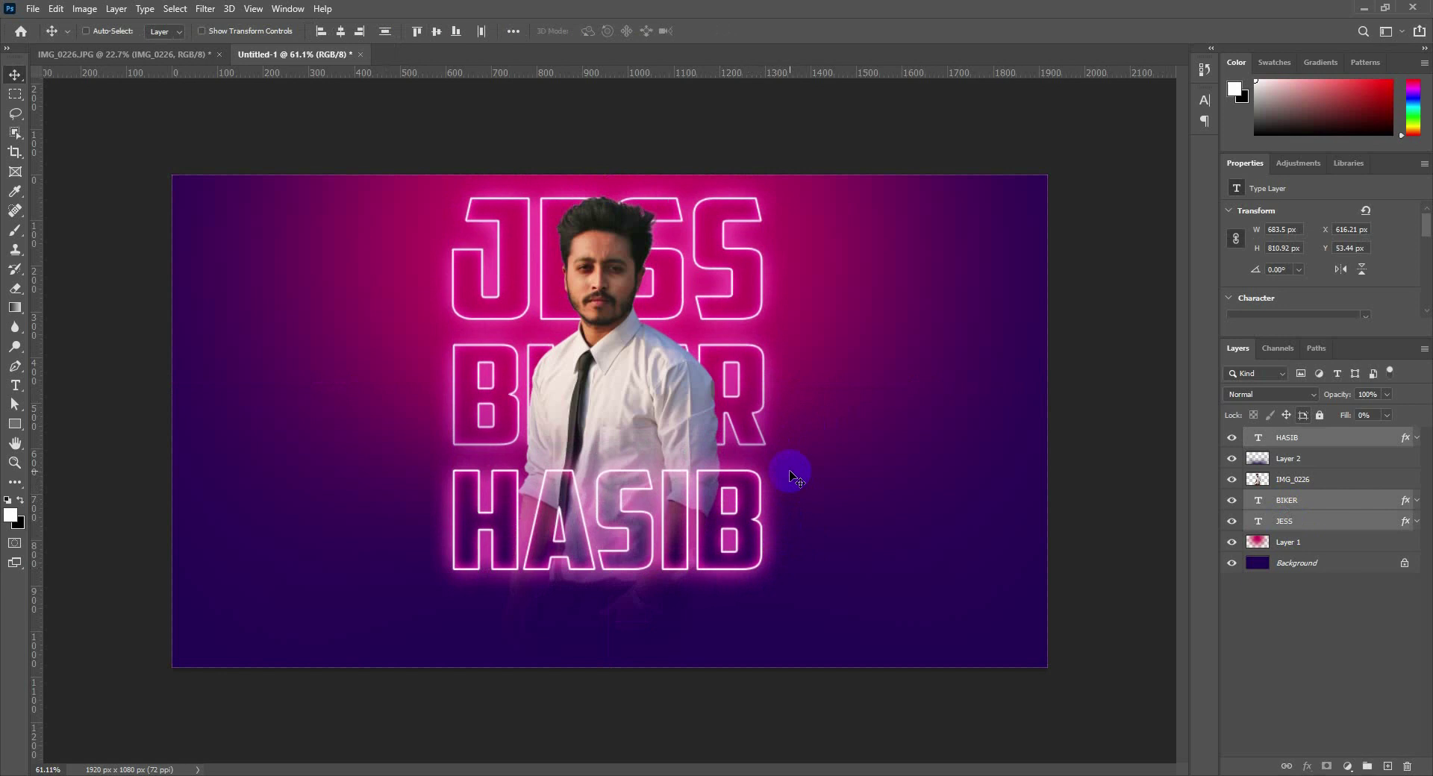
Scale the three text layers down together to 83.69% around their center
{"action": "key", "text": "ctrl+t"}
{"action": "left_click_drag", "start_coordinate": [766, 569], "coordinate": [738, 538]}
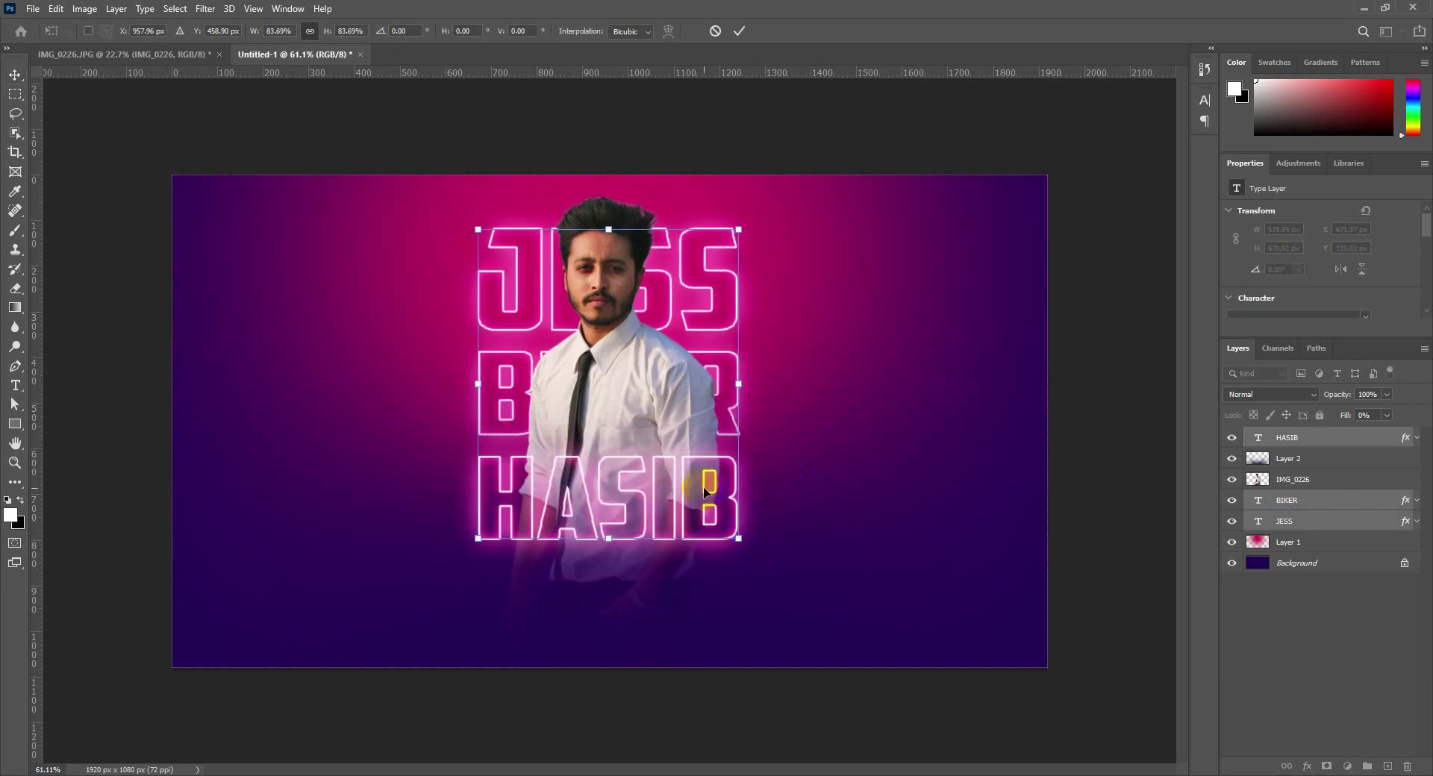
{"action": "left_click", "coordinate": [1046, 448]}
Try other fonts on the three text layers, including Baloo Da, Amsterdam and Be Great Fontsa
{"action": "key", "text": "t"}
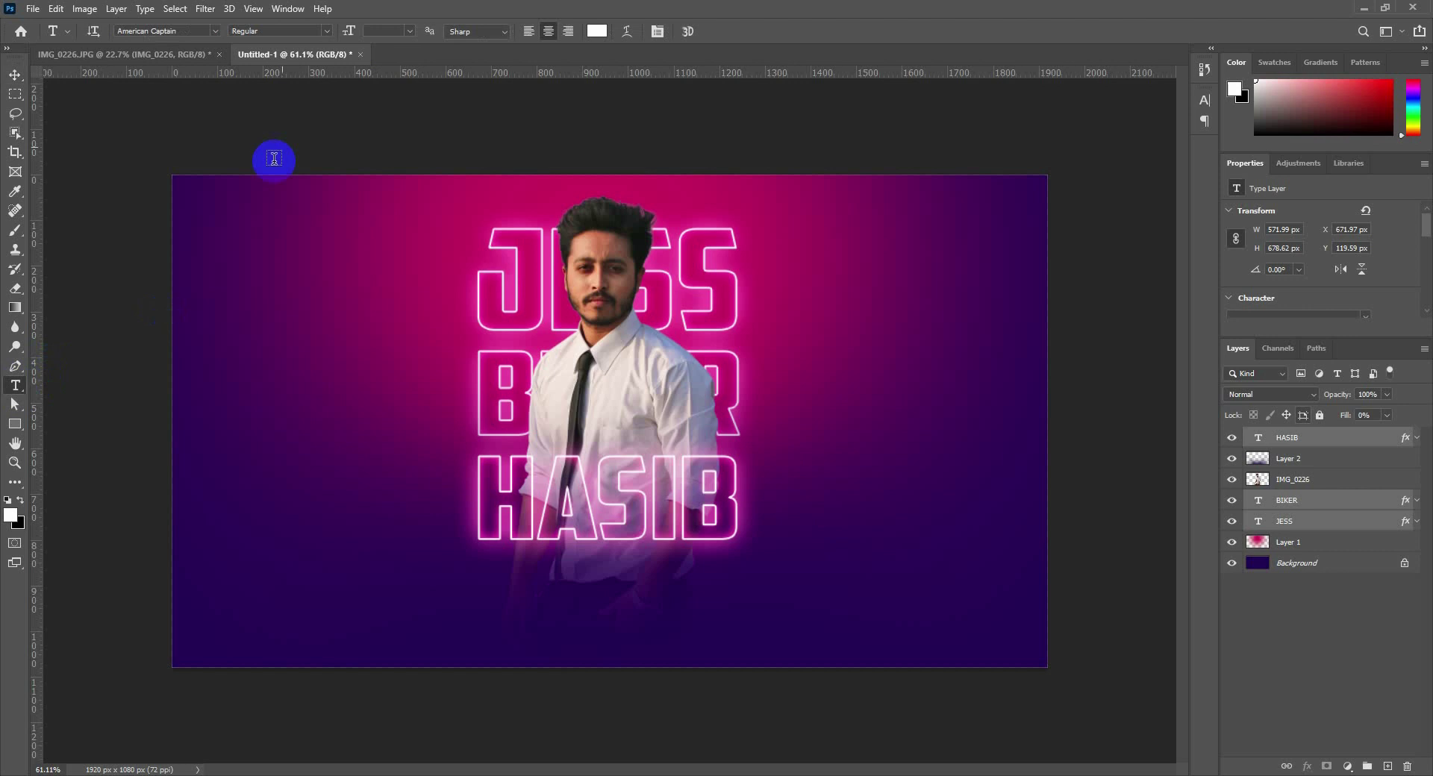
{"action": "left_click", "coordinate": [185, 30]}
{"action": "key", "text": "Return"}
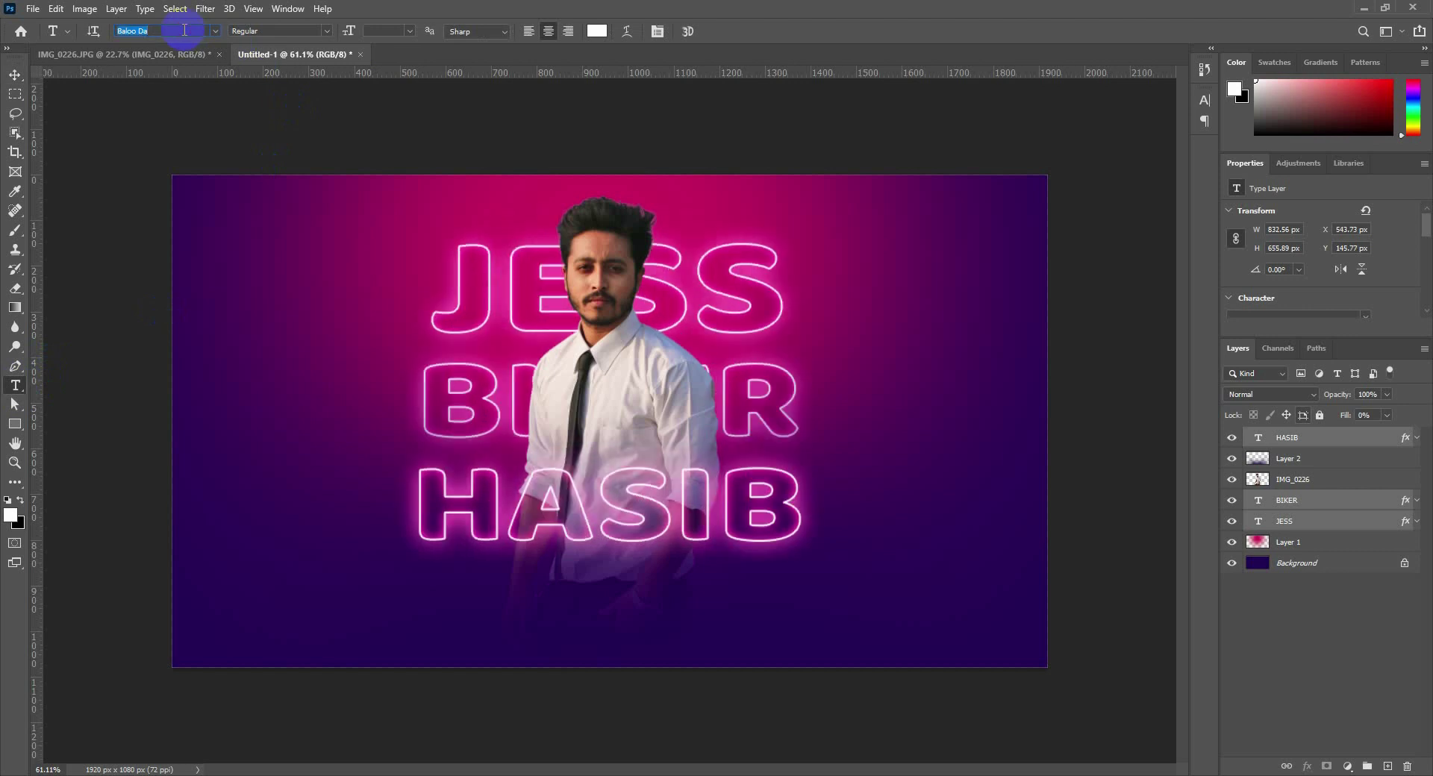
{"action": "key", "text": "Down"}
{"action": "key", "text": "Down"}
{"action": "key", "text": "Down"}
{"action": "key", "text": "Down"}
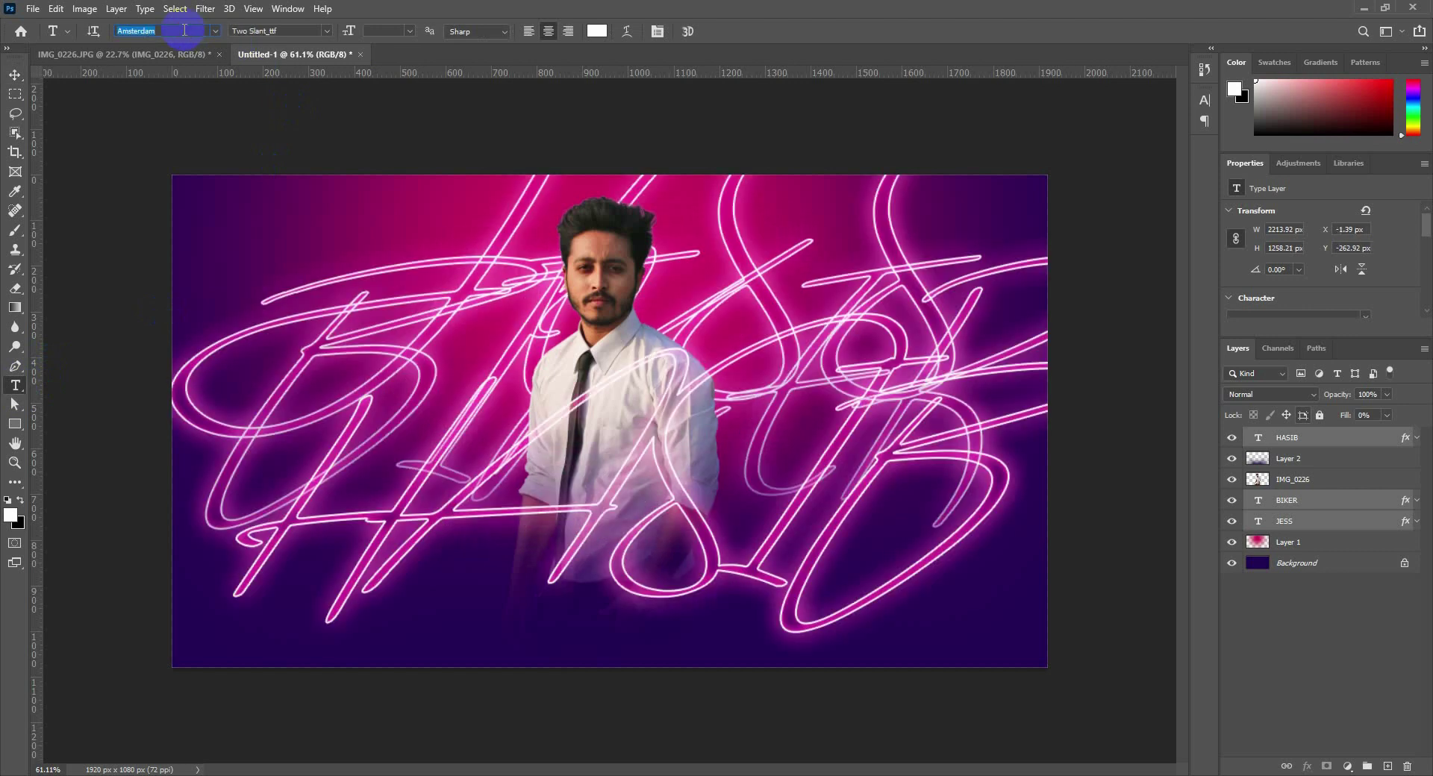
{"action": "key", "text": "Down"}
{"action": "key", "text": "Down"}
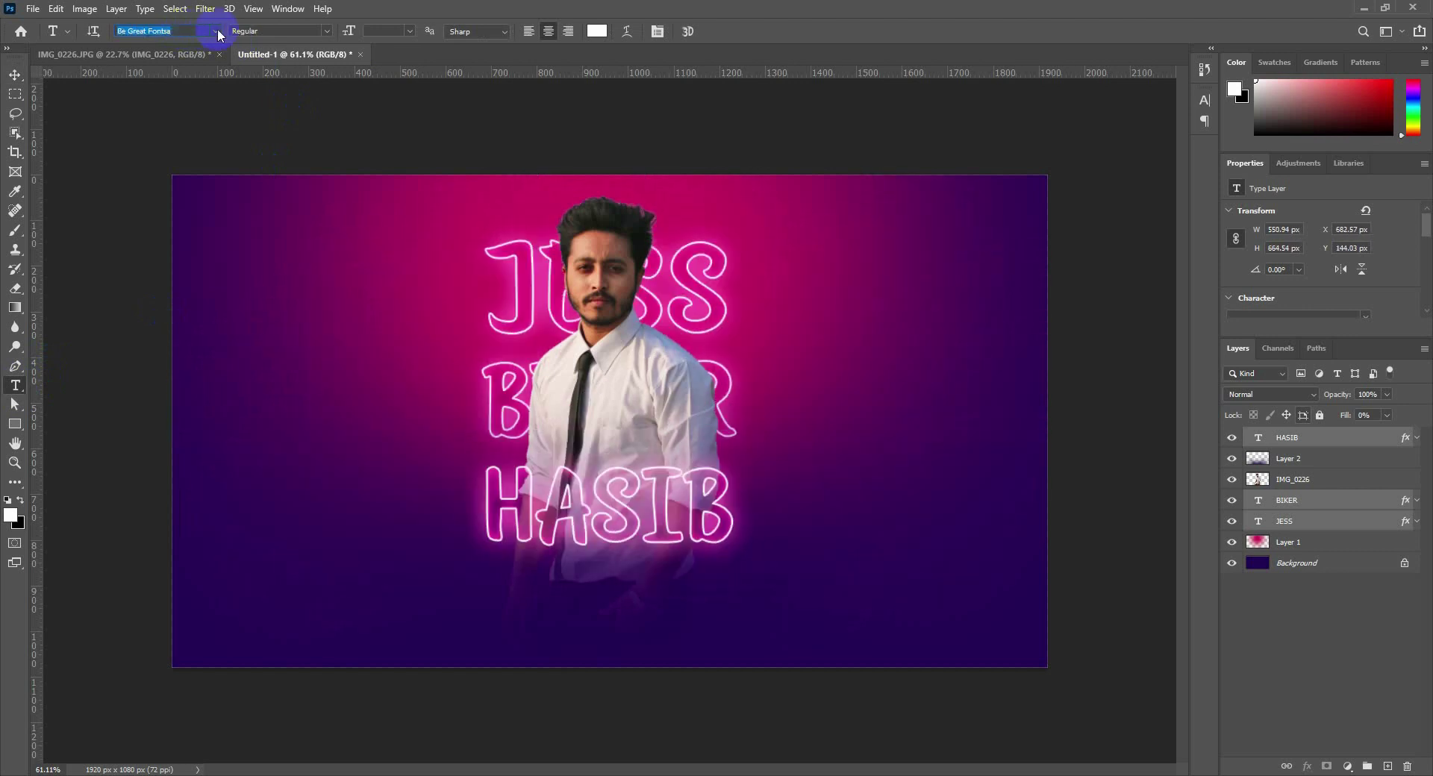
Set the font of the three text layers to American Captain
{"action": "left_click", "coordinate": [216, 30]}
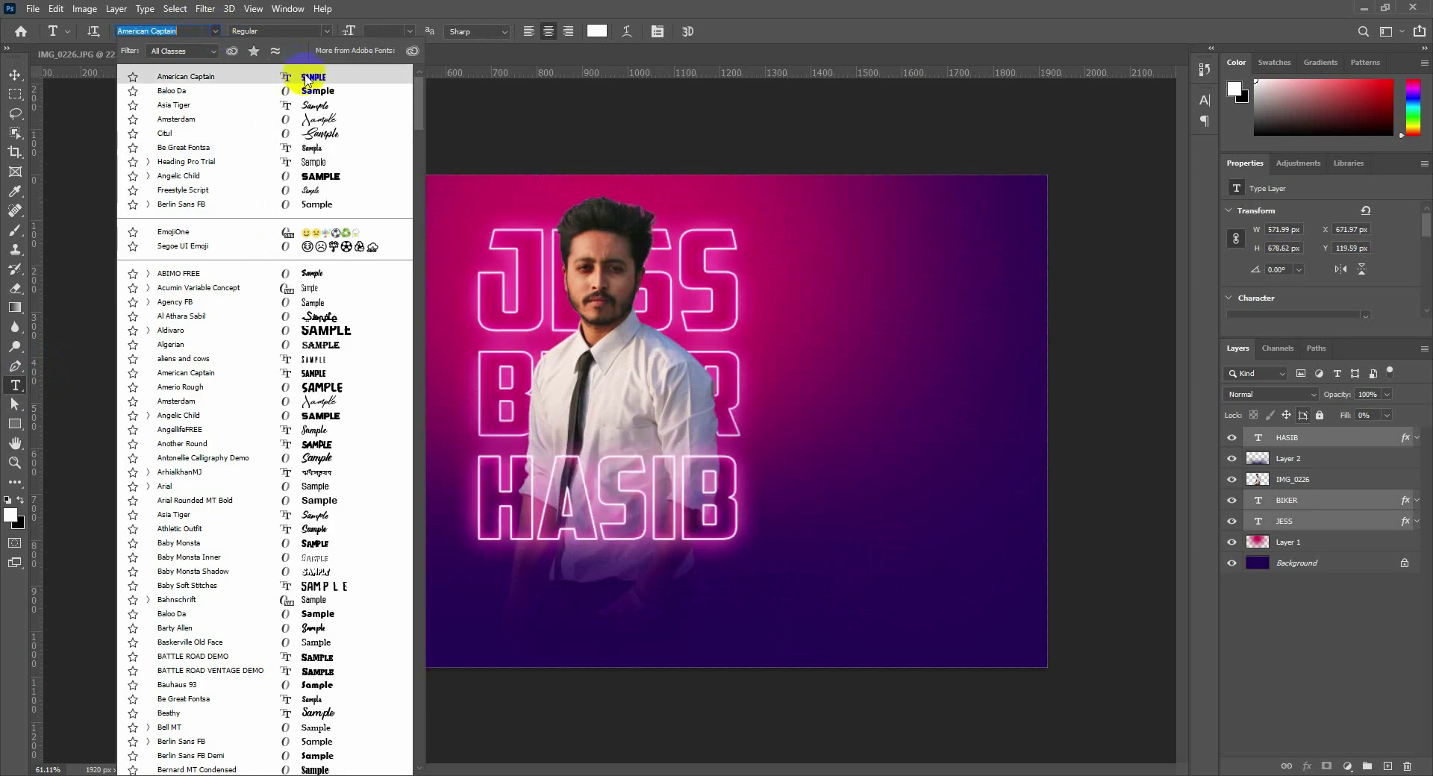
{"action": "key", "text": "Down"}
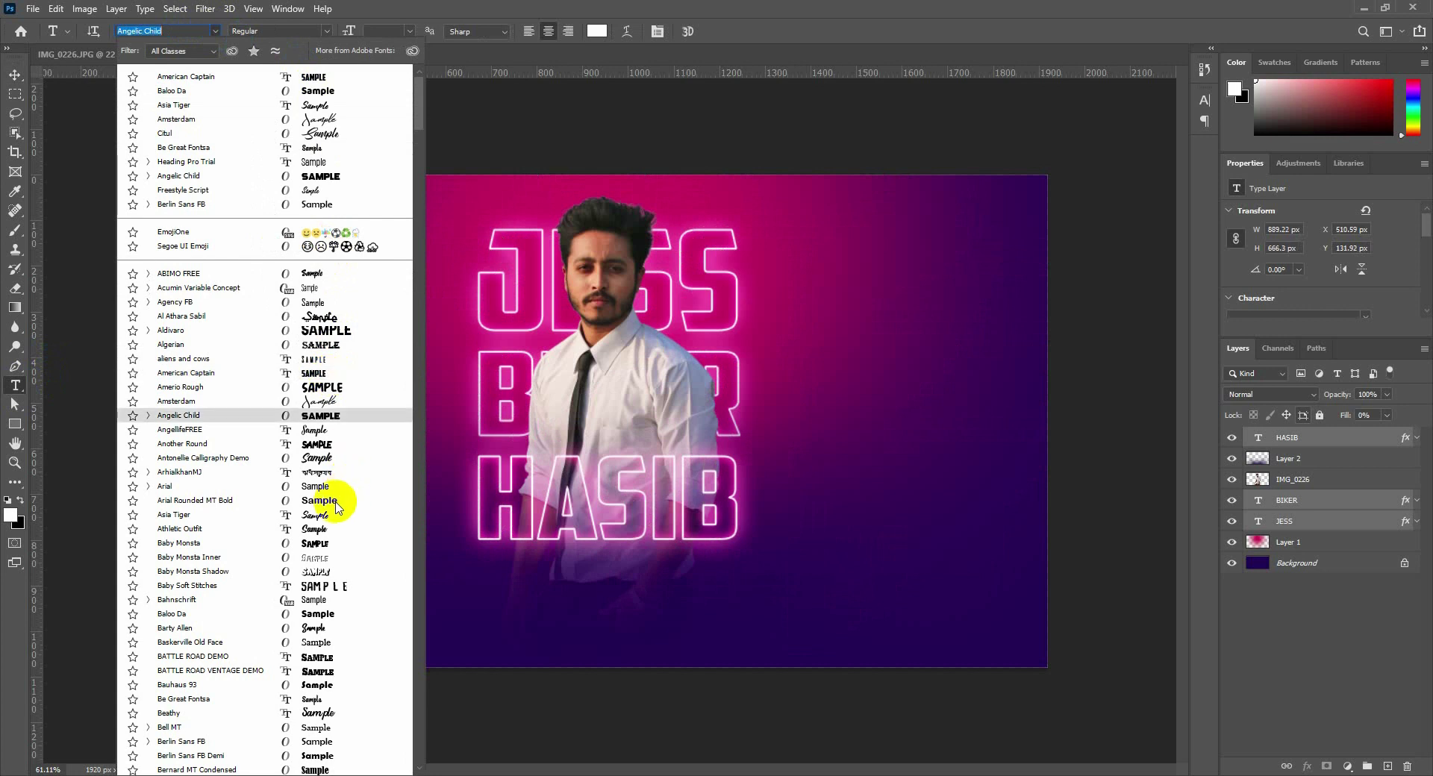
Preview other fonts on the three text layers, such as Blackhills Demo, Cabin Sketch and Colendra, without applying them
{"action": "scroll", "coordinate": [328, 508], "scroll_direction": "down", "scroll_amount": 3}
{"action": "scroll", "coordinate": [346, 544], "scroll_direction": "down", "scroll_amount": 3}
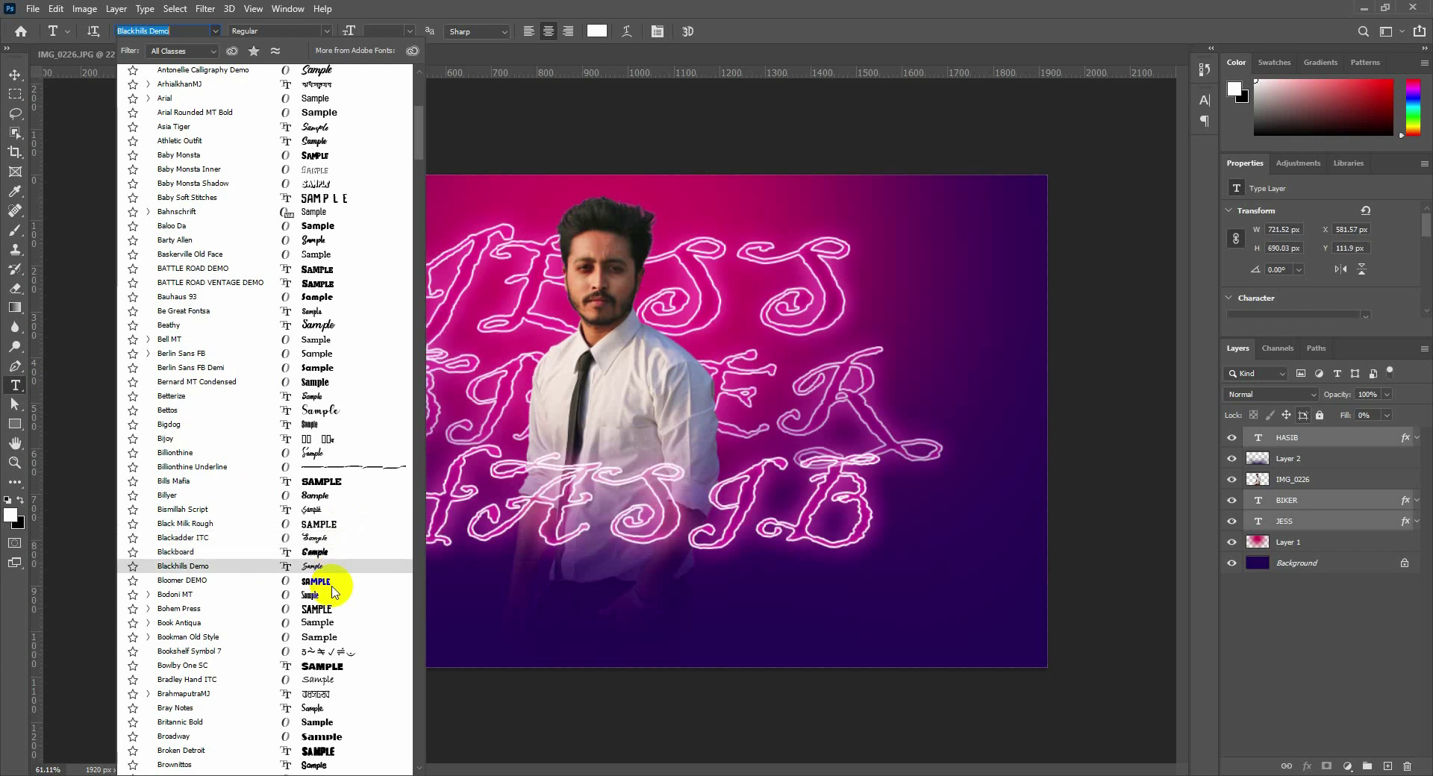
{"action": "scroll", "coordinate": [333, 590], "scroll_direction": "down", "scroll_amount": 3}
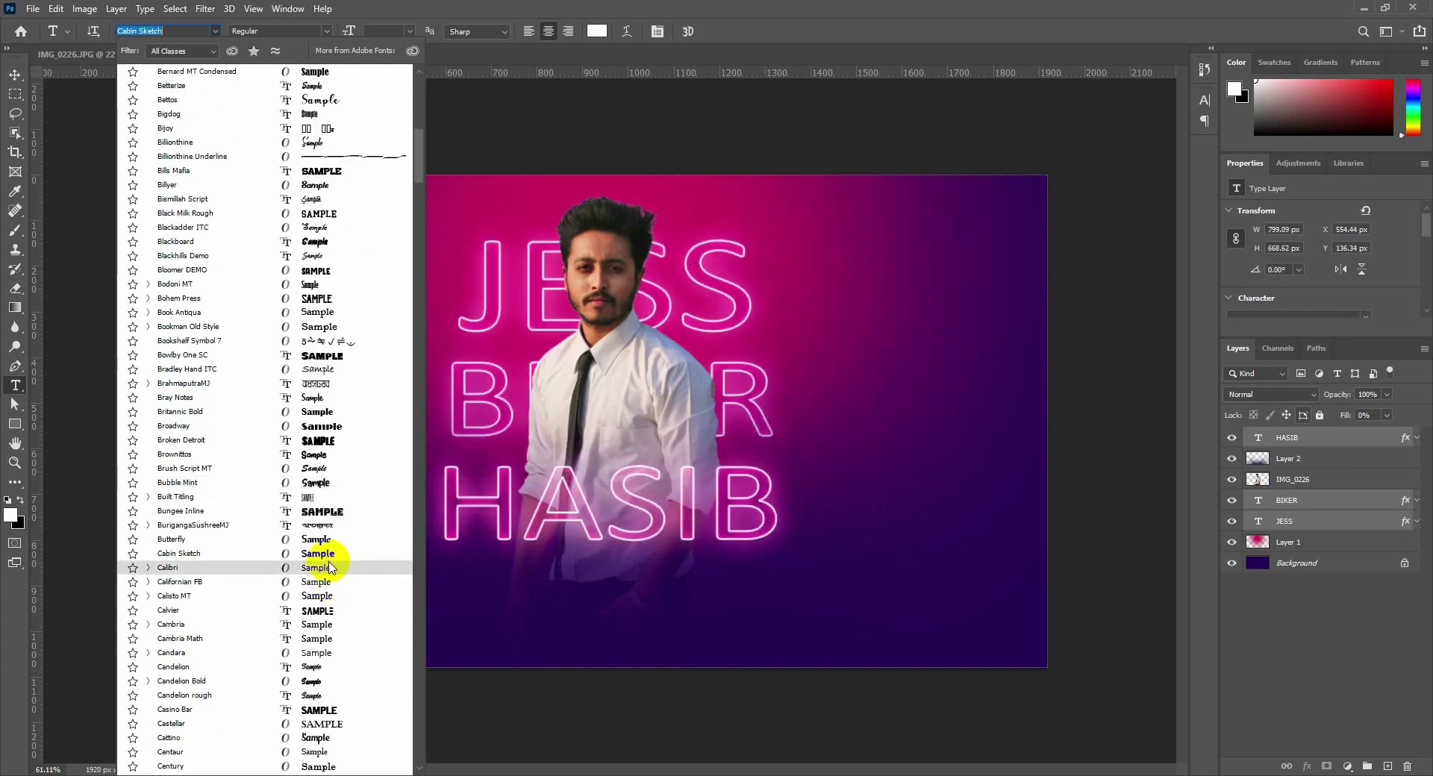
{"action": "scroll", "coordinate": [329, 582], "scroll_direction": "down", "scroll_amount": 4}
{"action": "scroll", "coordinate": [337, 593], "scroll_direction": "down", "scroll_amount": 1}
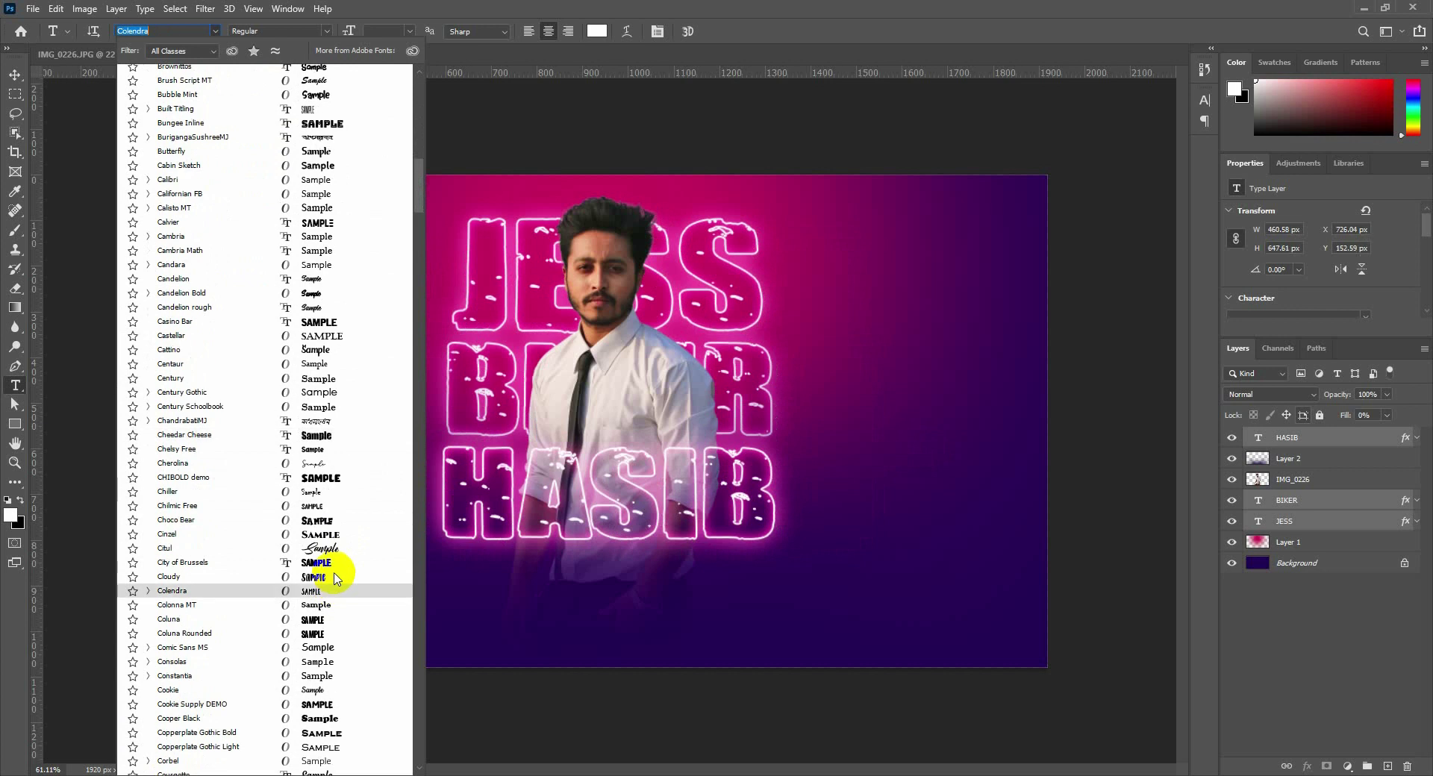
{"action": "key", "text": "Escape"}
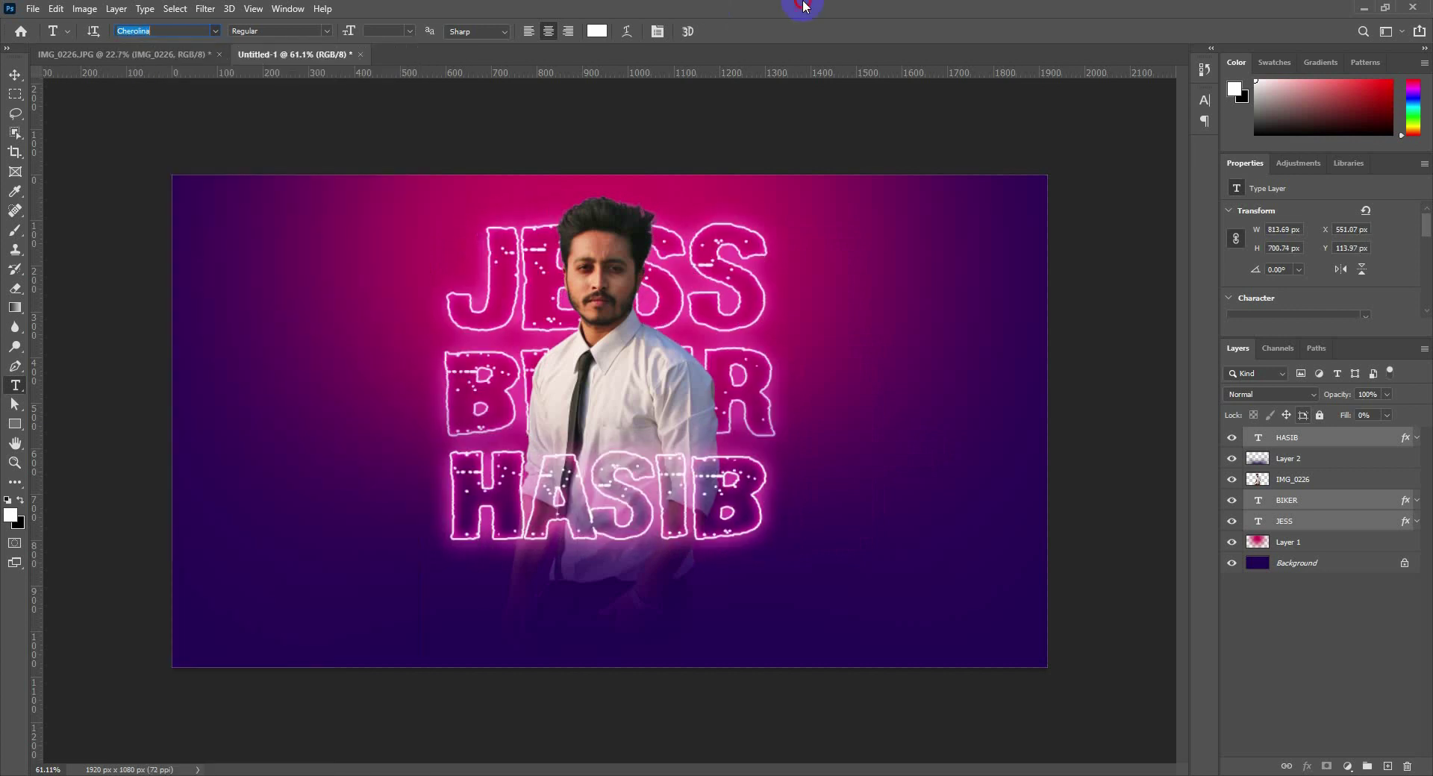
{"action": "left_click", "coordinate": [15, 75]}
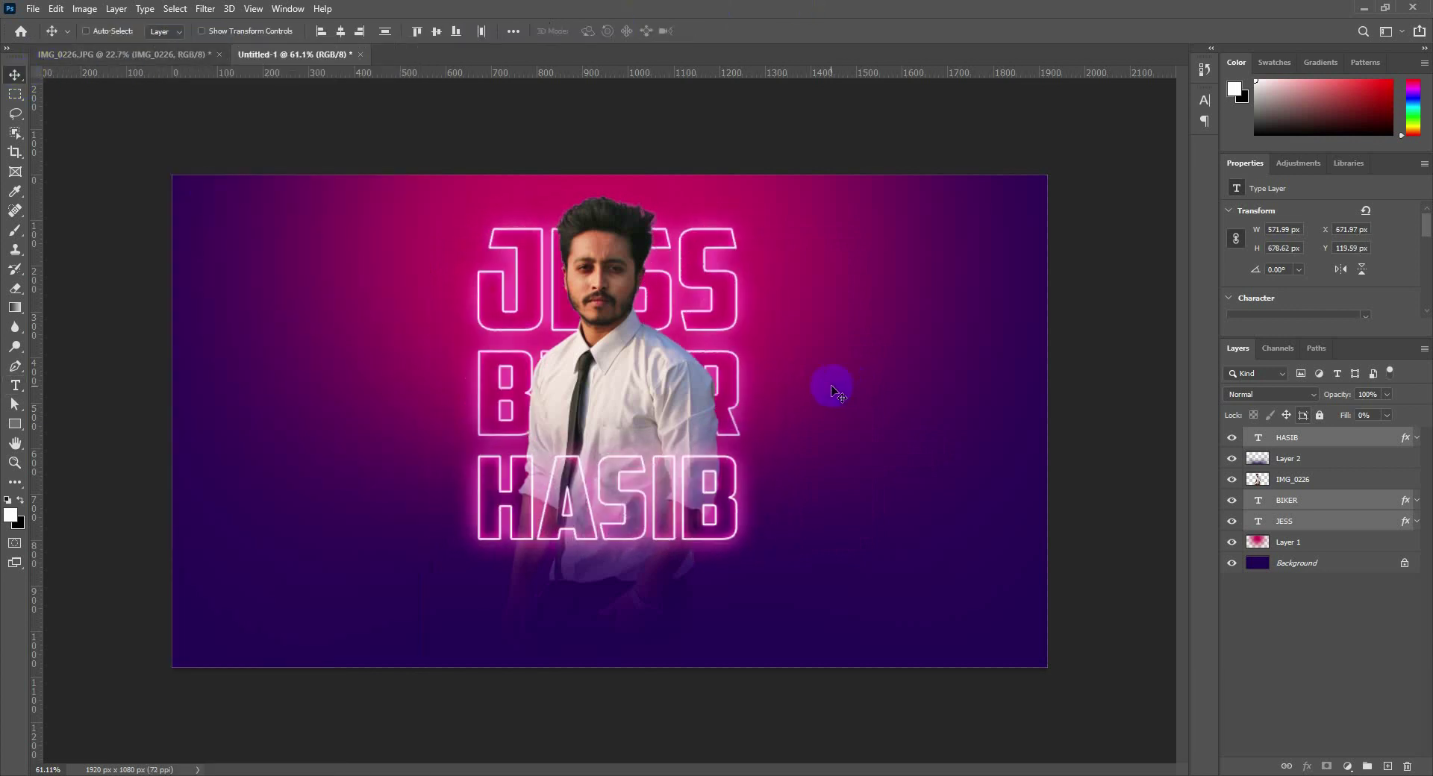
{"action": "mouse_move", "coordinate": [761, 378]}
{"action": "left_mouse_down"}
{"action": "mouse_move", "coordinate": [617, 361]}
{"action": "mouse_move", "coordinate": [753, 365]}
{"action": "left_mouse_up"}
Add a new topmost layer and set up a 200 px Soft Round brush with pink sampled from the artwork
{"action": "left_click", "coordinate": [1387, 766]}
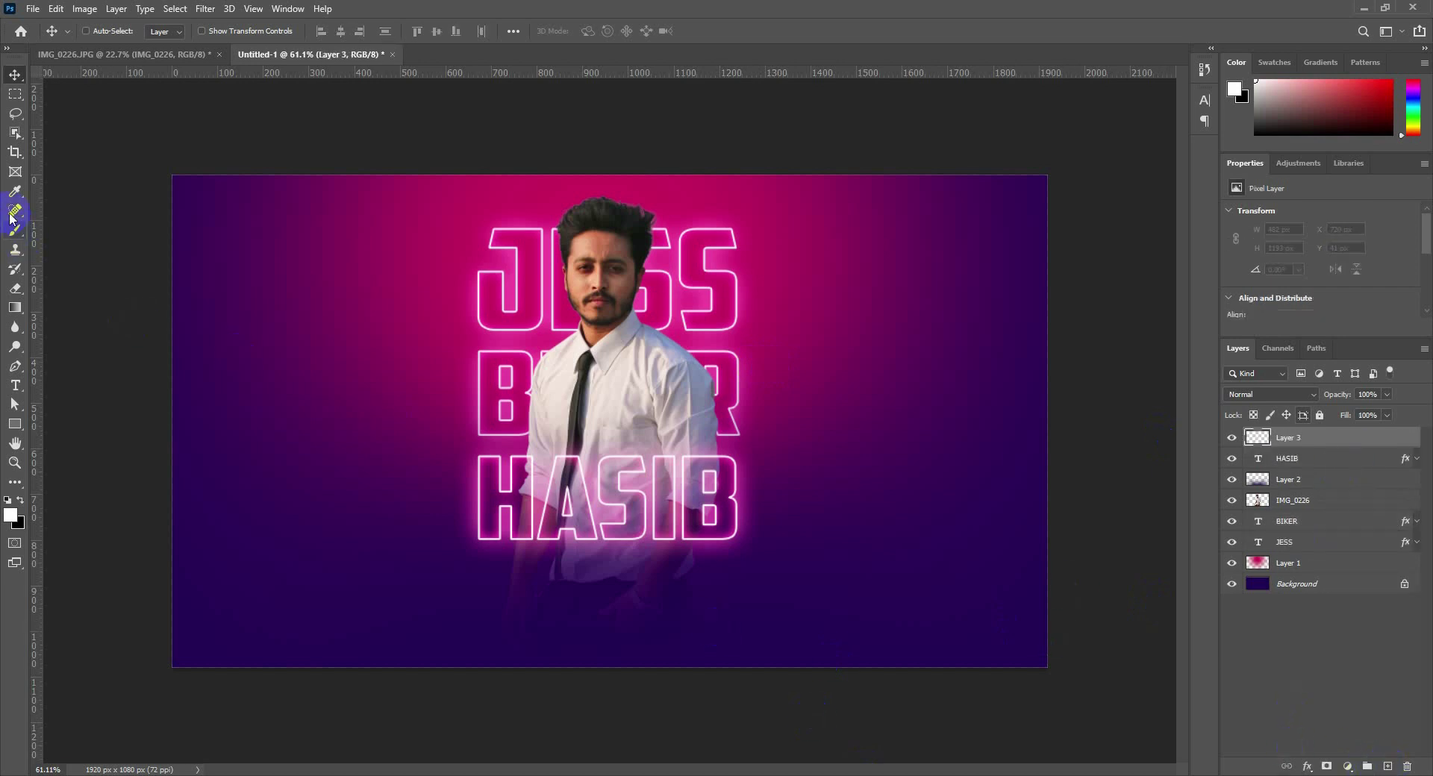
{"action": "left_click", "coordinate": [15, 230]}
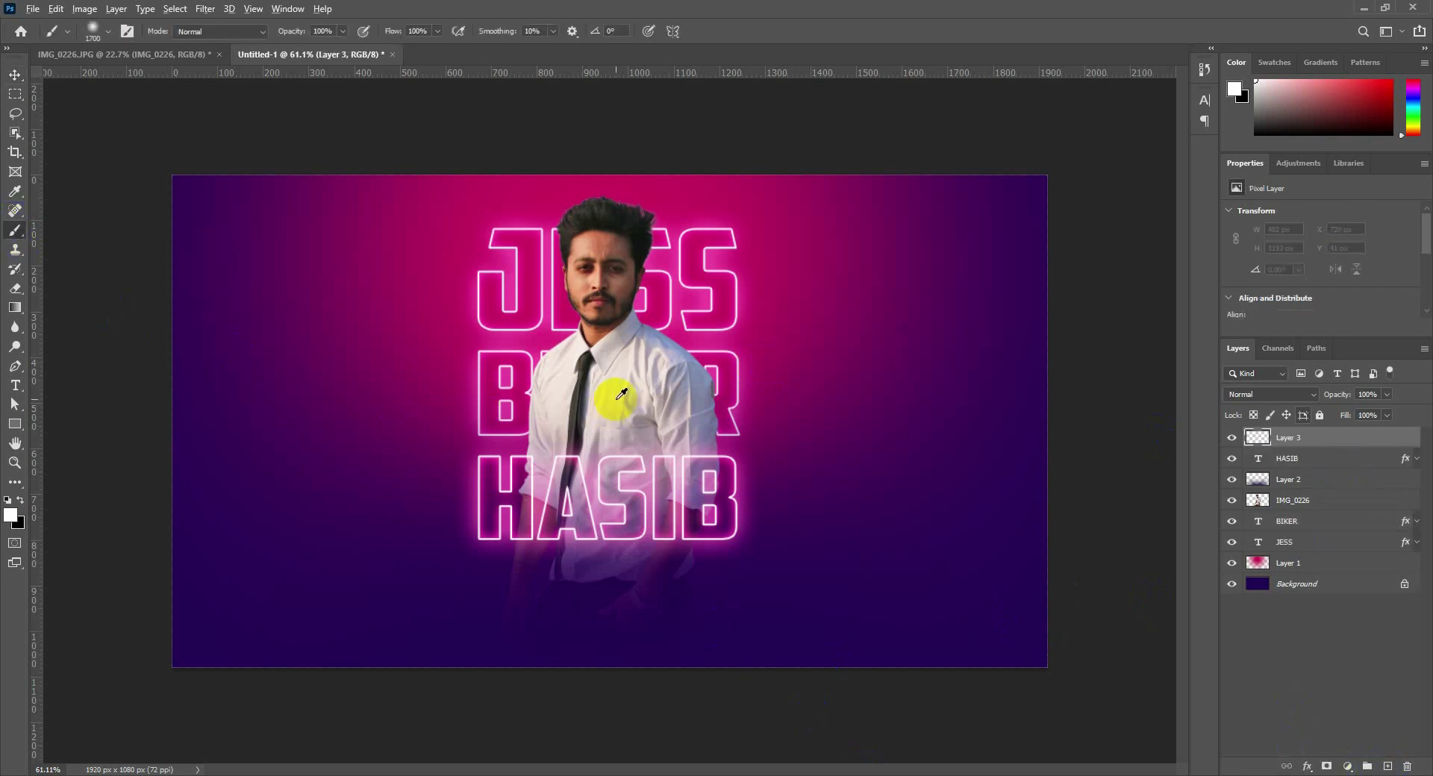
{"action": "left_click", "coordinate": [522, 382], "text": "alt"}
{"action": "key", "text": "bracketleft"}
{"action": "key", "text": "bracketleft"}
{"action": "key", "text": "bracketleft"}
{"action": "key", "text": "bracketleft"}
{"action": "key", "text": "bracketleft"}
{"action": "key", "text": "bracketleft"}
{"action": "key", "text": "bracketleft"}
{"action": "key", "text": "bracketleft"}
{"action": "key", "text": "bracketleft"}
{"action": "key", "text": "bracketleft"}
{"action": "key", "text": "bracketleft"}
{"action": "key", "text": "bracketleft"}
{"action": "key", "text": "bracketleft"}
{"action": "key", "text": "bracketleft"}
{"action": "key", "text": "bracketleft"}
{"action": "key", "text": "bracketleft"}
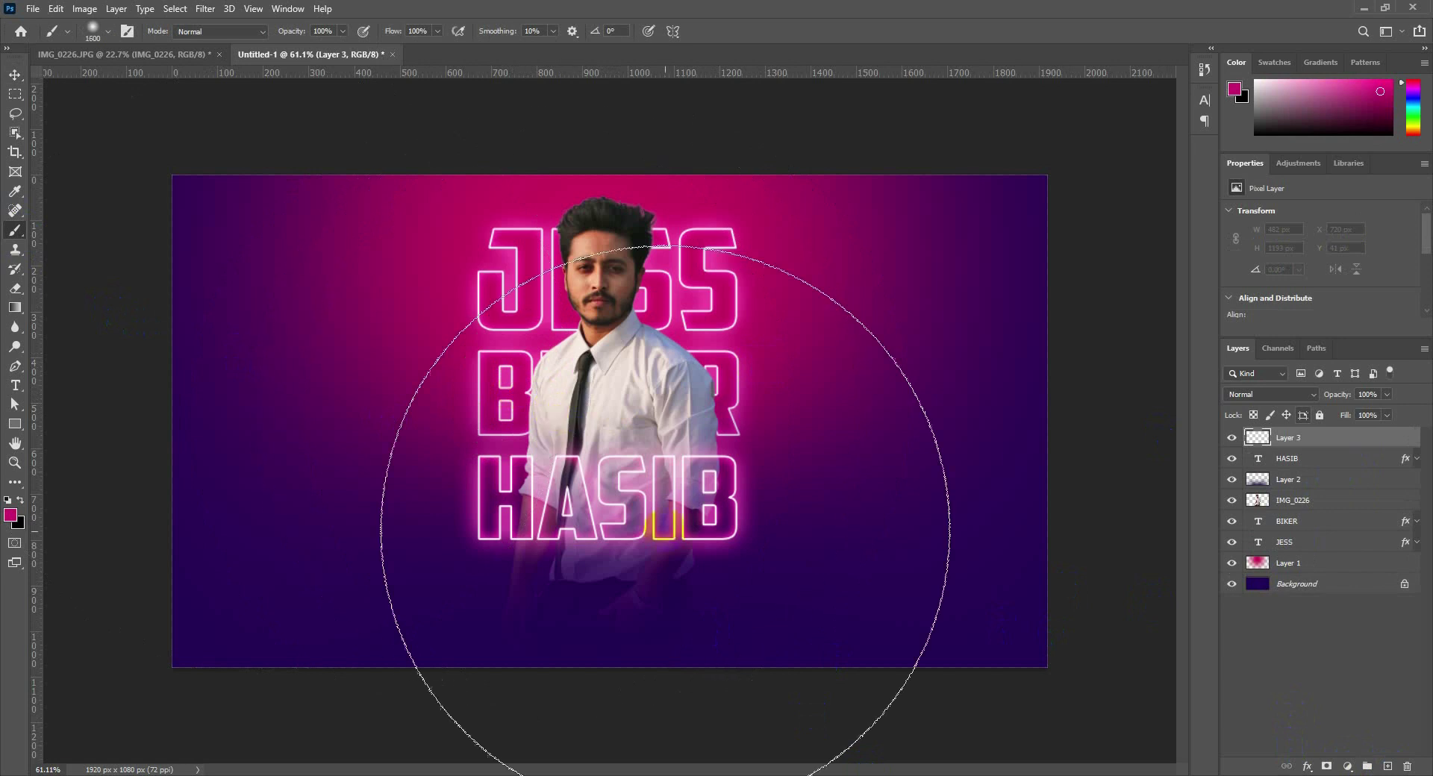
{"action": "right_click", "coordinate": [497, 464]}
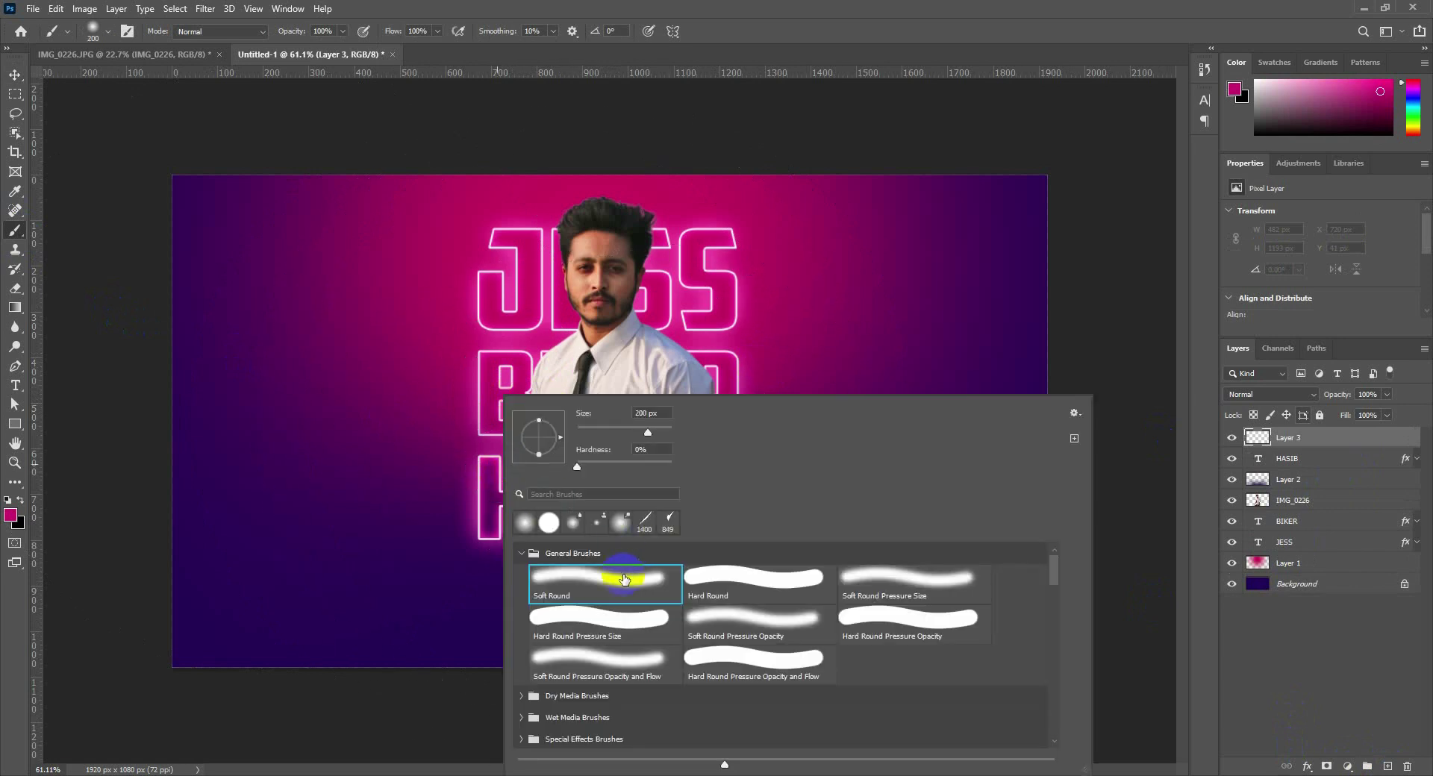
Paint soft lighter-pink glows with a 300 px brush on both sides of the shirt, beside the head and at the collar
{"action": "left_click", "coordinate": [11, 515]}
{"action": "mouse_move", "coordinate": [926, 512]}
{"action": "left_mouse_down"}
{"action": "mouse_move", "coordinate": [920, 479]}
{"action": "mouse_move", "coordinate": [902, 482]}
{"action": "left_mouse_up"}
{"action": "left_click", "coordinate": [1119, 476]}
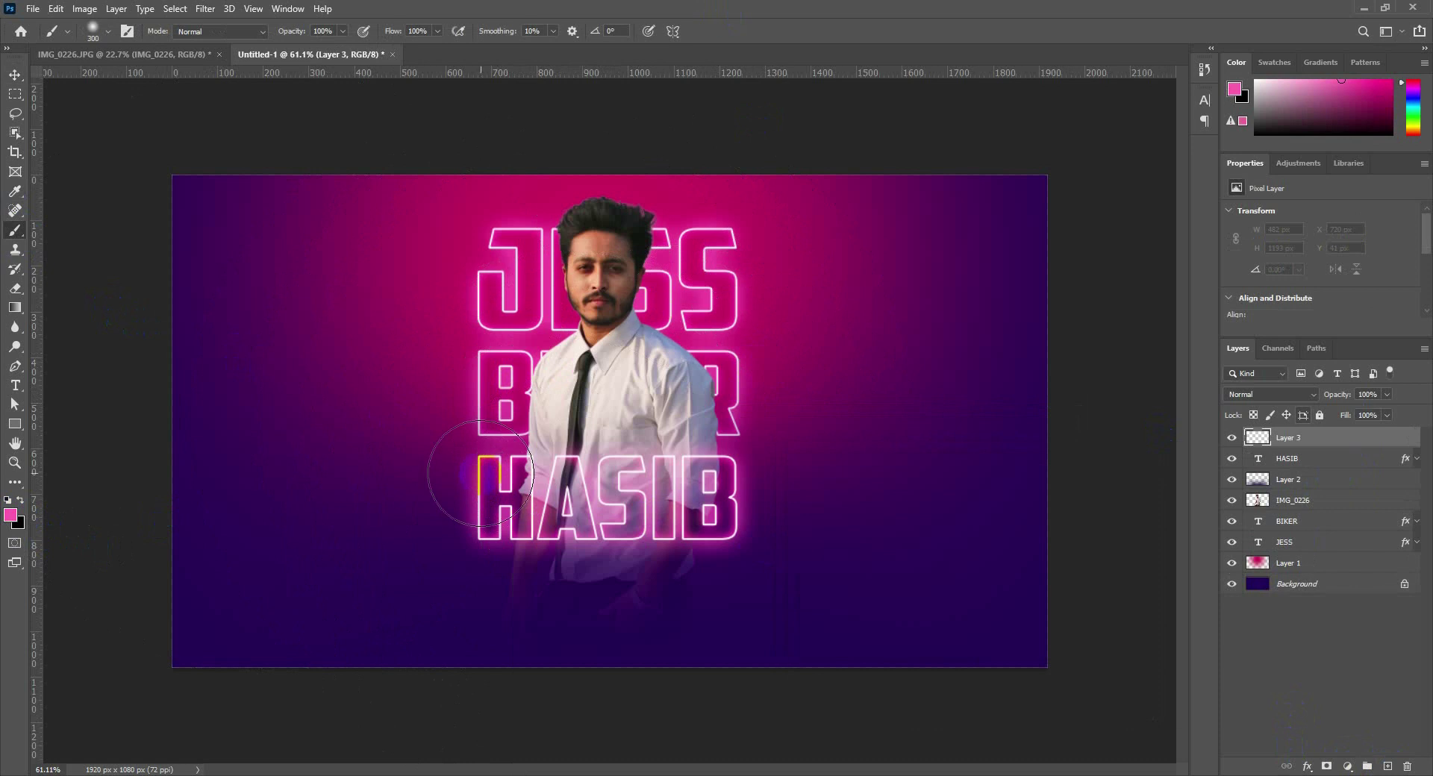
{"action": "left_click", "coordinate": [477, 439]}
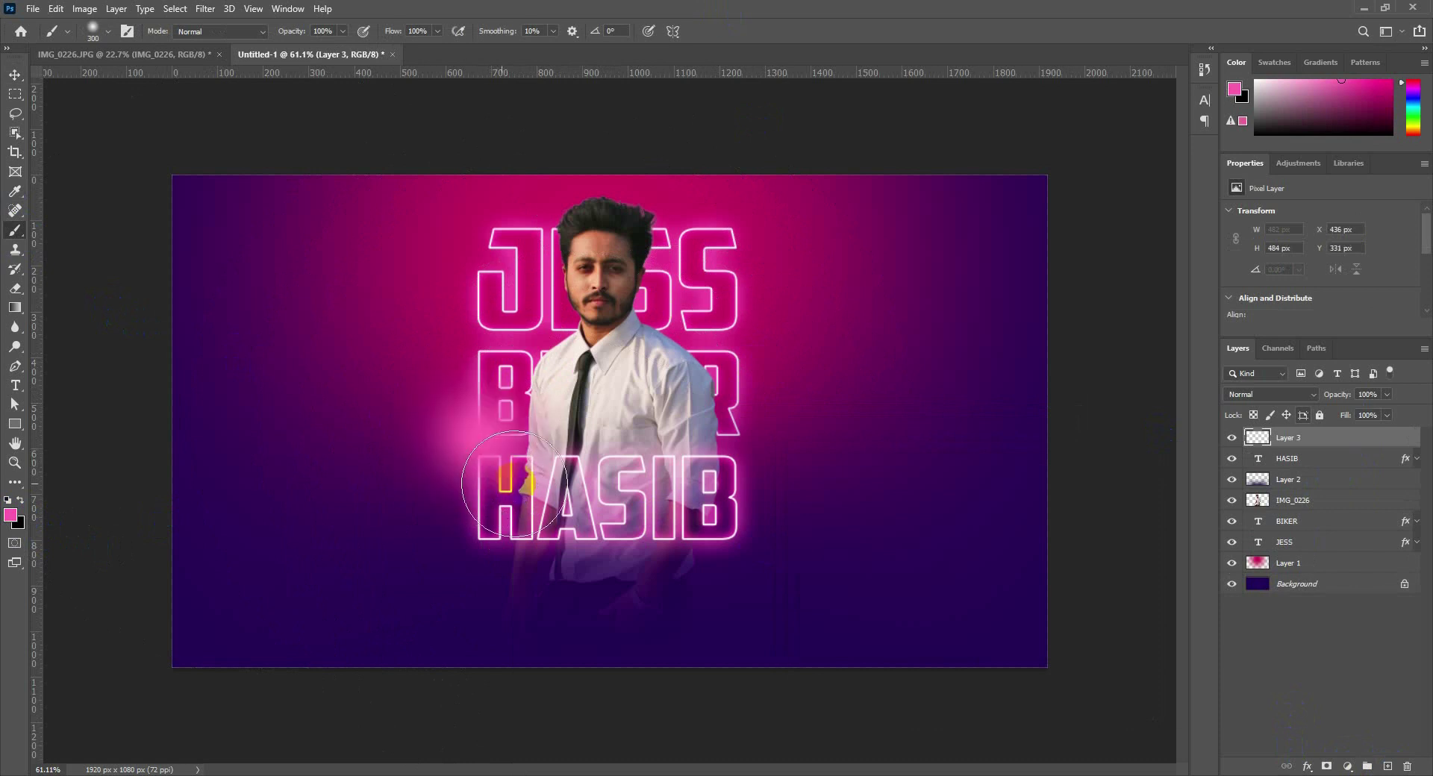
{"action": "left_click", "coordinate": [722, 461]}
{"action": "left_click", "coordinate": [664, 261]}
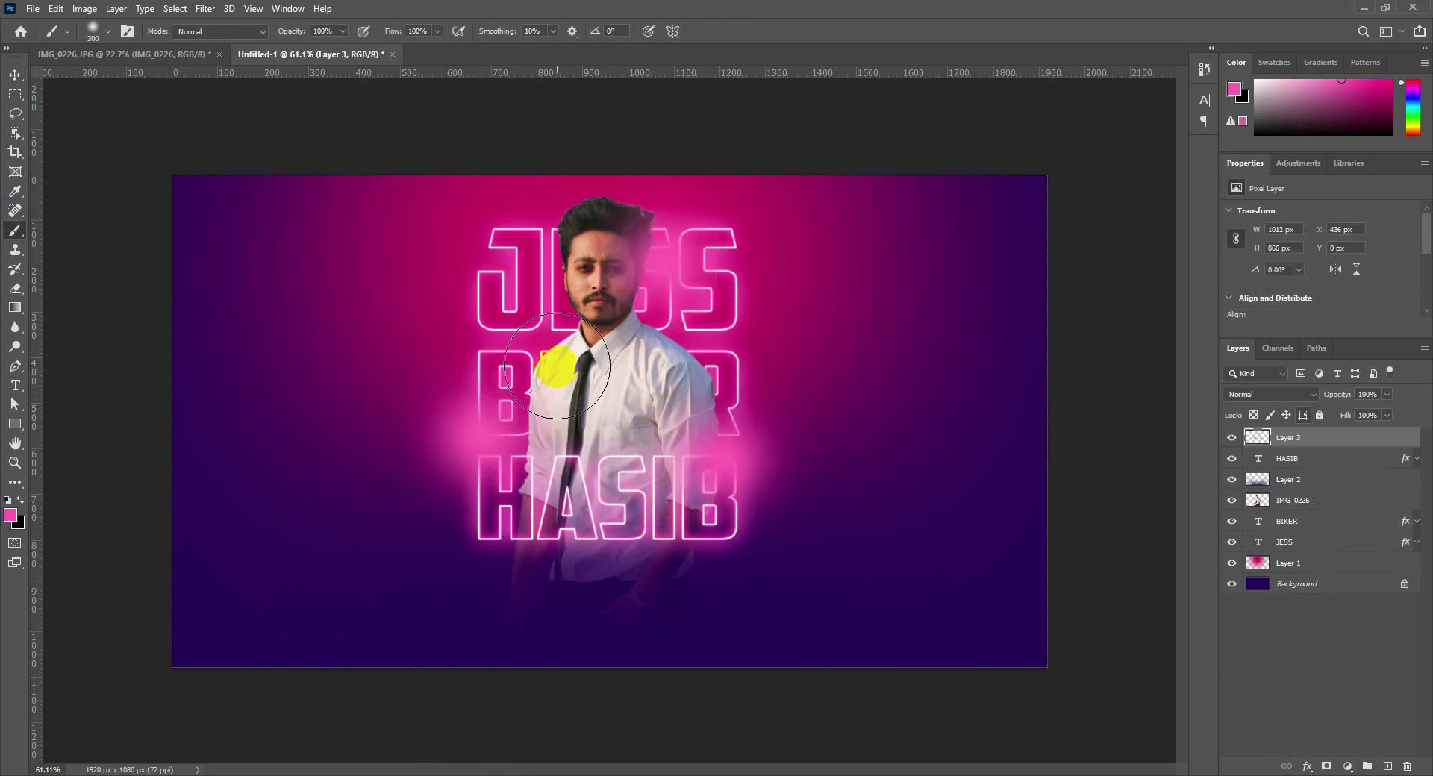
{"action": "left_click_drag", "start_coordinate": [556, 366], "coordinate": [578, 345]}
Set the painted glow layer's blend mode to Lighten and its opacity to 60%
{"action": "left_click_drag", "start_coordinate": [1268, 394], "coordinate": [1263, 504]}
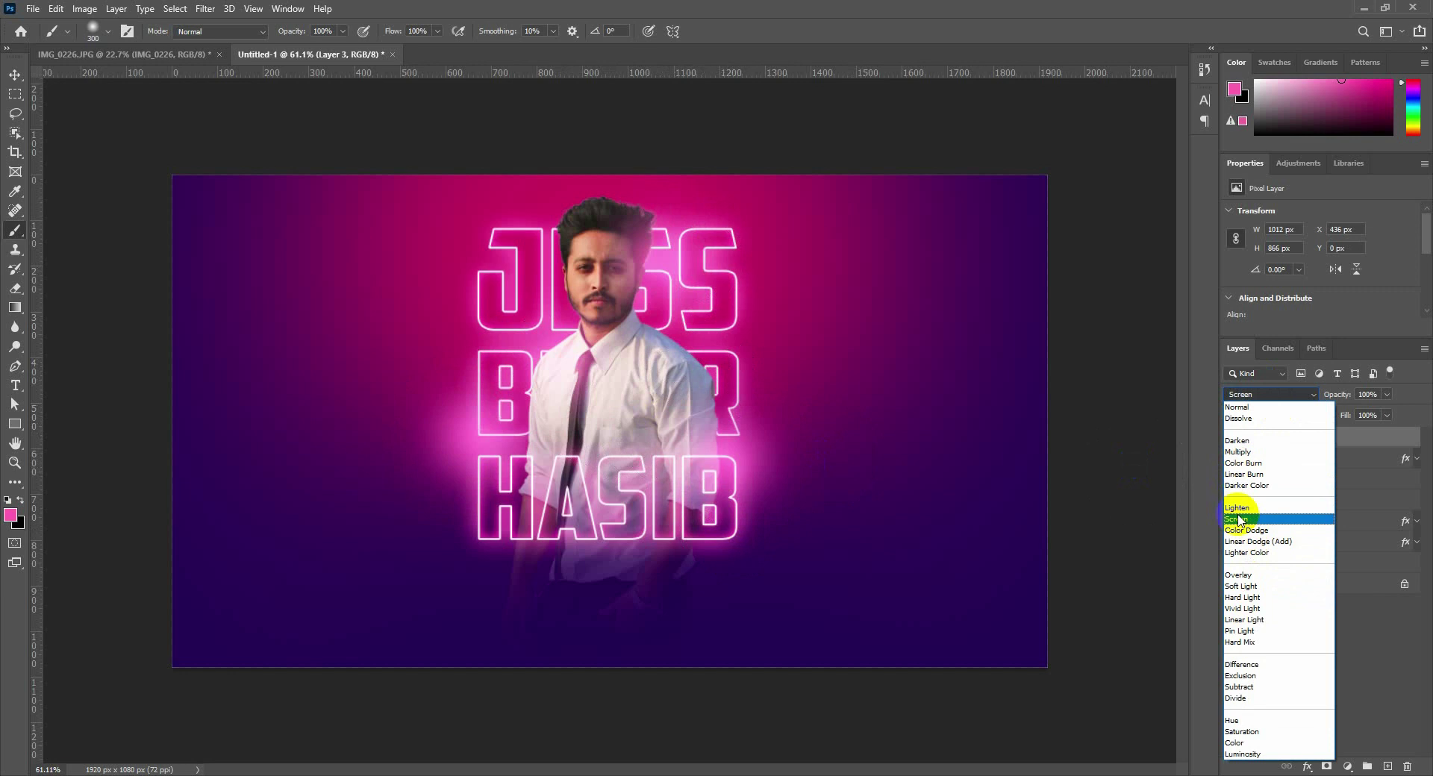
{"action": "left_click", "coordinate": [1238, 507]}
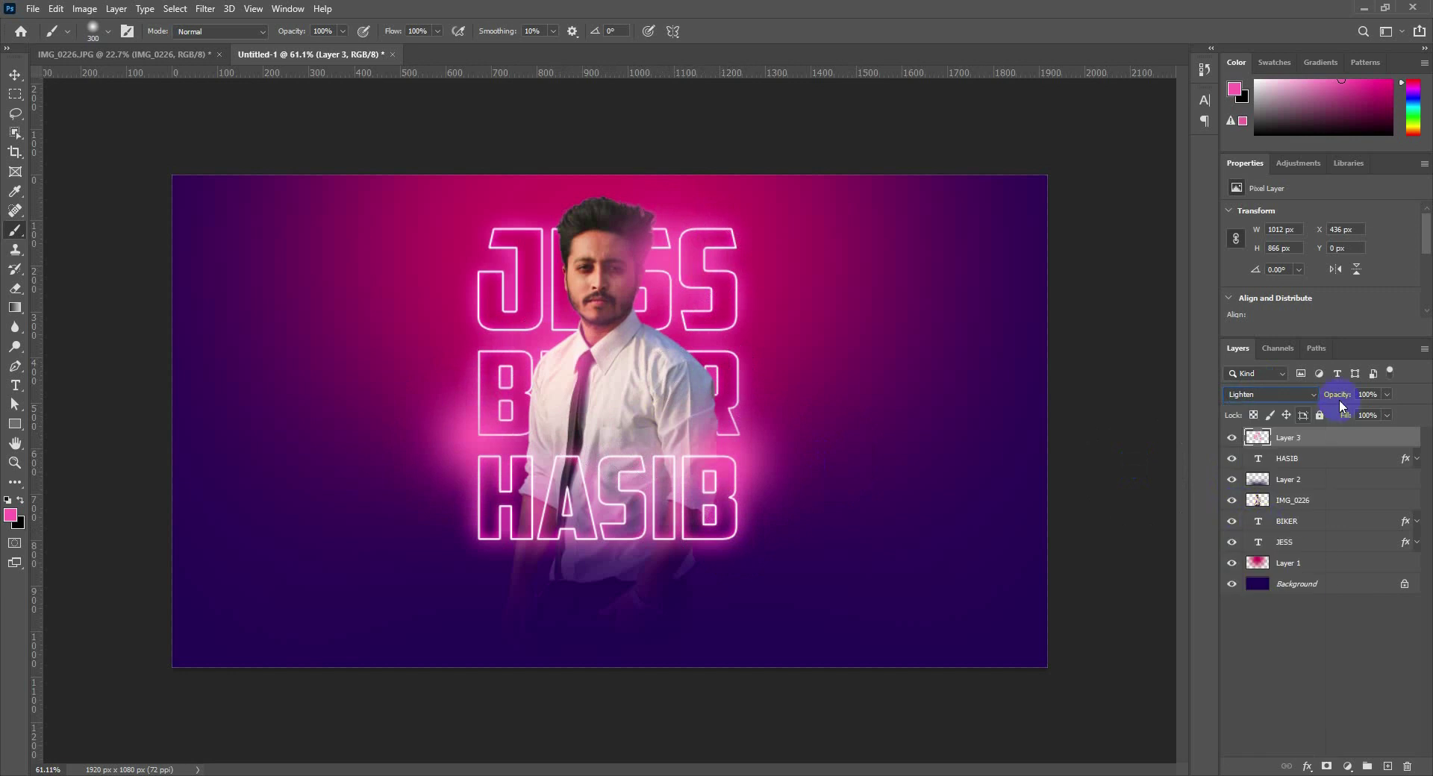
{"action": "left_click_drag", "start_coordinate": [1340, 403], "coordinate": [1310, 388]}
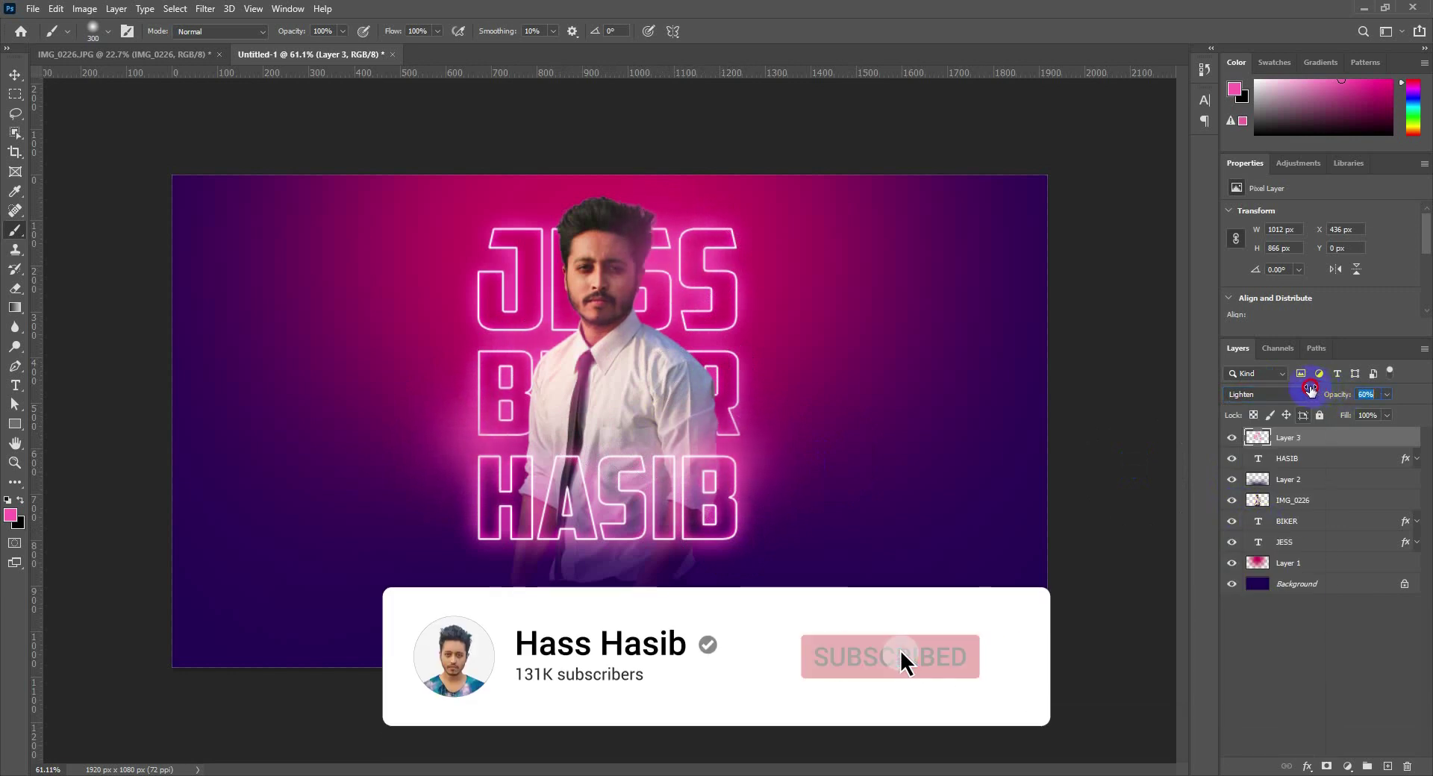
Add another new layer and choose the Pincel muestreado 1 brush from the Cloud Brushes set
{"action": "left_click", "coordinate": [1387, 766]}
{"action": "right_click", "coordinate": [719, 371]}
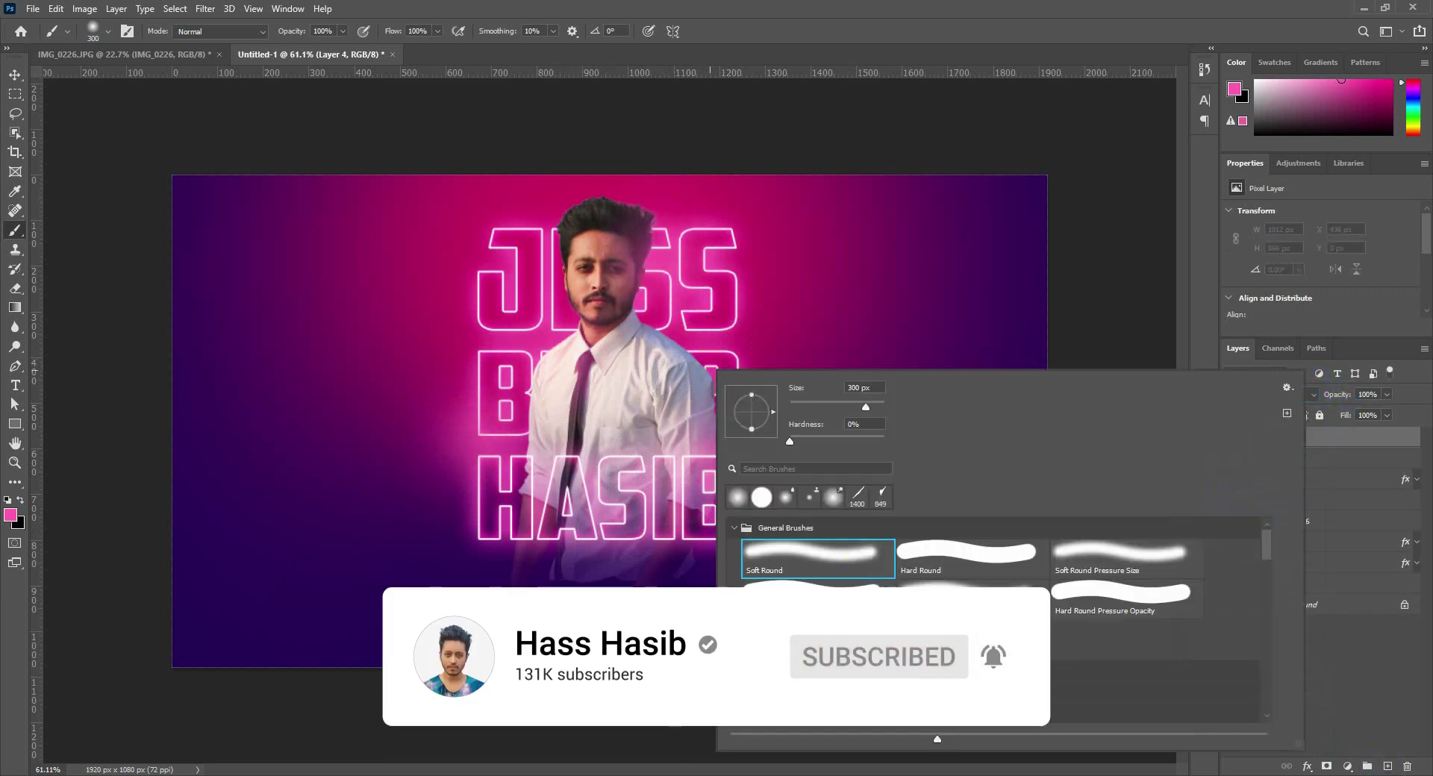
{"action": "scroll", "coordinate": [818, 644], "scroll_direction": "down", "scroll_amount": 6}
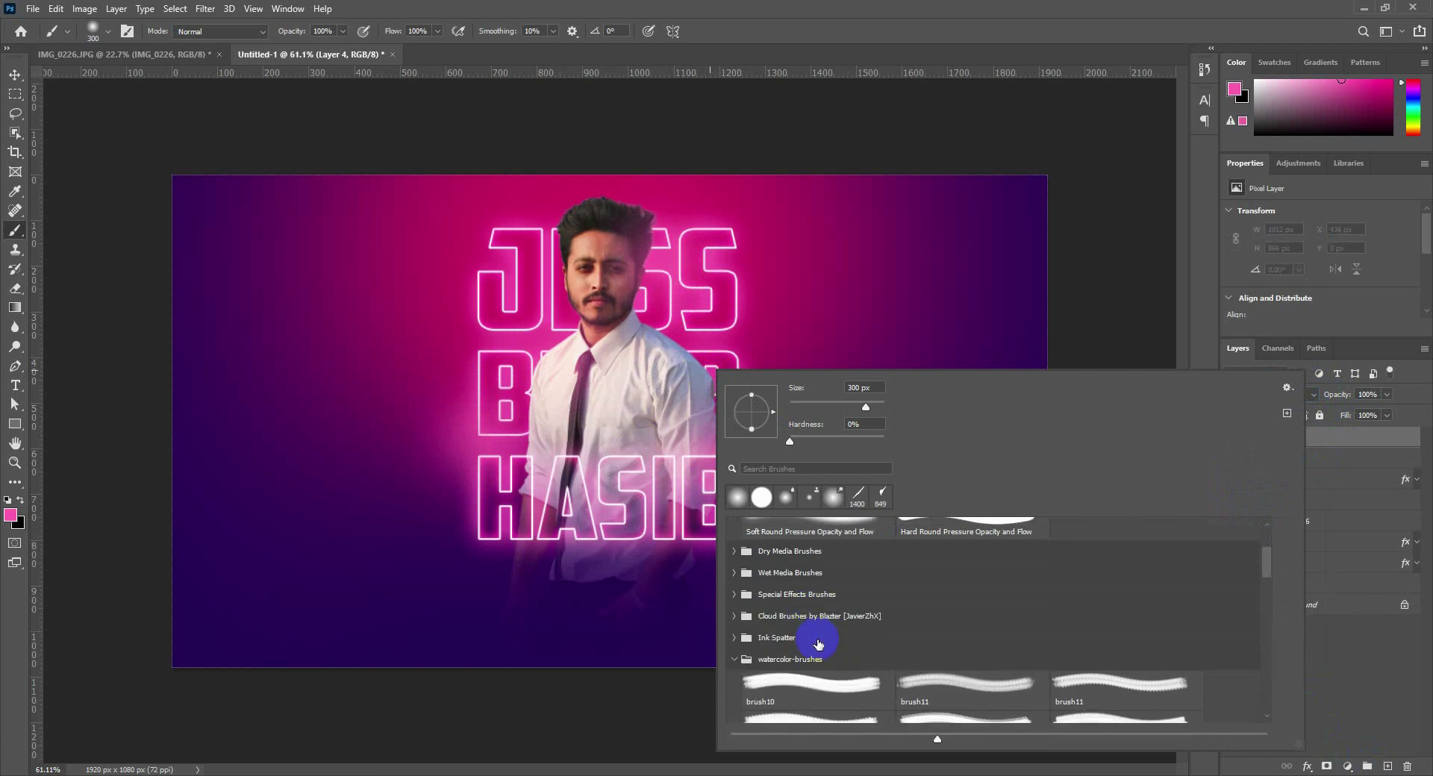
{"action": "left_click", "coordinate": [736, 618]}
{"action": "scroll", "coordinate": [803, 623], "scroll_direction": "down", "scroll_amount": 1}
{"action": "left_click", "coordinate": [810, 603]}
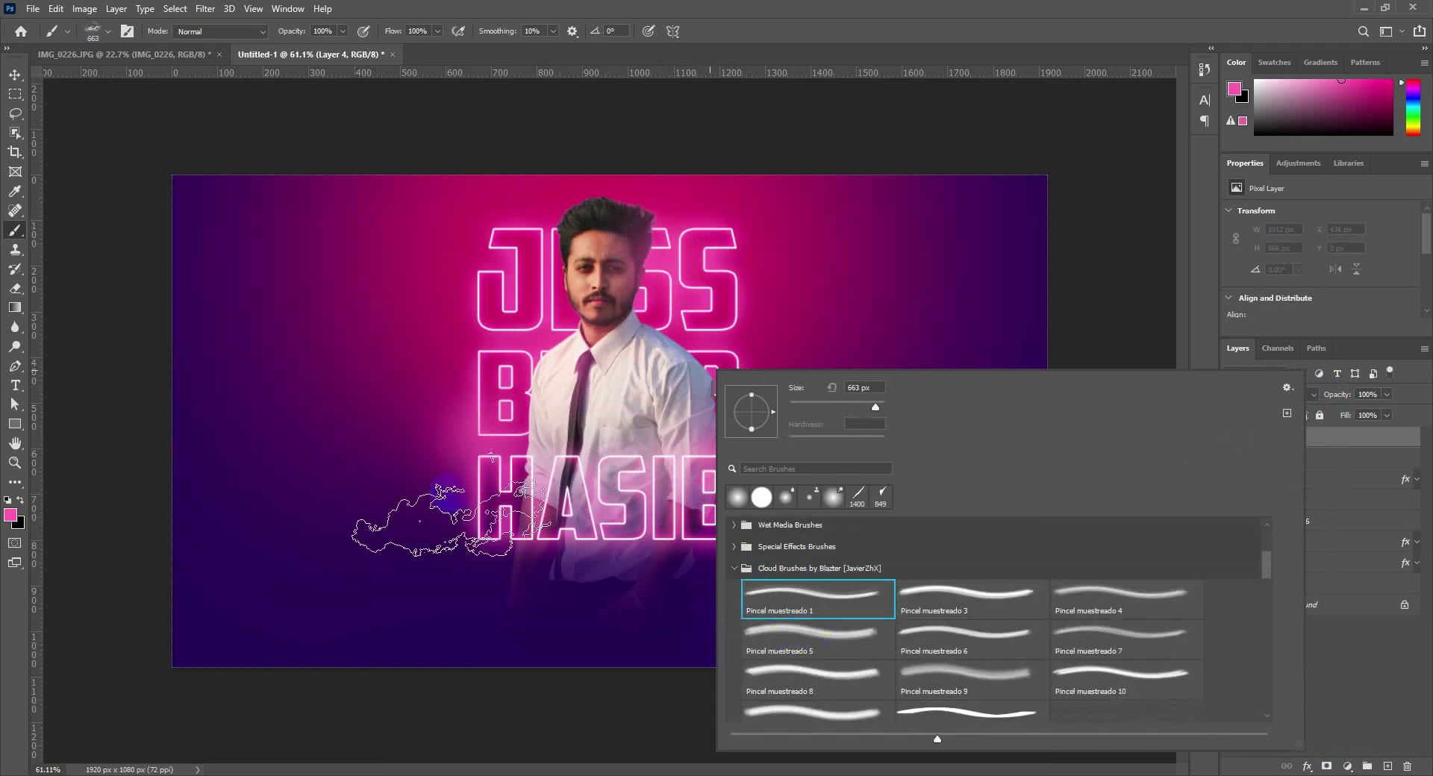
Stamp one pink cloud on the new layer beside the portrait's shoulder, undoing the trial stamp near the bottom word
{"action": "left_click", "coordinate": [524, 543]}
{"action": "key", "text": "ctrl+z"}
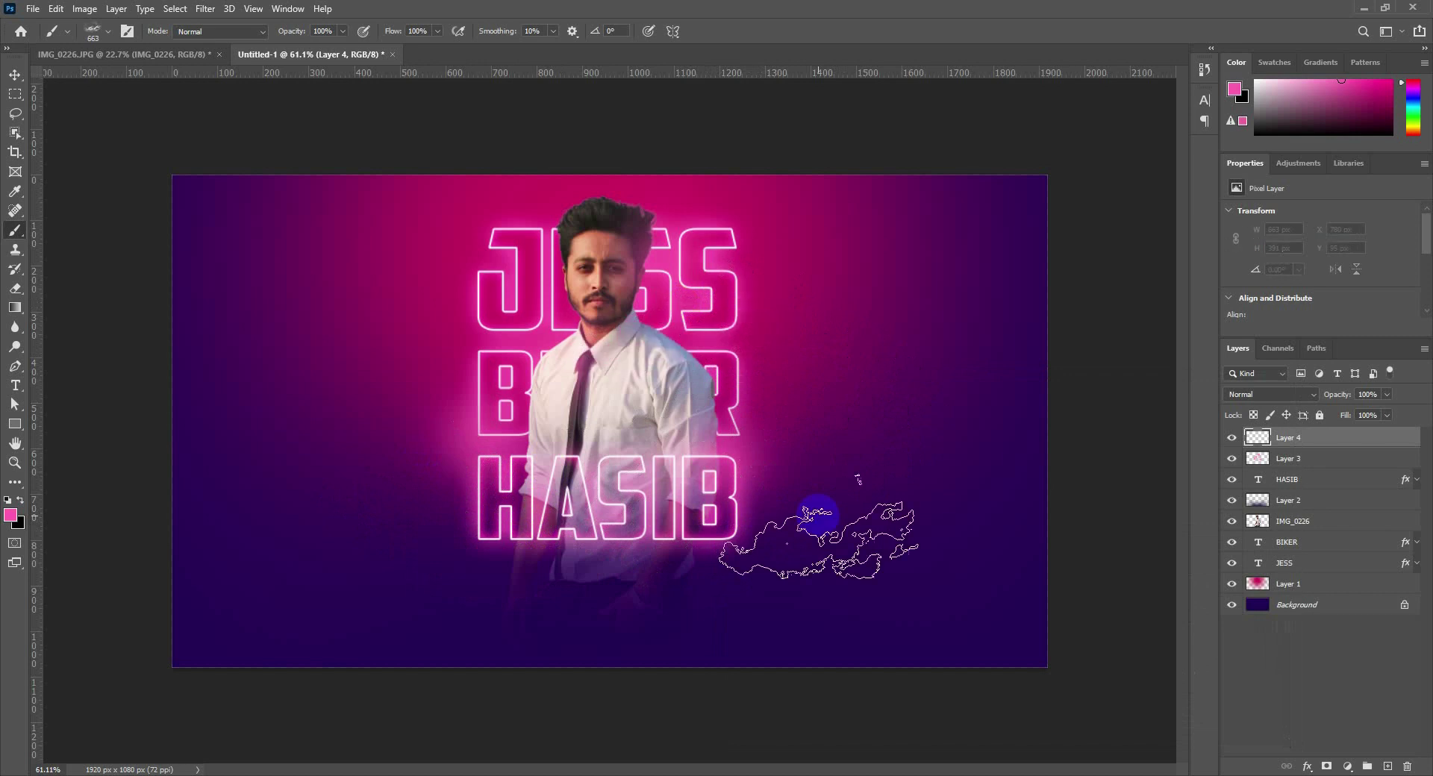
{"action": "right_click", "coordinate": [844, 323]}
{"action": "left_click", "coordinate": [815, 325]}
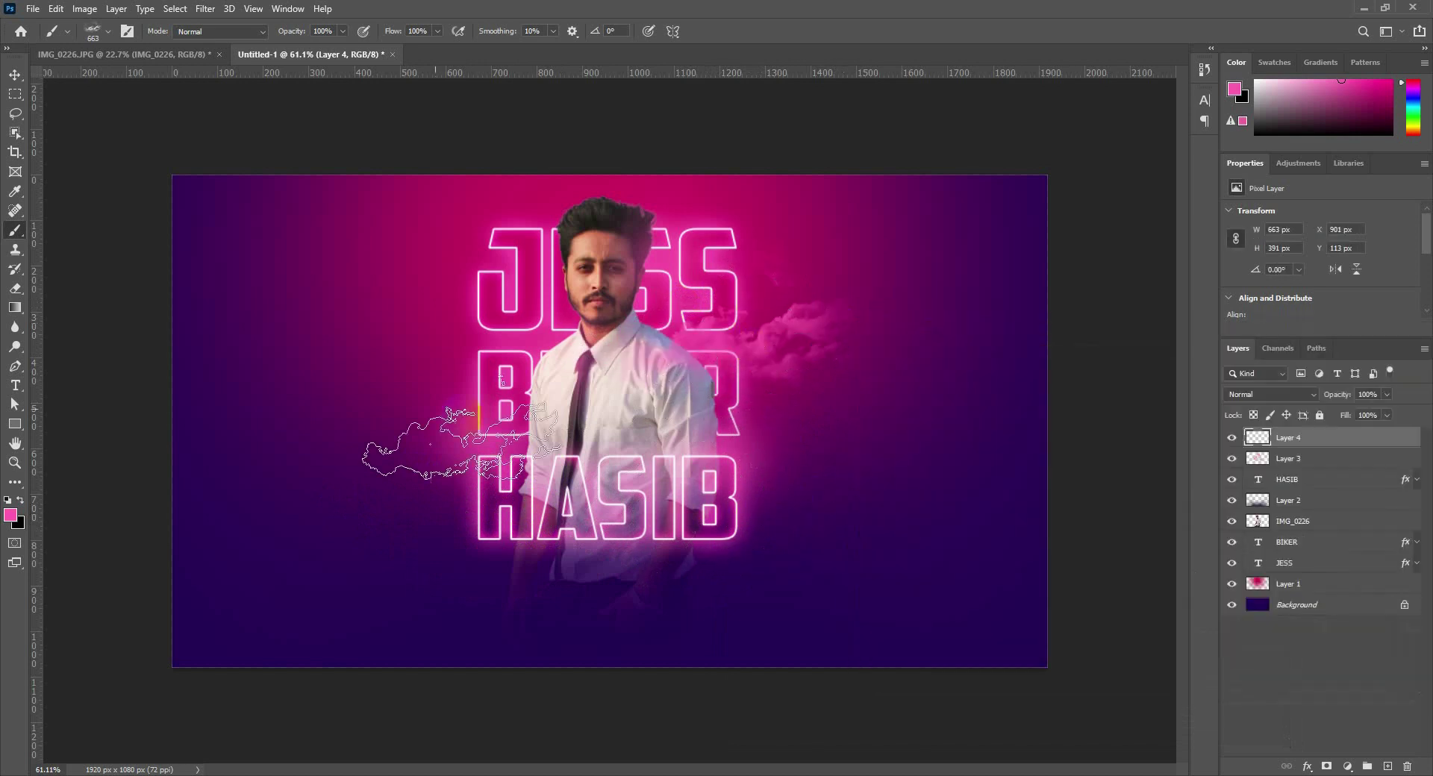
Apply a Gaussian Blur with a radius of 8.8 pixels to the cloud layer
{"action": "left_click", "coordinate": [15, 75]}
{"action": "left_click", "coordinate": [205, 8]}
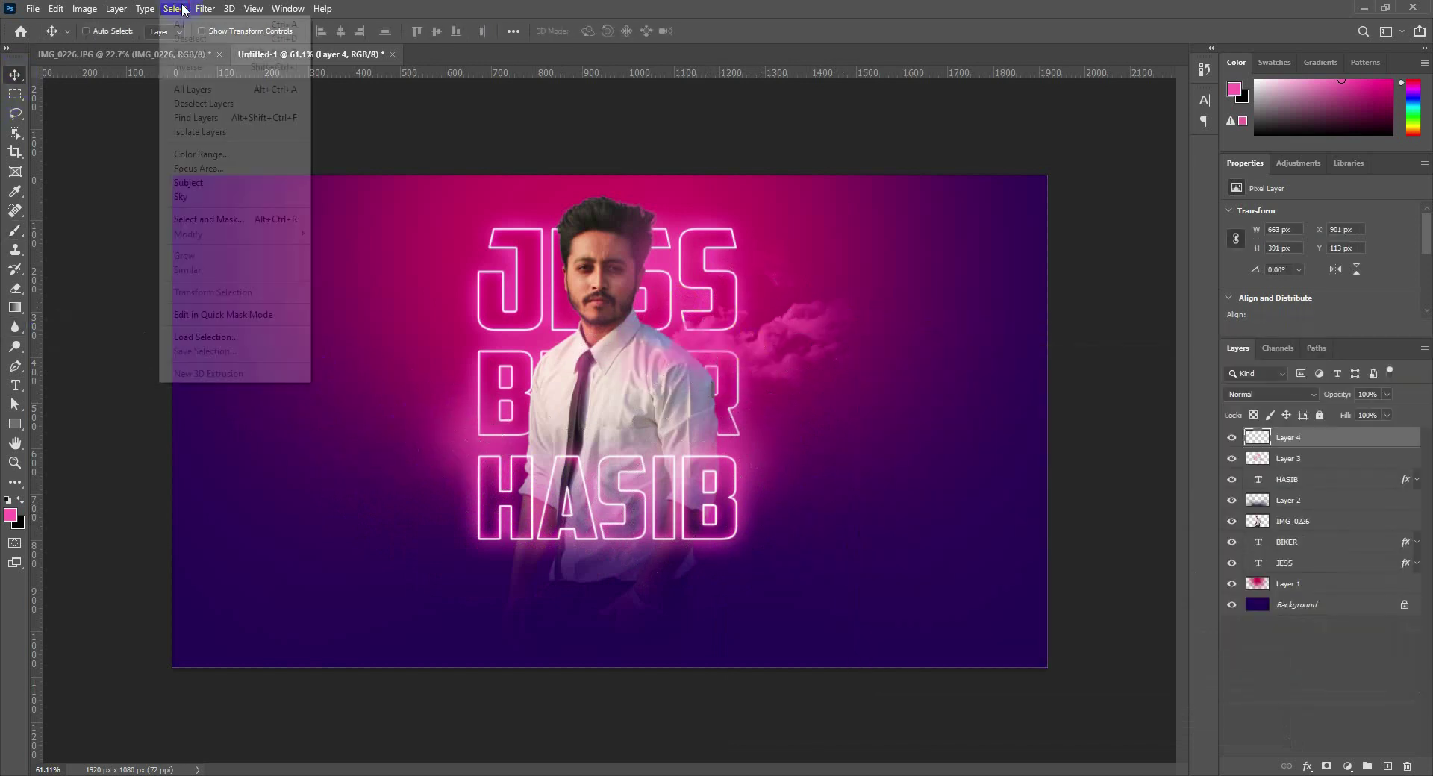
{"action": "mouse_move", "coordinate": [254, 199]}
{"action": "left_click", "coordinate": [446, 249]}
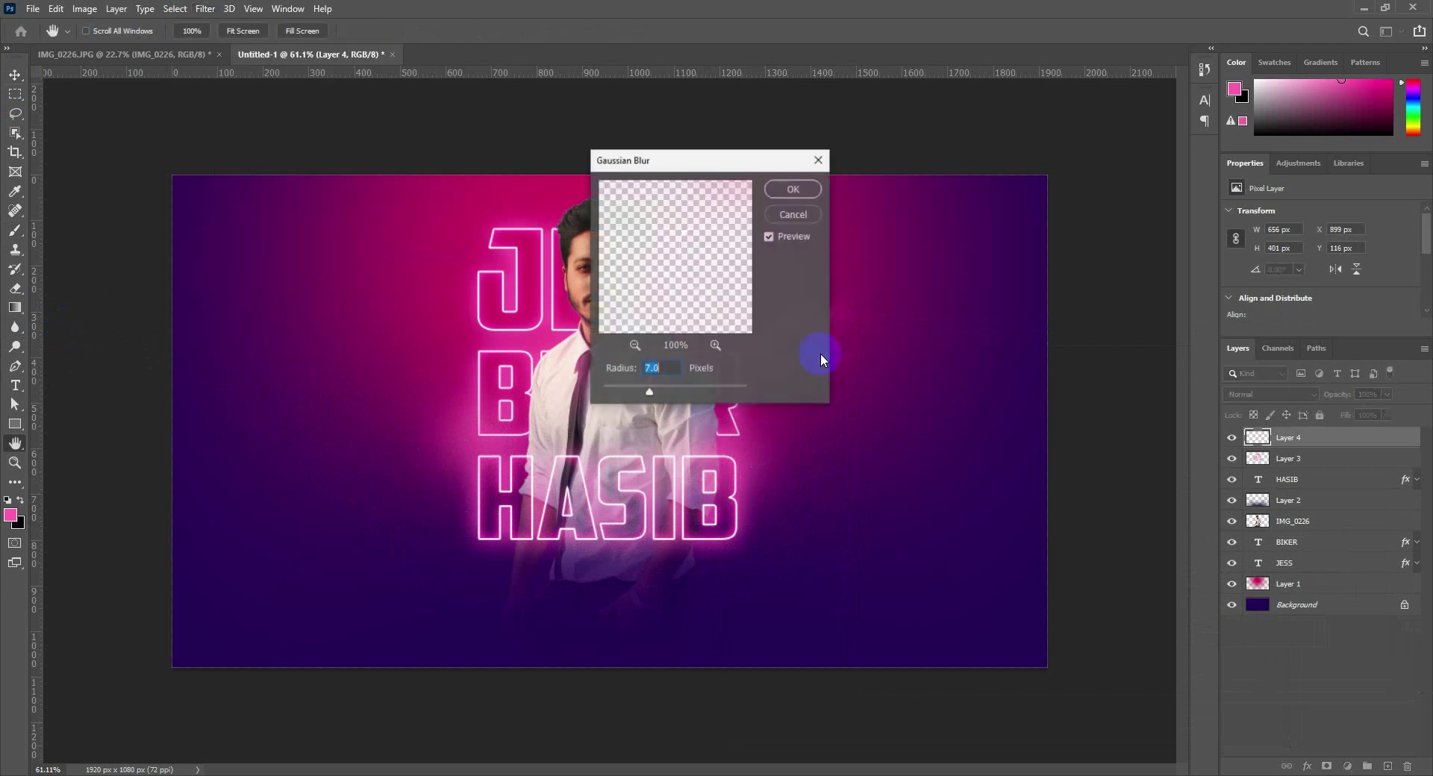
{"action": "left_click_drag", "start_coordinate": [750, 161], "coordinate": [368, 189]}
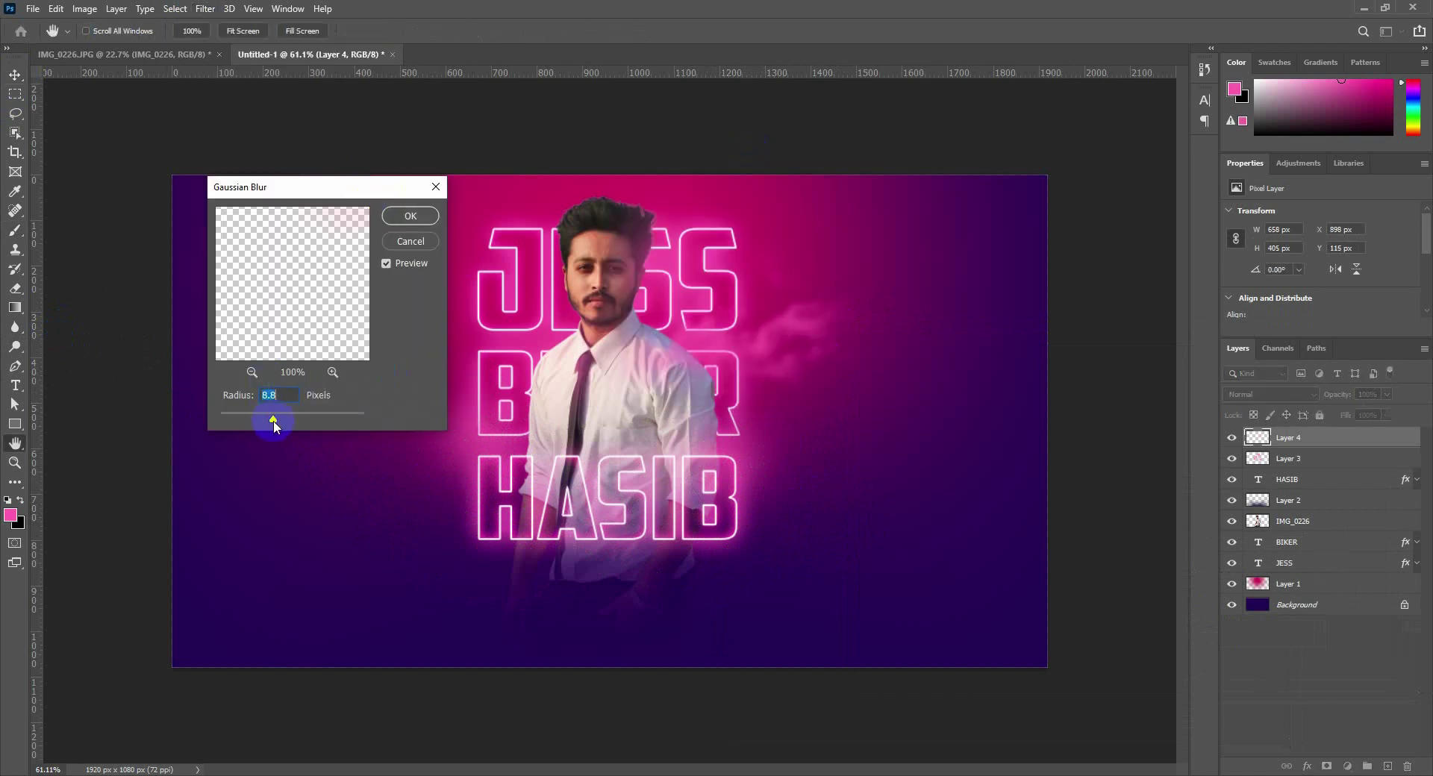
{"action": "left_click", "coordinate": [410, 216]}
Move the blurred cloud about 108 px toward the portrait and place its layer directly below the three text layers
{"action": "left_click_drag", "start_coordinate": [830, 365], "coordinate": [787, 360]}
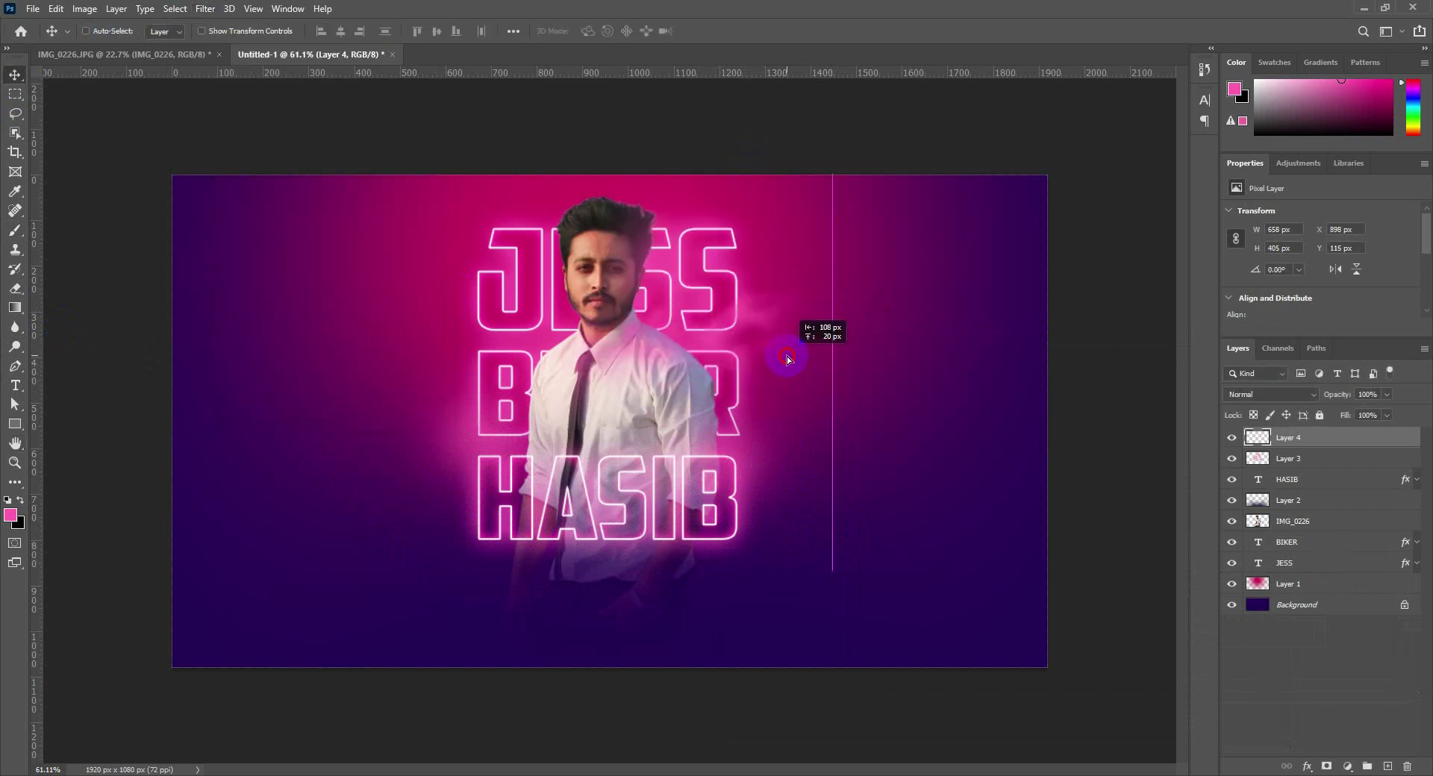
{"action": "left_click_drag", "start_coordinate": [1322, 435], "coordinate": [1301, 565]}
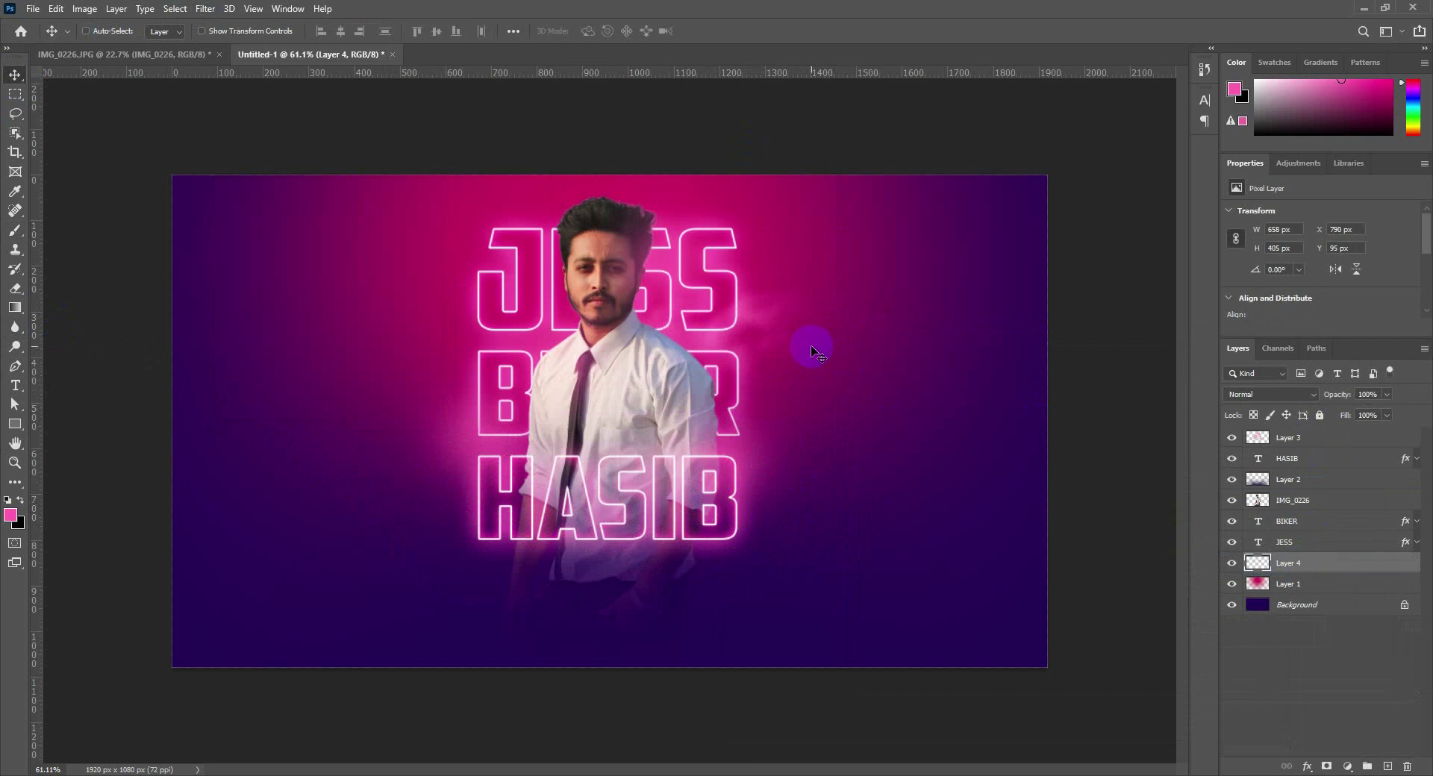
Place cloud copies beside the middle word and near the head, enlarging the upper copy to about 1168 px wide
{"action": "left_click_drag", "start_coordinate": [812, 346], "coordinate": [616, 443]}
{"action": "left_click_drag", "start_coordinate": [610, 443], "coordinate": [588, 236], "text": "alt"}
{"action": "key", "text": "ctrl+t"}
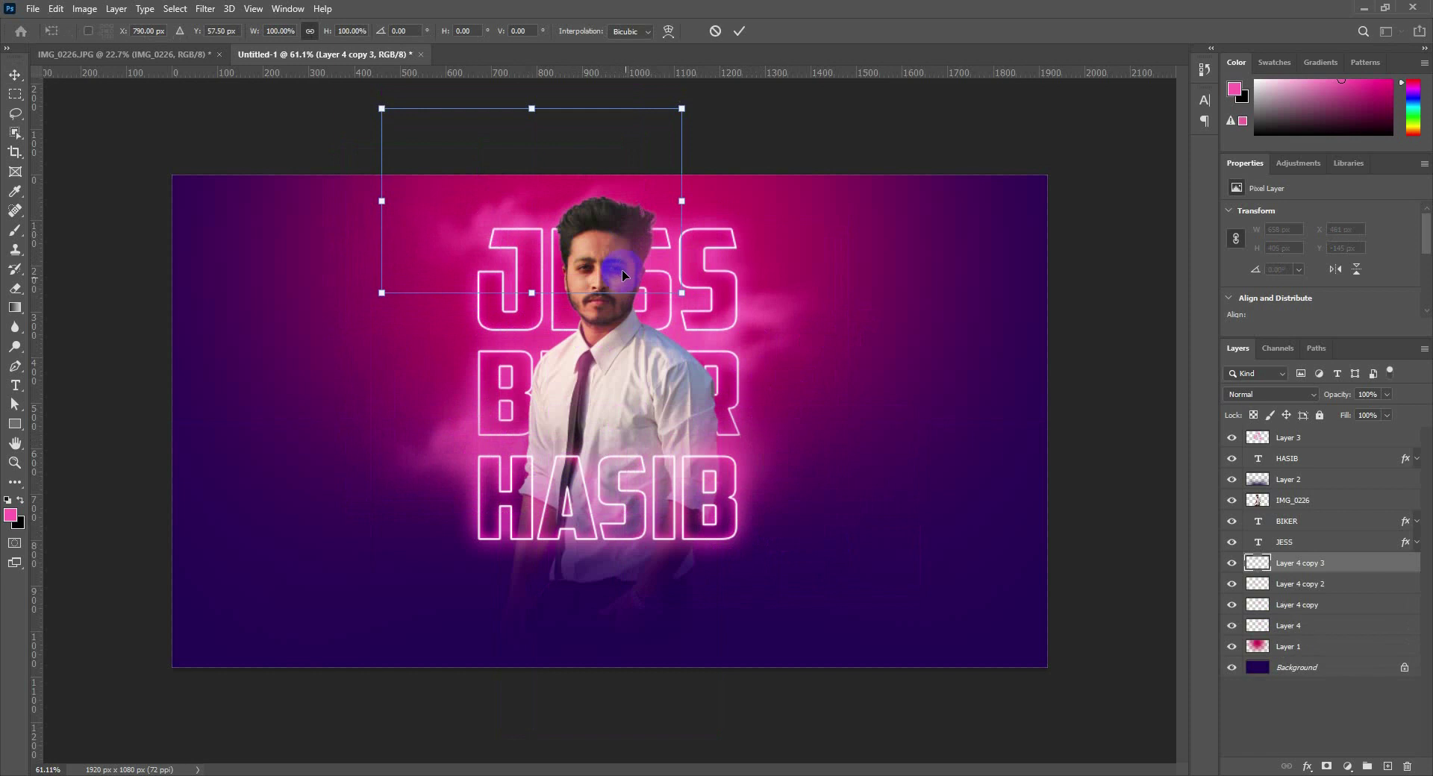
{"action": "left_click_drag", "start_coordinate": [686, 295], "coordinate": [808, 373], "text": "alt"}
{"action": "left_click_drag", "start_coordinate": [854, 412], "coordinate": [886, 350]}
{"action": "left_click_drag", "start_coordinate": [785, 279], "coordinate": [780, 232]}
{"action": "key", "text": "Return"}
Duplicate the enlarged cloud over the portrait's lower body and bring that copy in front of the portrait, above Layer 2
{"action": "left_click_drag", "start_coordinate": [675, 245], "coordinate": [694, 610]}
{"action": "key", "text": "ctrl"}
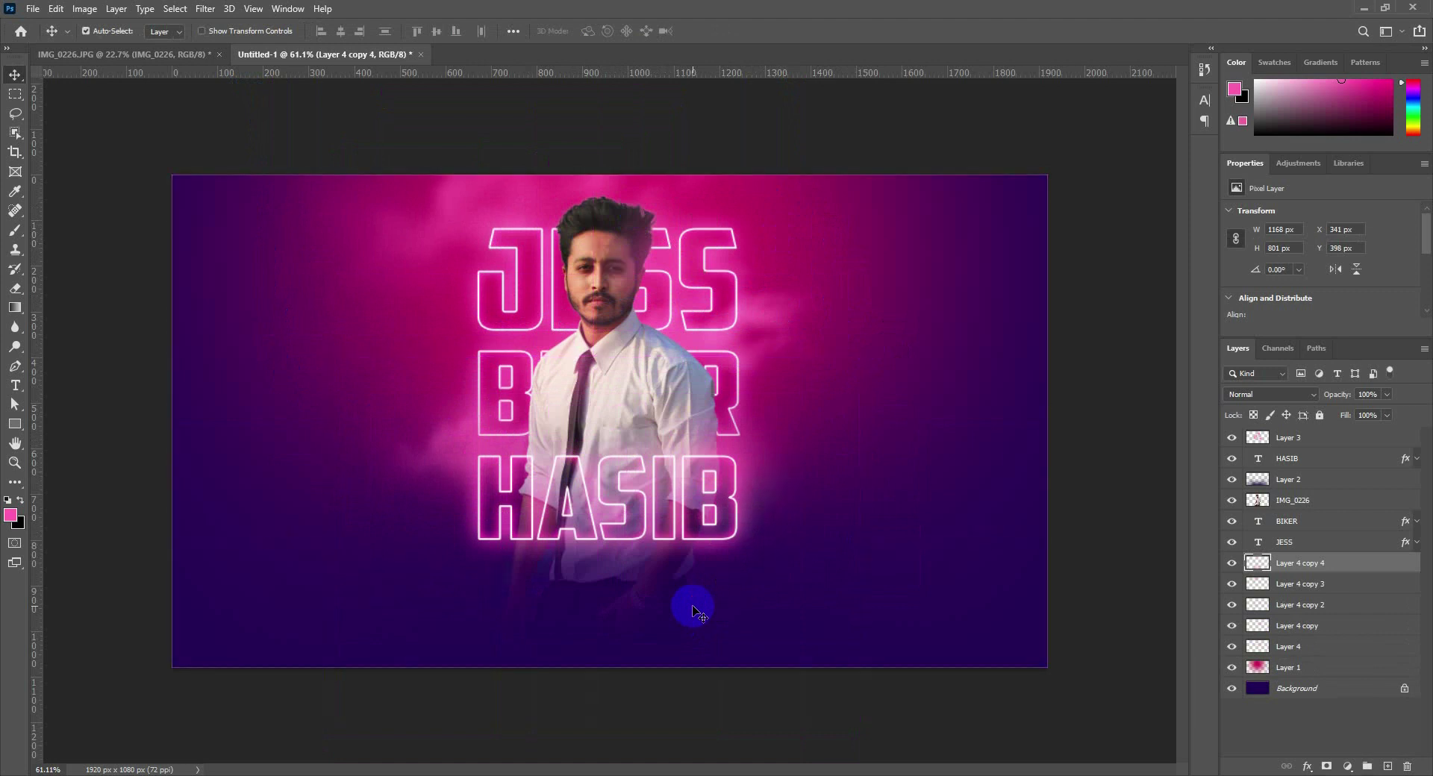
{"action": "left_click_drag", "start_coordinate": [1314, 561], "coordinate": [1268, 479]}
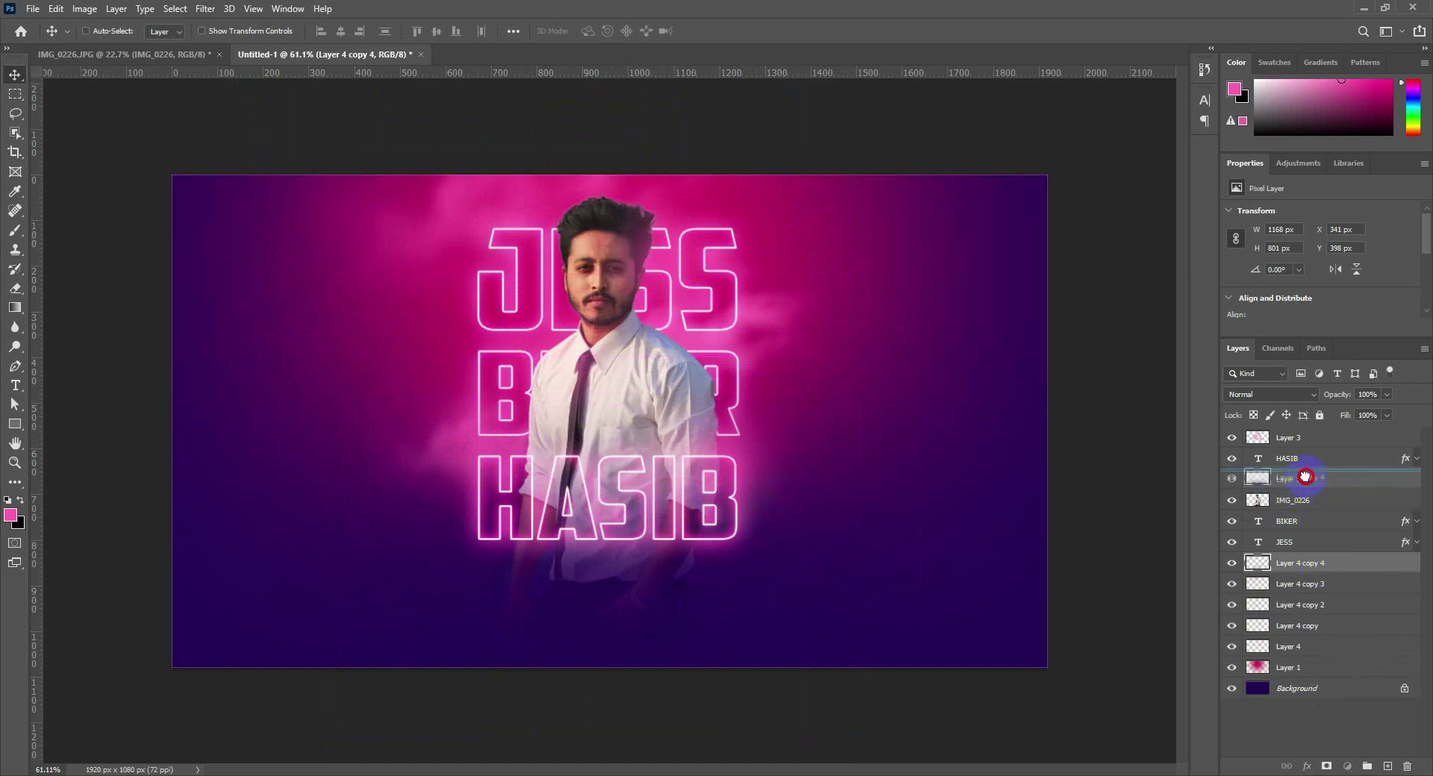
{"action": "left_click_drag", "start_coordinate": [773, 589], "coordinate": [828, 593]}
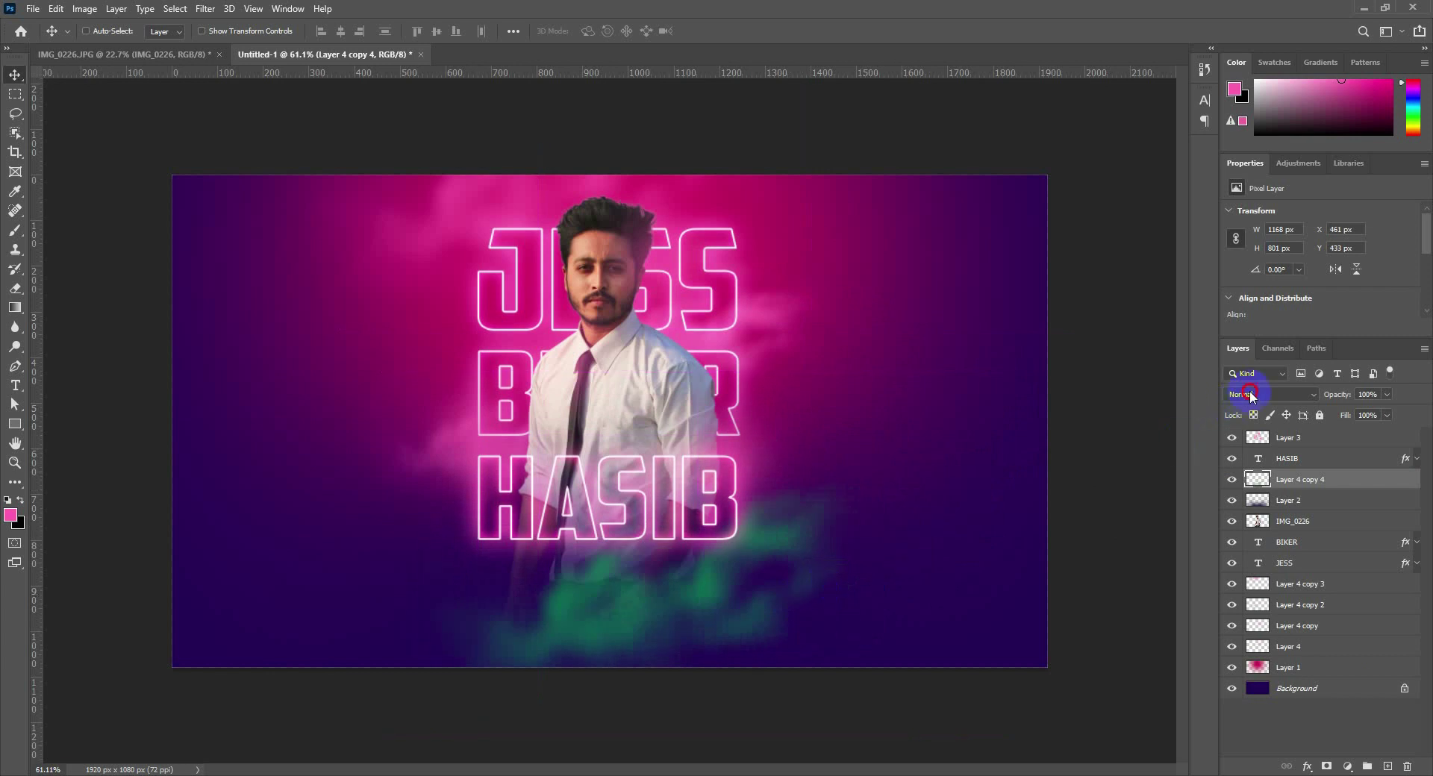
Set the front cloud's blend mode to Linear Dodge (Add) and place copies at the canvas's lower-left and upper-right areas
{"action": "left_click", "coordinate": [1253, 394]}
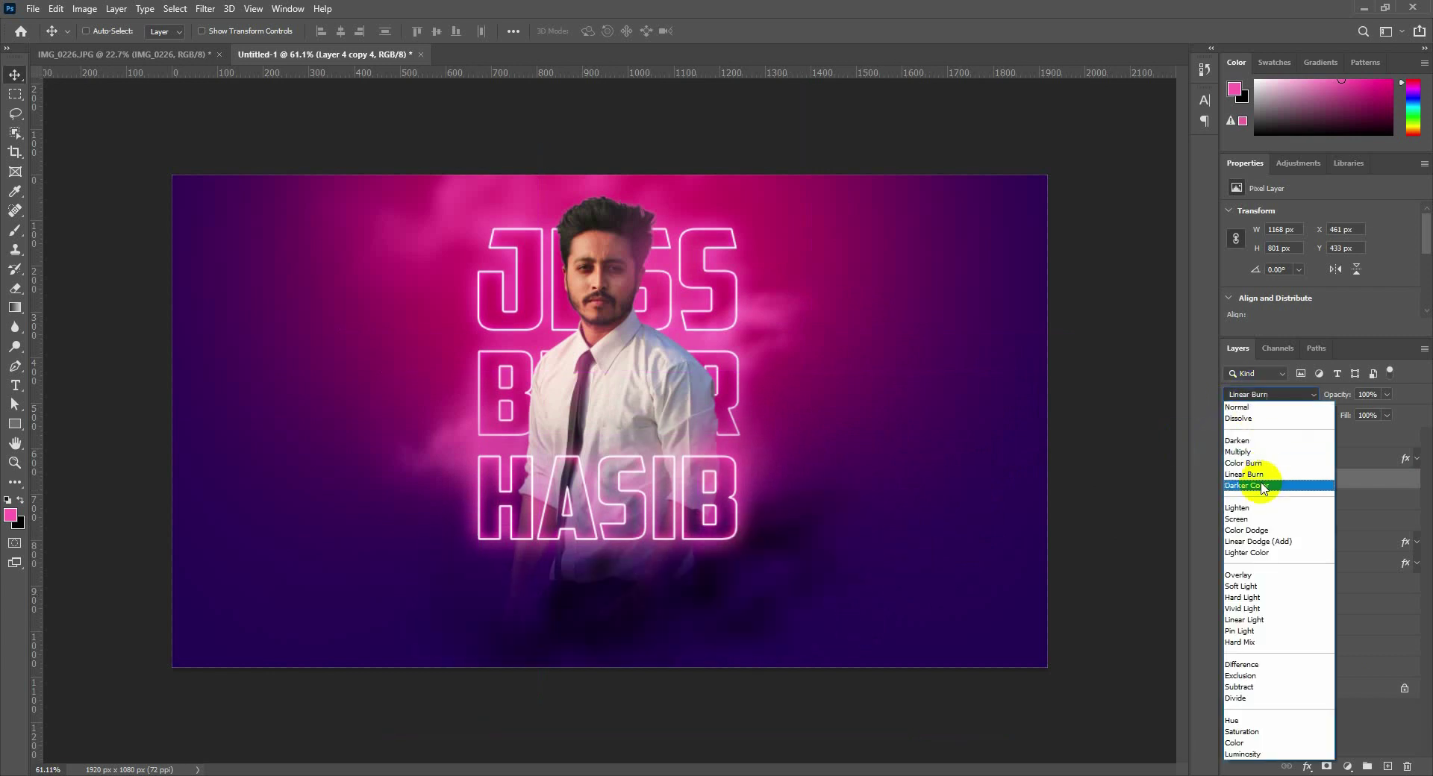
{"action": "left_click", "coordinate": [1261, 541]}
{"action": "mouse_move", "coordinate": [713, 621]}
{"action": "left_mouse_down"}
{"action": "mouse_move", "coordinate": [616, 683]}
{"action": "mouse_move", "coordinate": [119, 699]}
{"action": "mouse_move", "coordinate": [258, 671]}
{"action": "mouse_move", "coordinate": [433, 609]}
{"action": "mouse_move", "coordinate": [441, 585]}
{"action": "mouse_move", "coordinate": [375, 603]}
{"action": "mouse_move", "coordinate": [886, 336]}
{"action": "mouse_move", "coordinate": [870, 282]}
{"action": "mouse_move", "coordinate": [884, 290]}
{"action": "left_mouse_up"}
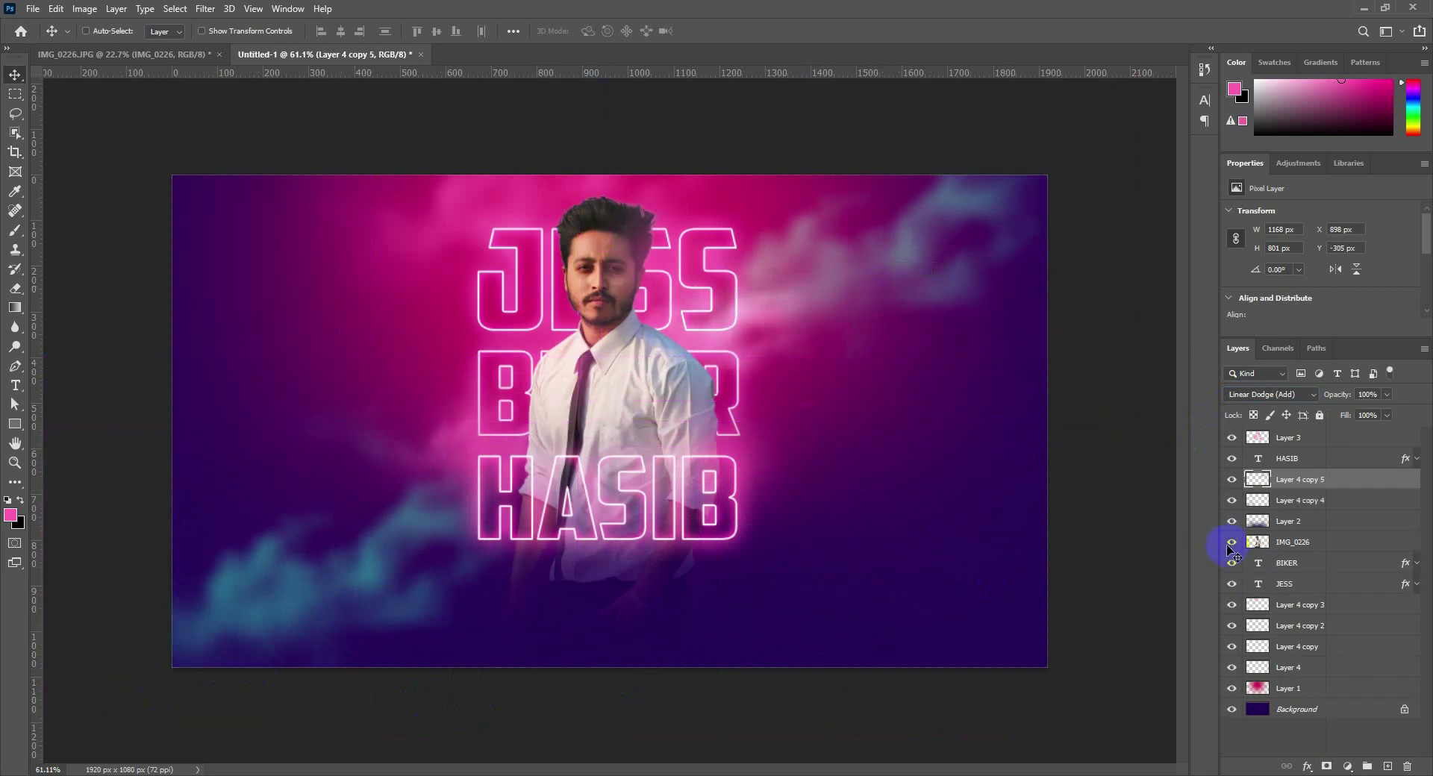
Add a white text line reading MOTO VLOGER beneath the lowest outlined word, on a new layer above Layer 3
{"action": "scroll", "coordinate": [719, 555], "scroll_direction": "up", "scroll_amount": 1}
{"action": "left_click", "coordinate": [1320, 439]}
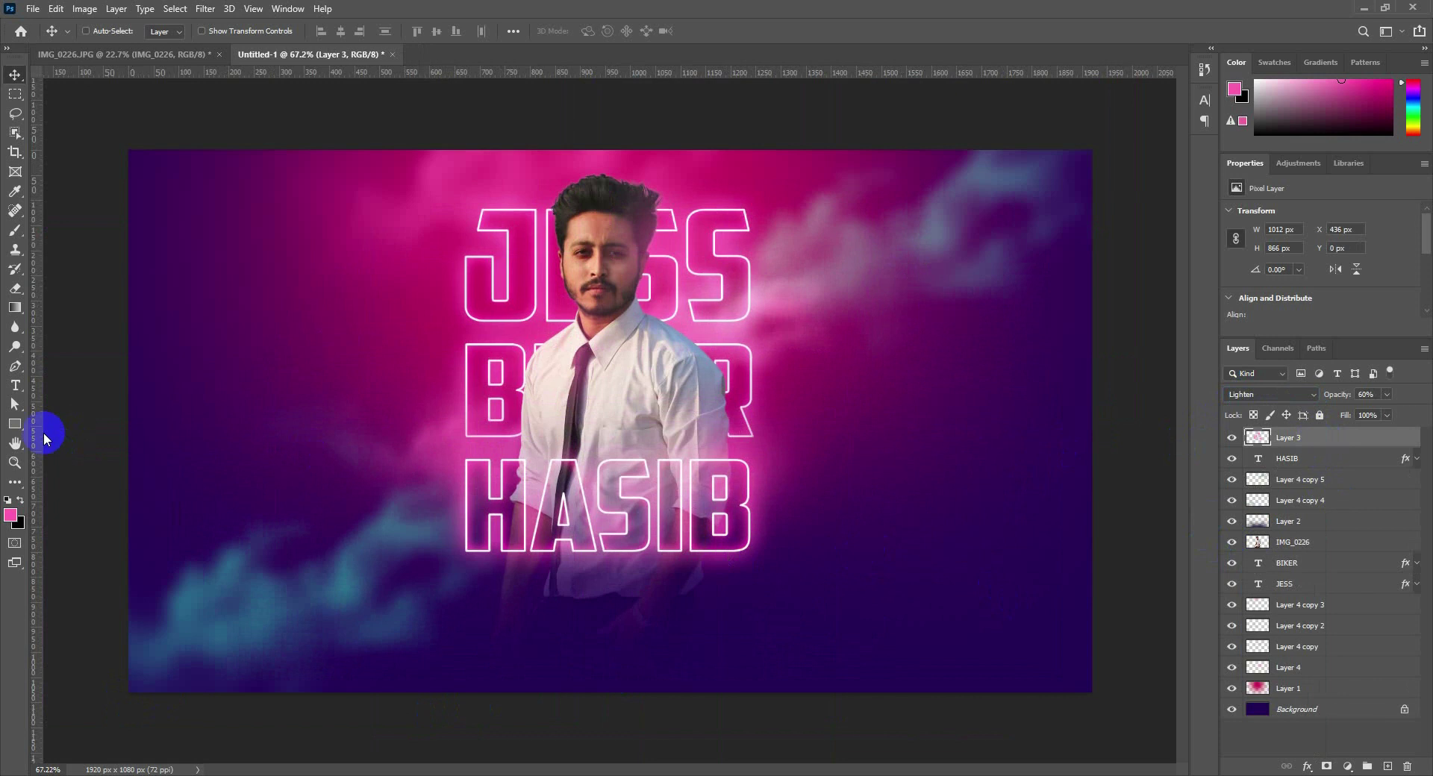
{"action": "left_click", "coordinate": [15, 385]}
{"action": "left_click", "coordinate": [6, 499]}
{"action": "left_click", "coordinate": [20, 500]}
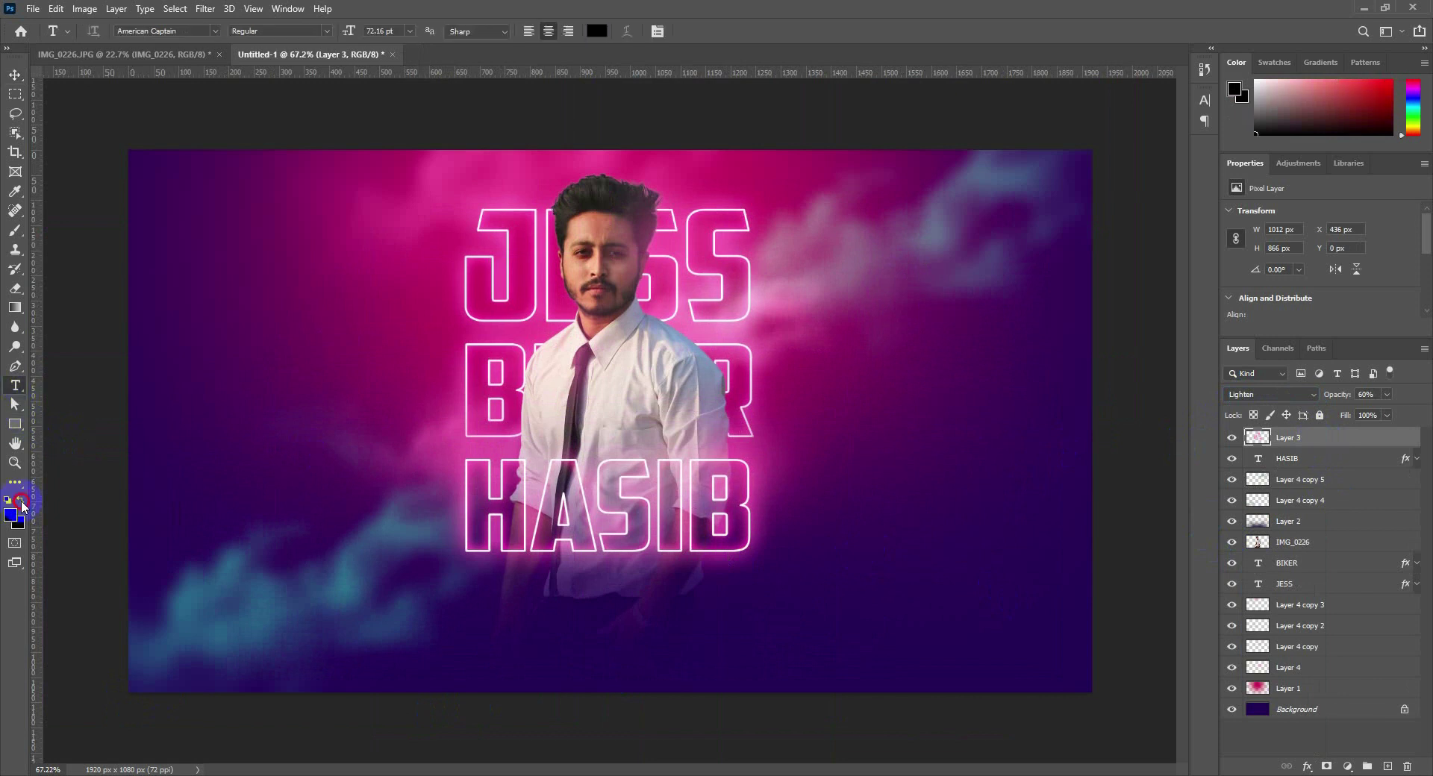
{"action": "left_click", "coordinate": [556, 612]}
{"action": "type", "text": "MOTO"}
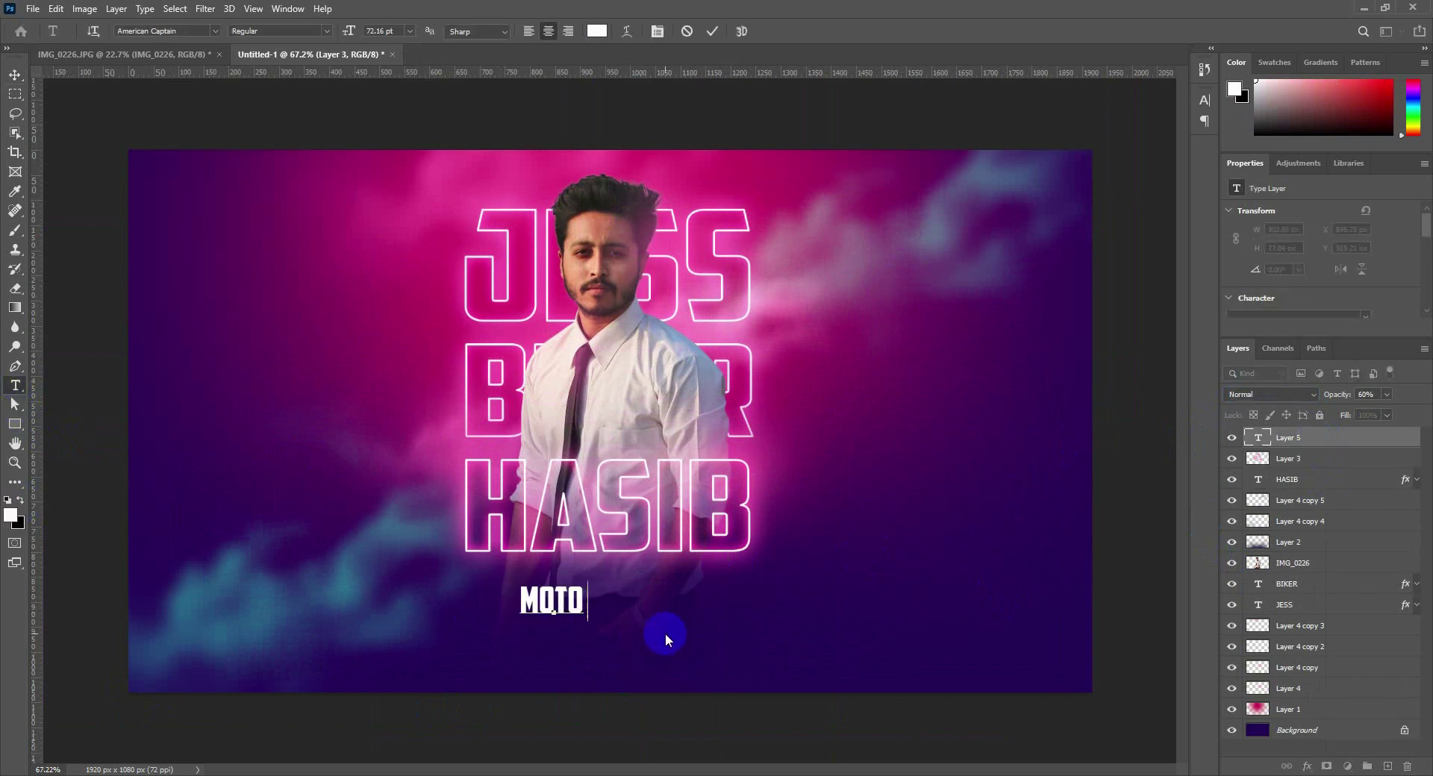
{"action": "type", "text": " VLOGER"}
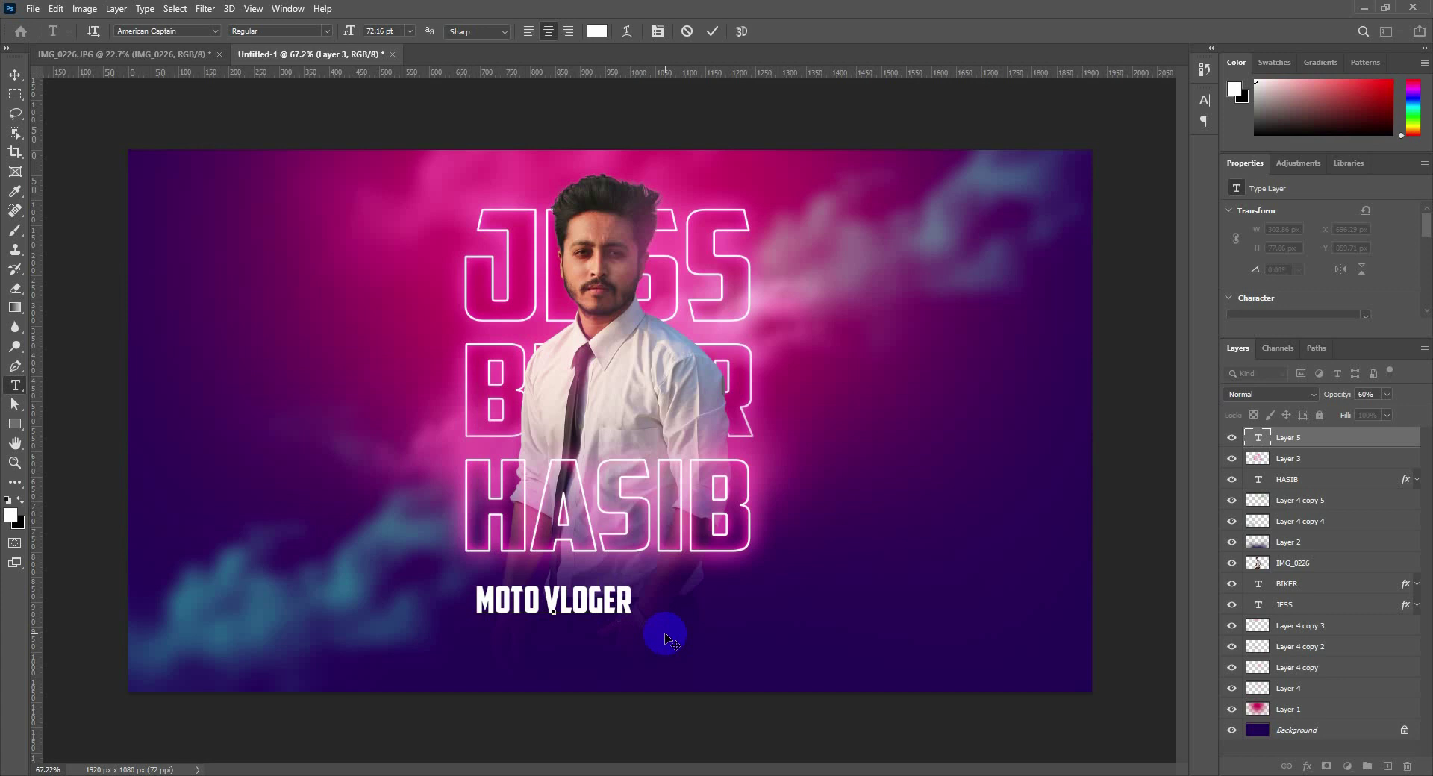
Set the MOTO VLOGER text to 45 pt and center it horizontally on the canvas, just under the lowest outlined word
{"action": "key", "text": "ctrl+a"}
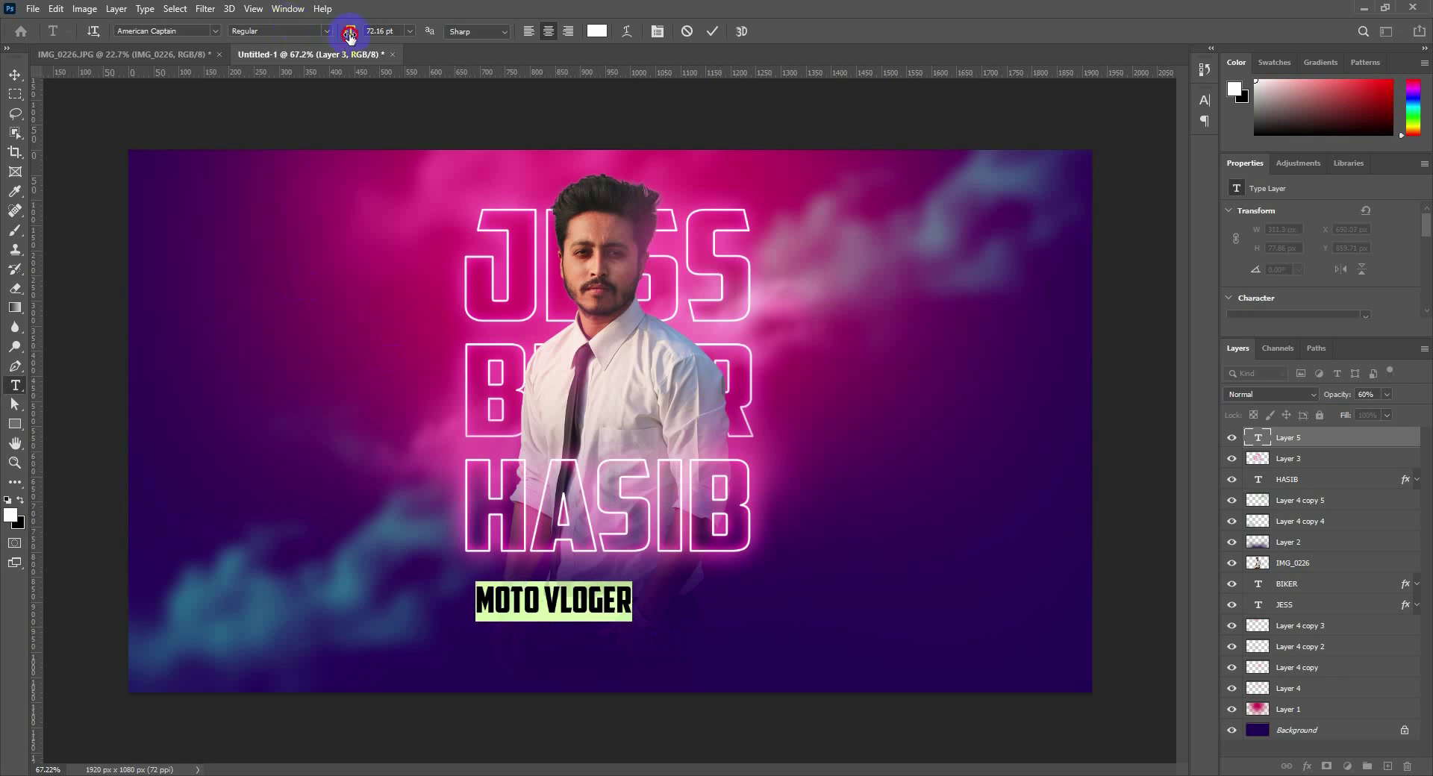
{"action": "left_click_drag", "start_coordinate": [349, 33], "coordinate": [329, 35]}
{"action": "left_click", "coordinate": [143, 216]}
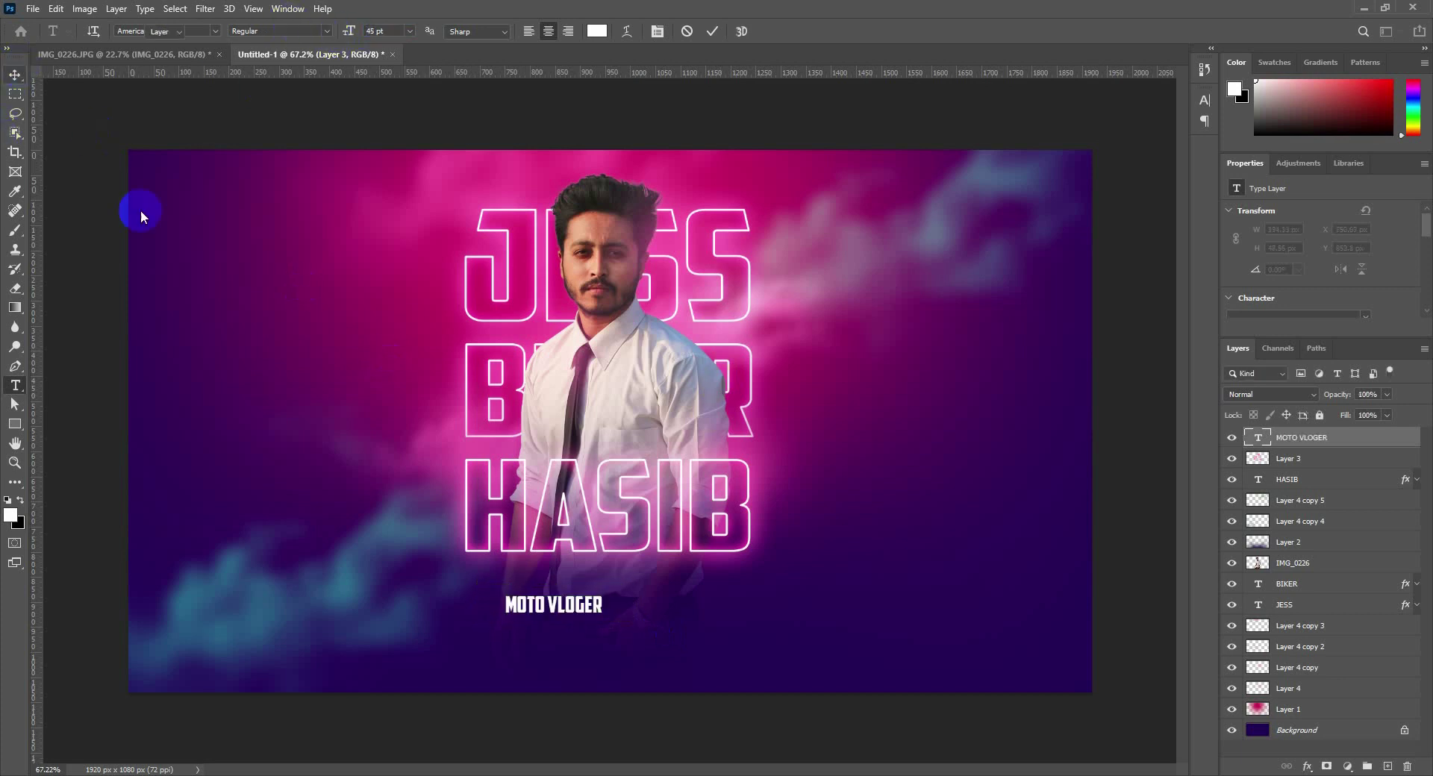
{"action": "left_click_drag", "start_coordinate": [624, 598], "coordinate": [669, 572]}
{"action": "key", "text": "ctrl+a"}
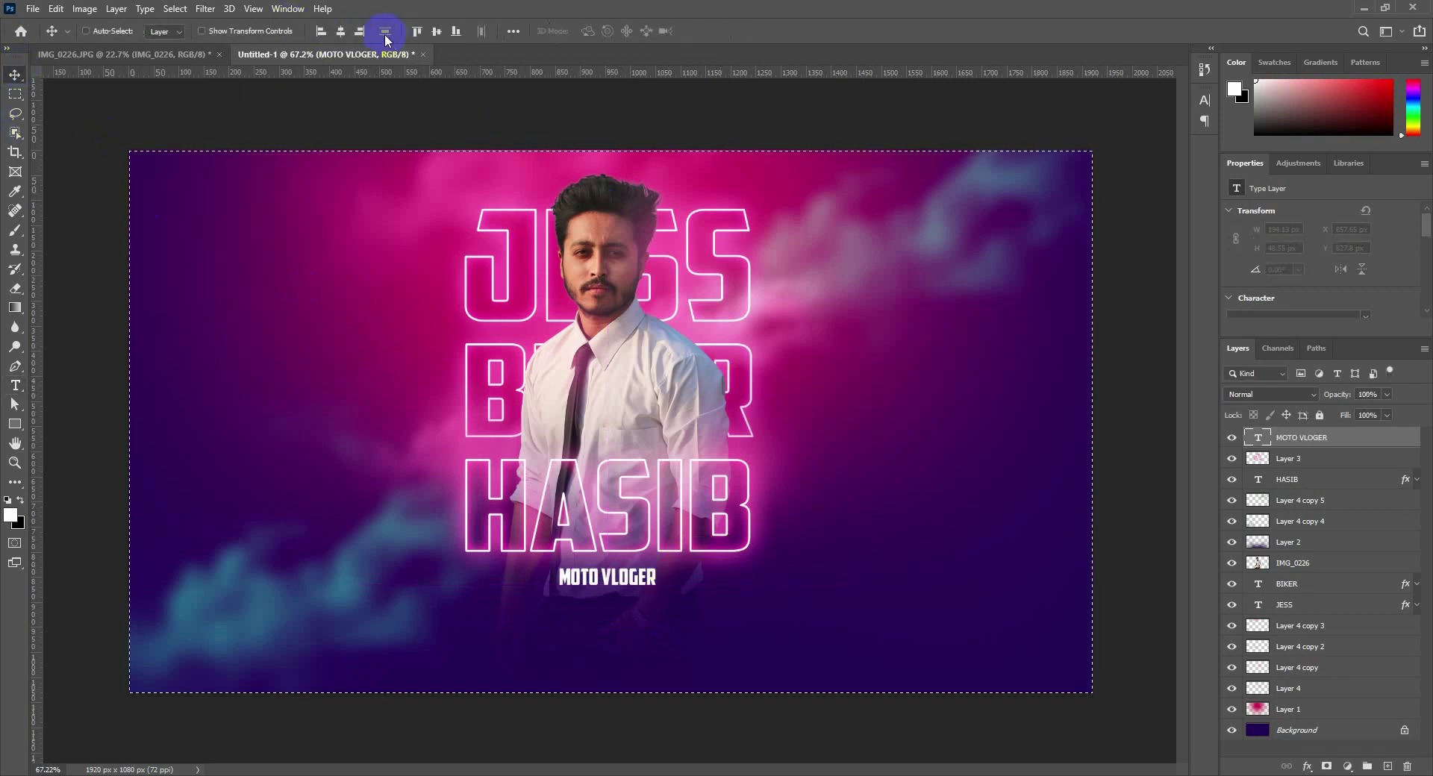
{"action": "left_click", "coordinate": [342, 35]}
{"action": "key", "text": "ctrl+d"}
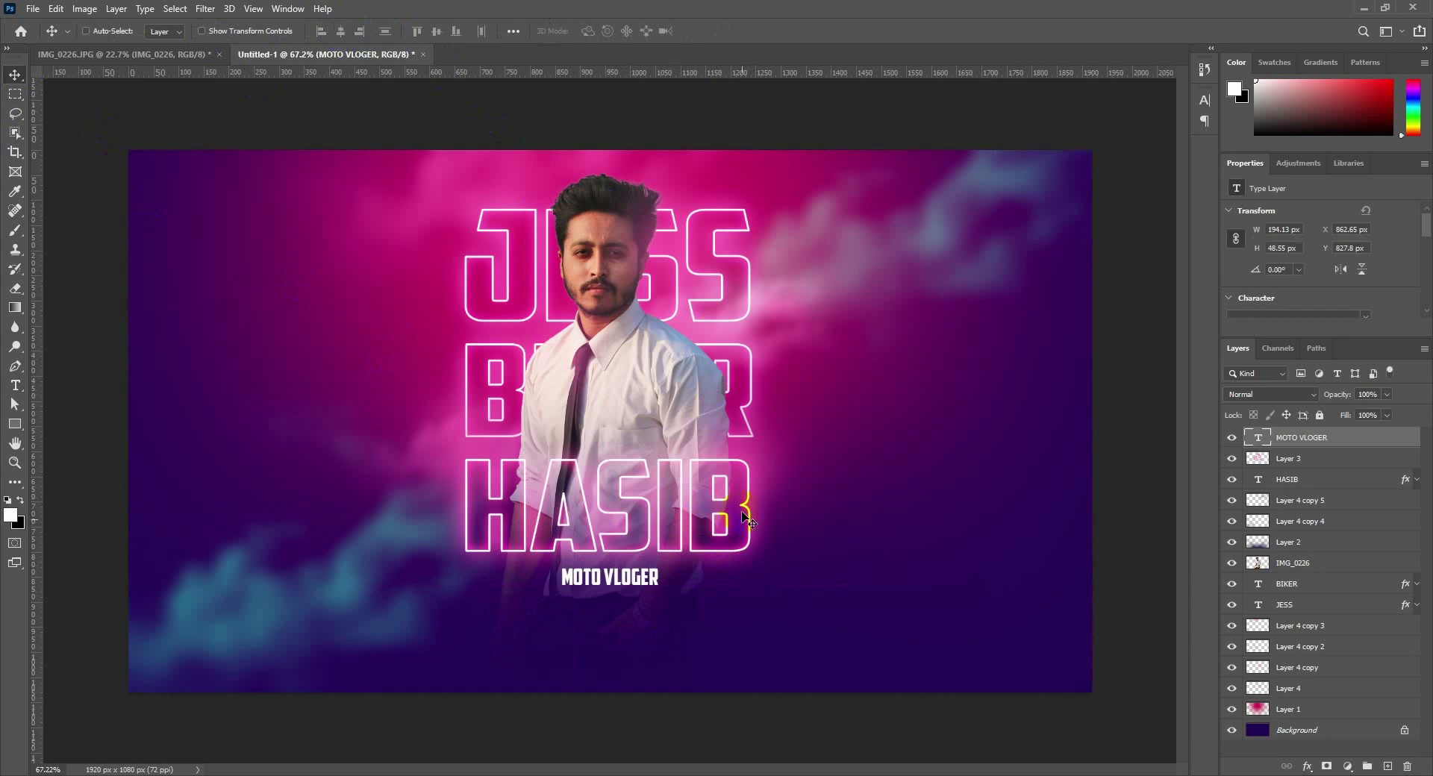
{"action": "left_click_drag", "start_coordinate": [734, 574], "coordinate": [728, 616]}
{"action": "double_click", "coordinate": [1260, 442]}
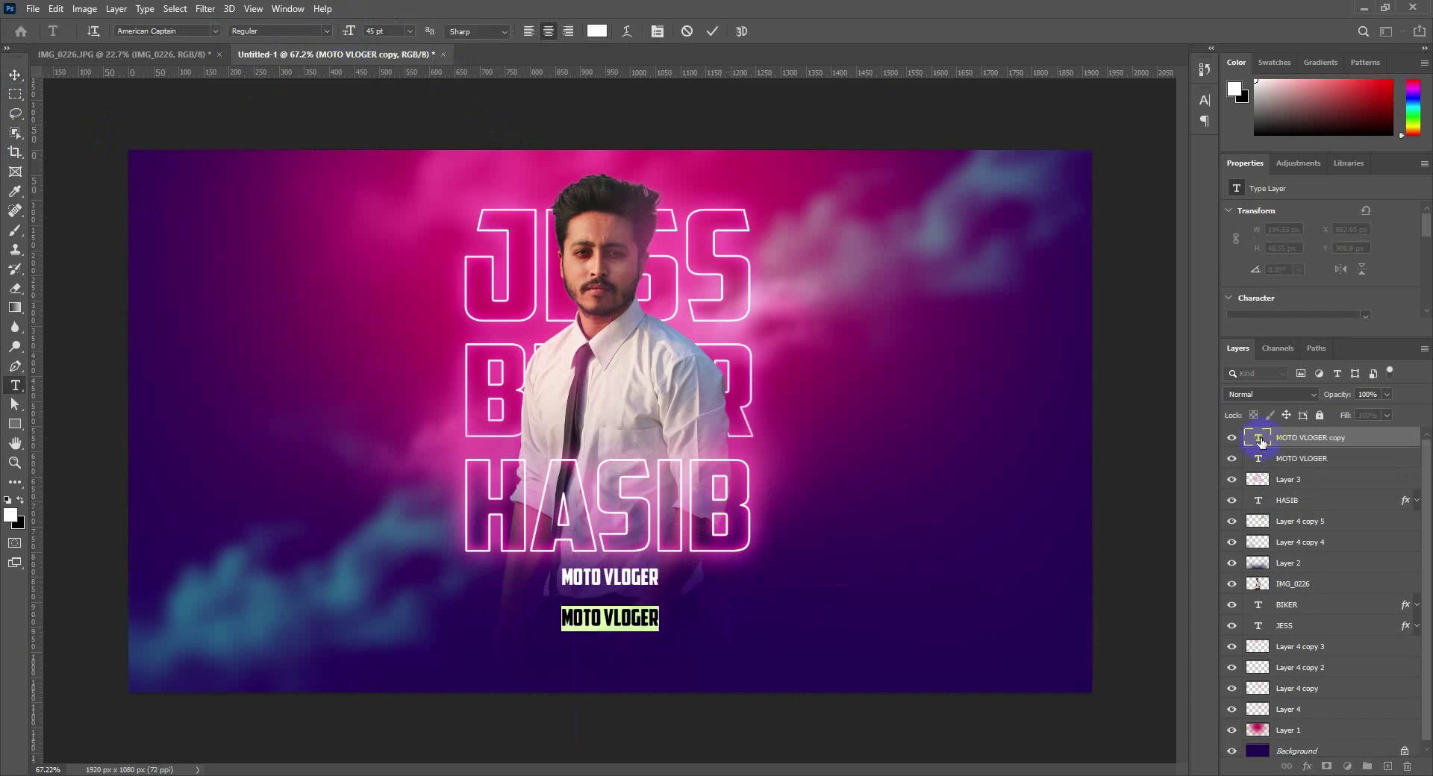
{"action": "type", "text": "WWW."}
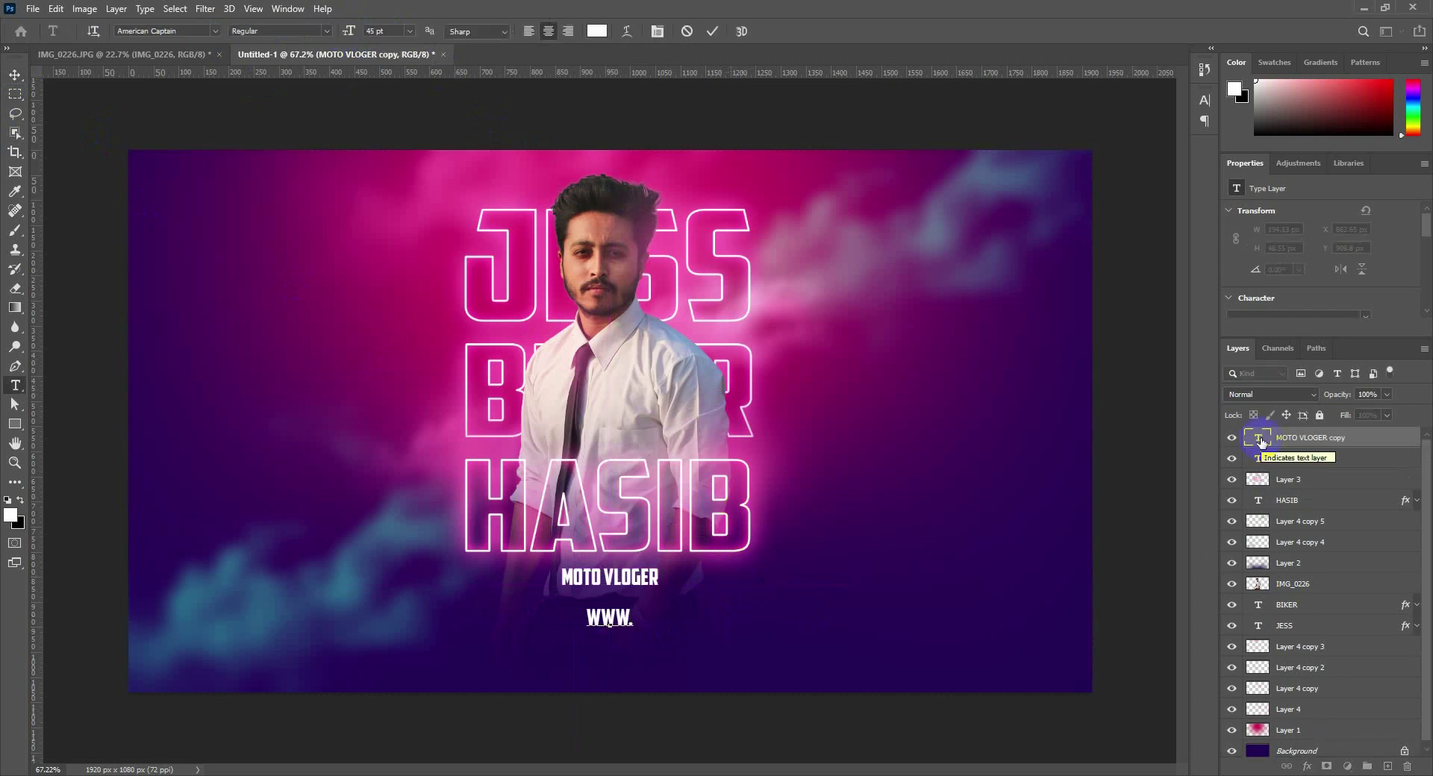
{"action": "type", "text": "YOUTU"}
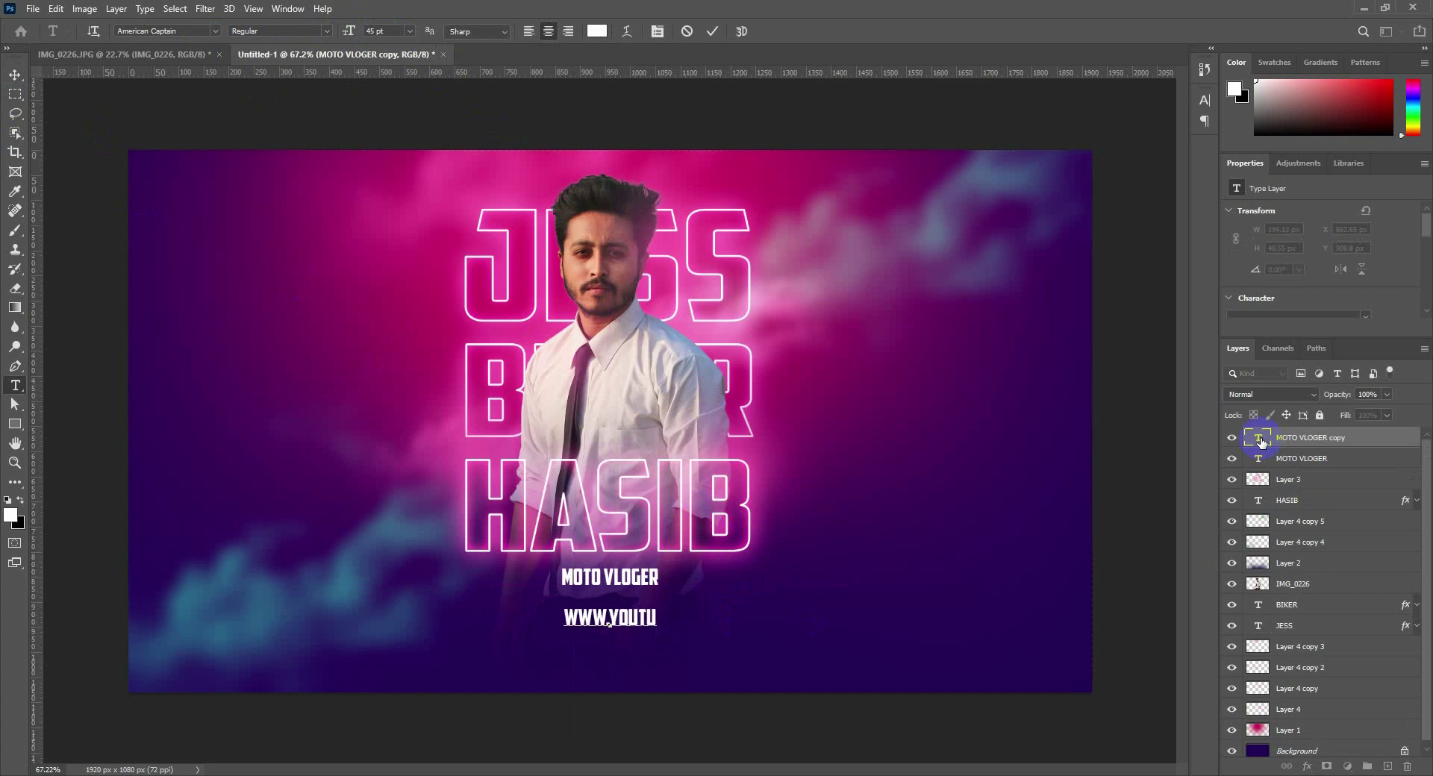
{"action": "type", "text": "BE.C"}
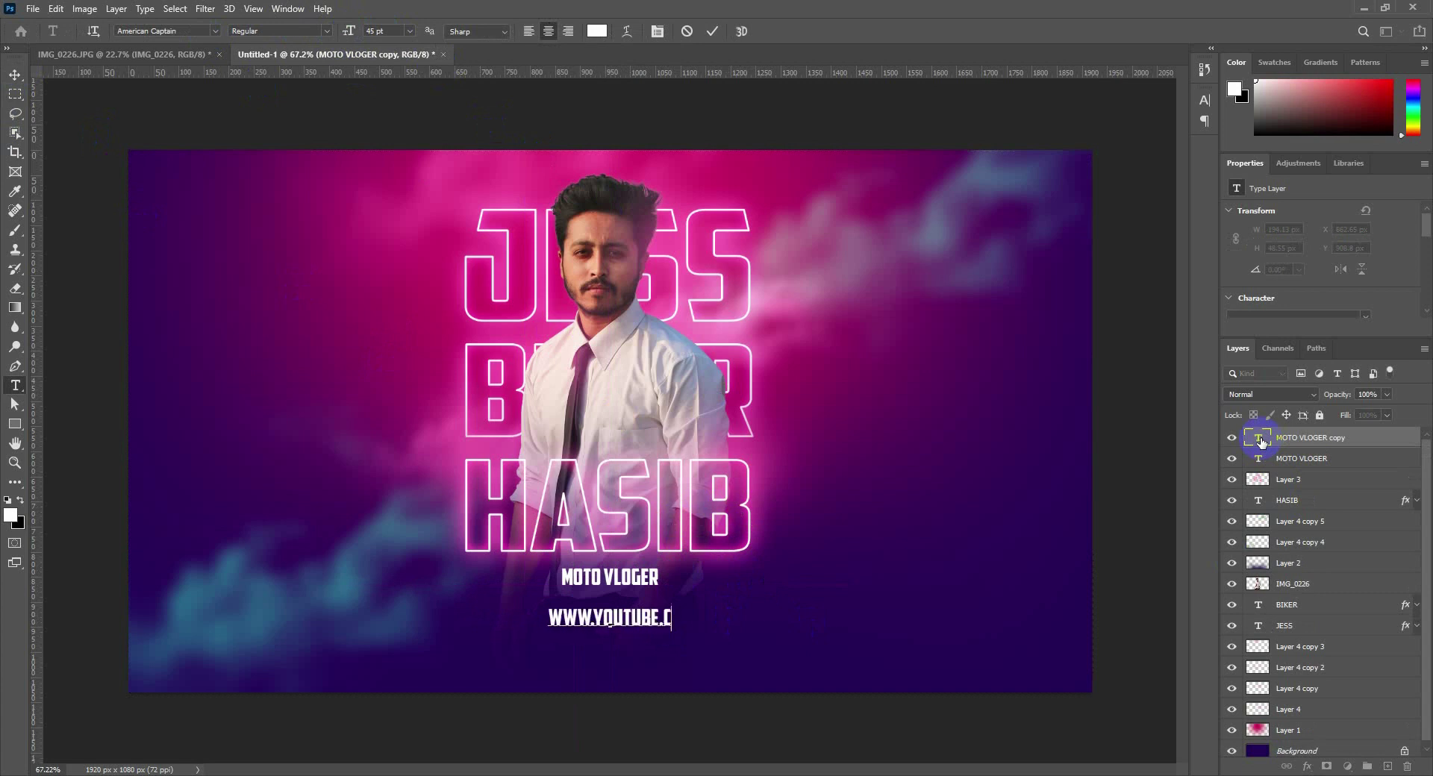
{"action": "type", "text": "OM/JE"}
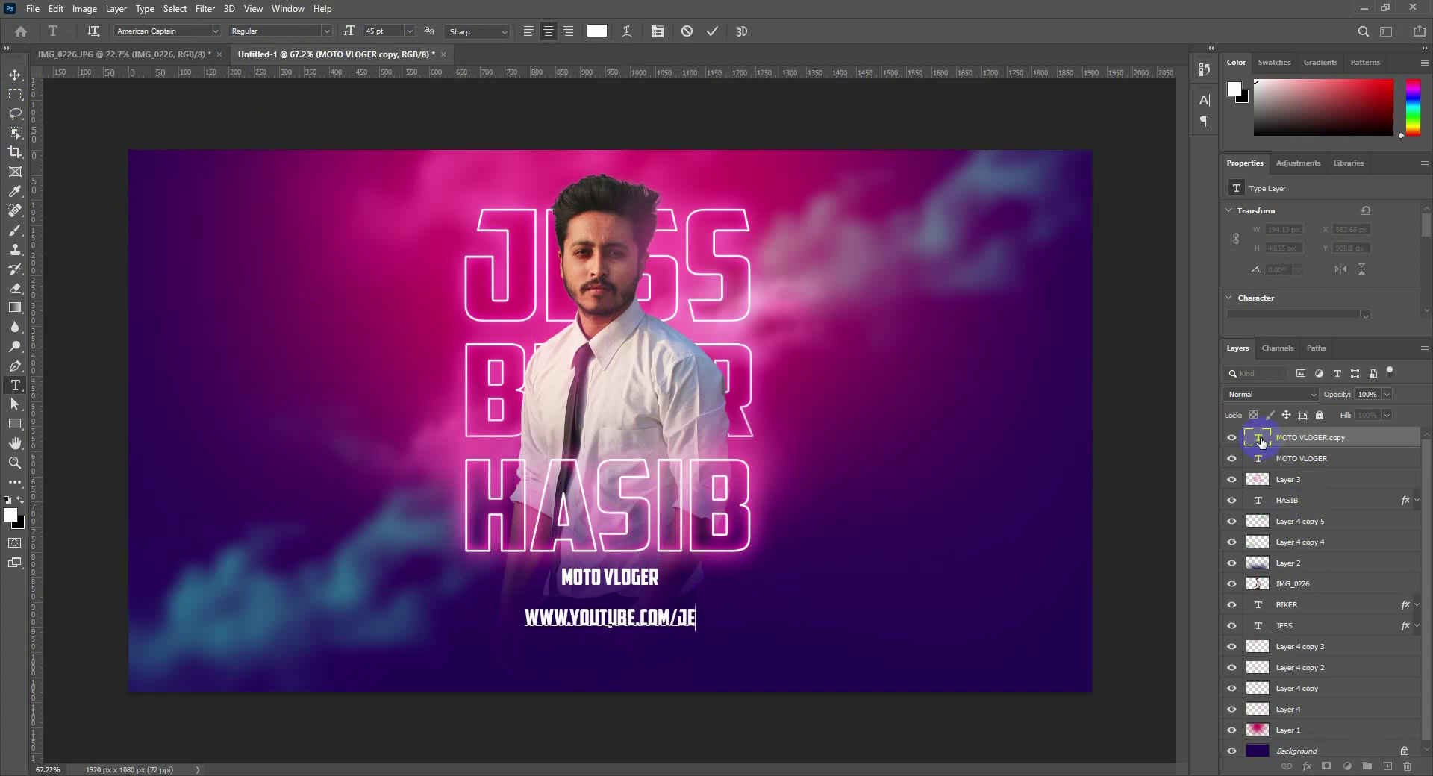
{"action": "type", "text": "SSBIKERHASI"}
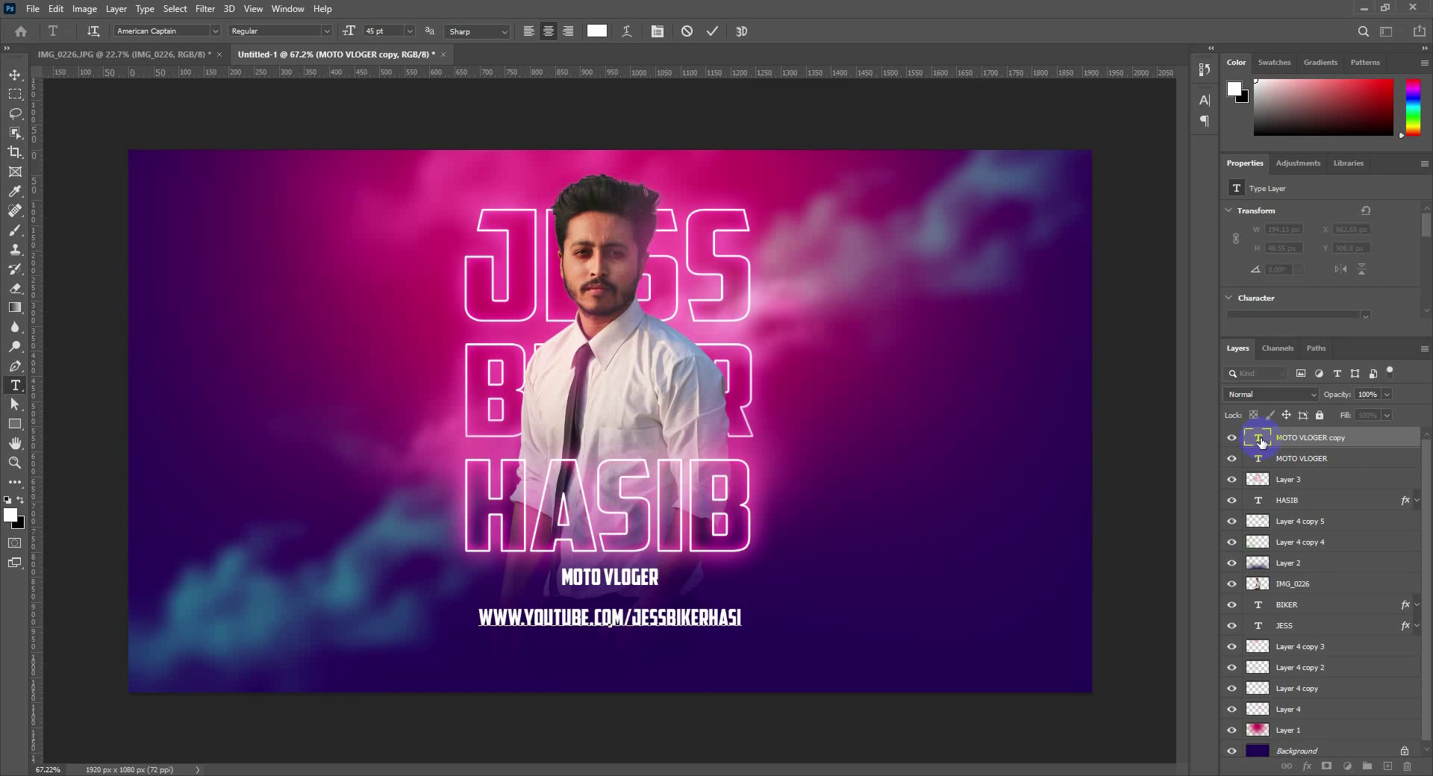
{"action": "type", "text": "B"}
Set the web address text to 33 pt with a tracking of 200
{"action": "key", "text": "ctrl+a"}
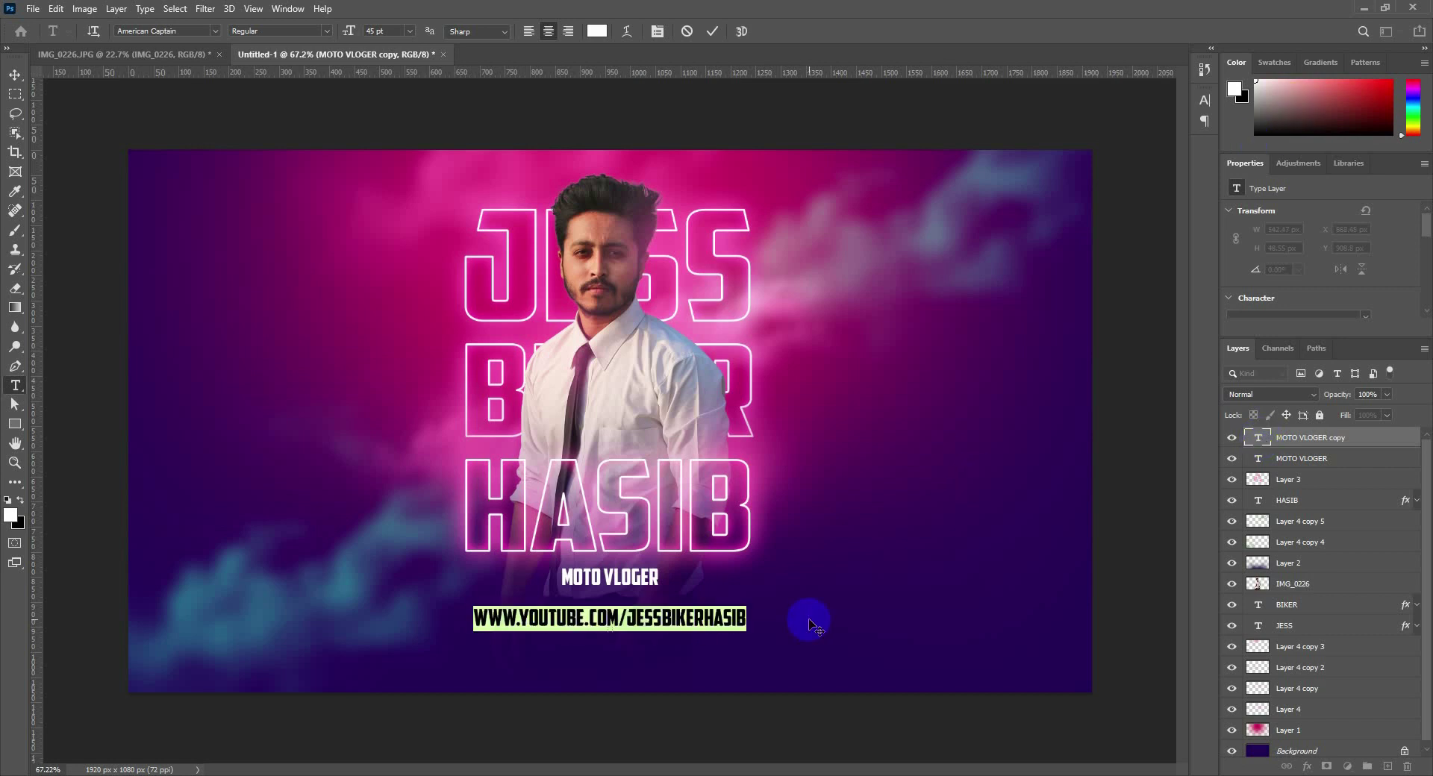
{"action": "scroll", "coordinate": [383, 31], "scroll_direction": "down", "scroll_amount": 12}
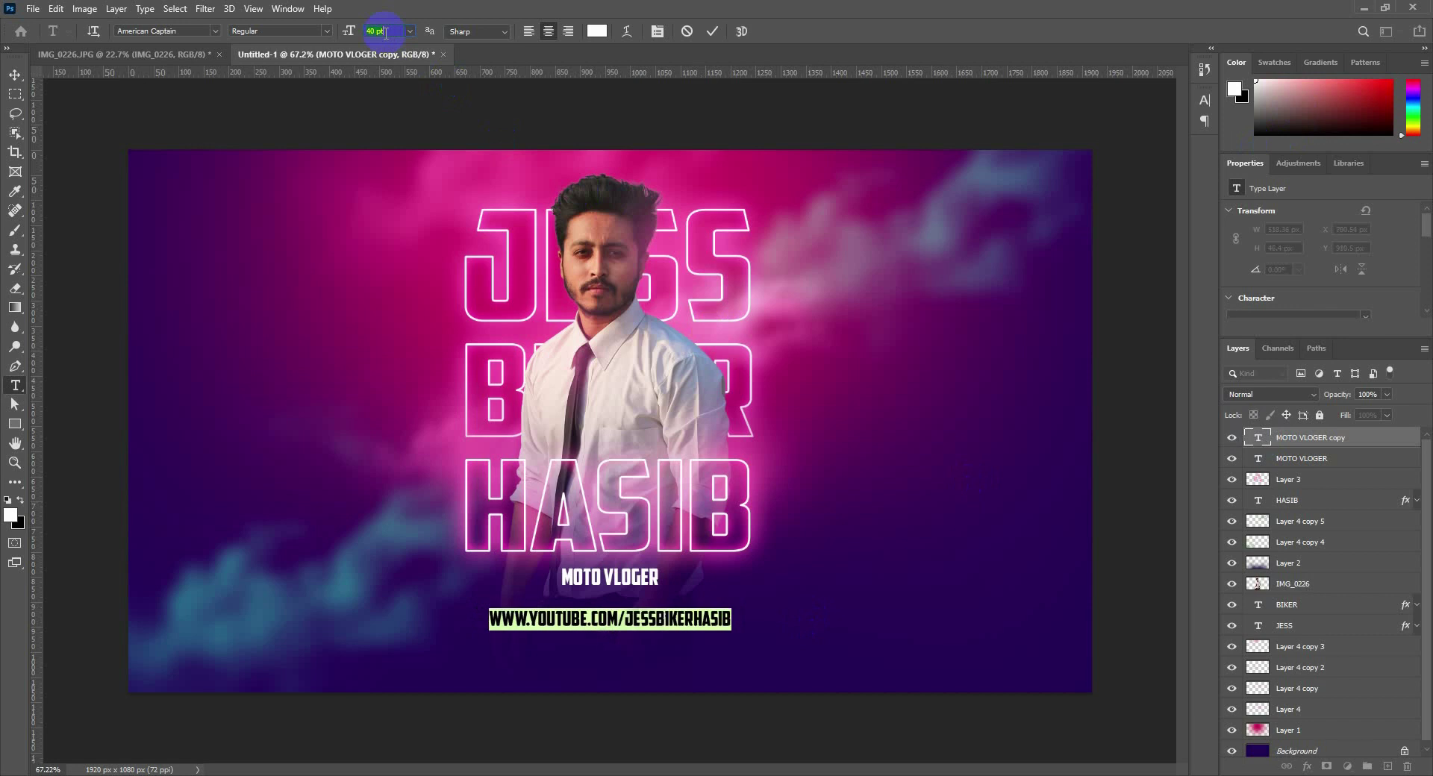
{"action": "left_click", "coordinate": [1202, 105]}
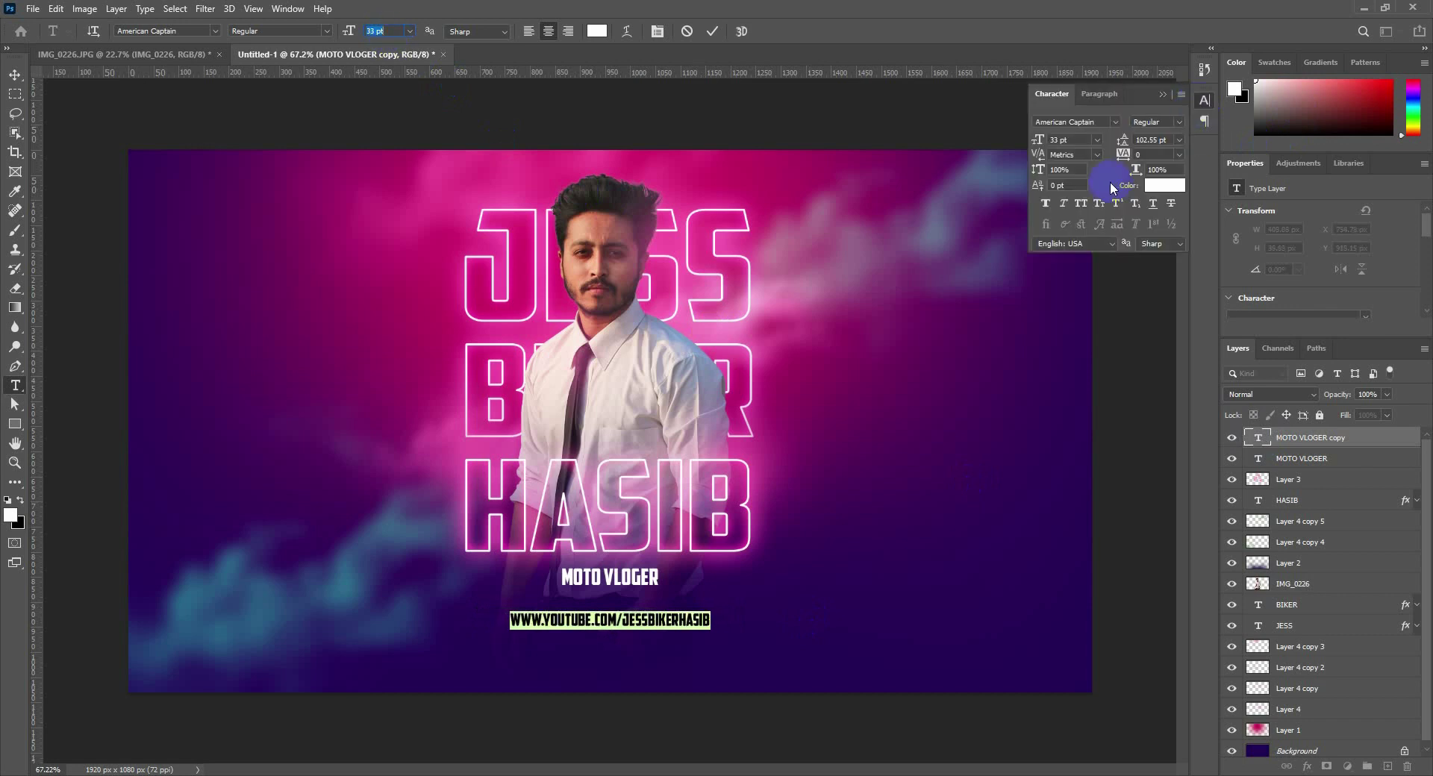
{"action": "left_click", "coordinate": [1141, 155]}
{"action": "type", "text": "200"}
{"action": "key", "text": "Return"}
{"action": "scroll", "coordinate": [1143, 154], "scroll_direction": "up", "scroll_amount": 1}
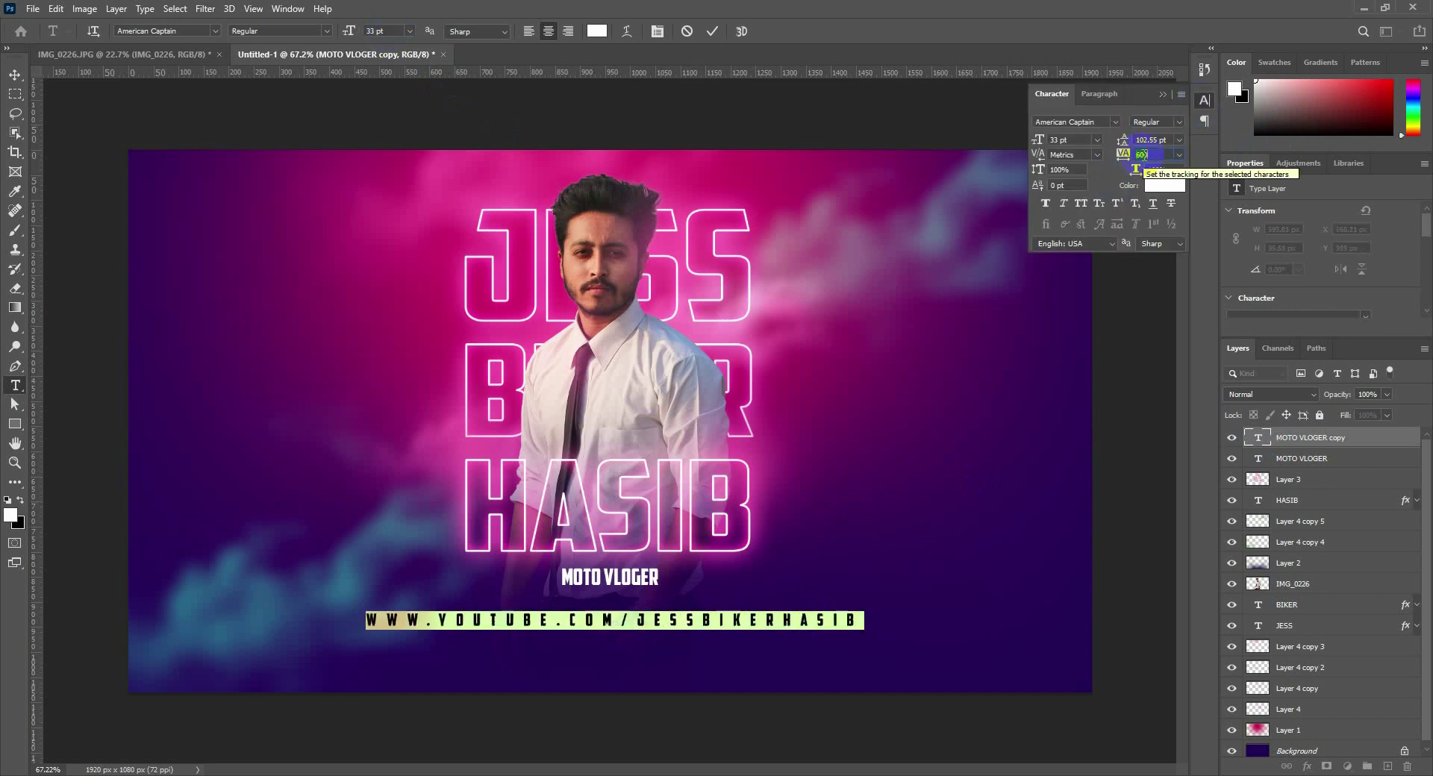
{"action": "scroll", "coordinate": [1143, 155], "scroll_direction": "down", "scroll_amount": 1}
{"action": "scroll", "coordinate": [1135, 167], "scroll_direction": "down", "scroll_amount": 1}
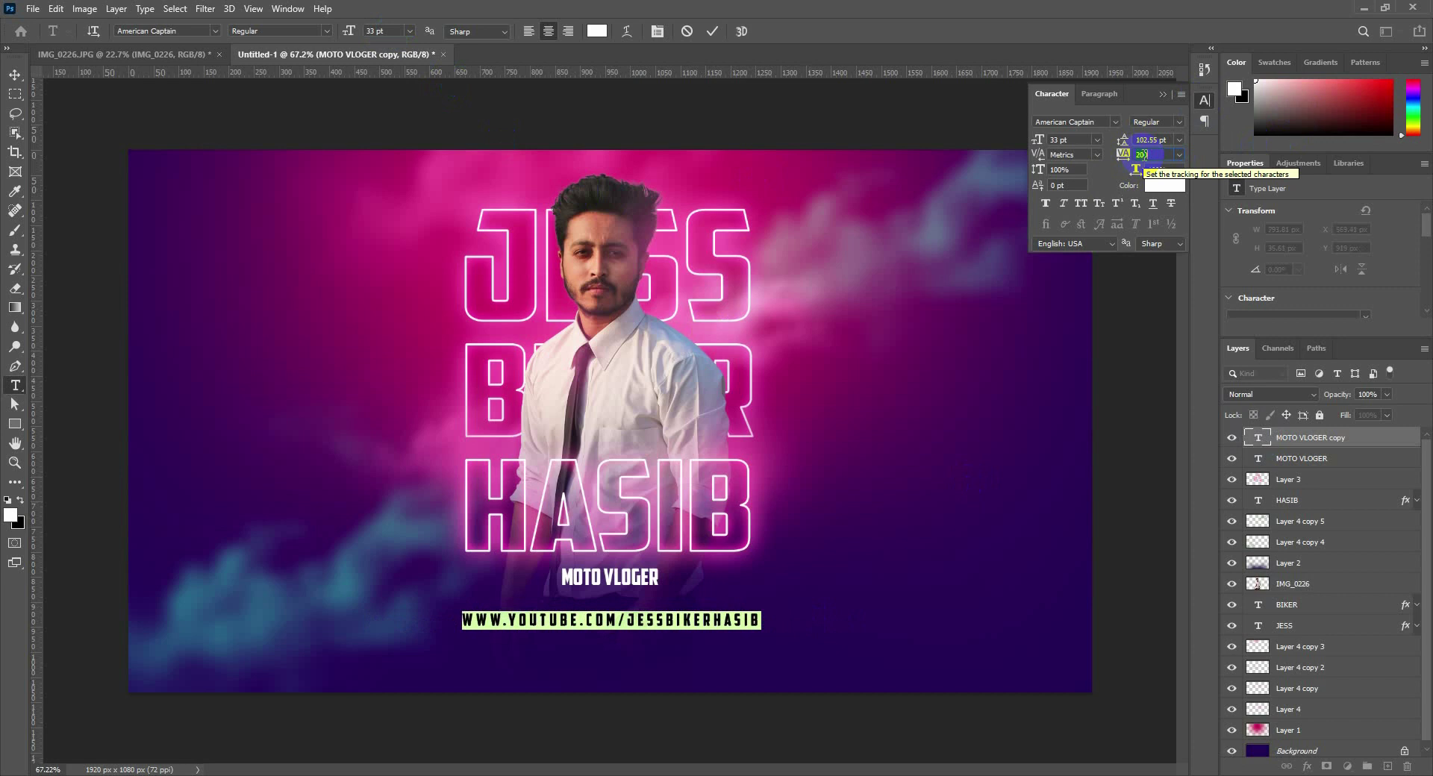
{"action": "left_click", "coordinate": [15, 74]}
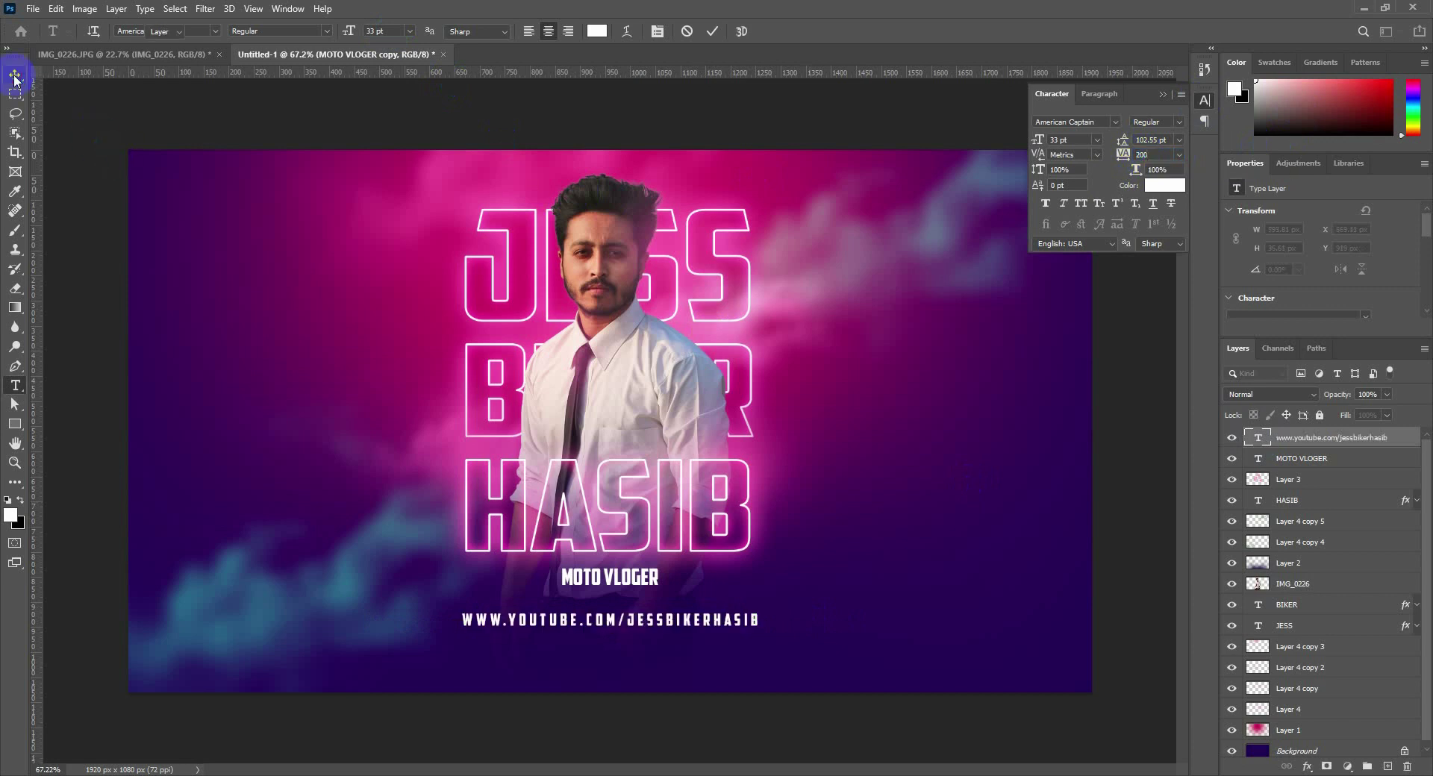
Move the web address line down to about Y 992 px near the canvas's lower edge and try a lower opacity on it
{"action": "left_click_drag", "start_coordinate": [699, 603], "coordinate": [700, 642]}
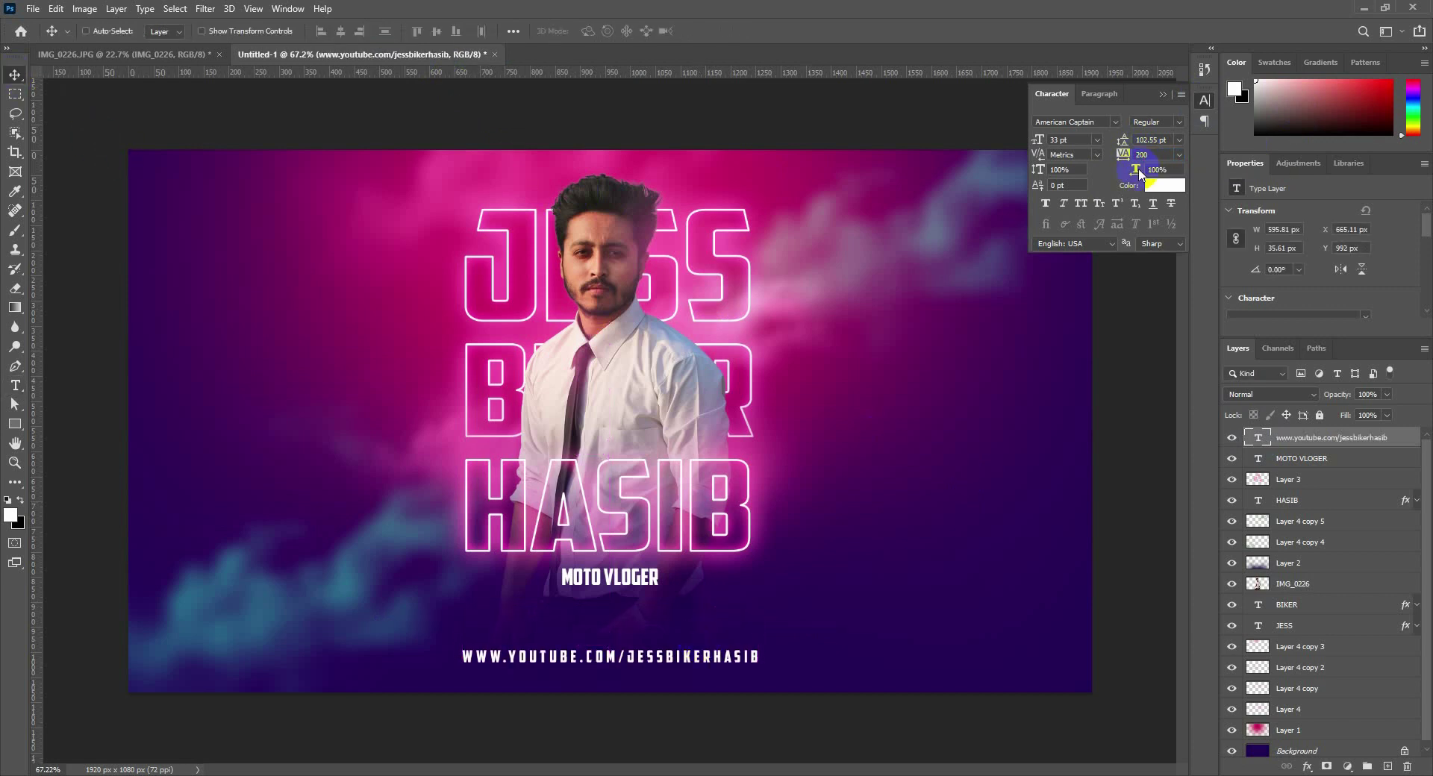
{"action": "left_click", "coordinate": [1163, 97]}
{"action": "left_click_drag", "start_coordinate": [1336, 396], "coordinate": [1267, 382]}
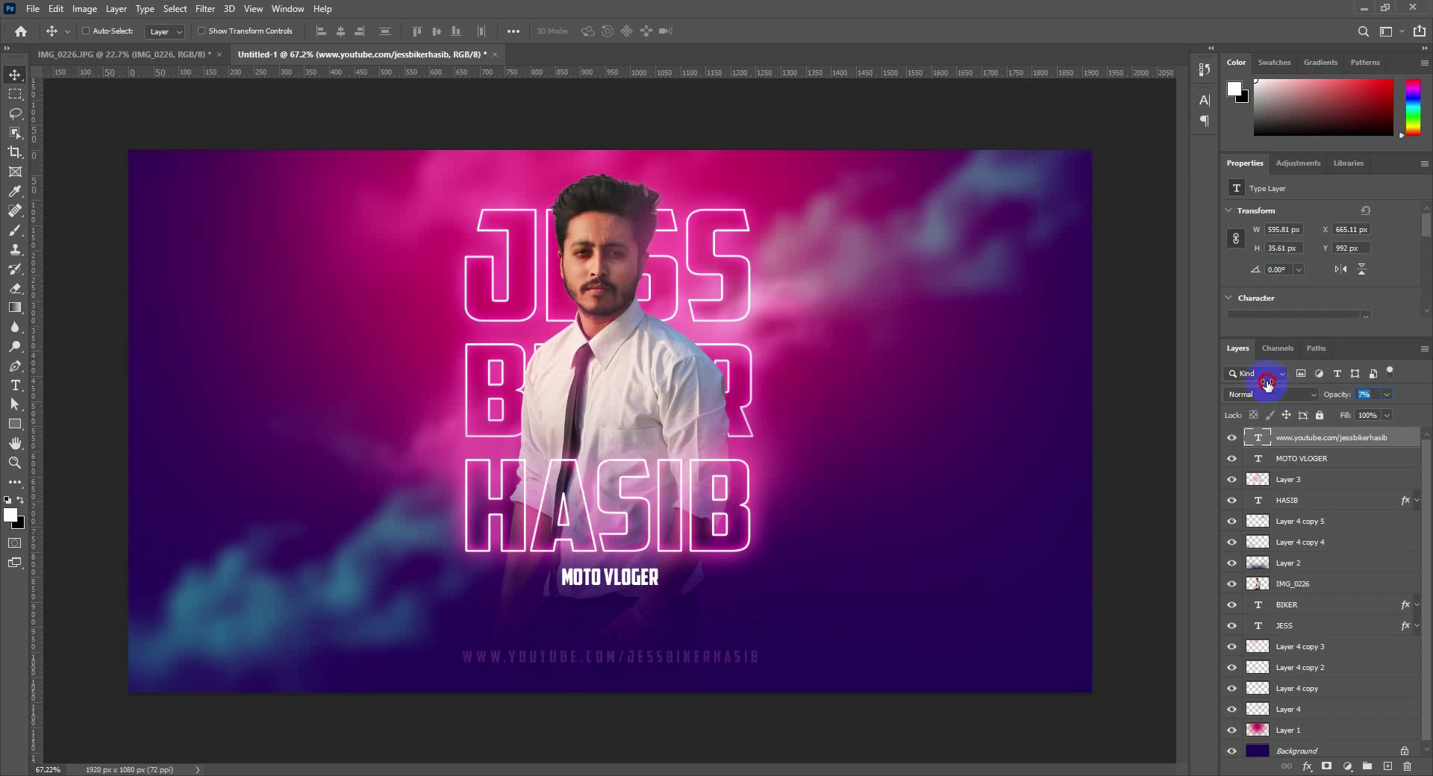
{"action": "left_click_drag", "start_coordinate": [1392, 385], "coordinate": [1394, 386]}
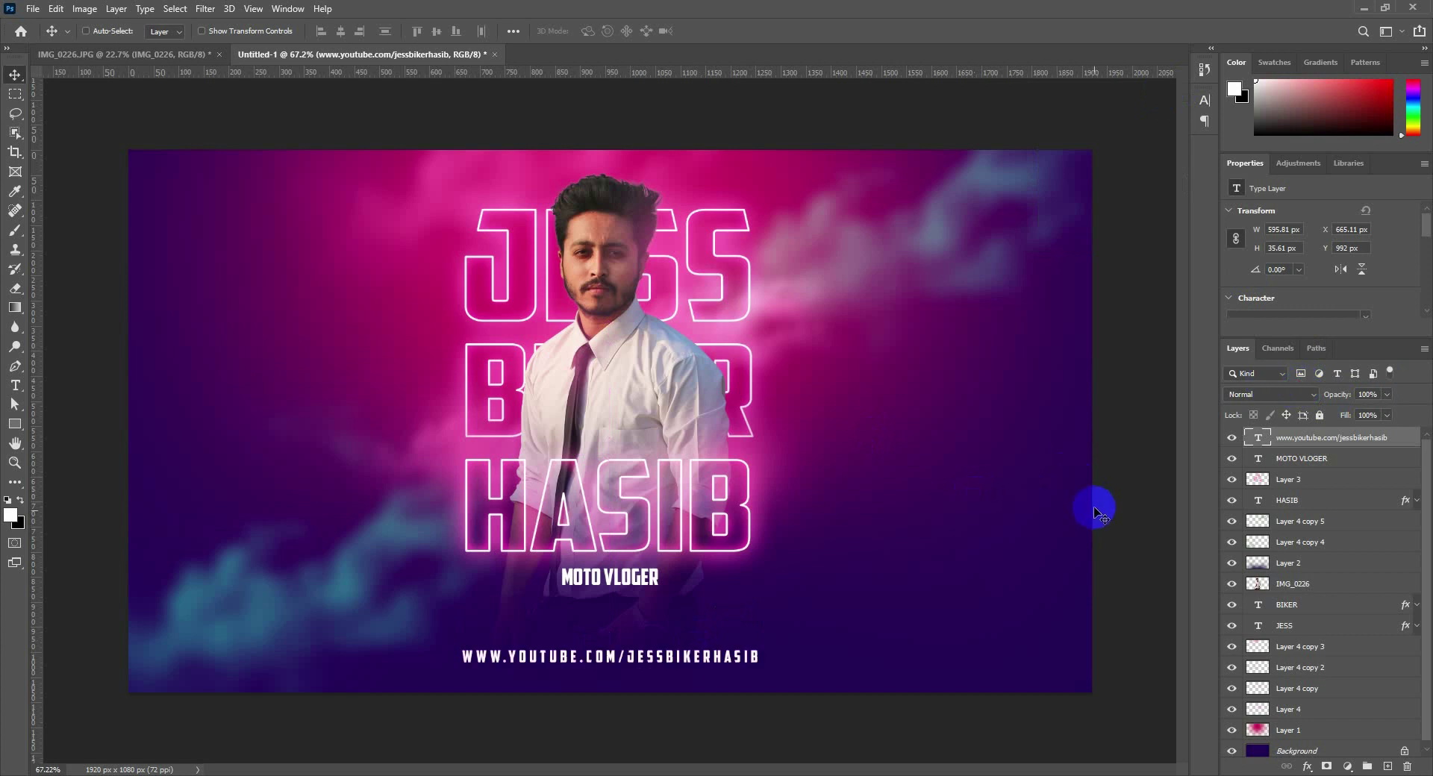
Duplicate the MOTO VLOGER line directly beneath itself and change the copy's text to "&"
{"action": "scroll", "coordinate": [597, 619], "scroll_direction": "up", "scroll_amount": 3}
{"action": "scroll", "coordinate": [602, 620], "scroll_direction": "down", "scroll_amount": 2}
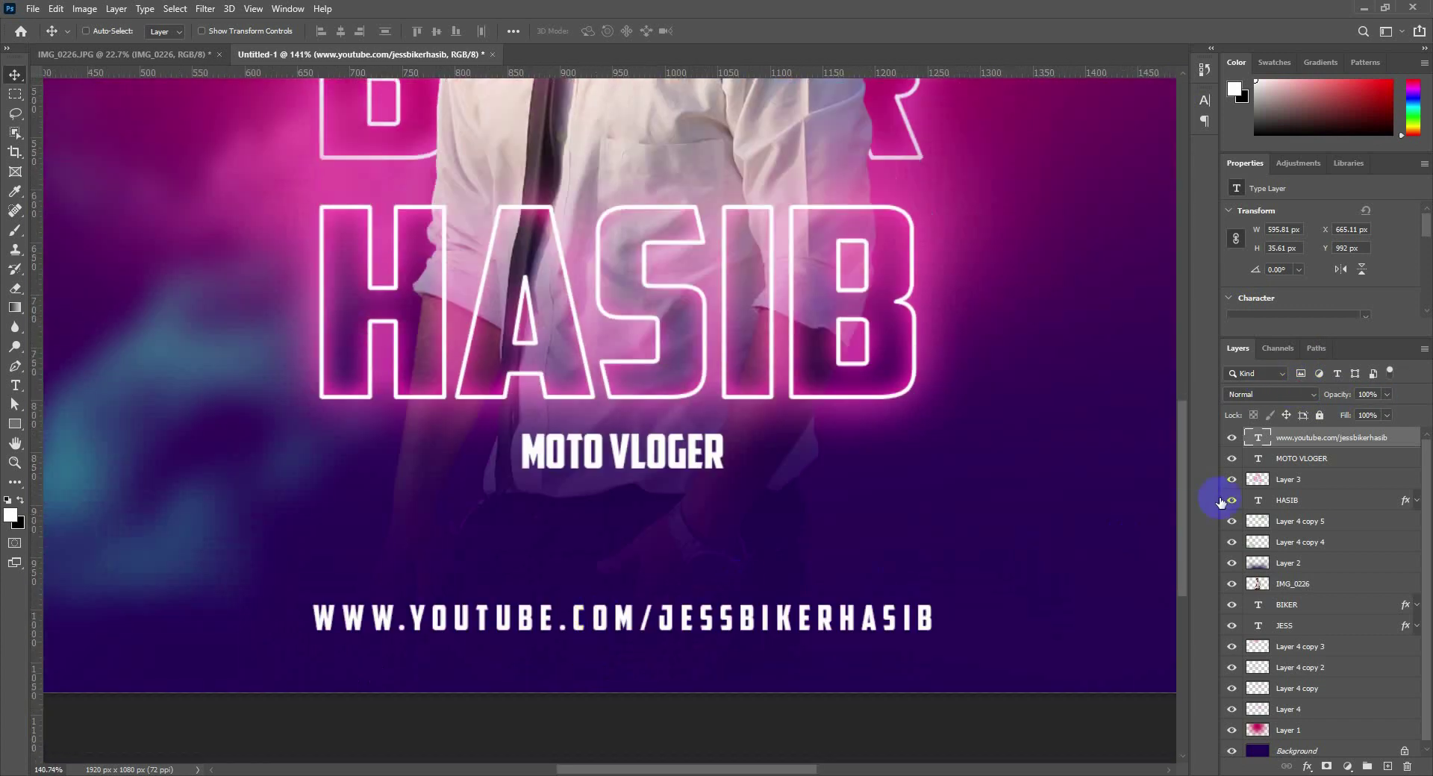
{"action": "left_click", "coordinate": [1274, 458]}
{"action": "left_click_drag", "start_coordinate": [783, 447], "coordinate": [788, 484]}
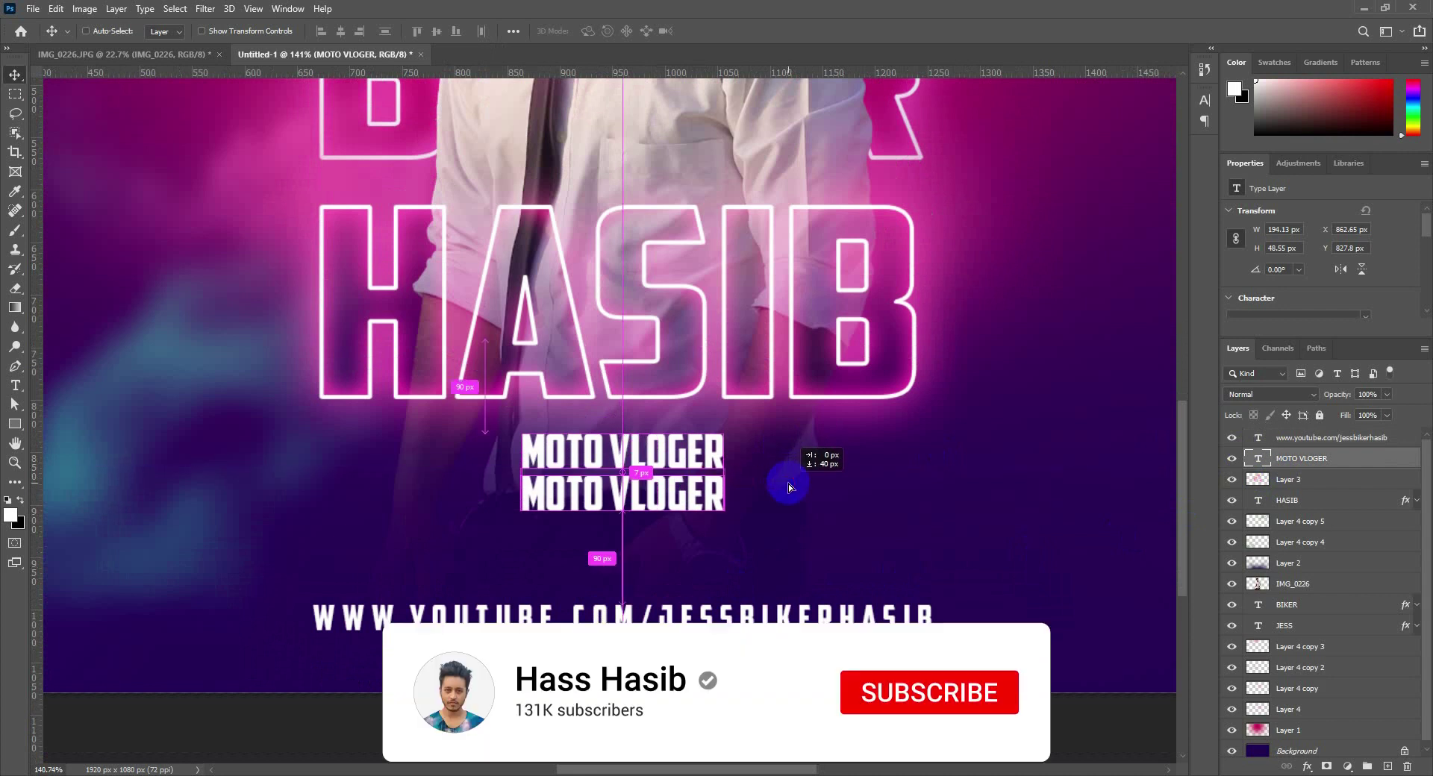
{"action": "double_click", "coordinate": [1256, 460]}
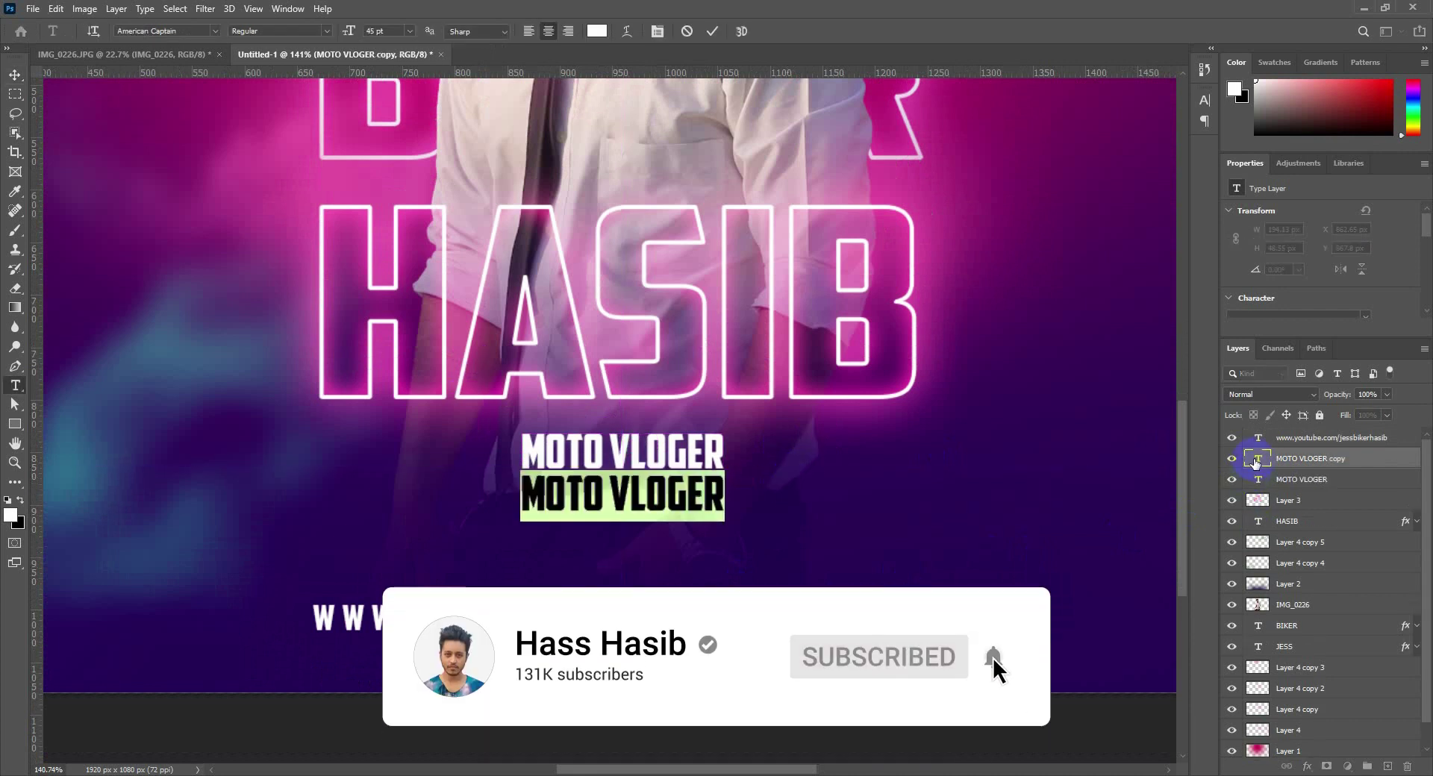
{"action": "type", "text": "&"}
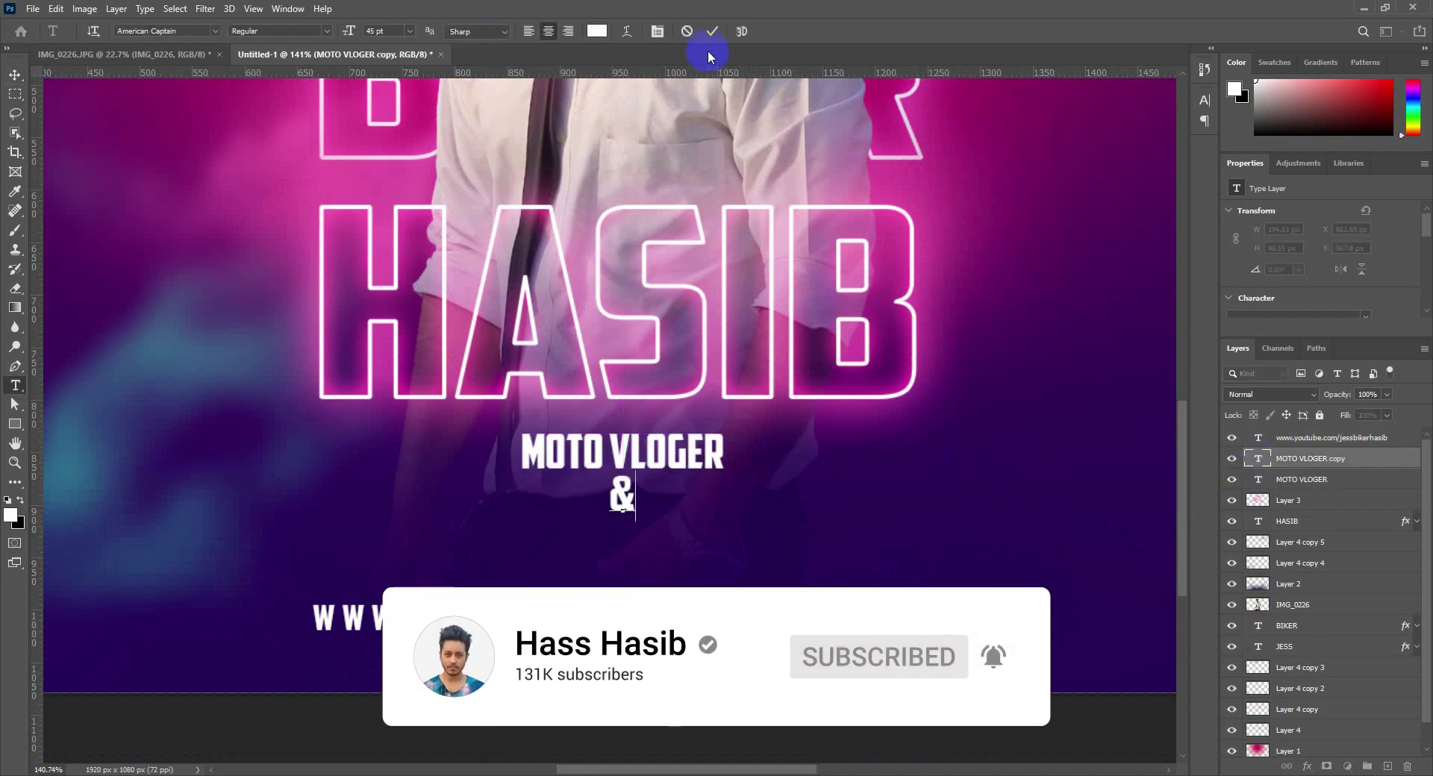
{"action": "key", "text": "ctrl+Return"}
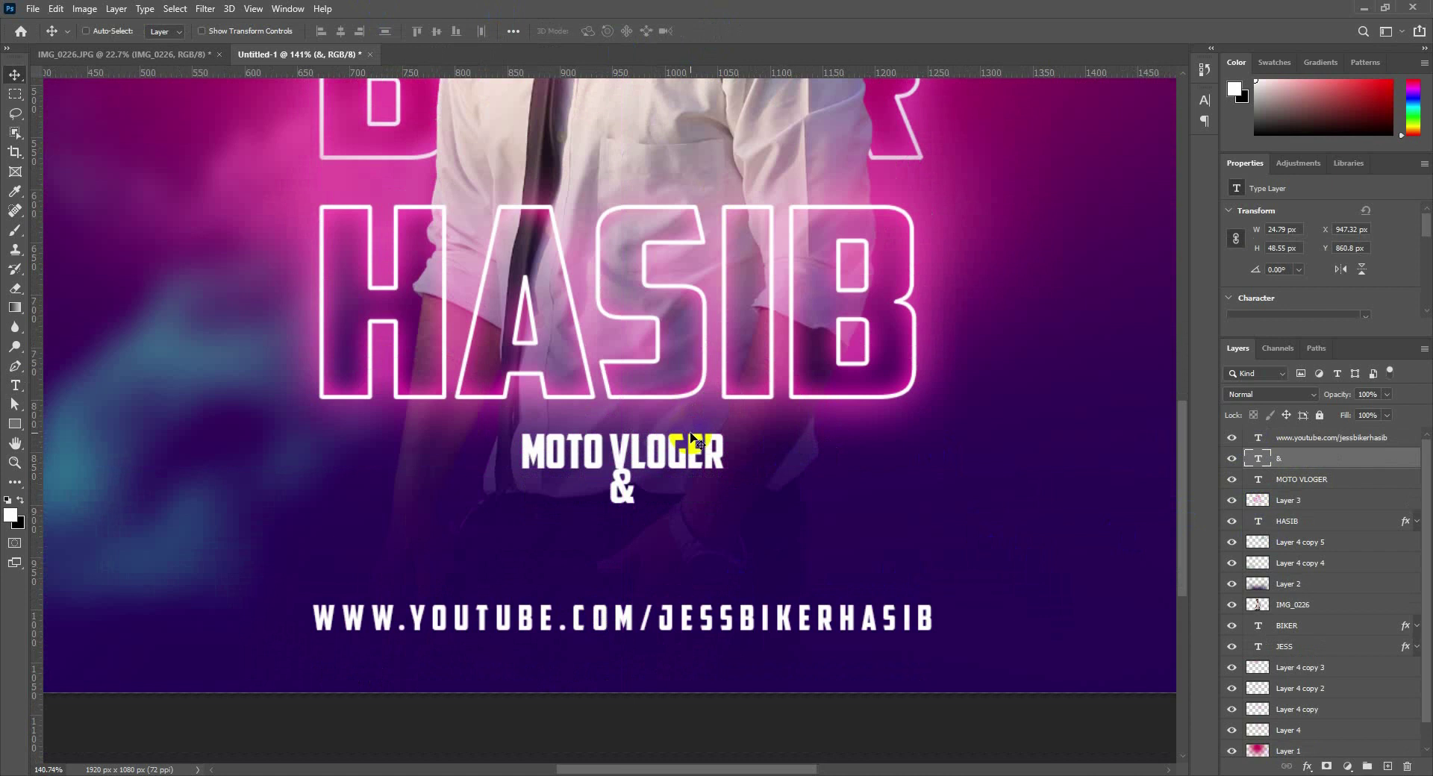
Duplicate the "&" below itself, change the copy's text to YOUTUBER and place it at about Y 910 px
{"action": "left_click_drag", "start_coordinate": [694, 442], "coordinate": [696, 486]}
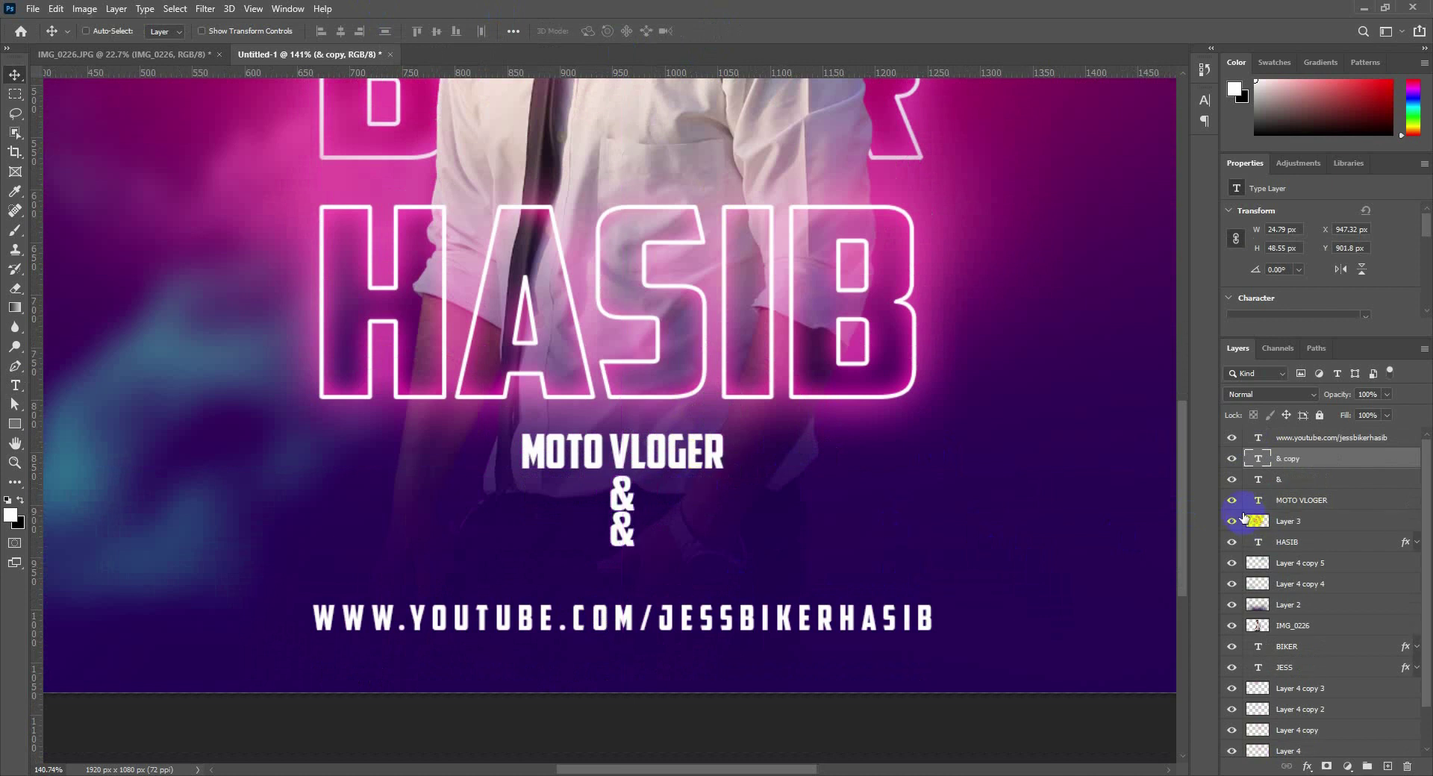
{"action": "double_click", "coordinate": [1259, 461]}
{"action": "type", "text": "YOUTUBER"}
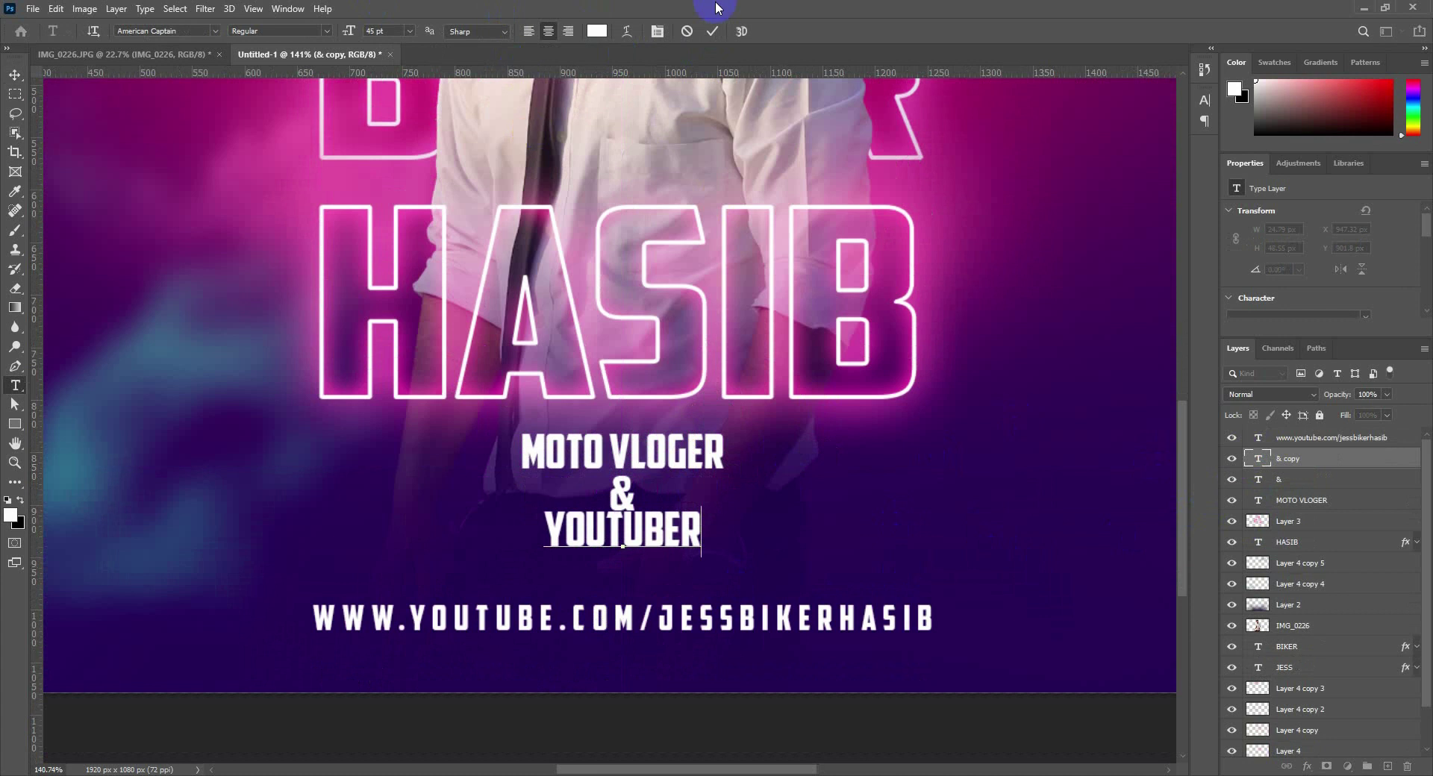
{"action": "left_click", "coordinate": [710, 36]}
{"action": "left_click_drag", "start_coordinate": [698, 375], "coordinate": [698, 383]}
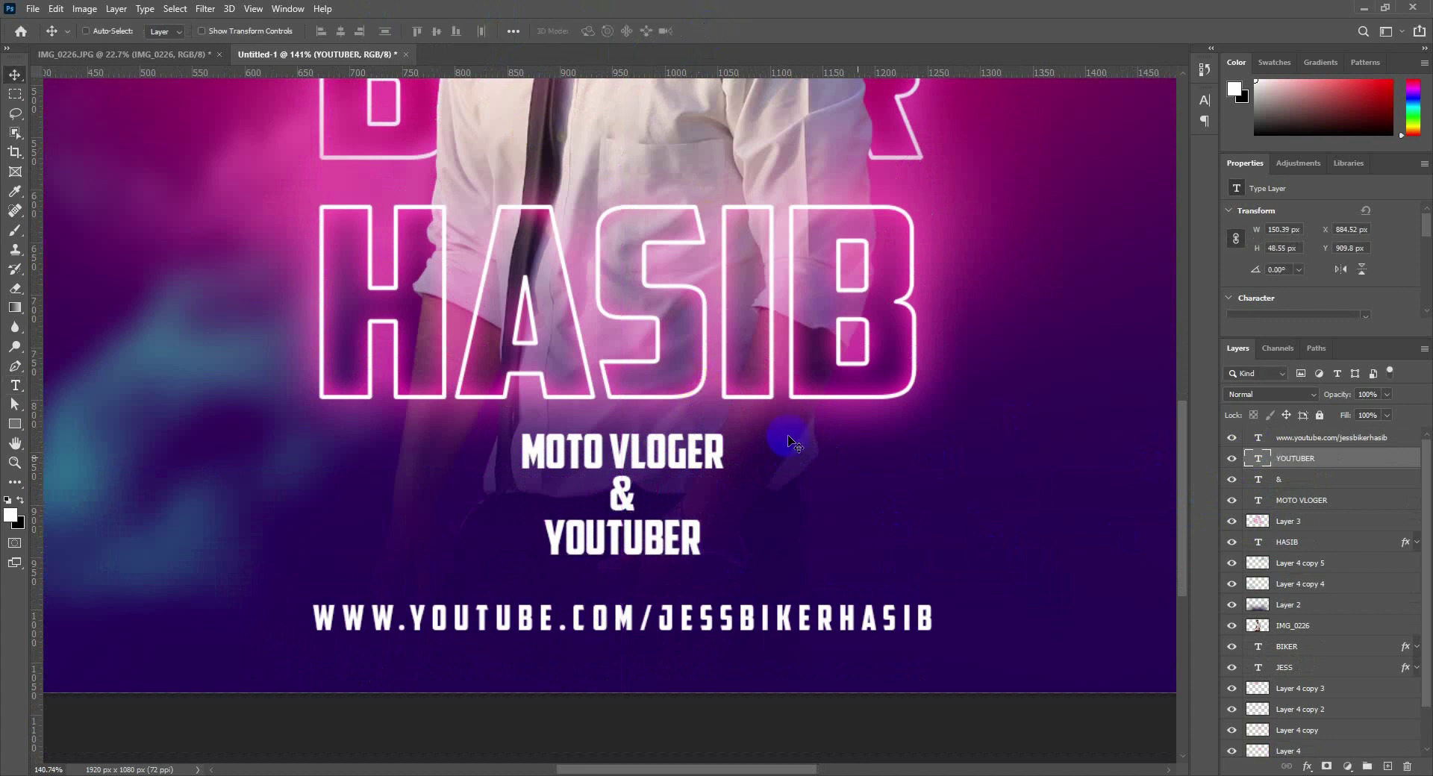
Move the MOTO VLOGER, & and YOUTUBER lines down slightly together and add the web address layer to the selection
{"action": "left_click", "coordinate": [1293, 500], "text": "shift"}
{"action": "scroll", "coordinate": [752, 526], "scroll_direction": "down", "scroll_amount": 4}
{"action": "left_click_drag", "start_coordinate": [749, 567], "coordinate": [748, 571]}
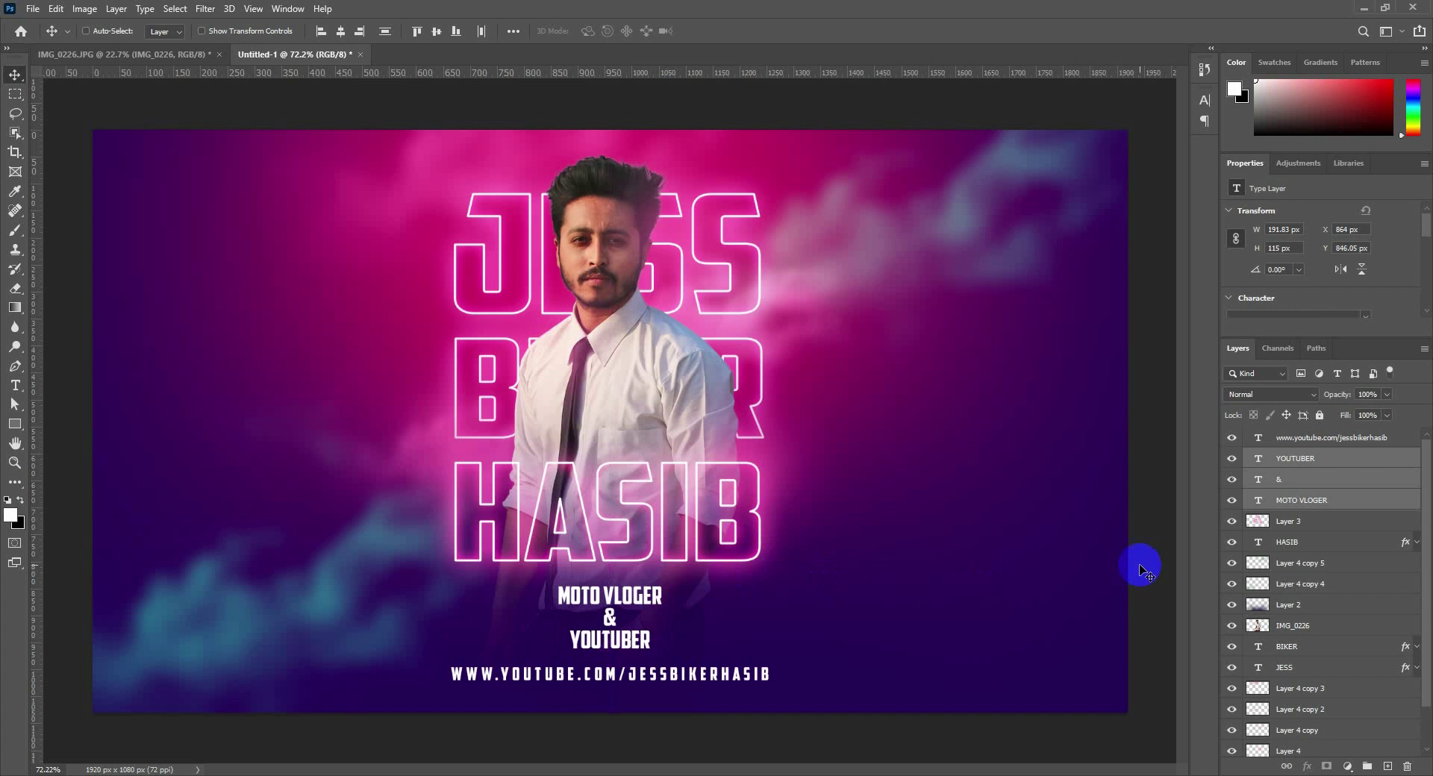
{"action": "left_click", "coordinate": [1314, 442], "text": "ctrl"}
Try shifting the four selected text lines vertically, moving them down and nudging them back up
{"action": "left_click_drag", "start_coordinate": [743, 607], "coordinate": [752, 621]}
{"action": "key", "text": "Up"}
{"action": "key", "text": "Up"}
{"action": "key", "text": "Up"}
{"action": "key", "text": "Up"}
{"action": "key", "text": "Up"}
{"action": "key", "text": "Up"}
{"action": "key", "text": "Up"}
{"action": "key", "text": "Up"}
{"action": "key", "text": "Up"}
{"action": "key", "text": "Up"}
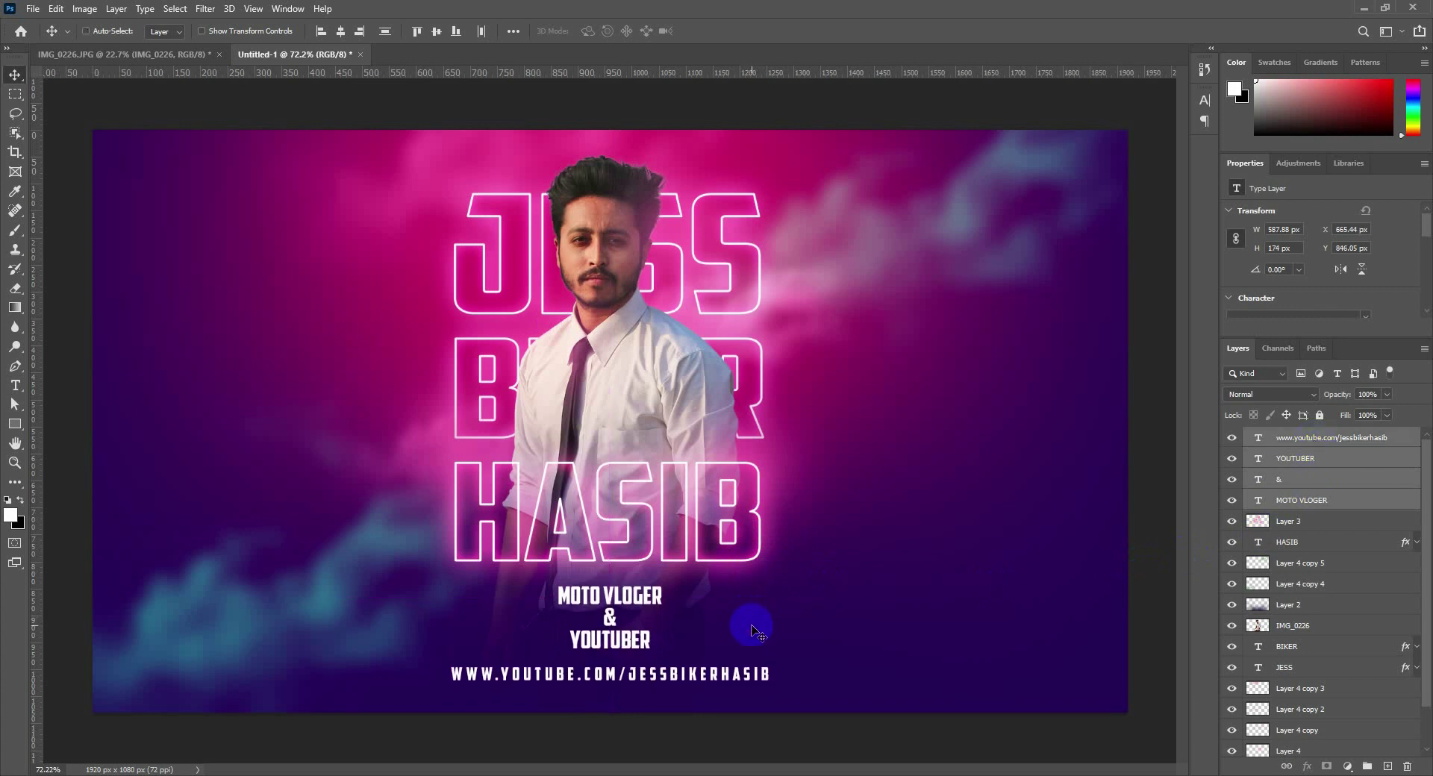
Set the opacity of the four selected small text layers to 40%
{"action": "scroll", "coordinate": [743, 629], "scroll_direction": "down", "scroll_amount": 5}
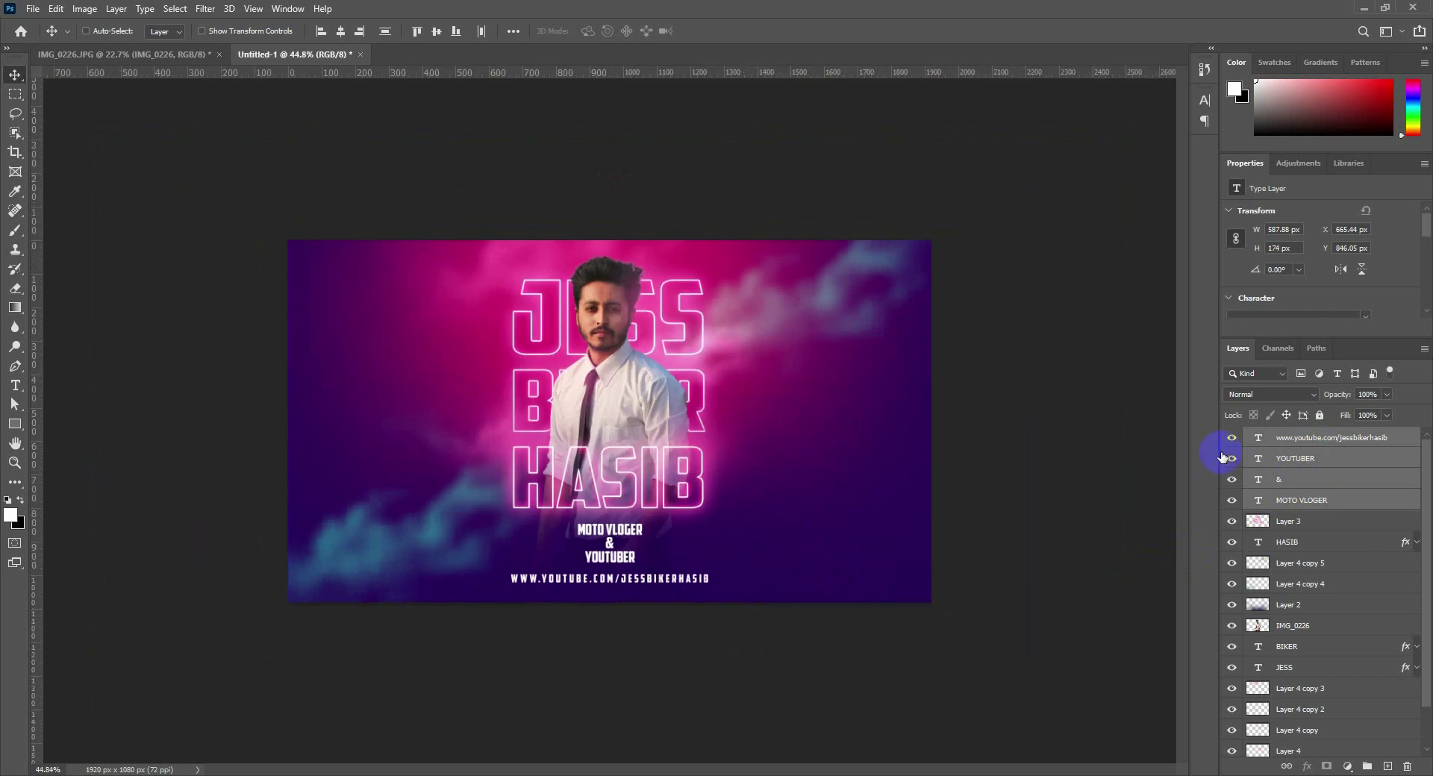
{"action": "key", "text": "4"}
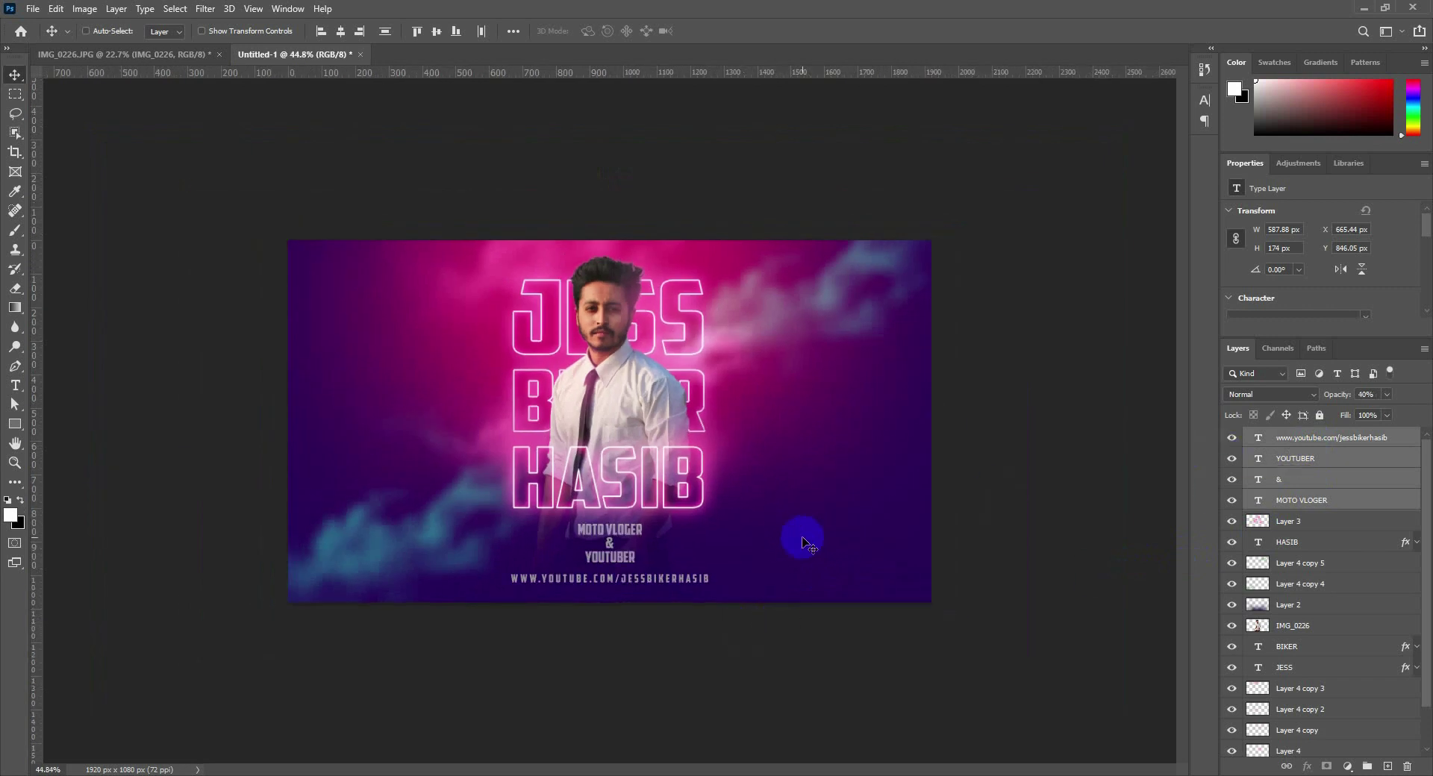
{"action": "scroll", "coordinate": [803, 542], "scroll_direction": "up", "scroll_amount": 3}
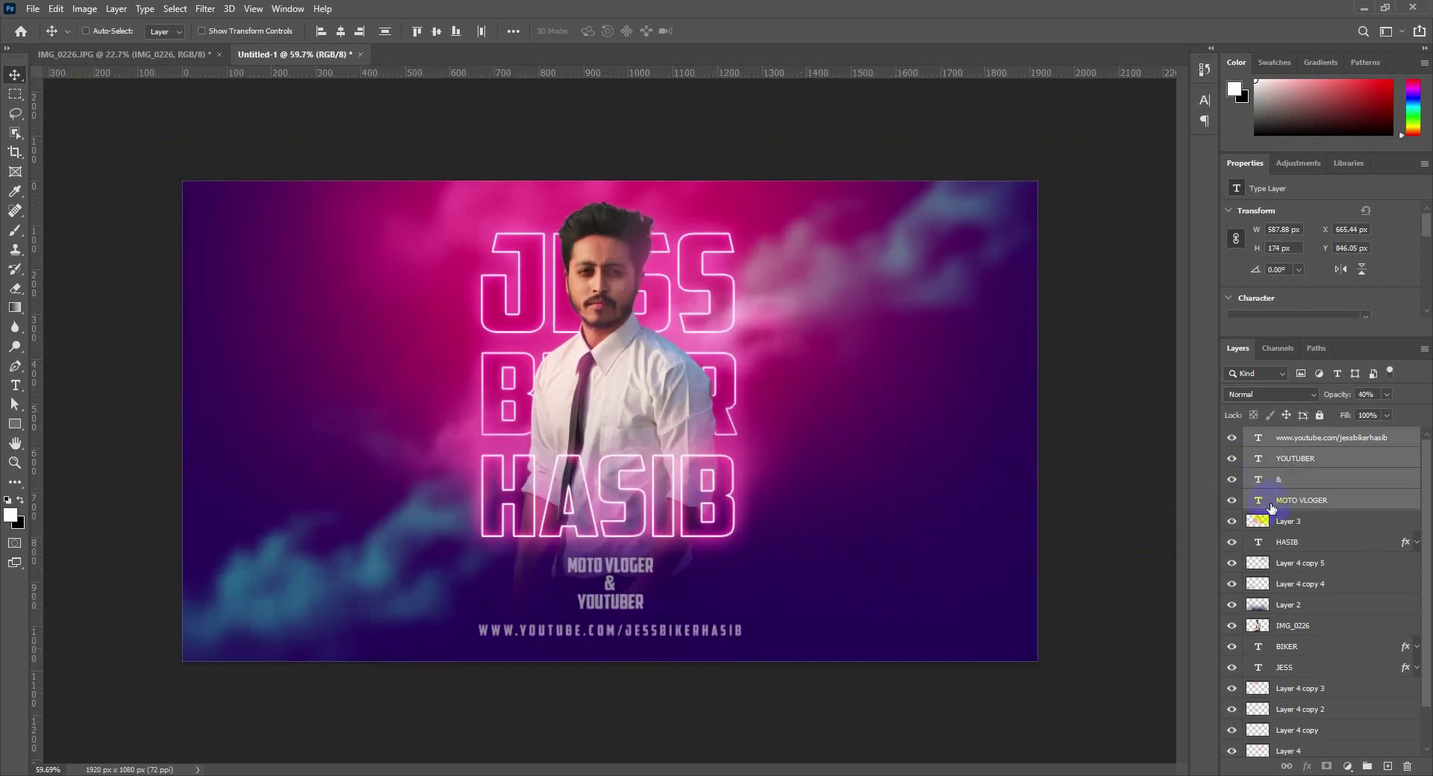
{"action": "double_click", "coordinate": [1257, 438]}
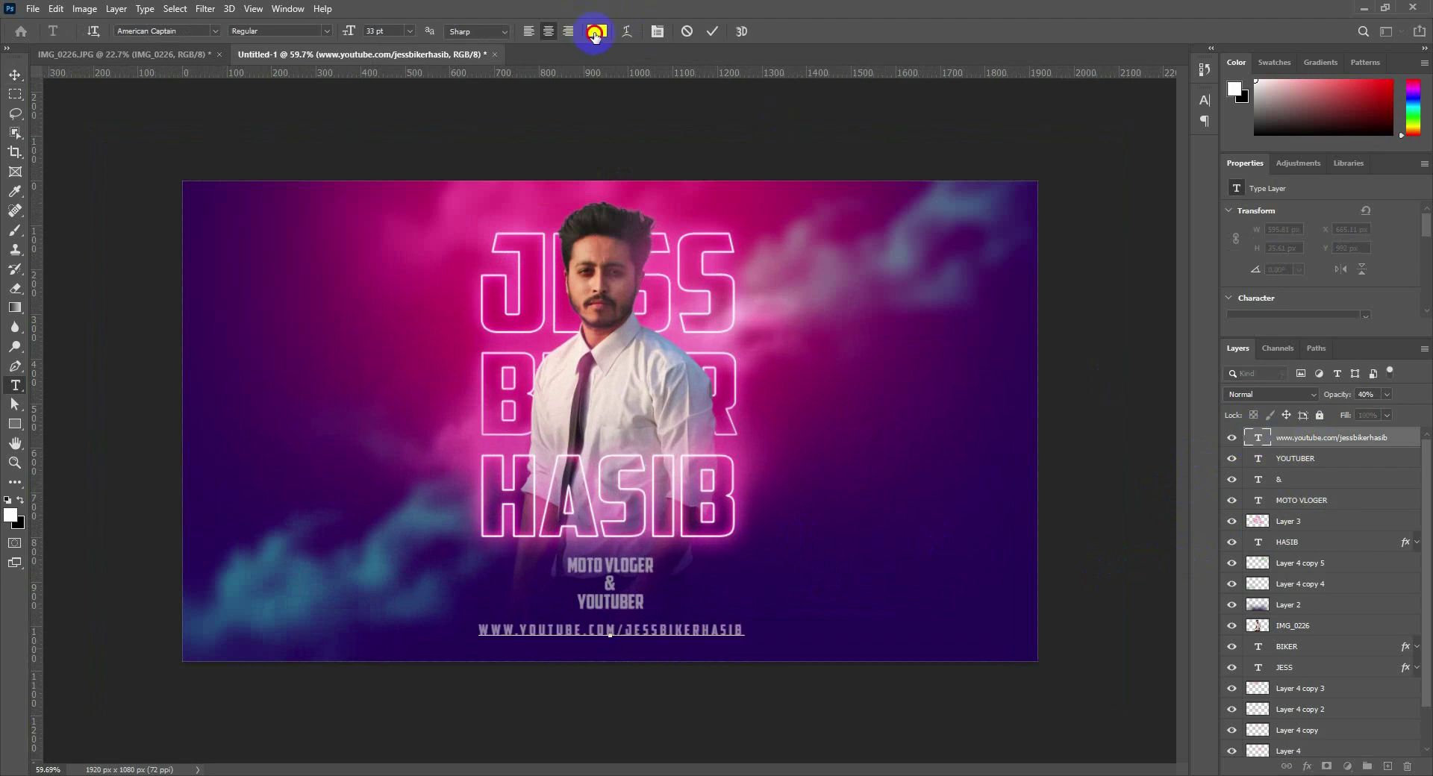
{"action": "left_click", "coordinate": [597, 31]}
{"action": "left_click", "coordinate": [582, 372]}
{"action": "left_click", "coordinate": [608, 453]}
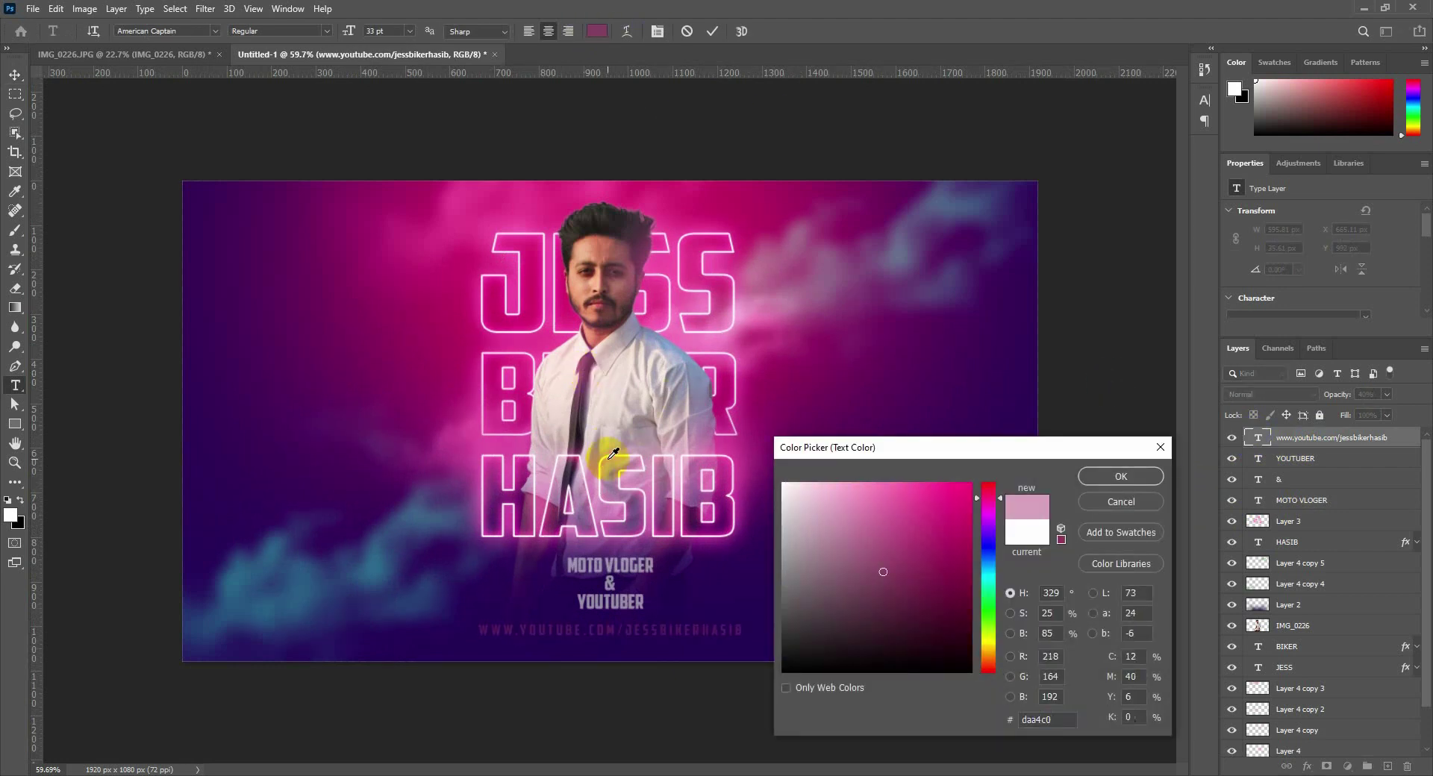
{"action": "left_click", "coordinate": [740, 597]}
{"action": "left_click", "coordinate": [755, 614]}
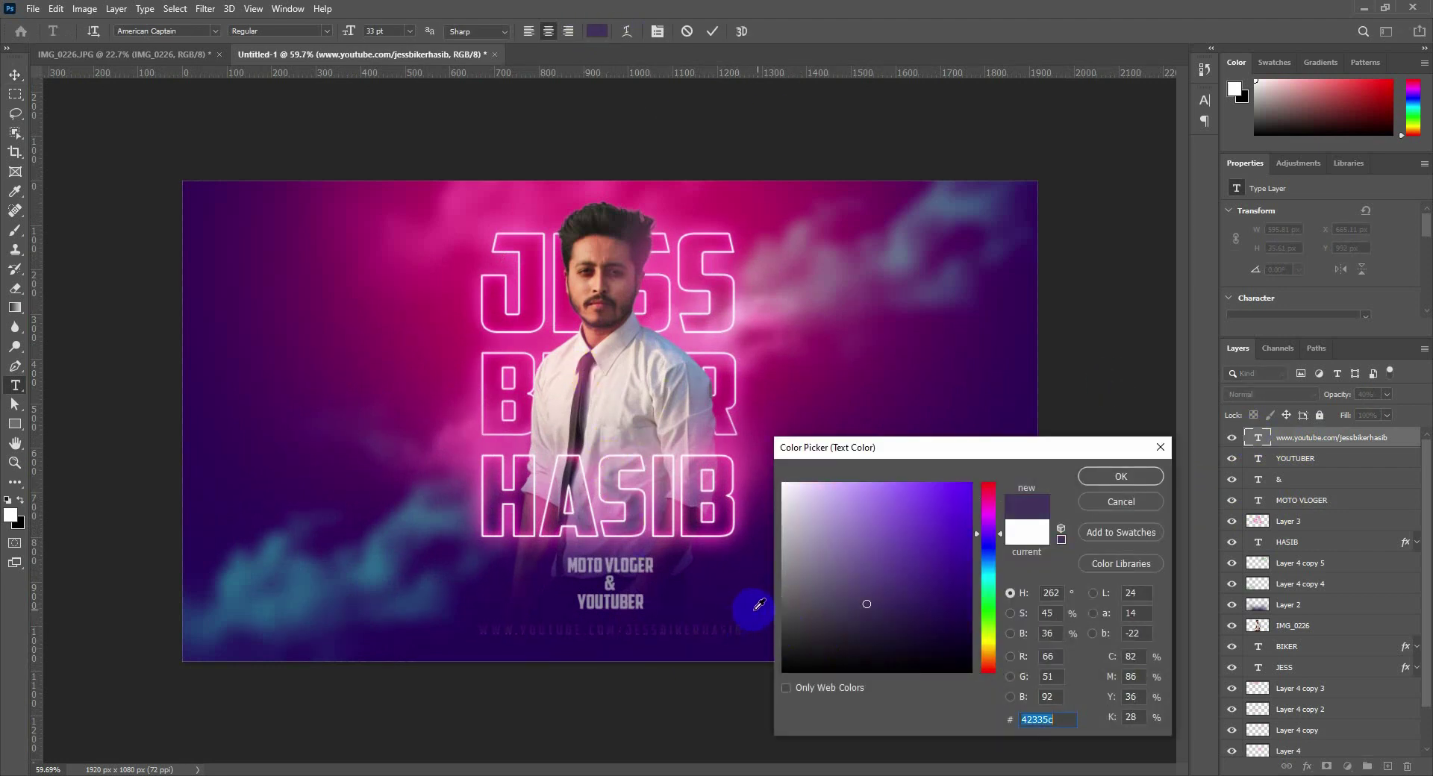
{"action": "mouse_move", "coordinate": [846, 621]}
{"action": "left_mouse_down"}
{"action": "mouse_move", "coordinate": [924, 649]}
{"action": "mouse_move", "coordinate": [787, 608]}
{"action": "left_mouse_up"}
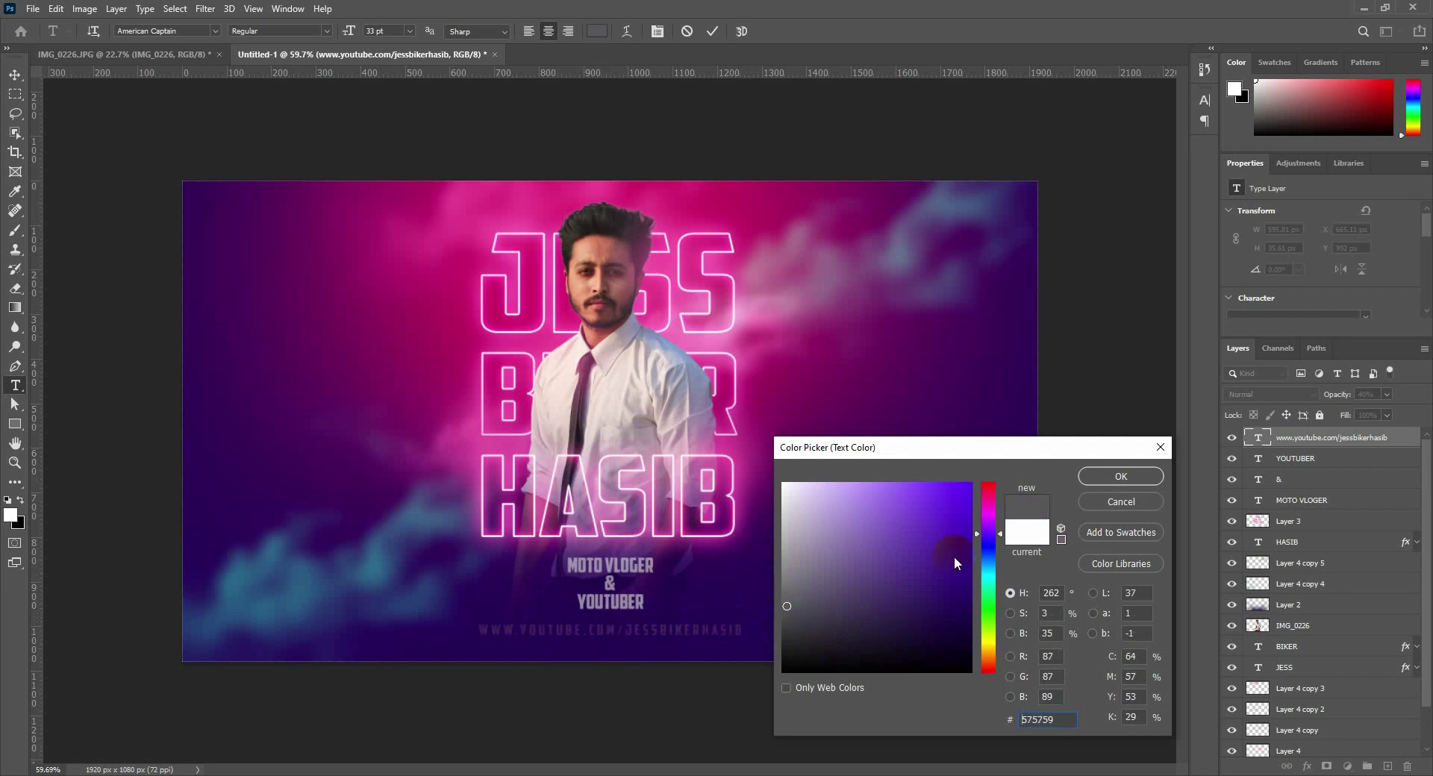
{"action": "left_click", "coordinate": [1119, 502]}
{"action": "left_click", "coordinate": [684, 34]}
{"action": "key", "text": "v"}
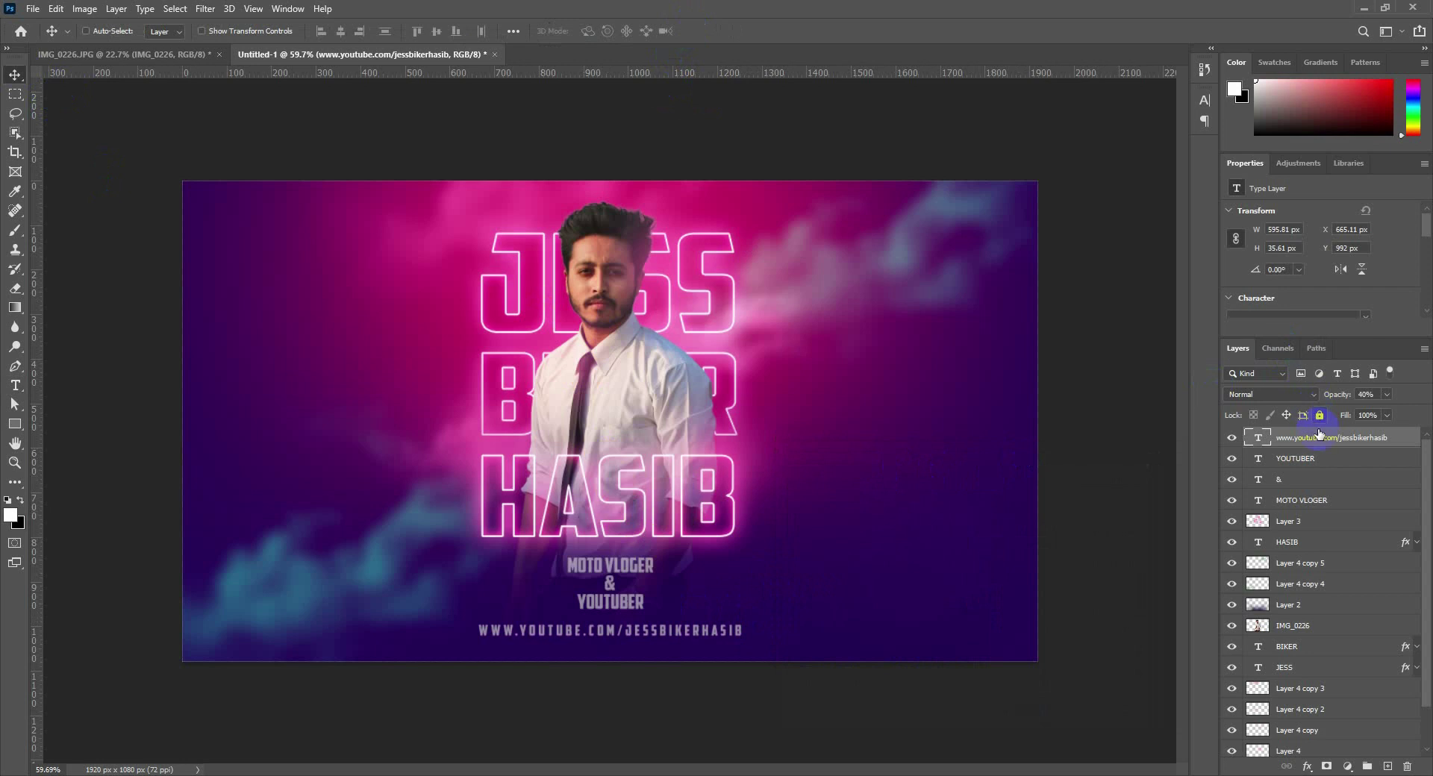
Add a Color Lookup adjustment layer above the web address text and load the 2Strip.look 3D LUT
{"action": "left_click", "coordinate": [1347, 767]}
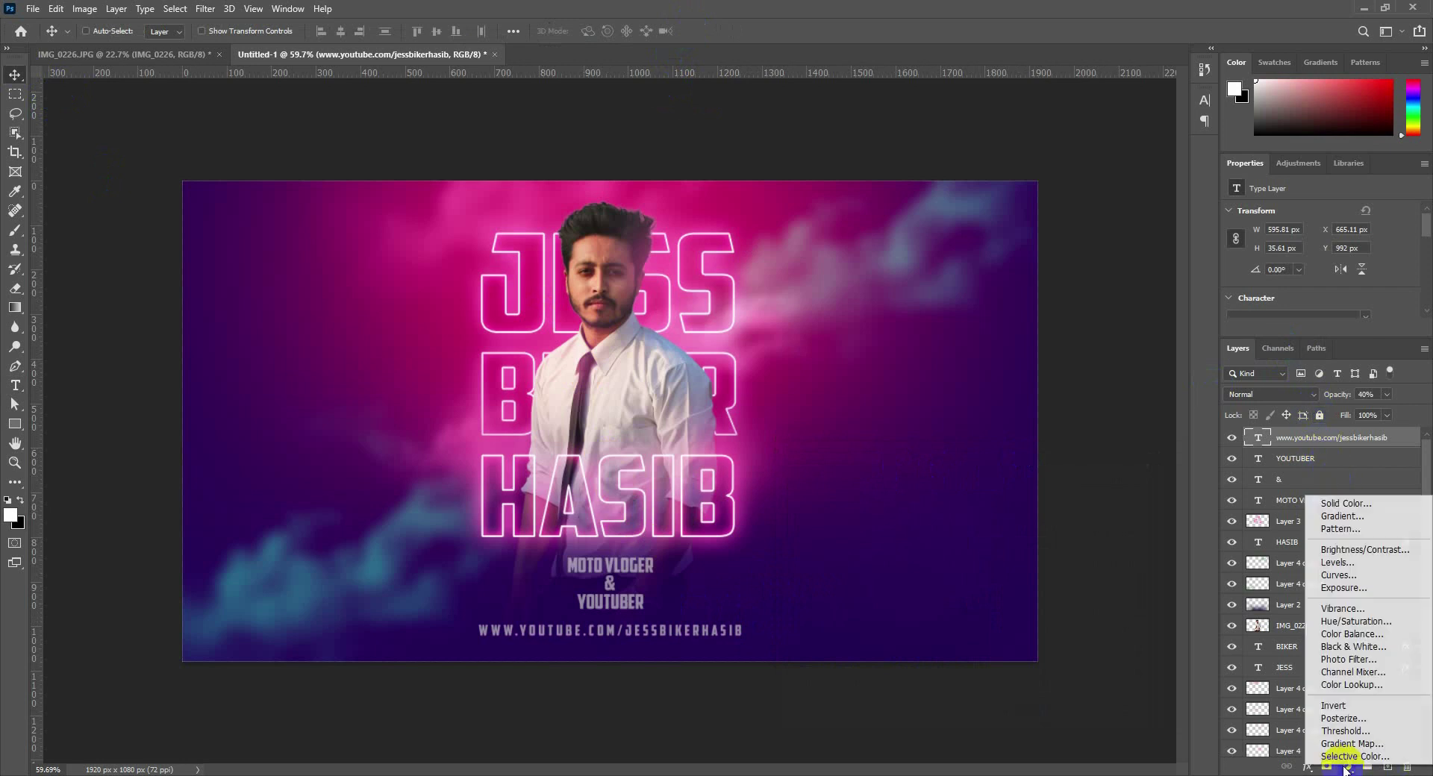
{"action": "left_click", "coordinate": [1314, 676]}
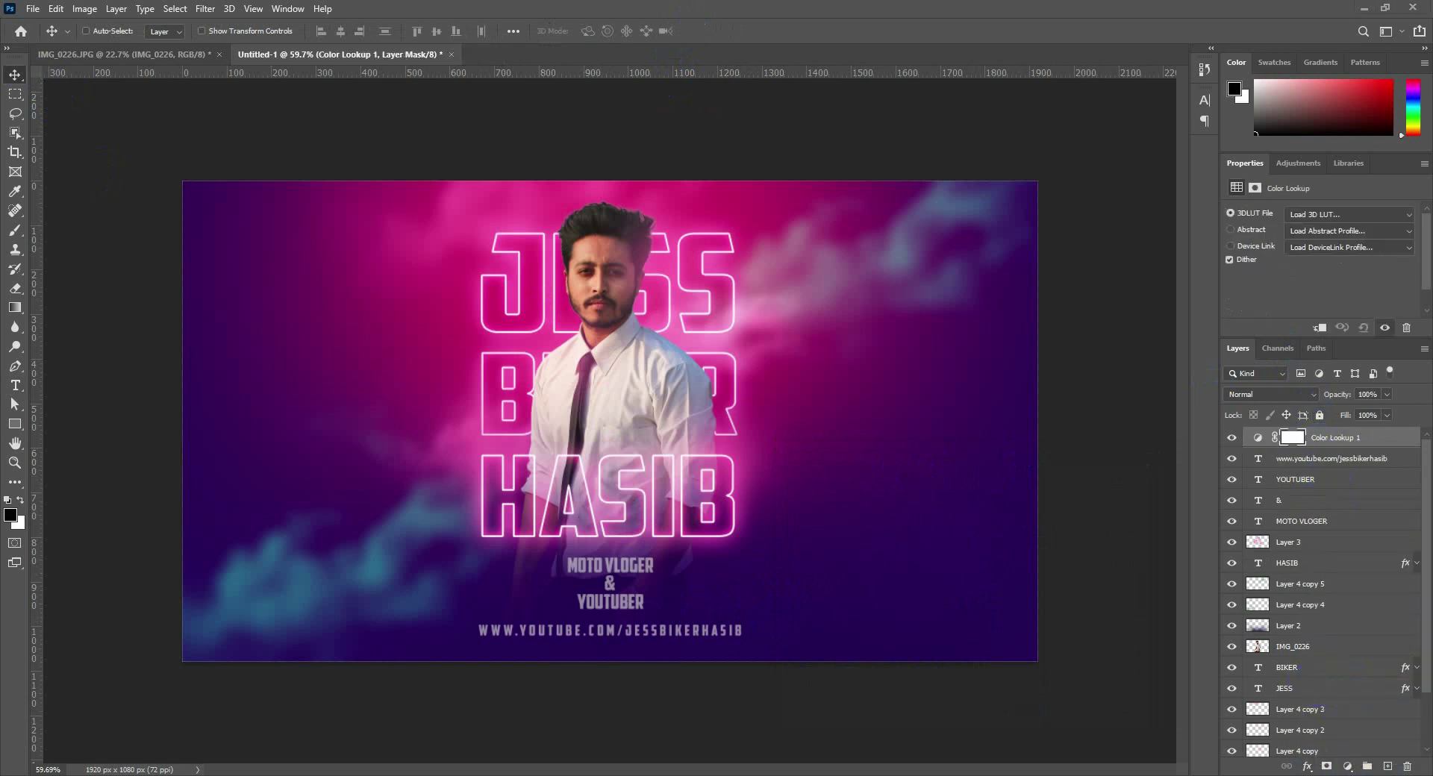
{"action": "left_click", "coordinate": [1332, 775]}
{"action": "left_click", "coordinate": [1357, 442]}
{"action": "left_click", "coordinate": [1319, 215]}
{"action": "left_click", "coordinate": [1273, 280]}
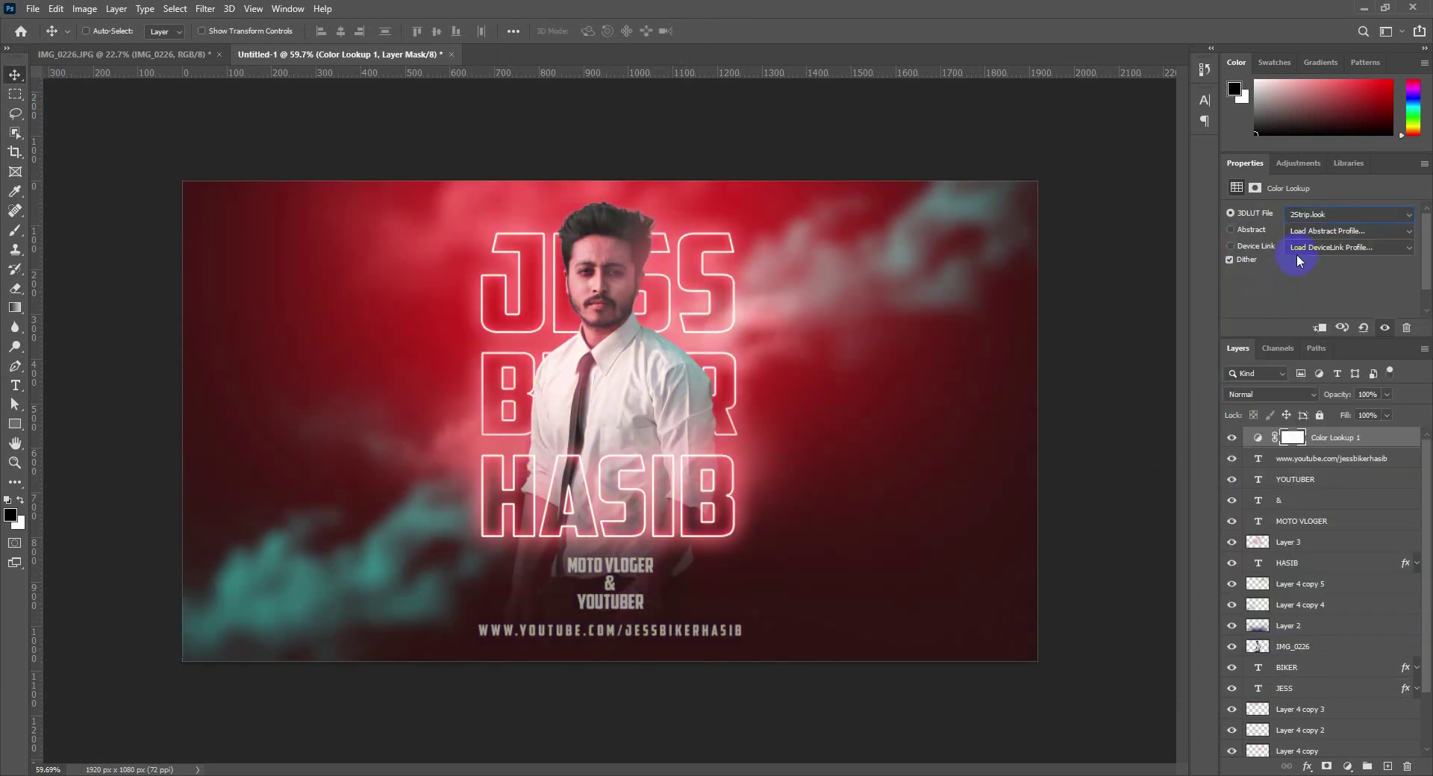
Try out the successive 3D LUT presets on the Color Lookup layer and settle on Fuji ETERNA 250D Fuji 3510
{"action": "key", "text": "Down"}
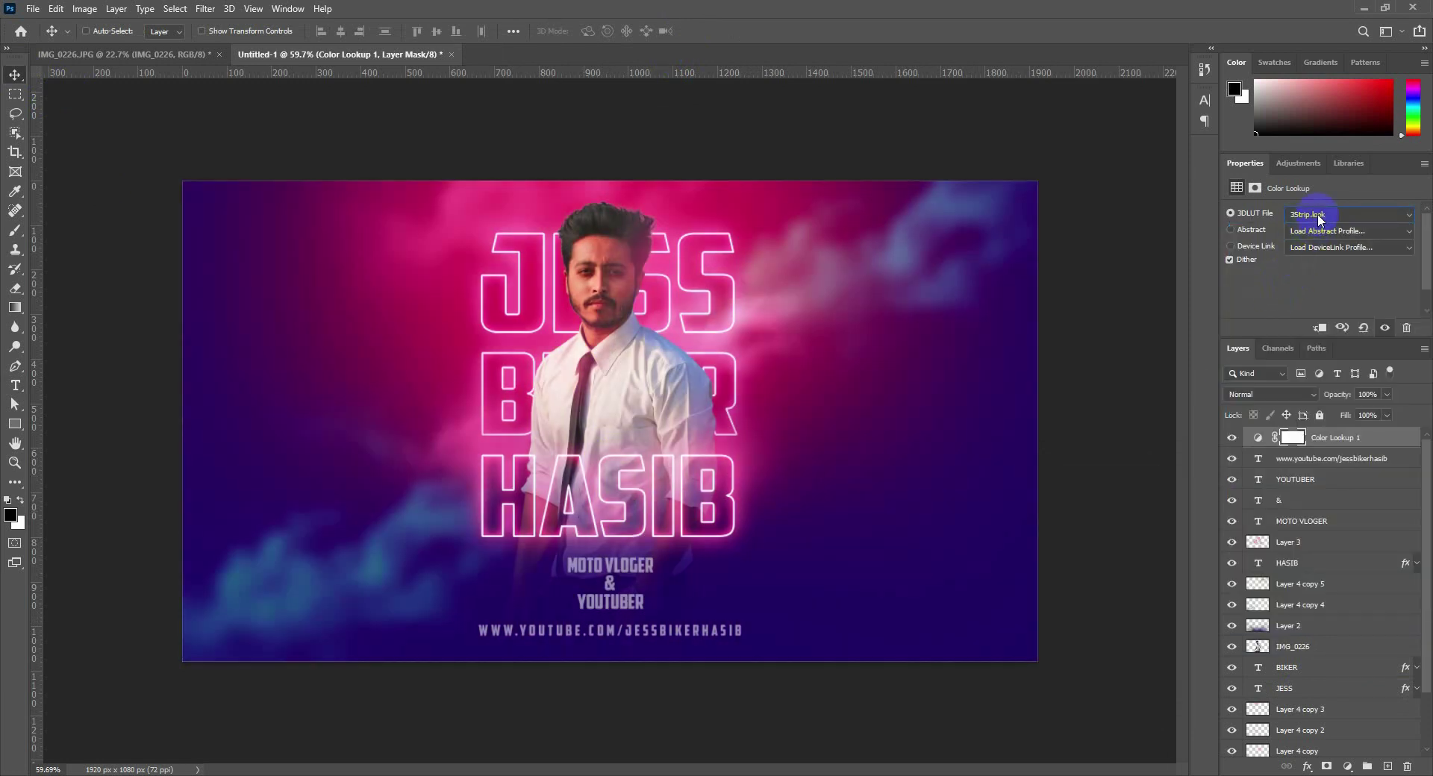
{"action": "key", "text": "Down"}
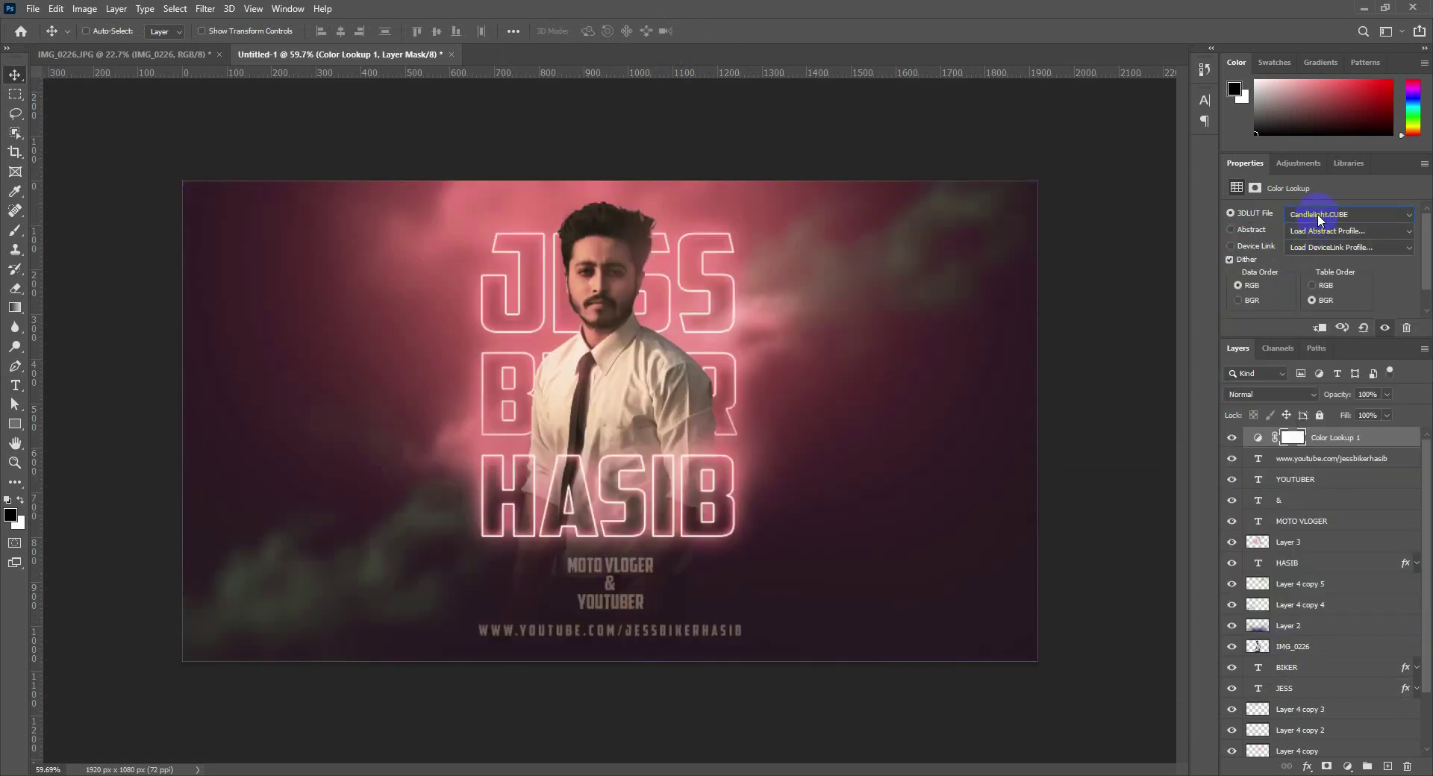
{"action": "key", "text": "Down"}
{"action": "key", "text": "Down"}
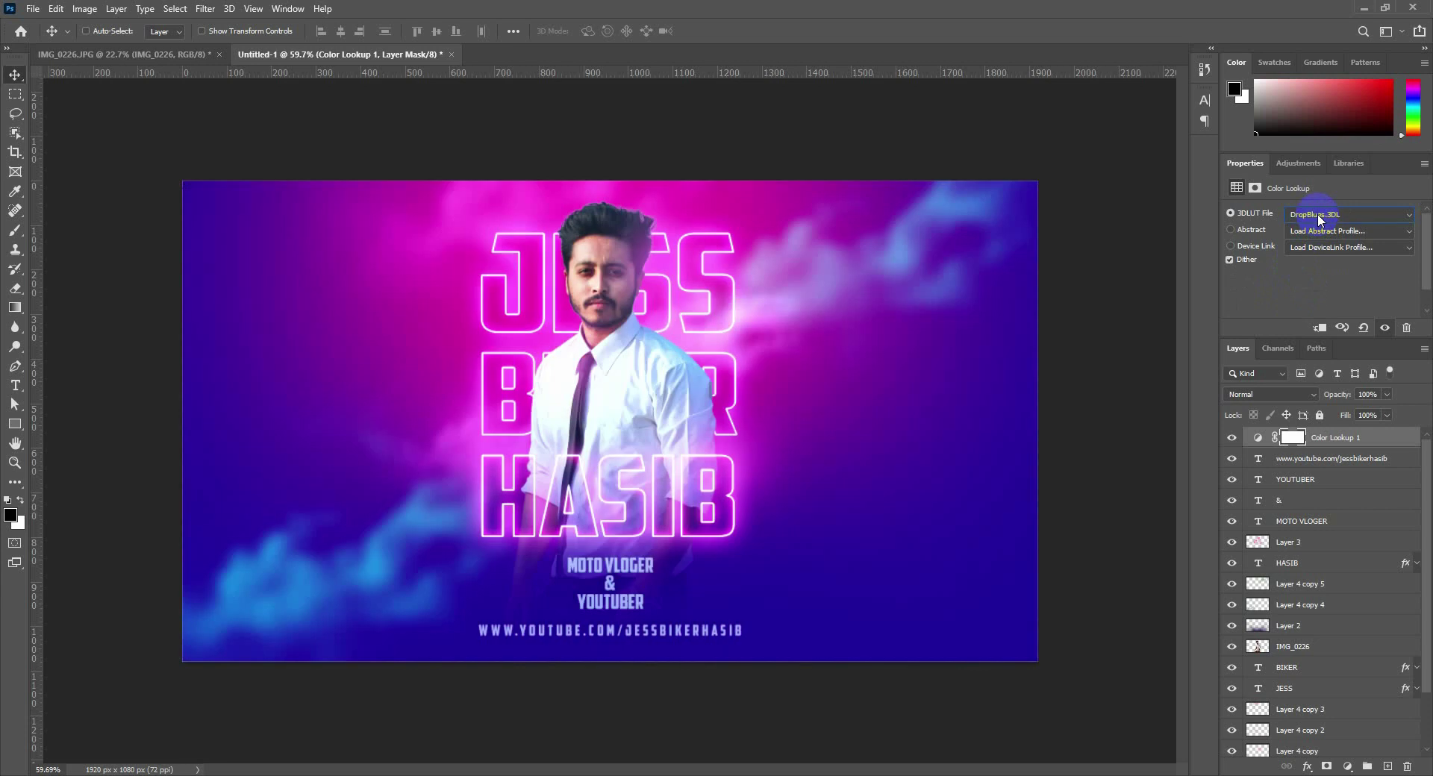
{"action": "key", "text": "Down"}
{"action": "key", "text": "Down"}
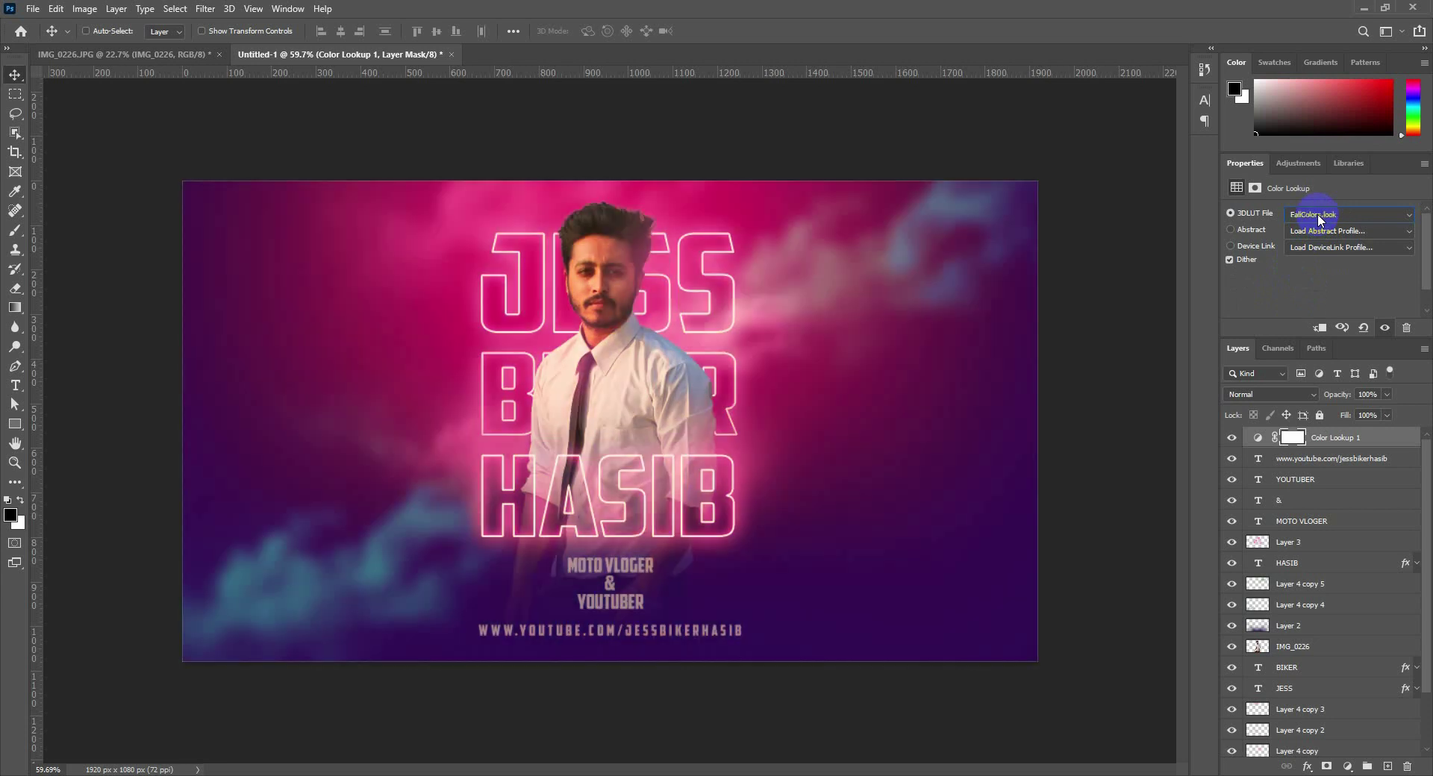
{"action": "key", "text": "Down"}
{"action": "key", "text": "Down"}
{"action": "key", "text": "Down"}
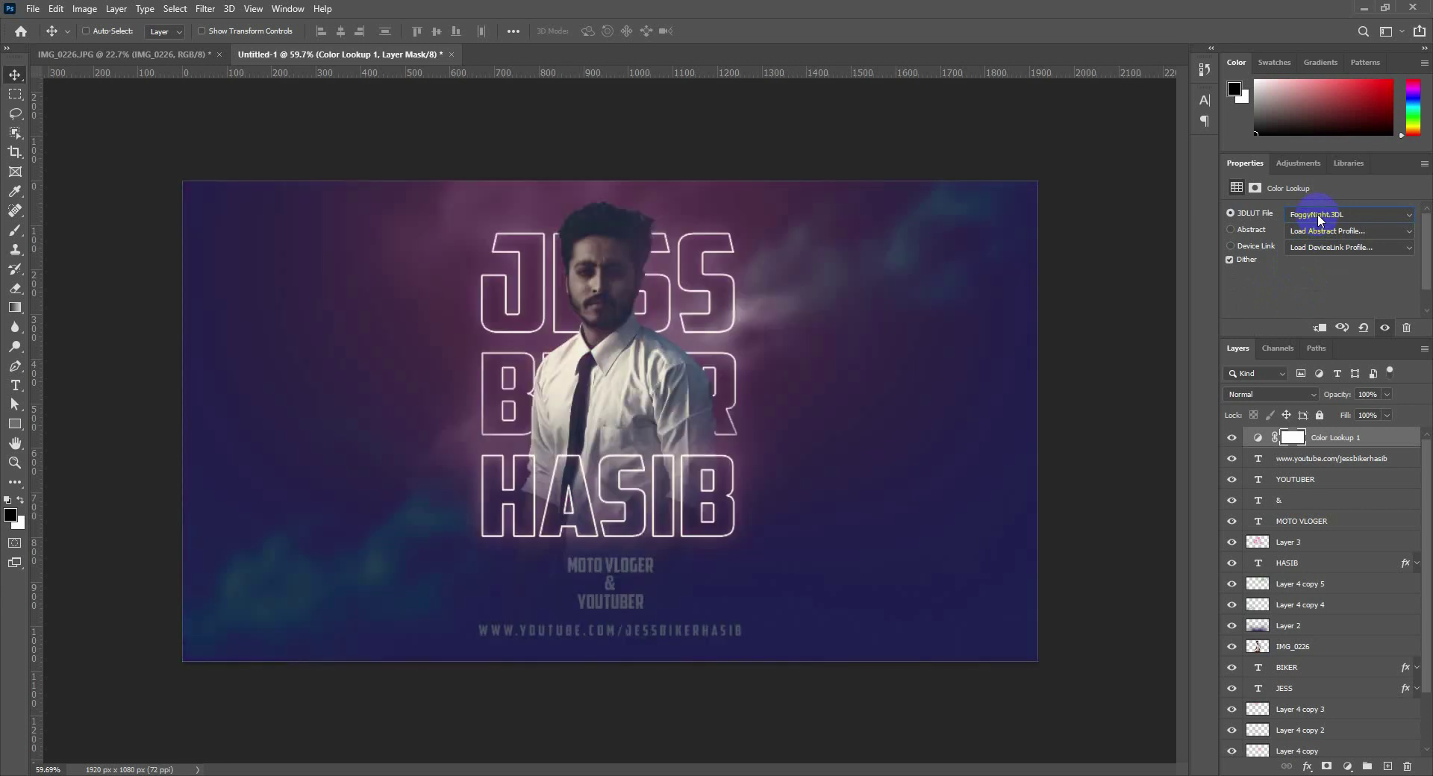
{"action": "key", "text": "Down"}
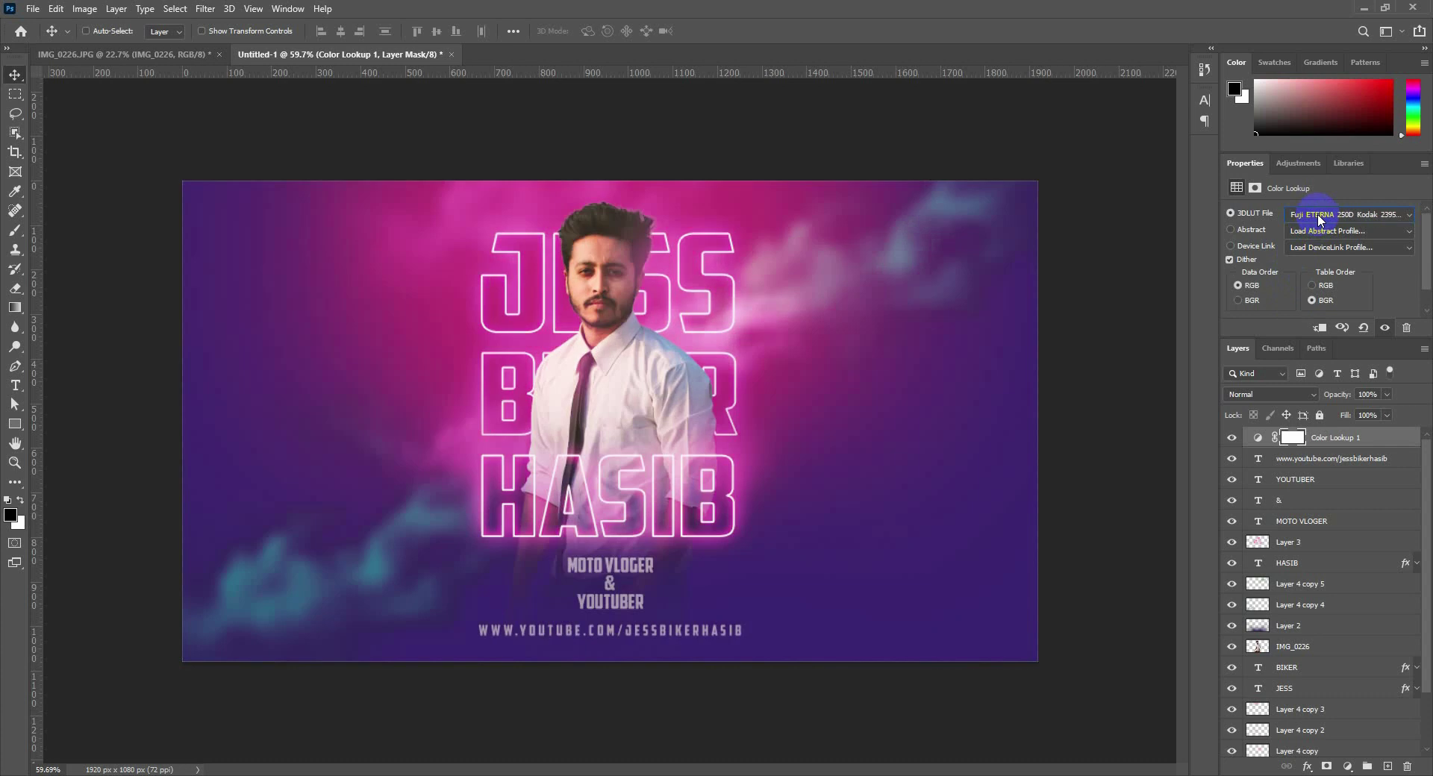
{"action": "key", "text": "Up"}
Compare the design with and without the Color Lookup layer and set that layer's opacity to 30%
{"action": "left_click", "coordinate": [1233, 439]}
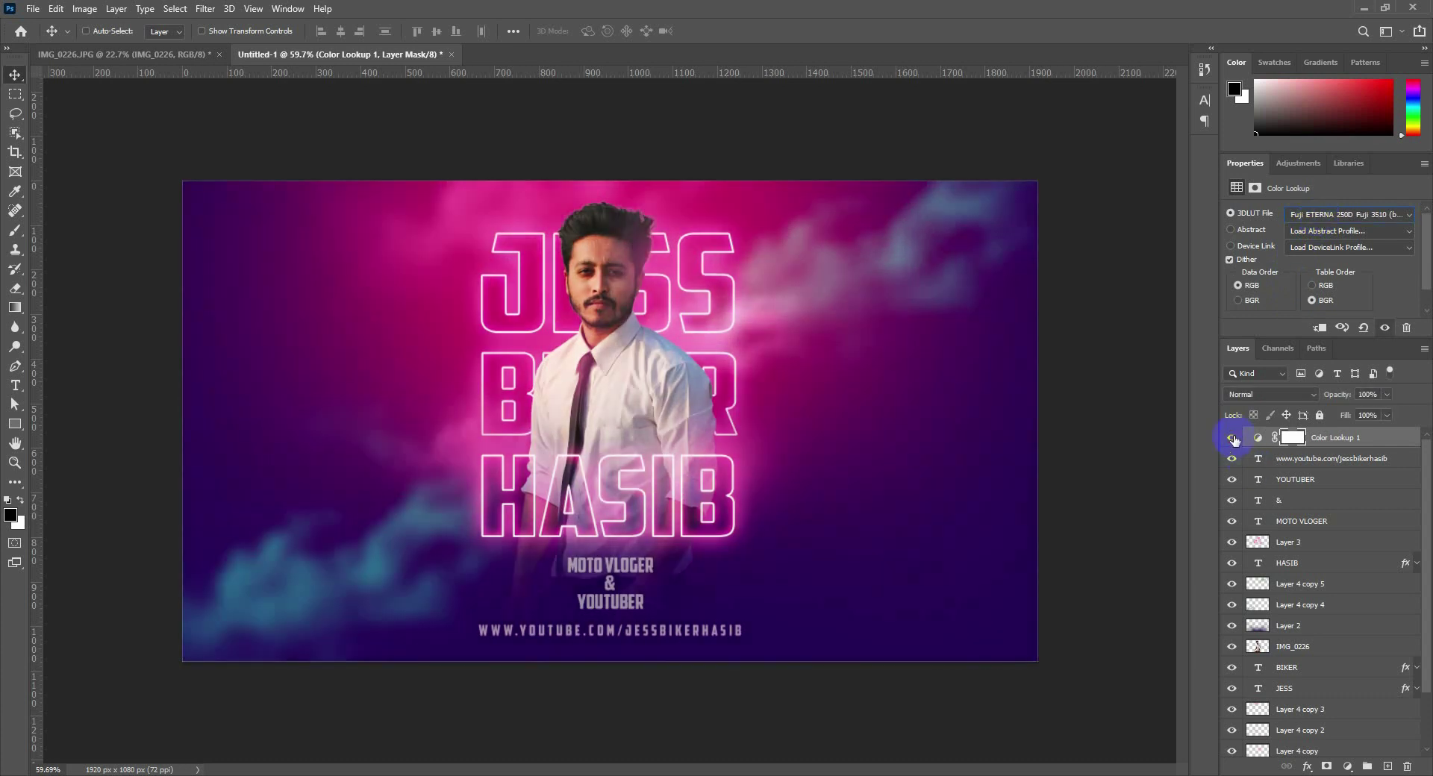
{"action": "left_click", "coordinate": [1232, 439]}
{"action": "left_click", "coordinate": [1232, 438]}
{"action": "left_click", "coordinate": [1233, 439]}
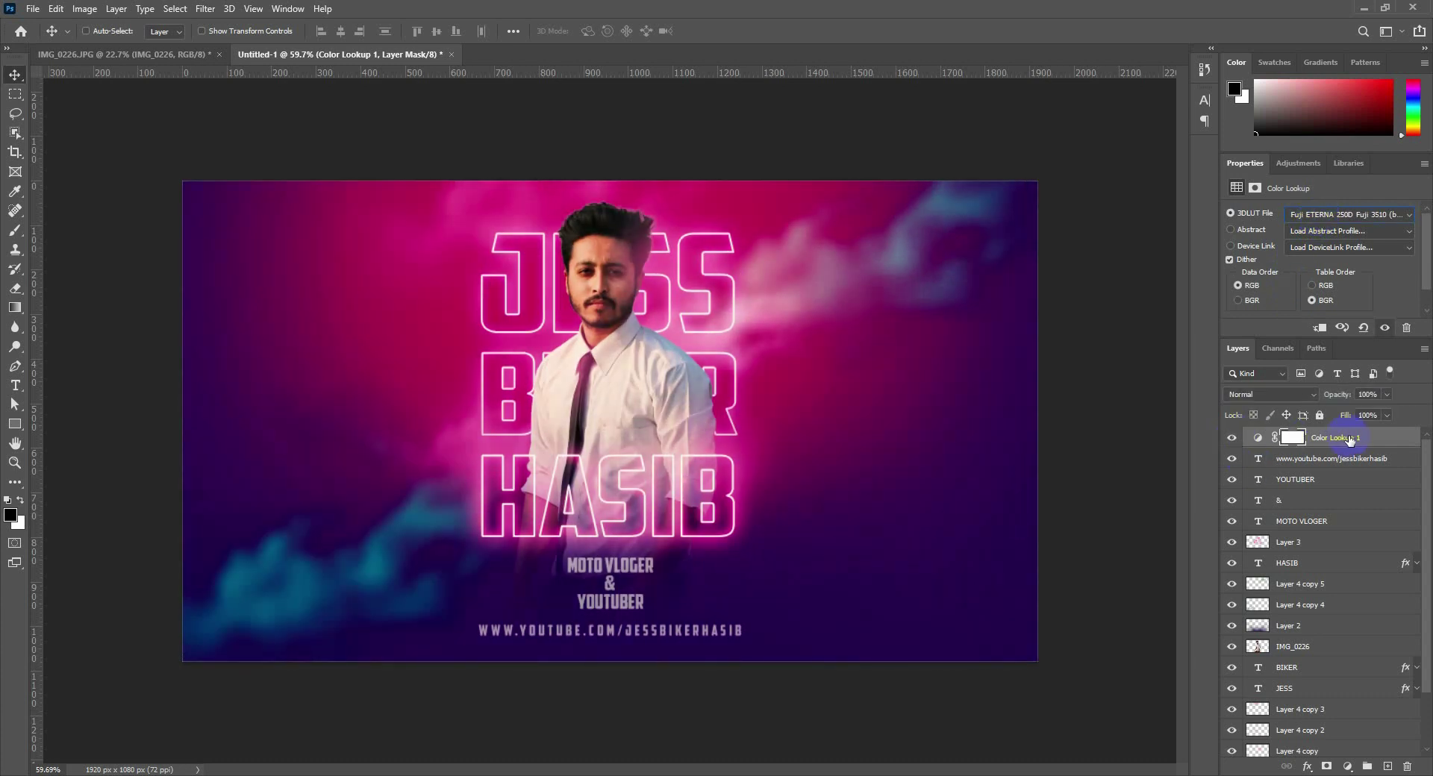
{"action": "left_click", "coordinate": [1257, 437]}
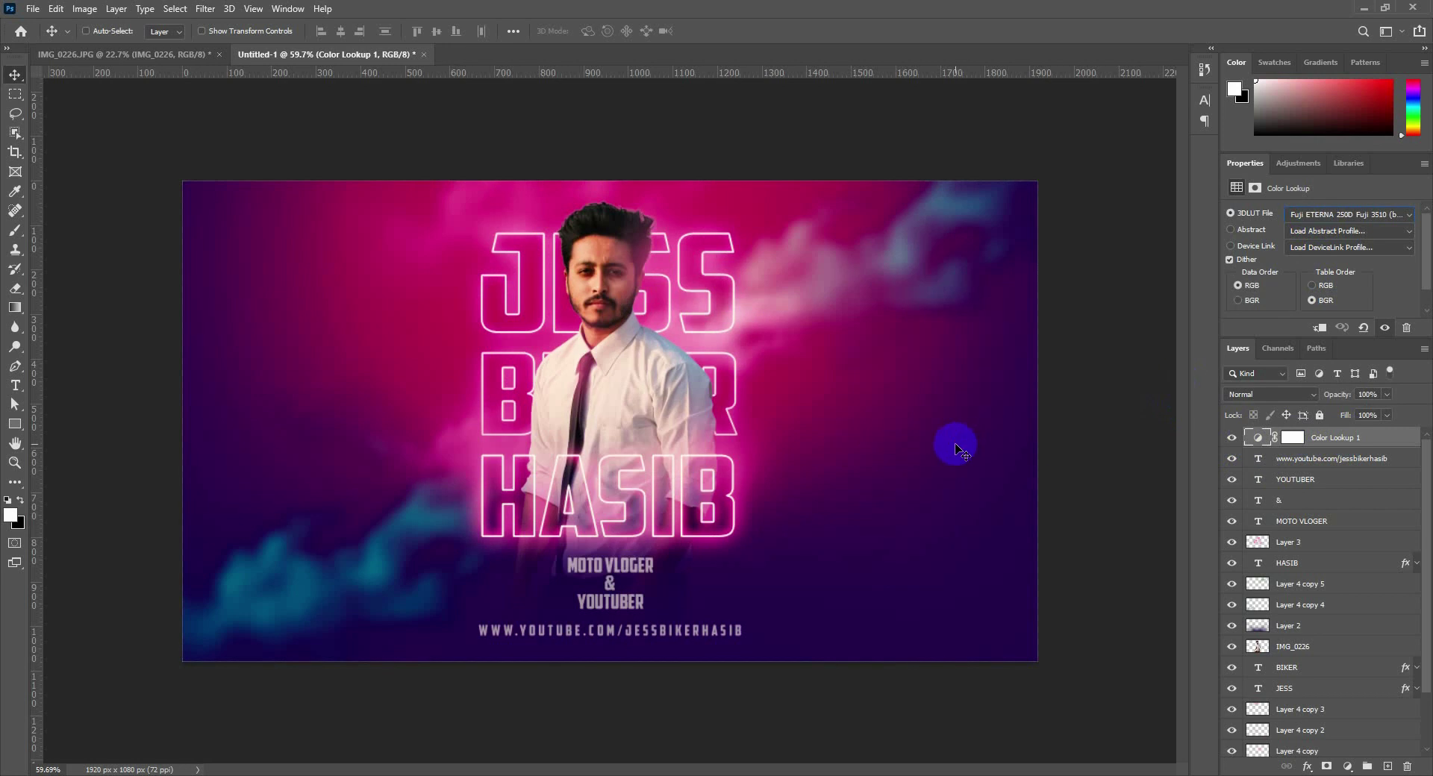
{"action": "left_click", "coordinate": [1299, 440]}
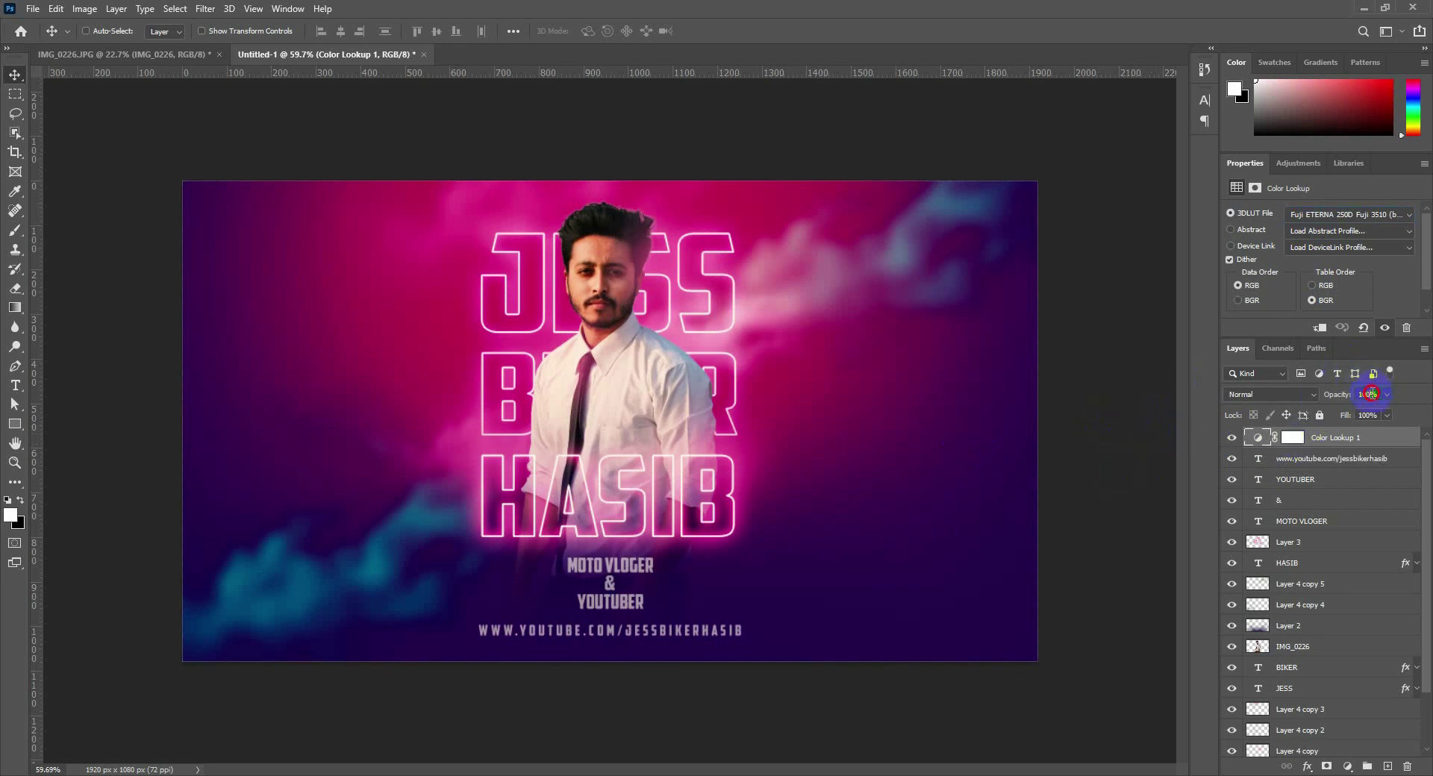
{"action": "left_click", "coordinate": [1345, 395]}
{"action": "type", "text": "30"}
{"action": "key", "text": "Return"}
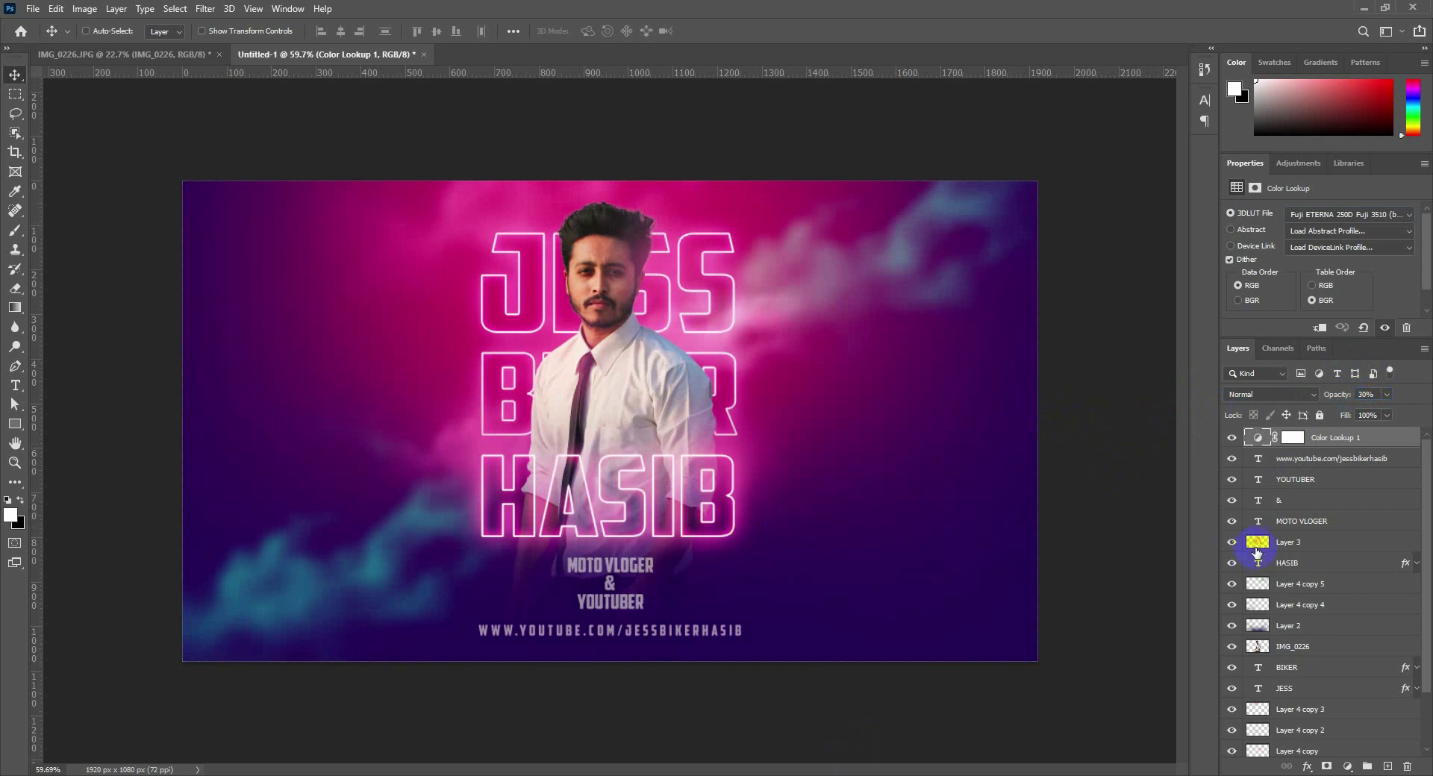
Set the opacity of the four small text layers to 100%
{"action": "left_click", "coordinate": [1313, 458]}
{"action": "left_click", "coordinate": [1298, 521], "text": "shift"}
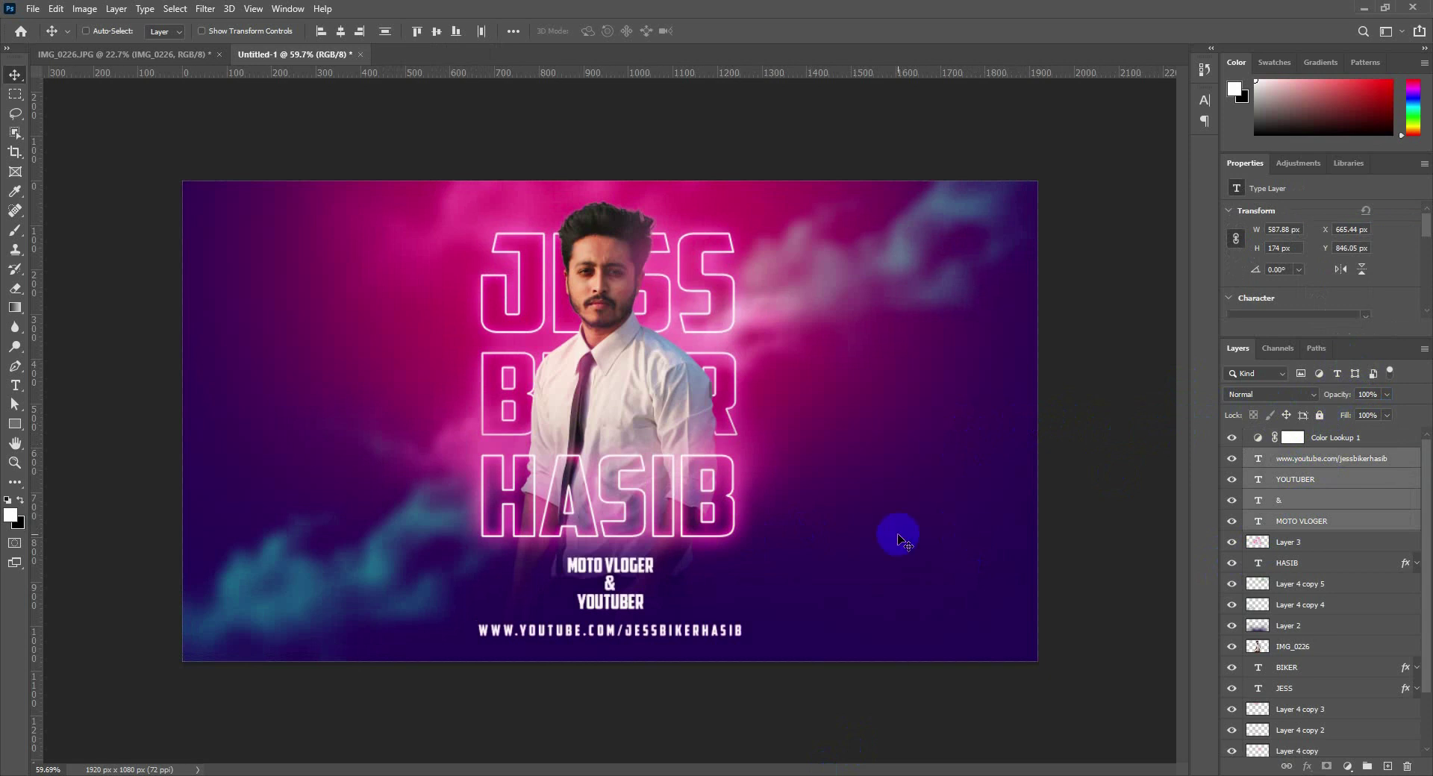
Paste the grunge texture above the Color Lookup layer, keep its blend mode Normal, and invert its tones
{"action": "left_click", "coordinate": [1343, 439]}
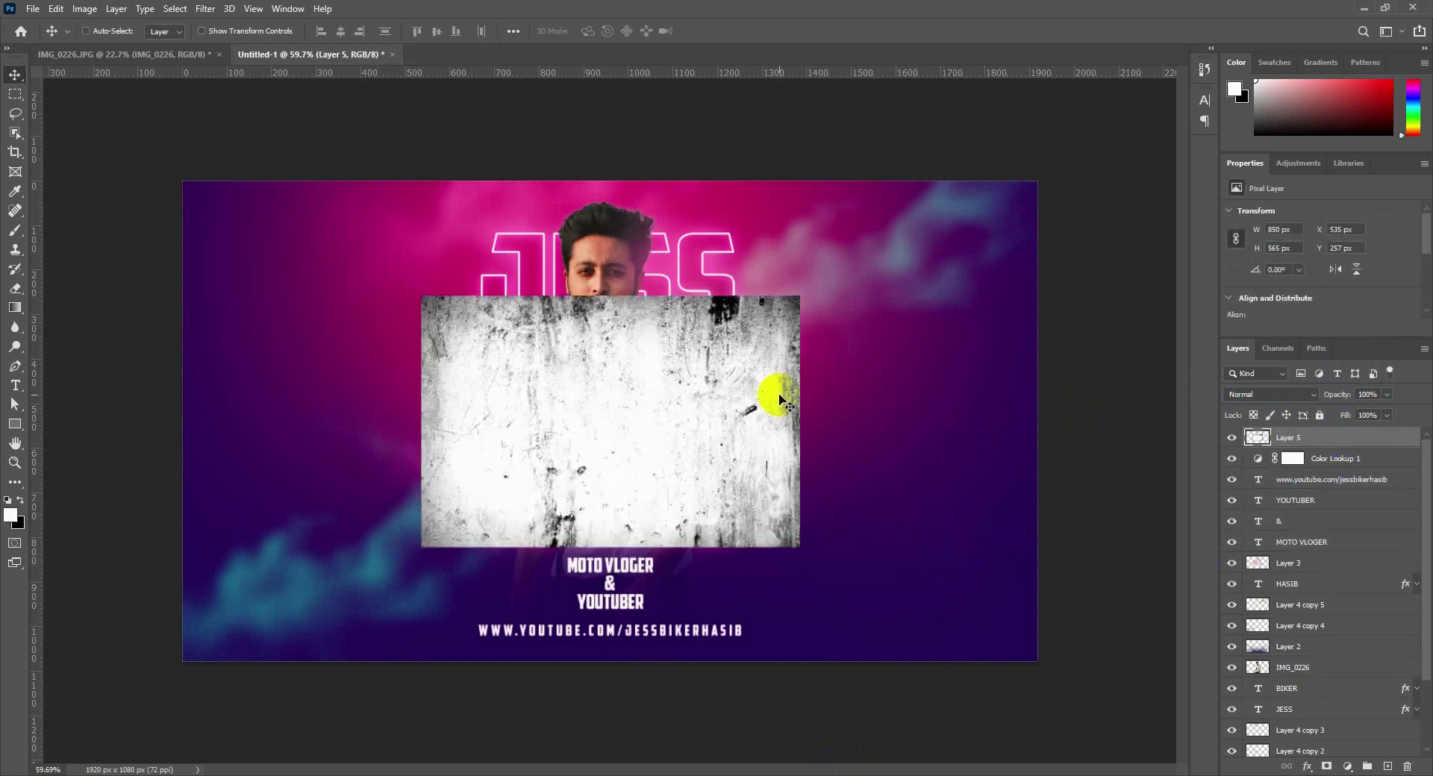
{"action": "key", "text": "ctrl+v"}
{"action": "left_click", "coordinate": [1286, 395]}
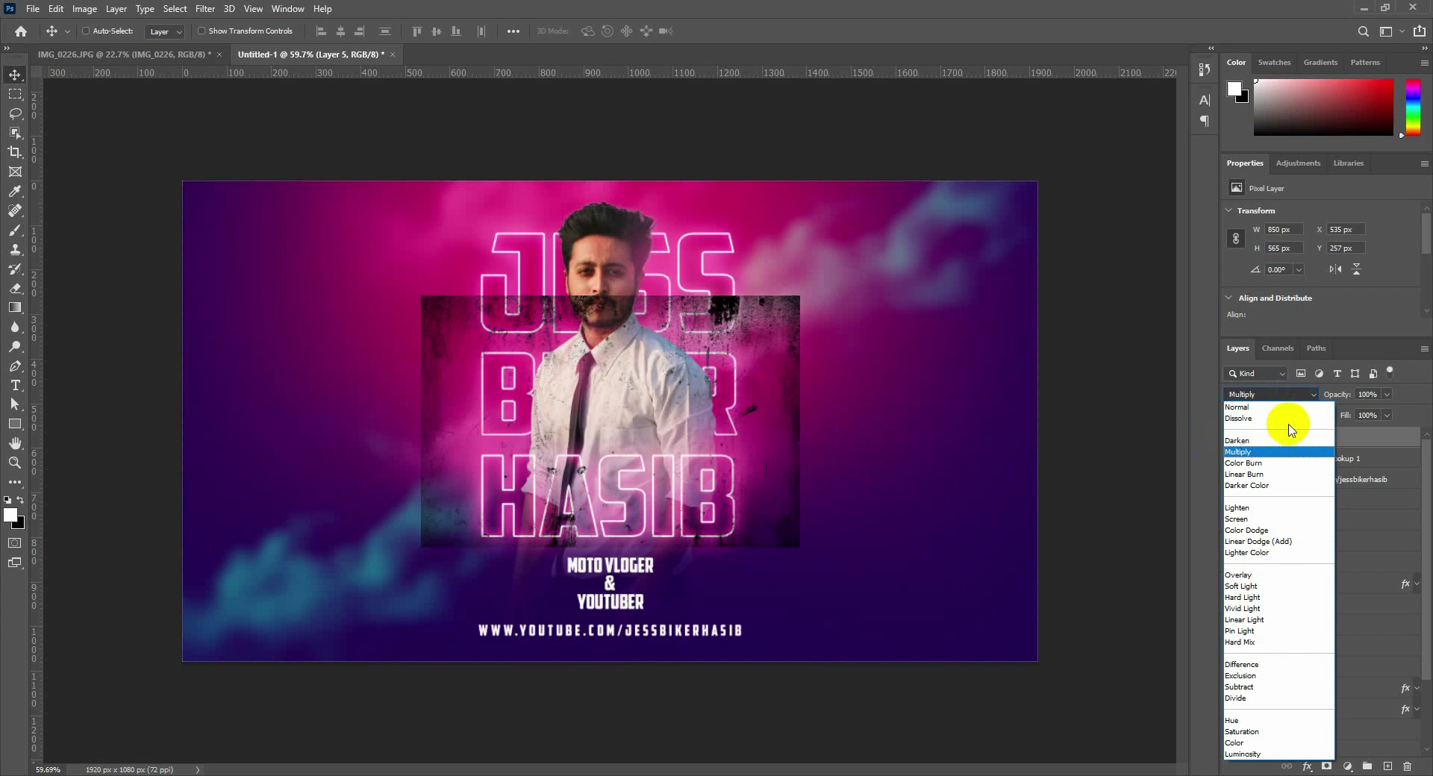
{"action": "left_click", "coordinate": [1240, 406]}
{"action": "left_click", "coordinate": [84, 9]}
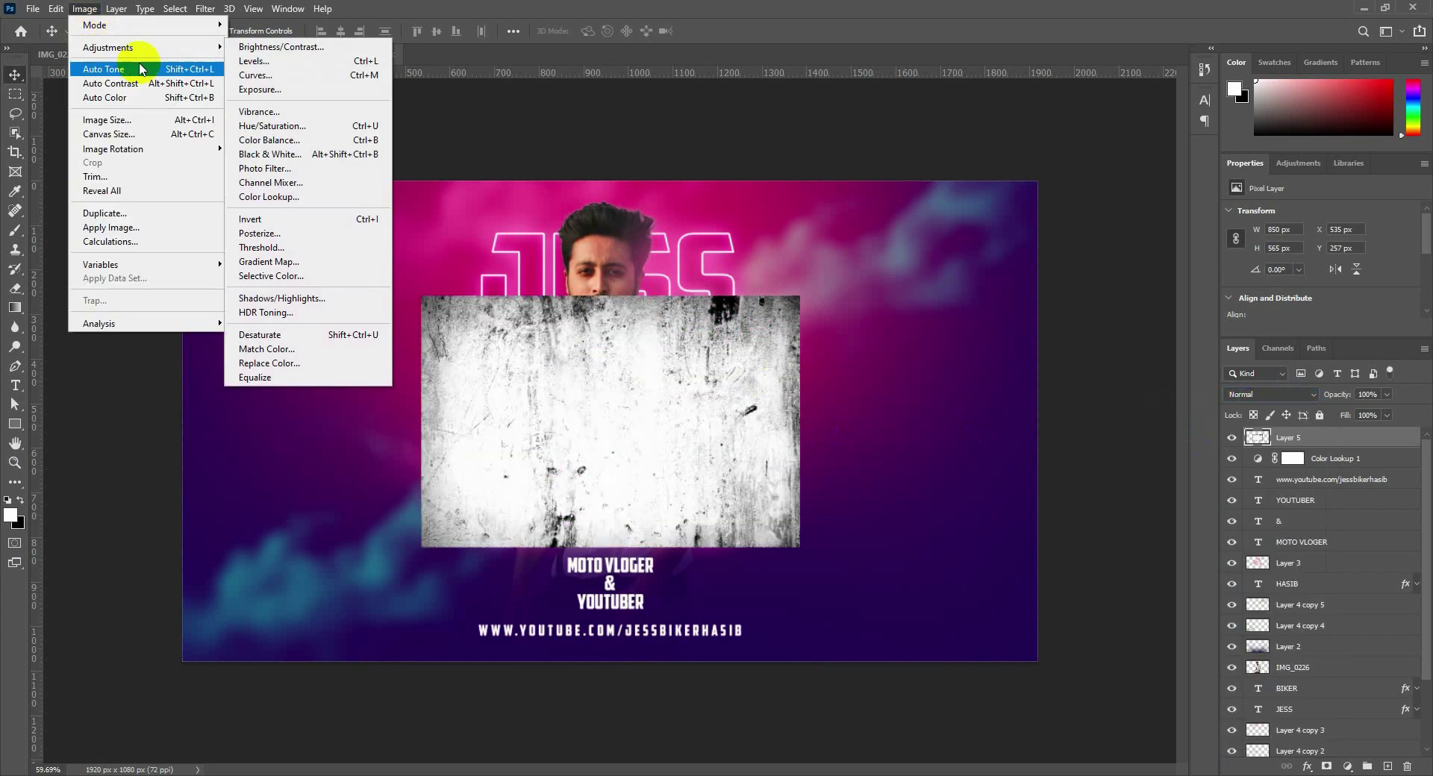
{"action": "left_click", "coordinate": [250, 218]}
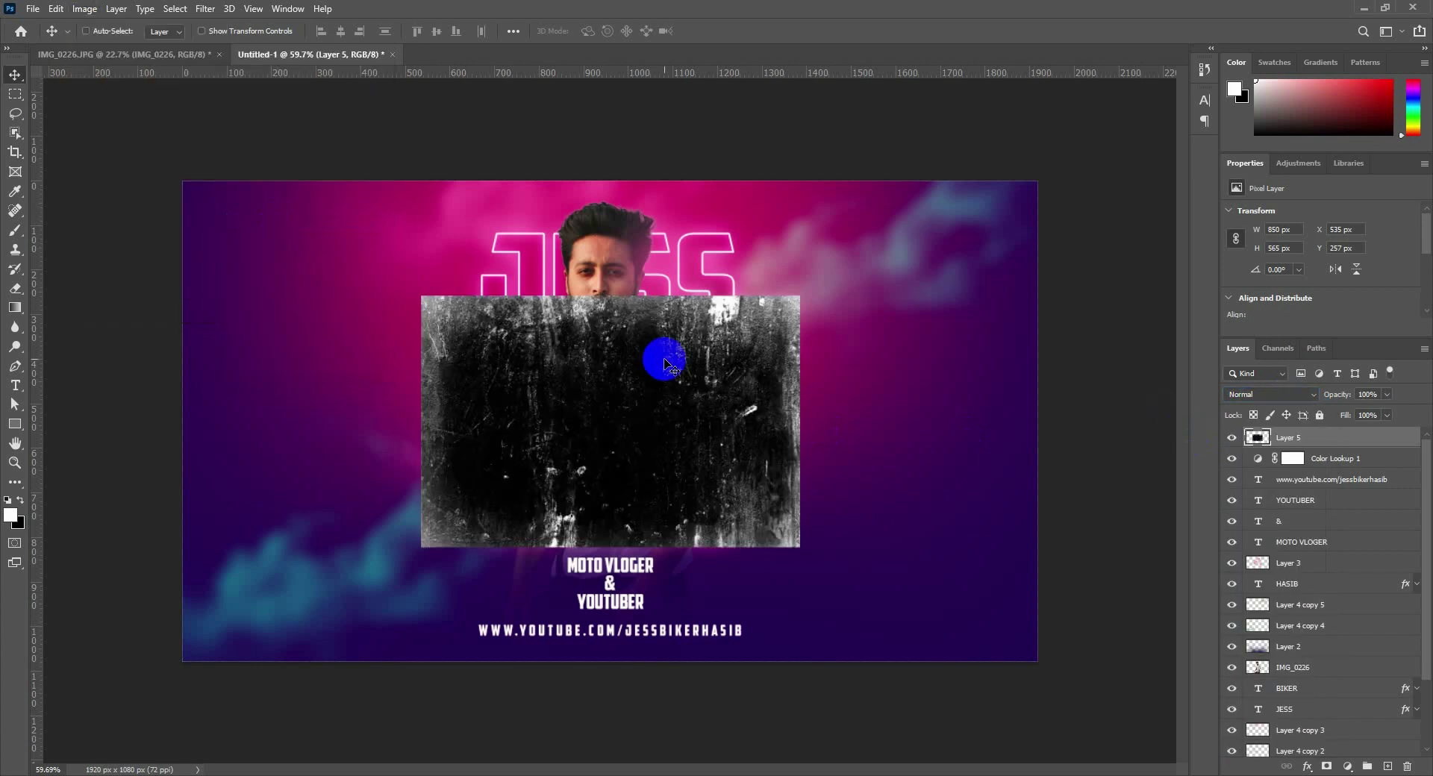
Scale the texture proportionally about its centre to about 226% so it spans the full 1920 px canvas width
{"action": "key", "text": "ctrl+t"}
{"action": "left_click_drag", "start_coordinate": [799, 544], "coordinate": [1004, 612]}
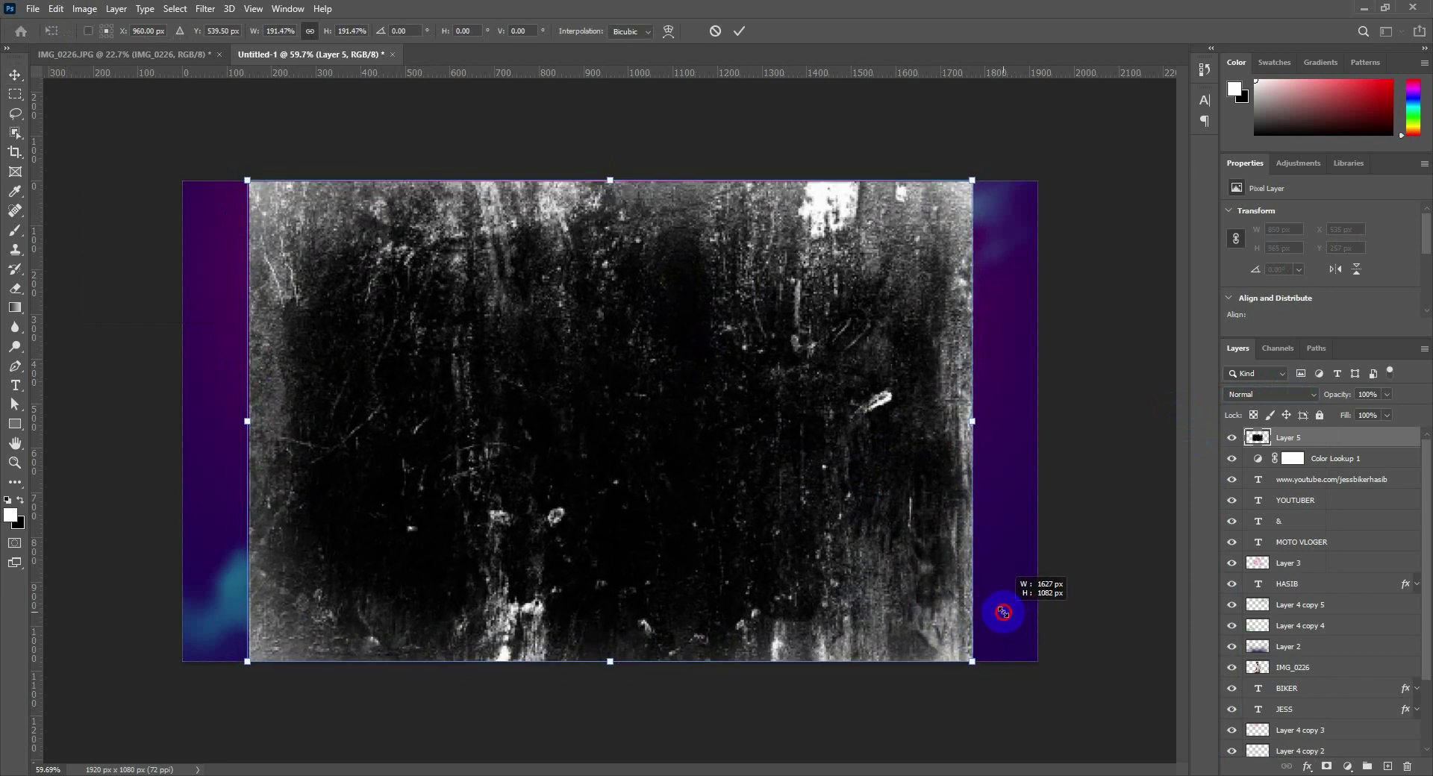
{"action": "left_click_drag", "start_coordinate": [978, 420], "coordinate": [1039, 423]}
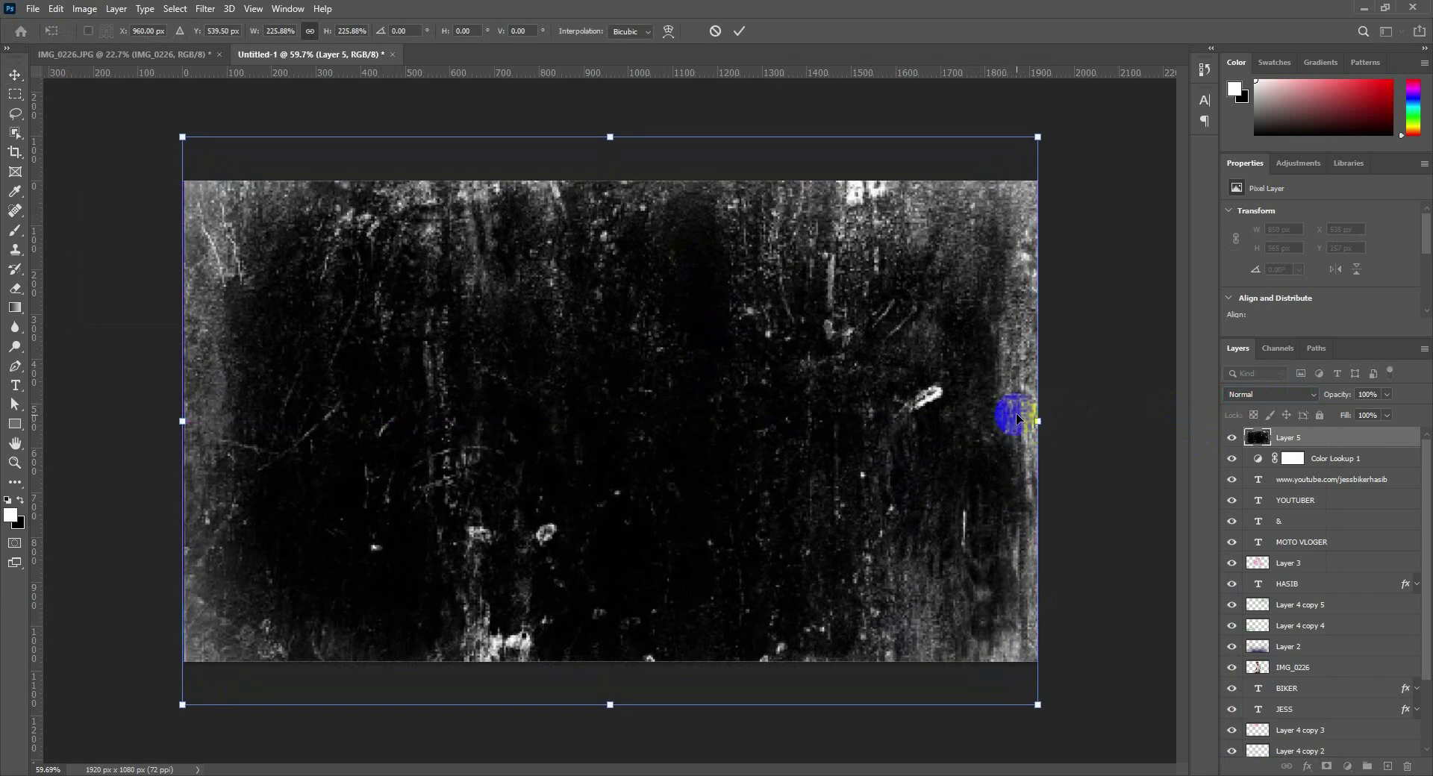
{"action": "key", "text": "Return"}
Blend the texture layer in Screen mode and lower its opacity to 21%
{"action": "left_click", "coordinate": [1253, 394]}
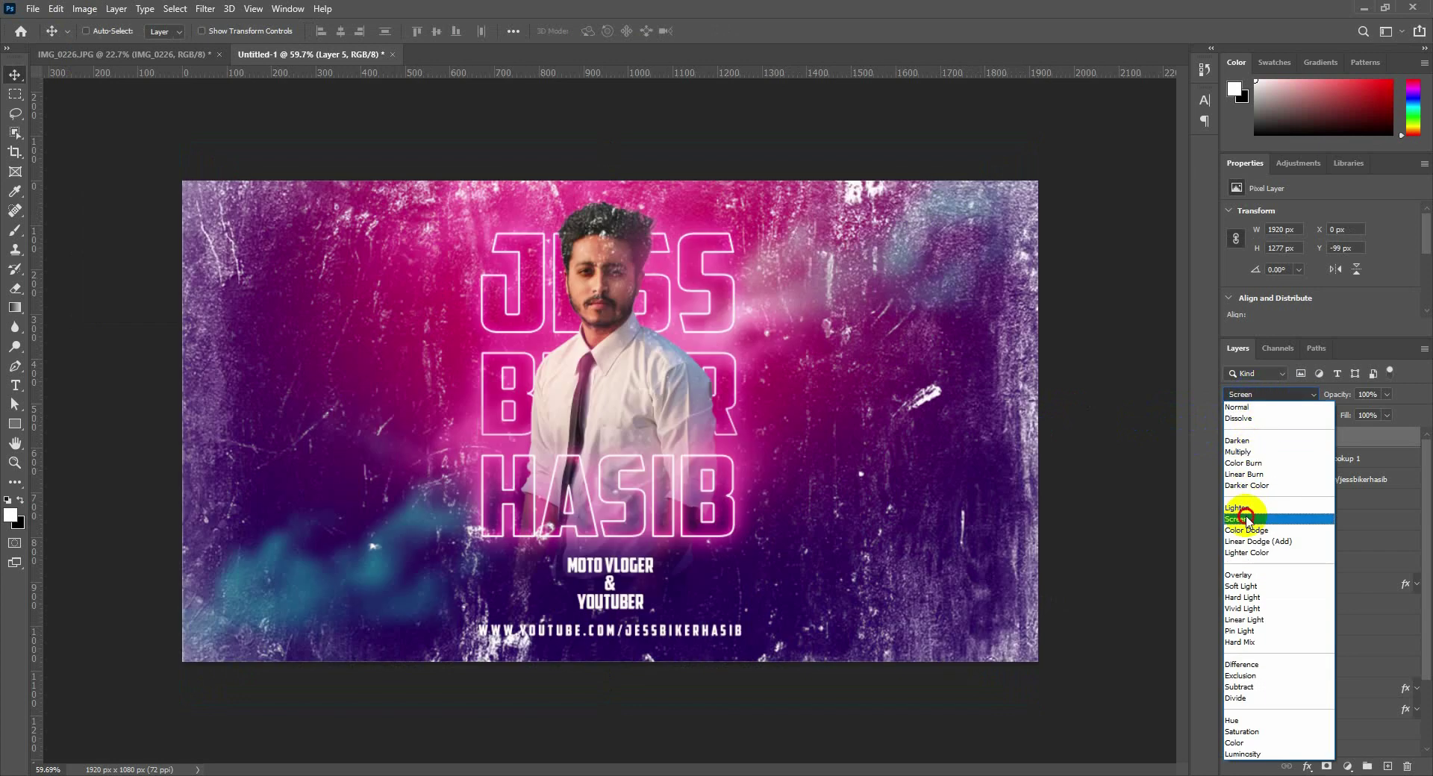
{"action": "left_click", "coordinate": [1238, 518]}
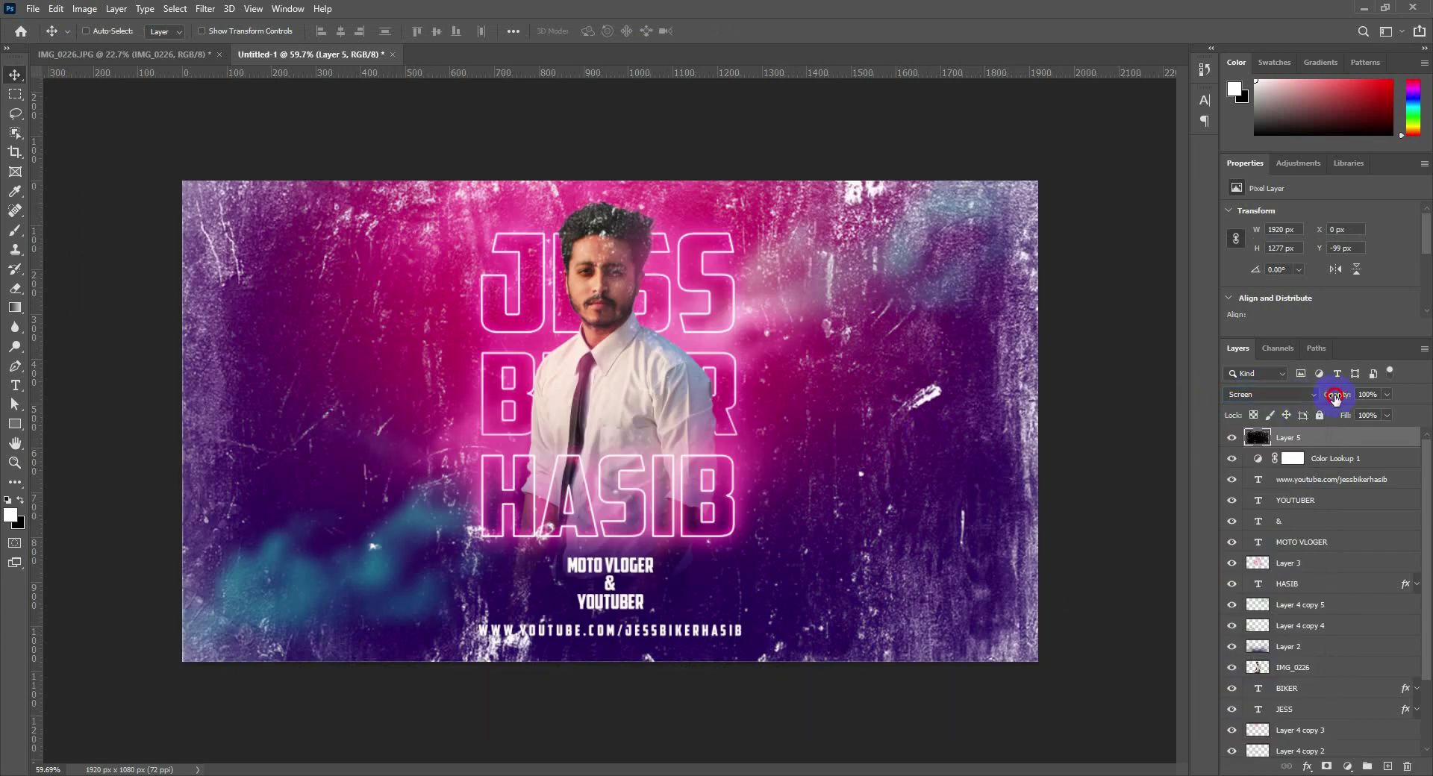
{"action": "left_click_drag", "start_coordinate": [1335, 398], "coordinate": [1288, 388]}
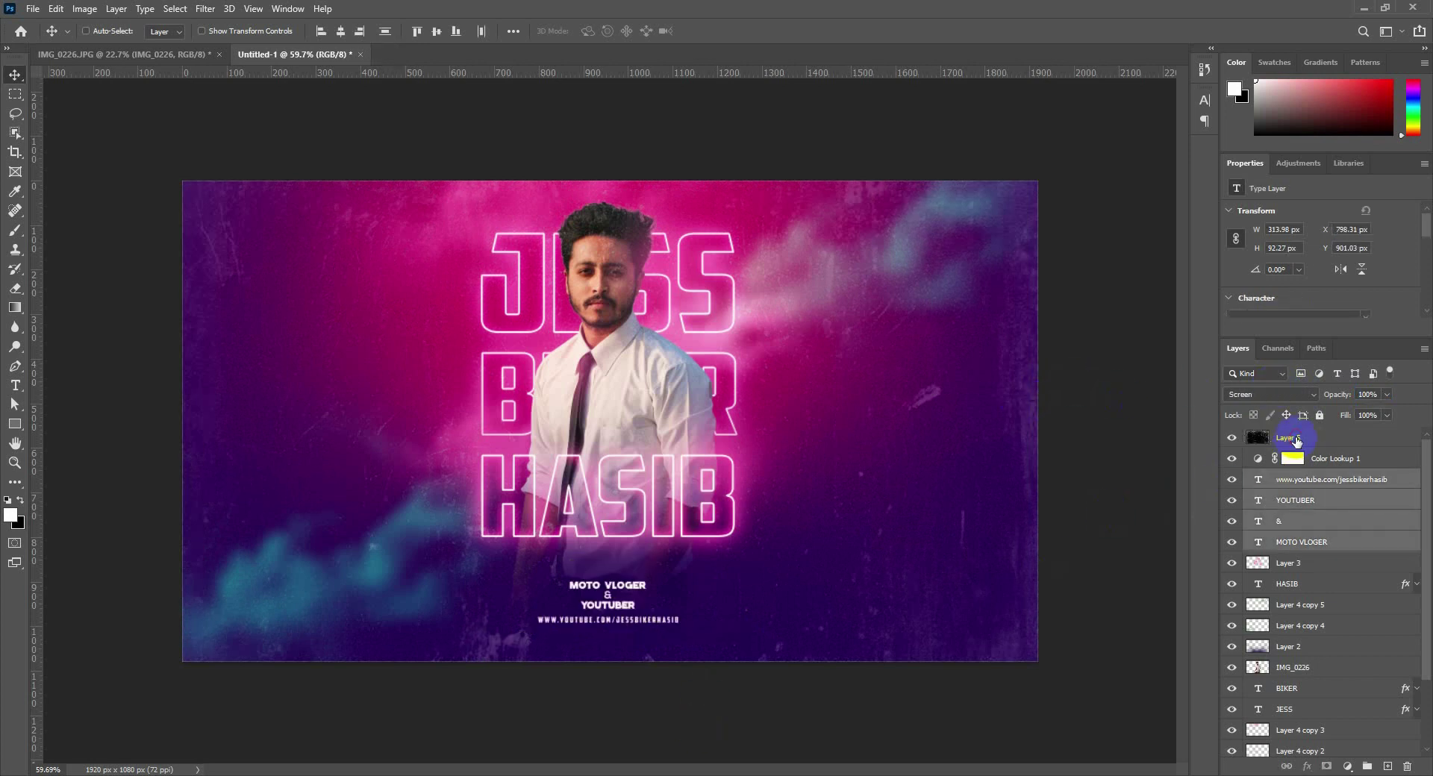
Add a new empty layer directly above Layer 3
{"action": "left_click", "coordinate": [1295, 440]}
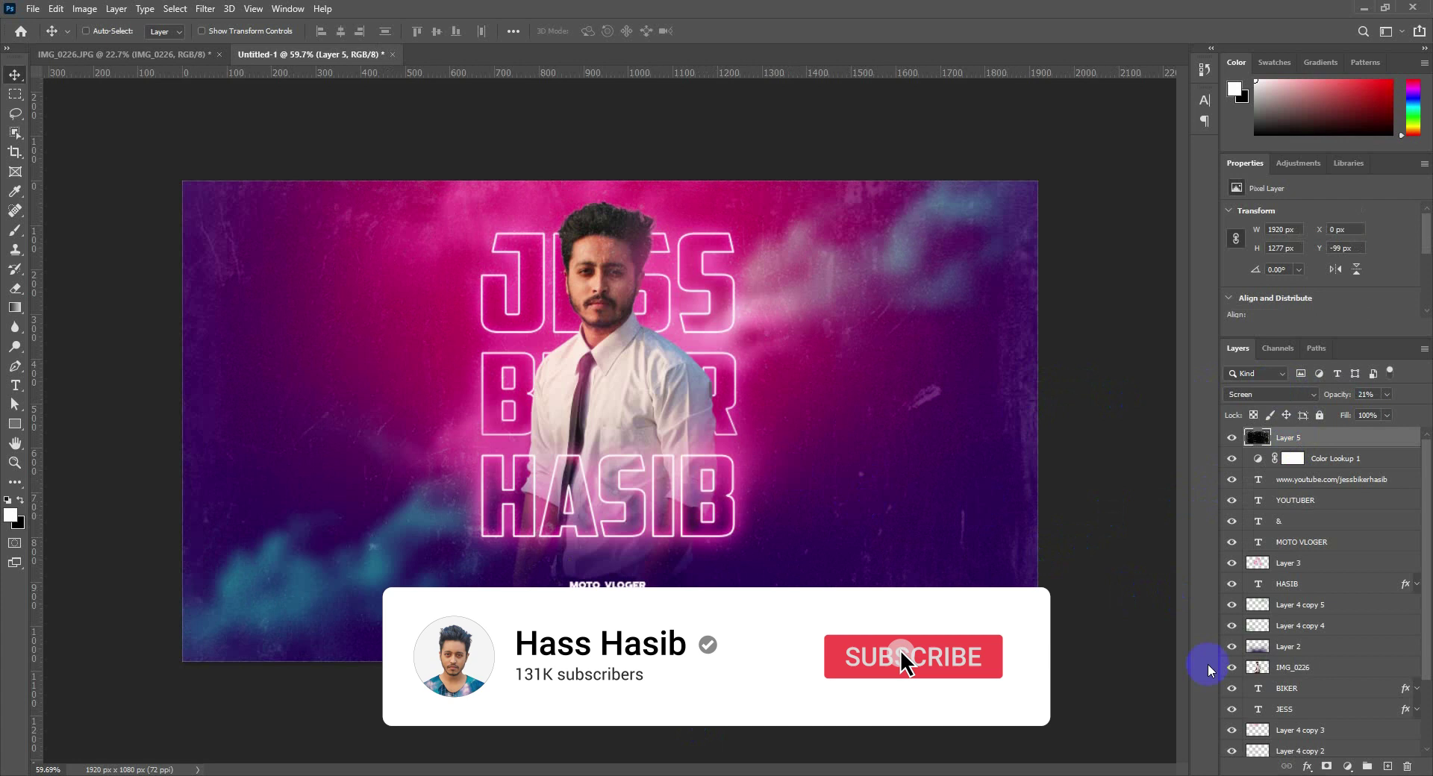
{"action": "left_click", "coordinate": [1295, 566]}
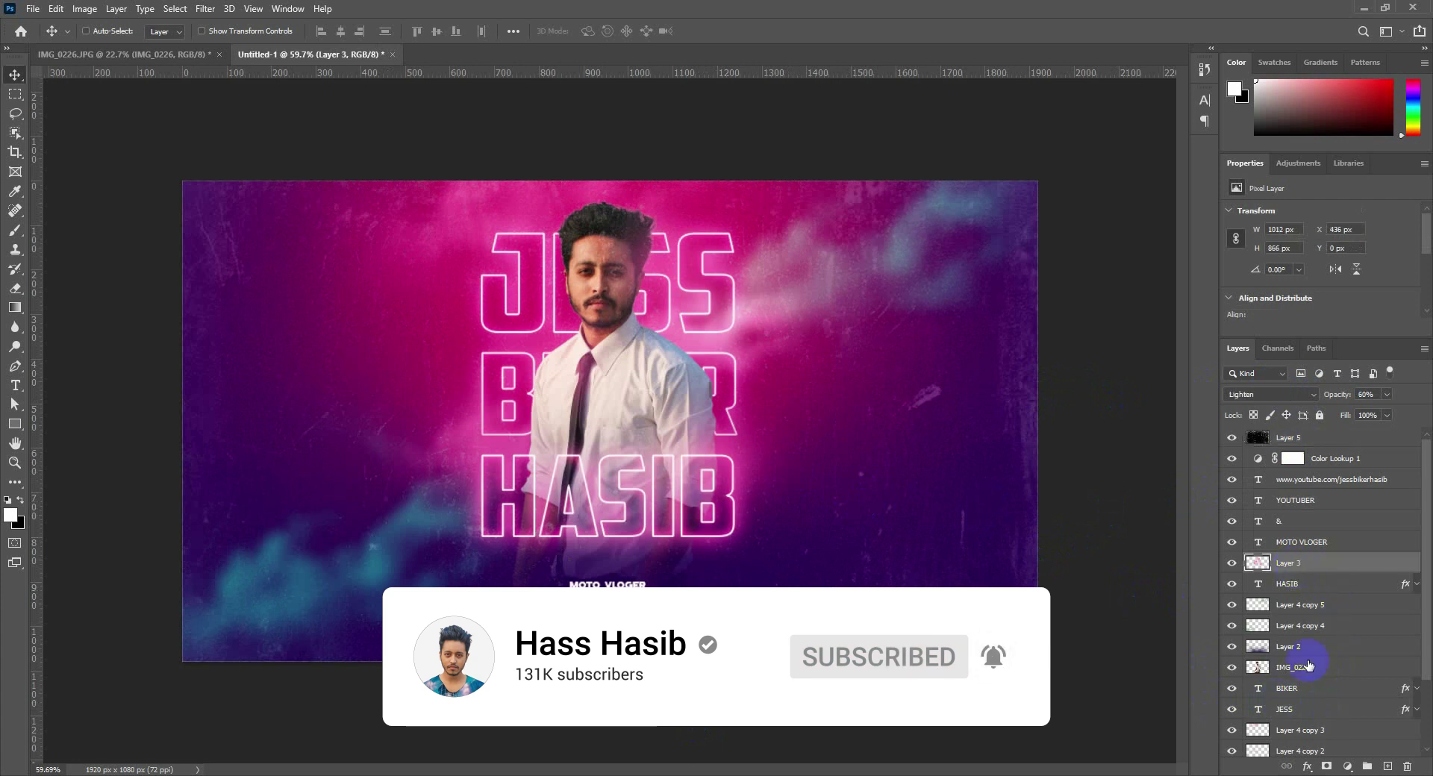
{"action": "left_click", "coordinate": [1386, 767]}
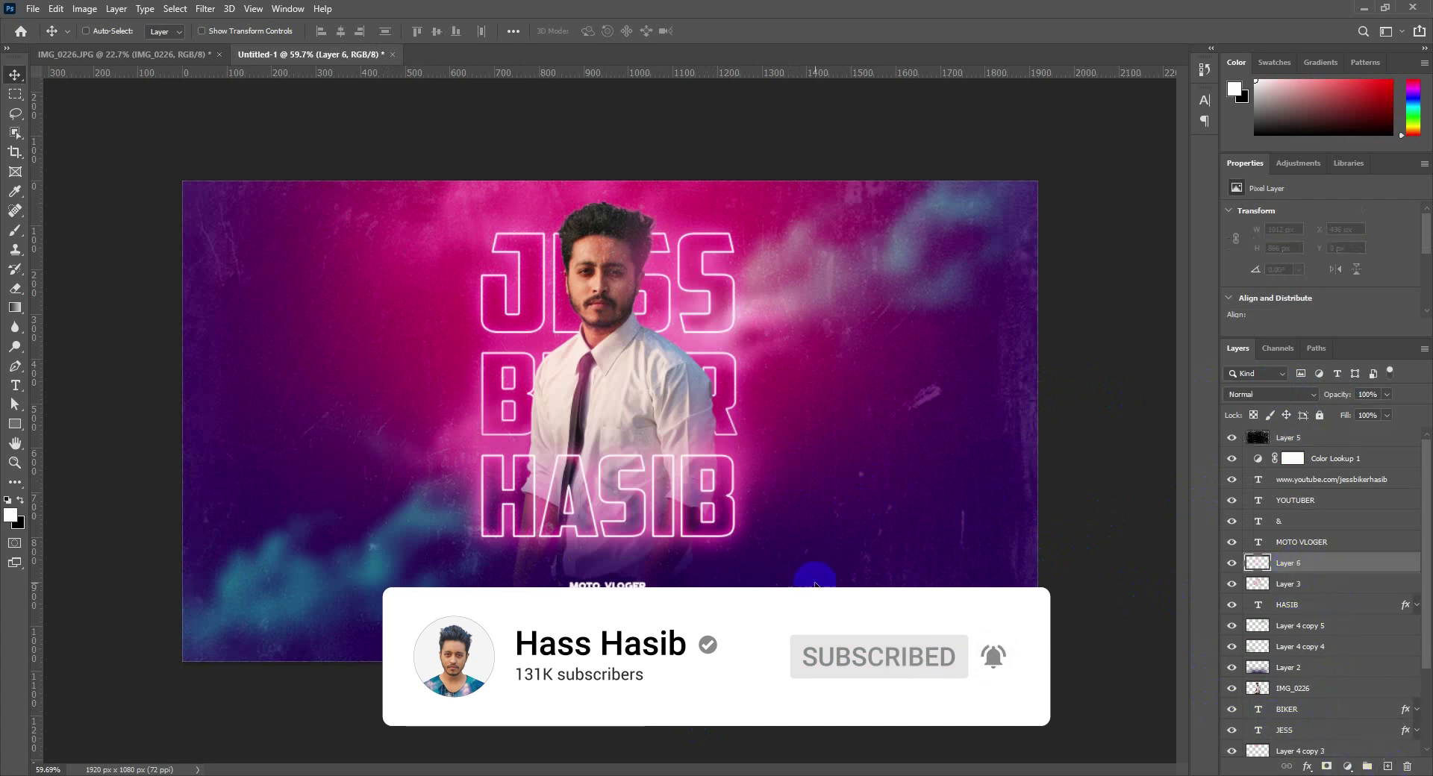
Stamp one soft round 100 px brush dab on Layer 6, left of the neon lettering, using pink sampled from the glow beside it
{"action": "left_click", "coordinate": [15, 230]}
{"action": "left_click", "coordinate": [472, 423], "text": "alt"}
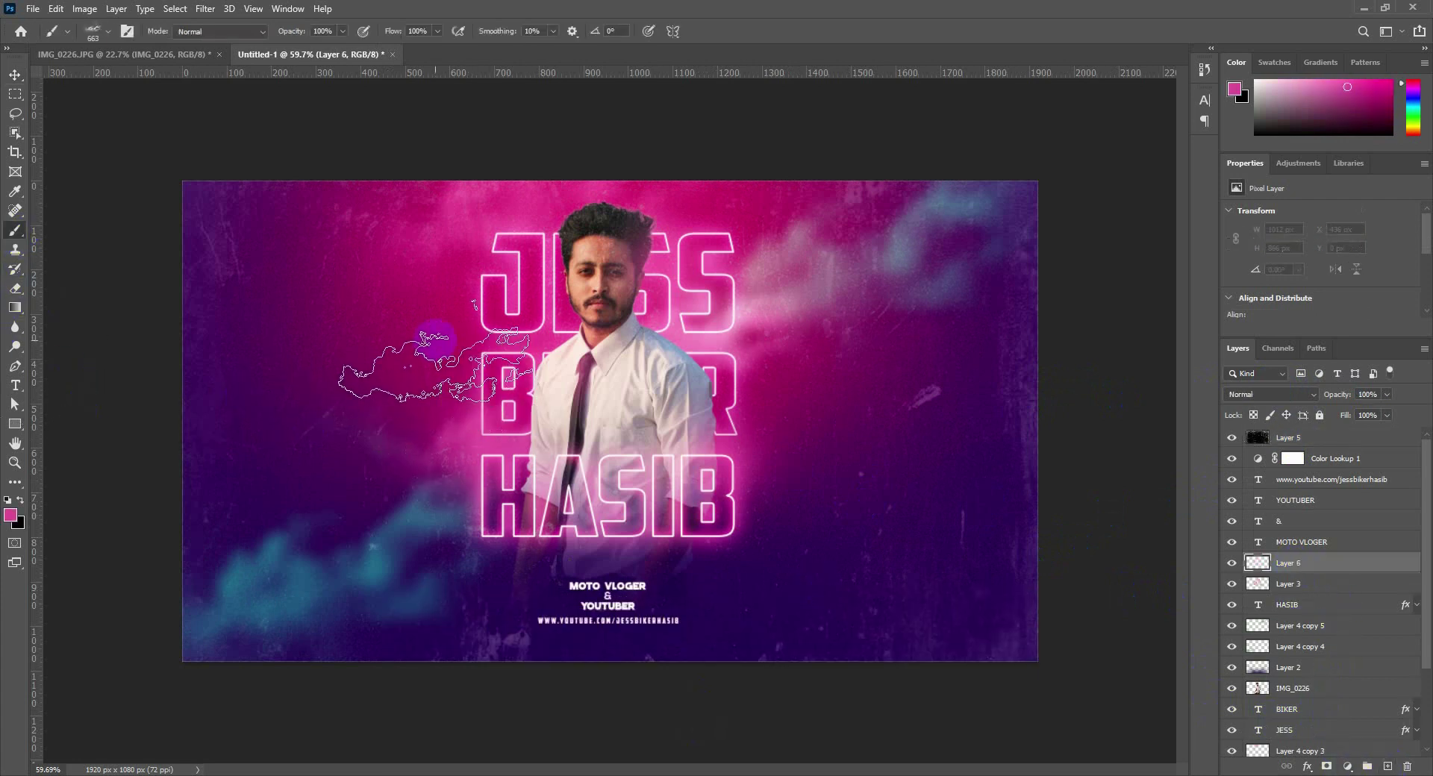
{"action": "right_click", "coordinate": [444, 340]}
{"action": "left_click", "coordinate": [493, 472]}
{"action": "left_click", "coordinate": [849, 7]}
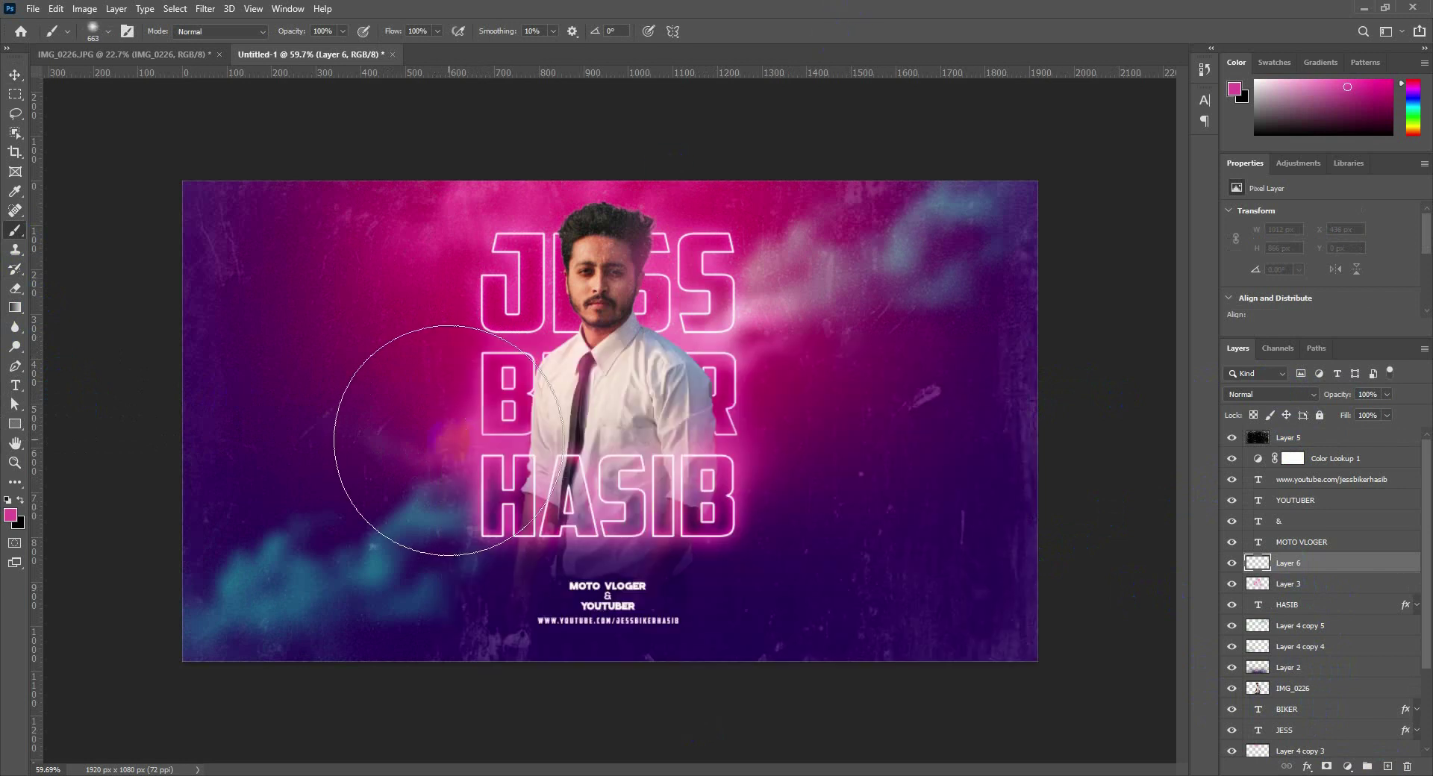
{"action": "key", "text": "bracketleft"}
{"action": "key", "text": "bracketleft"}
{"action": "key", "text": "bracketleft"}
{"action": "key", "text": "bracketleft"}
{"action": "key", "text": "bracketleft"}
{"action": "key", "text": "bracketleft"}
{"action": "key", "text": "bracketleft"}
{"action": "key", "text": "bracketleft"}
{"action": "key", "text": "bracketleft"}
{"action": "key", "text": "bracketleft"}
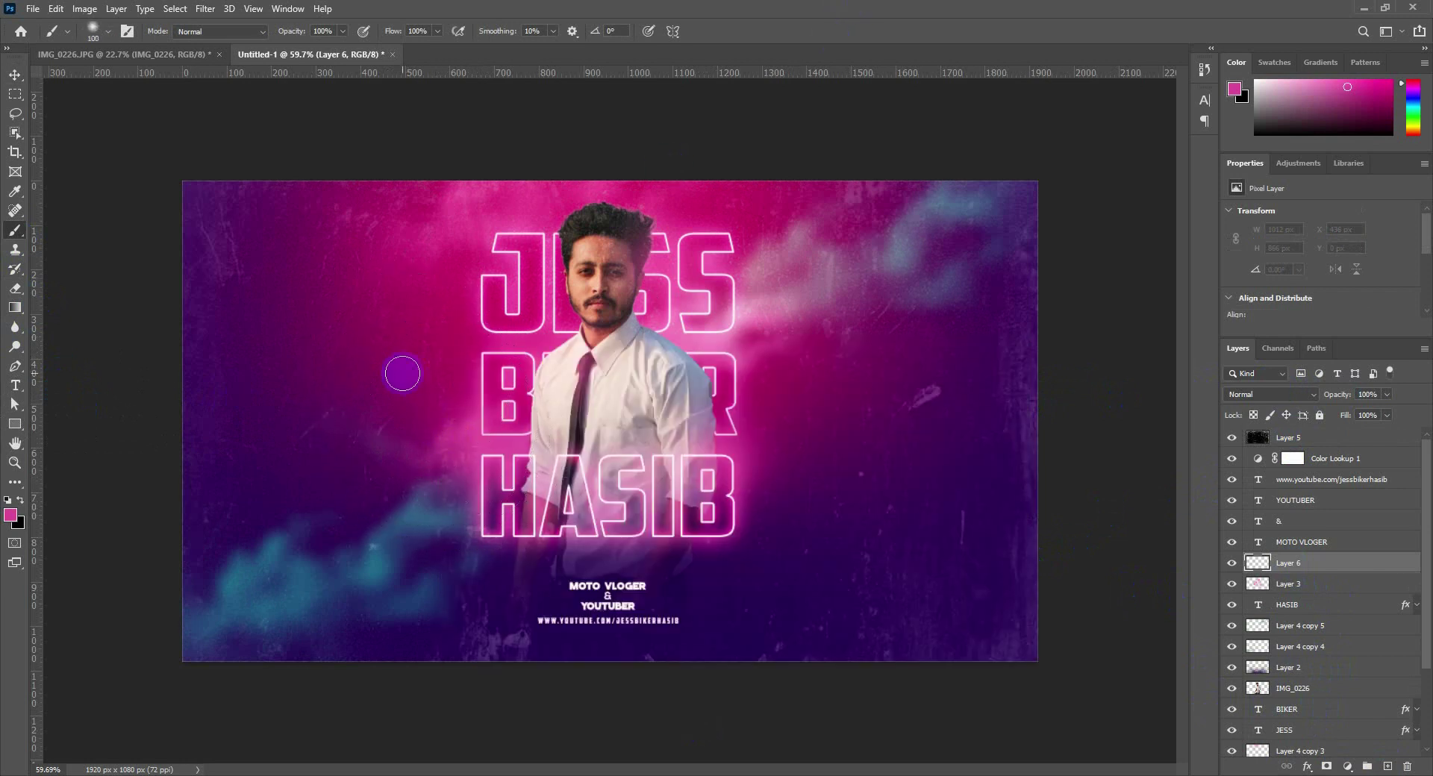
{"action": "left_click", "coordinate": [407, 378]}
Stretch the pink dab about its centre into a thin vertical streak, about 44% of its width and 406% of its height
{"action": "key", "text": "ctrl+t"}
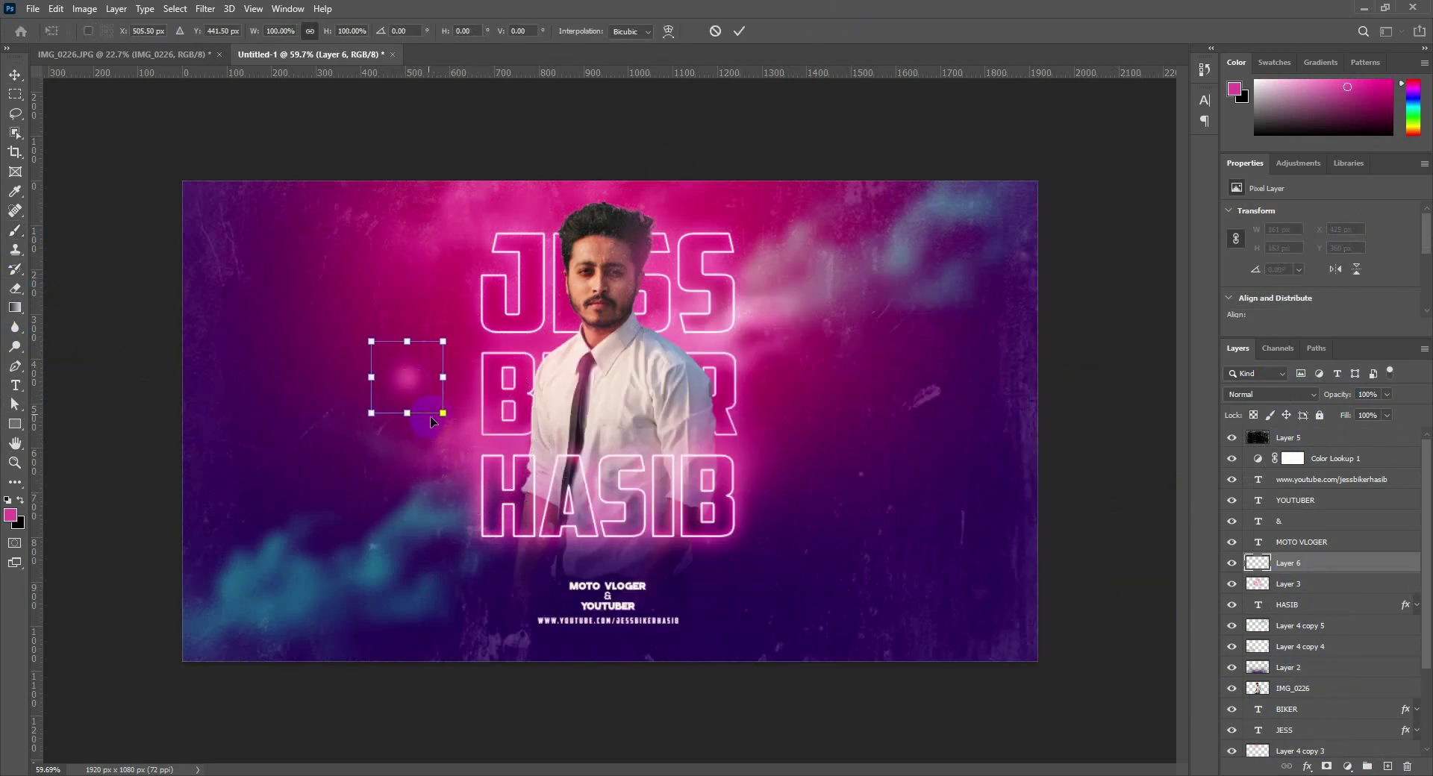
{"action": "left_click_drag", "start_coordinate": [407, 413], "coordinate": [407, 524]}
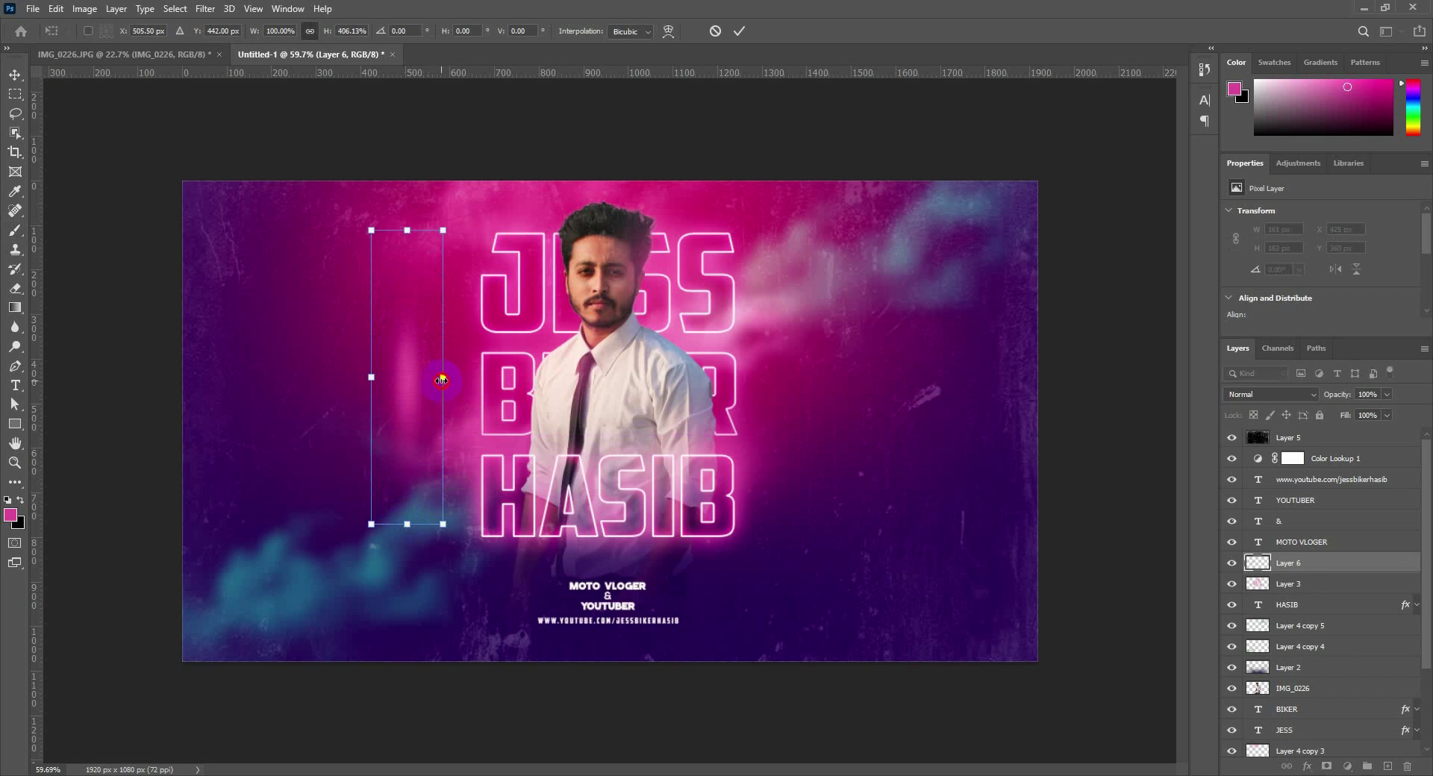
{"action": "left_click_drag", "start_coordinate": [441, 380], "coordinate": [423, 378]}
{"action": "left_click", "coordinate": [18, 75]}
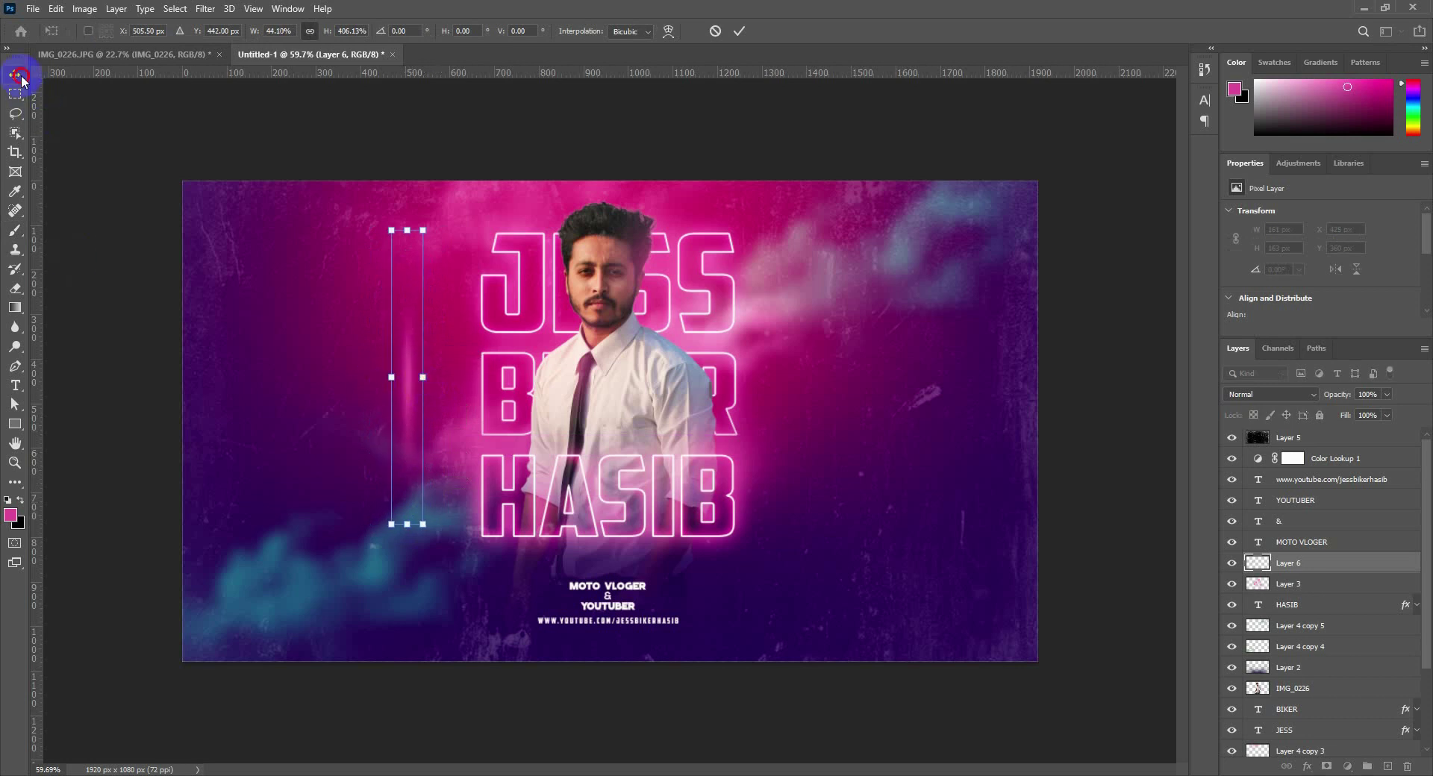
Move the streak onto the outer left edge of the top neon word's first letter and blend it in Screen mode
{"action": "mouse_move", "coordinate": [439, 426]}
{"action": "left_mouse_down"}
{"action": "mouse_move", "coordinate": [522, 332]}
{"action": "mouse_move", "coordinate": [513, 342]}
{"action": "left_mouse_up"}
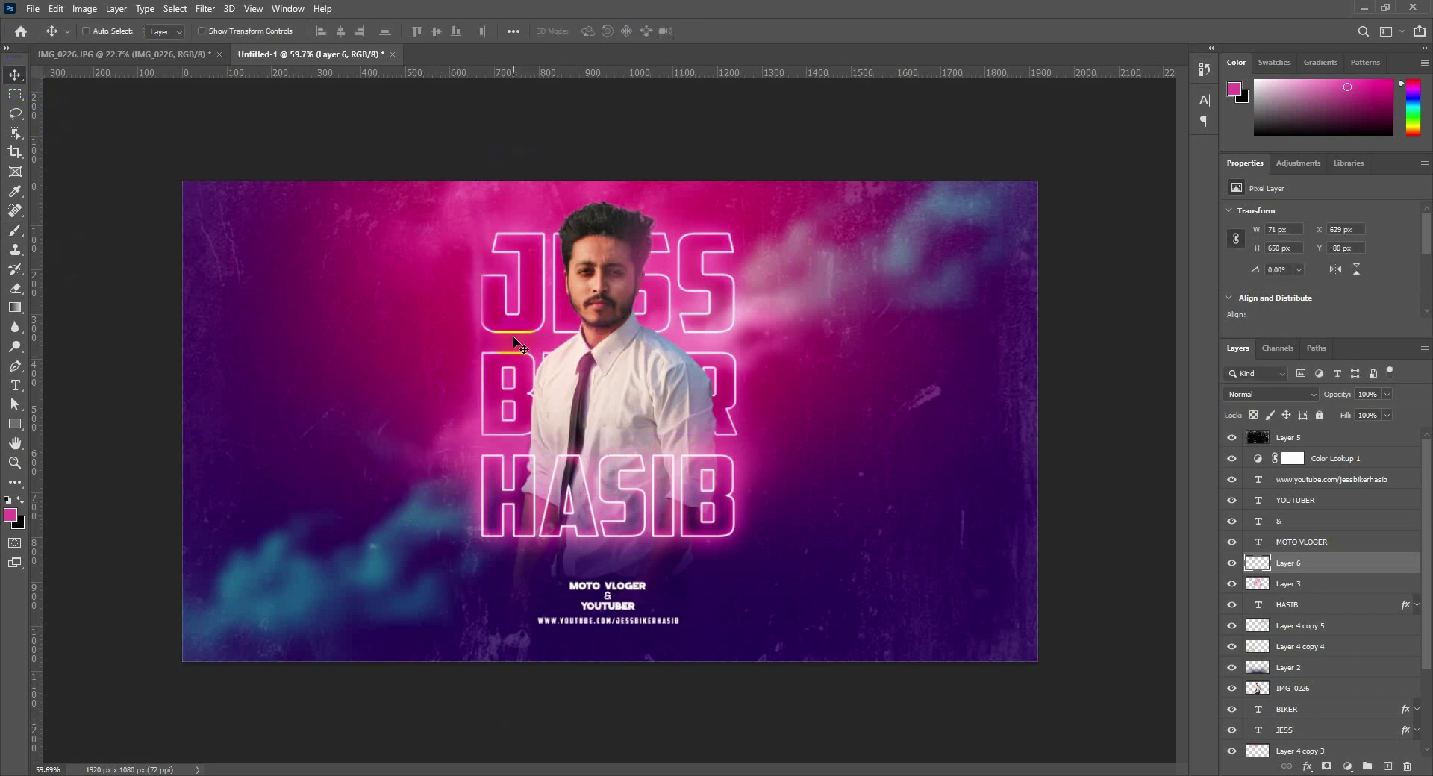
{"action": "left_click", "coordinate": [1269, 394]}
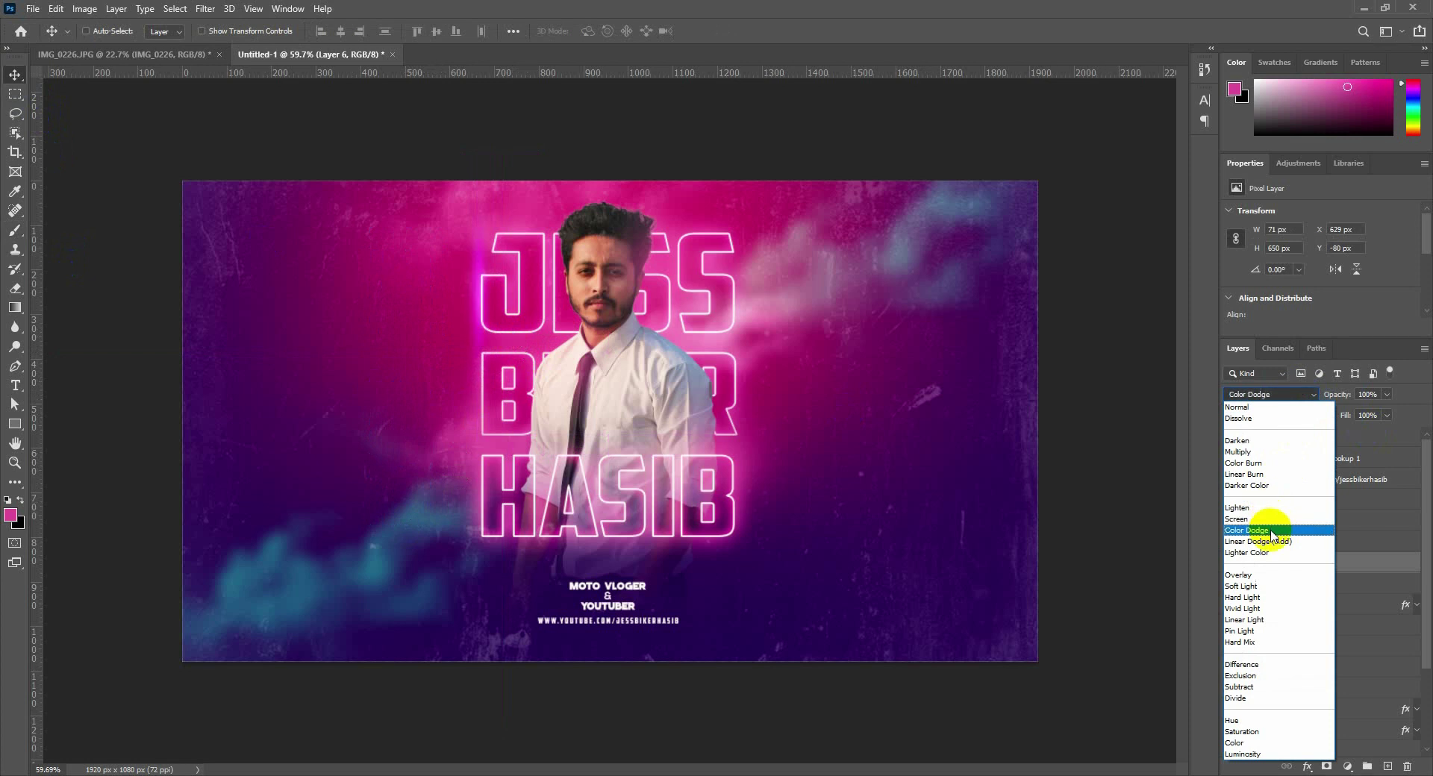
{"action": "left_click", "coordinate": [1272, 520]}
Duplicate the light streak six times and place the copies along vertical edges of the neon letters, including the bottom word
{"action": "mouse_move", "coordinate": [578, 353]}
{"action": "left_mouse_down"}
{"action": "mouse_move", "coordinate": [617, 371]}
{"action": "mouse_move", "coordinate": [614, 355]}
{"action": "mouse_move", "coordinate": [699, 425]}
{"action": "mouse_move", "coordinate": [781, 322]}
{"action": "mouse_move", "coordinate": [758, 474]}
{"action": "mouse_move", "coordinate": [774, 509]}
{"action": "mouse_move", "coordinate": [569, 486]}
{"action": "mouse_move", "coordinate": [549, 504]}
{"action": "mouse_move", "coordinate": [711, 524]}
{"action": "left_mouse_up"}
{"action": "left_click_drag", "start_coordinate": [684, 536], "coordinate": [567, 441]}
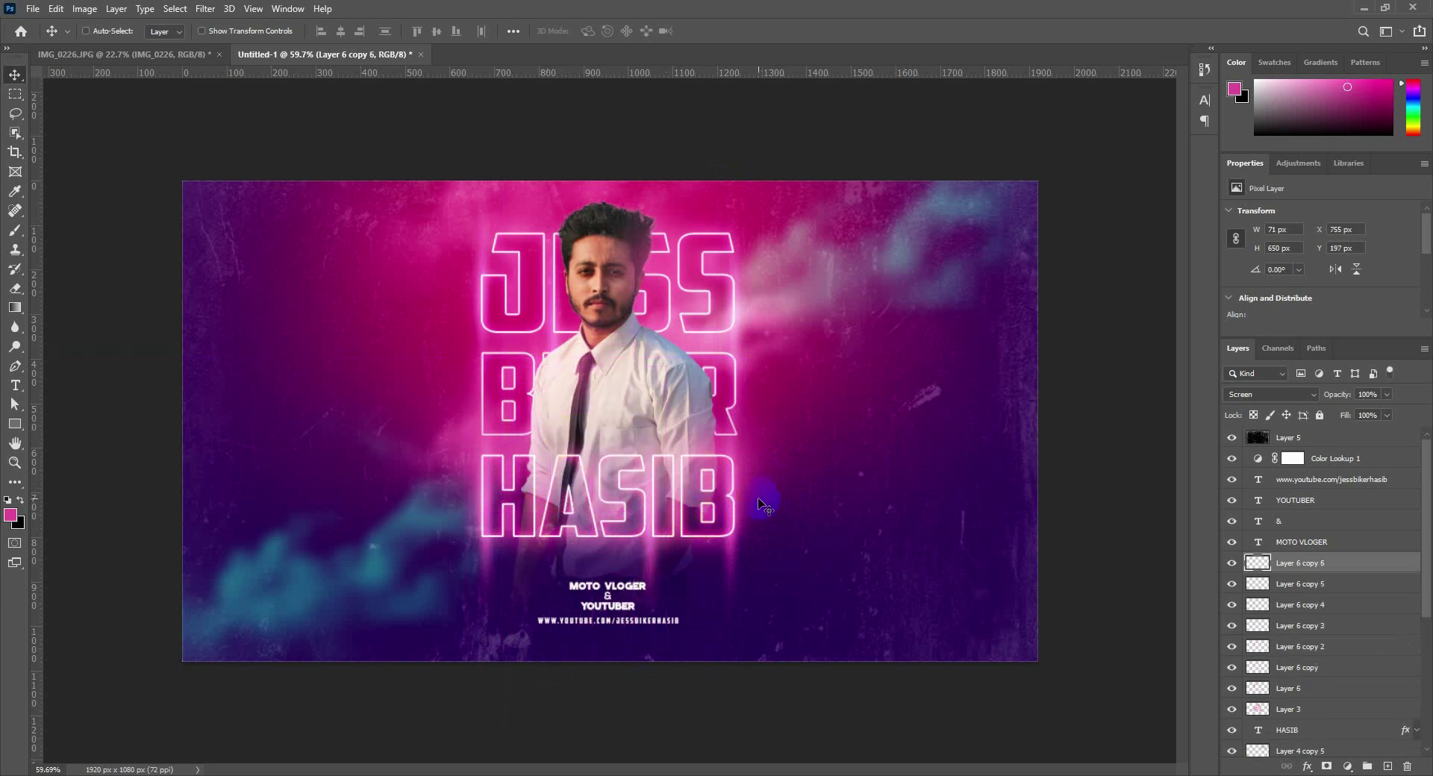
Add a new layer above the grunge texture and fill it with the merged image using Apply Image, Multiply blending at 100% opacity
{"action": "left_click", "coordinate": [1304, 442]}
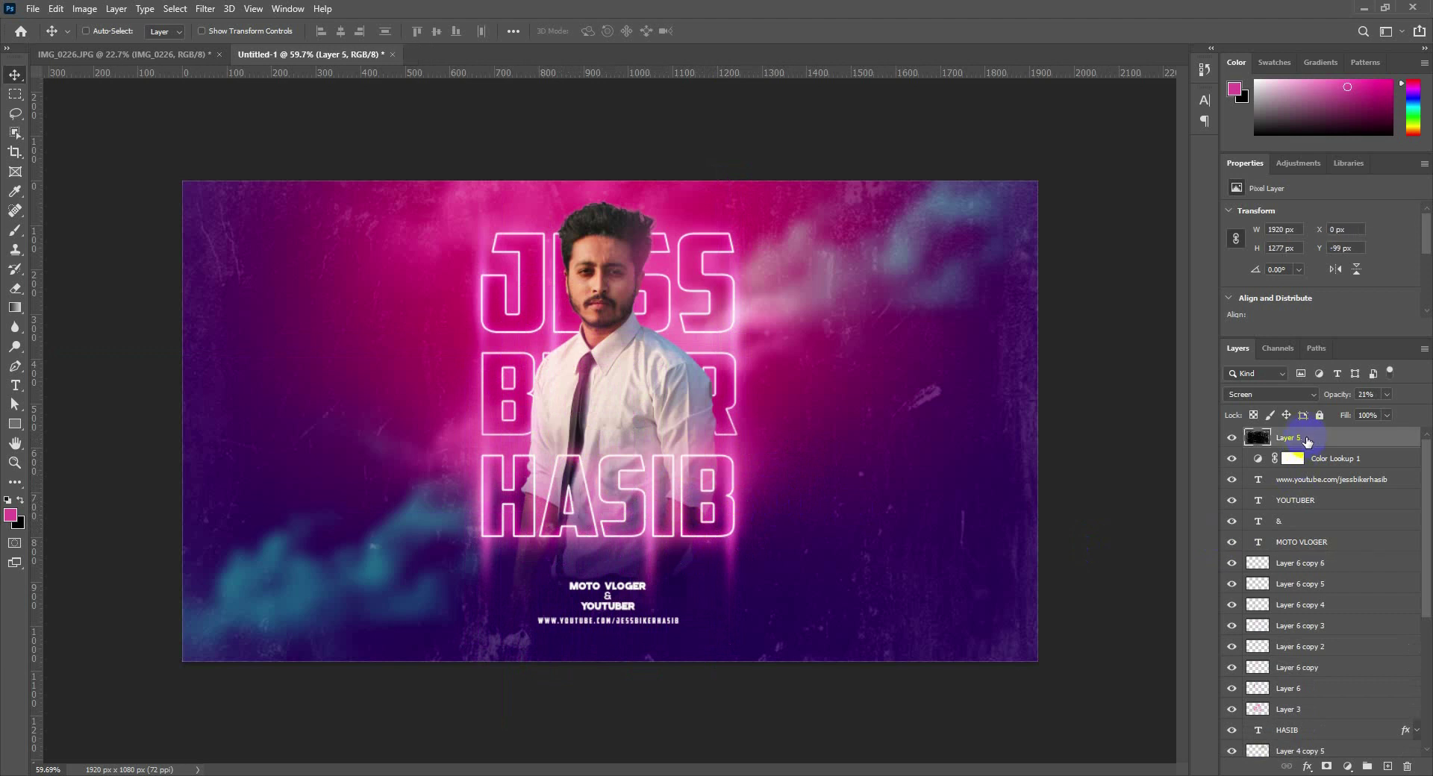
{"action": "left_click", "coordinate": [1387, 766]}
{"action": "left_click", "coordinate": [85, 9]}
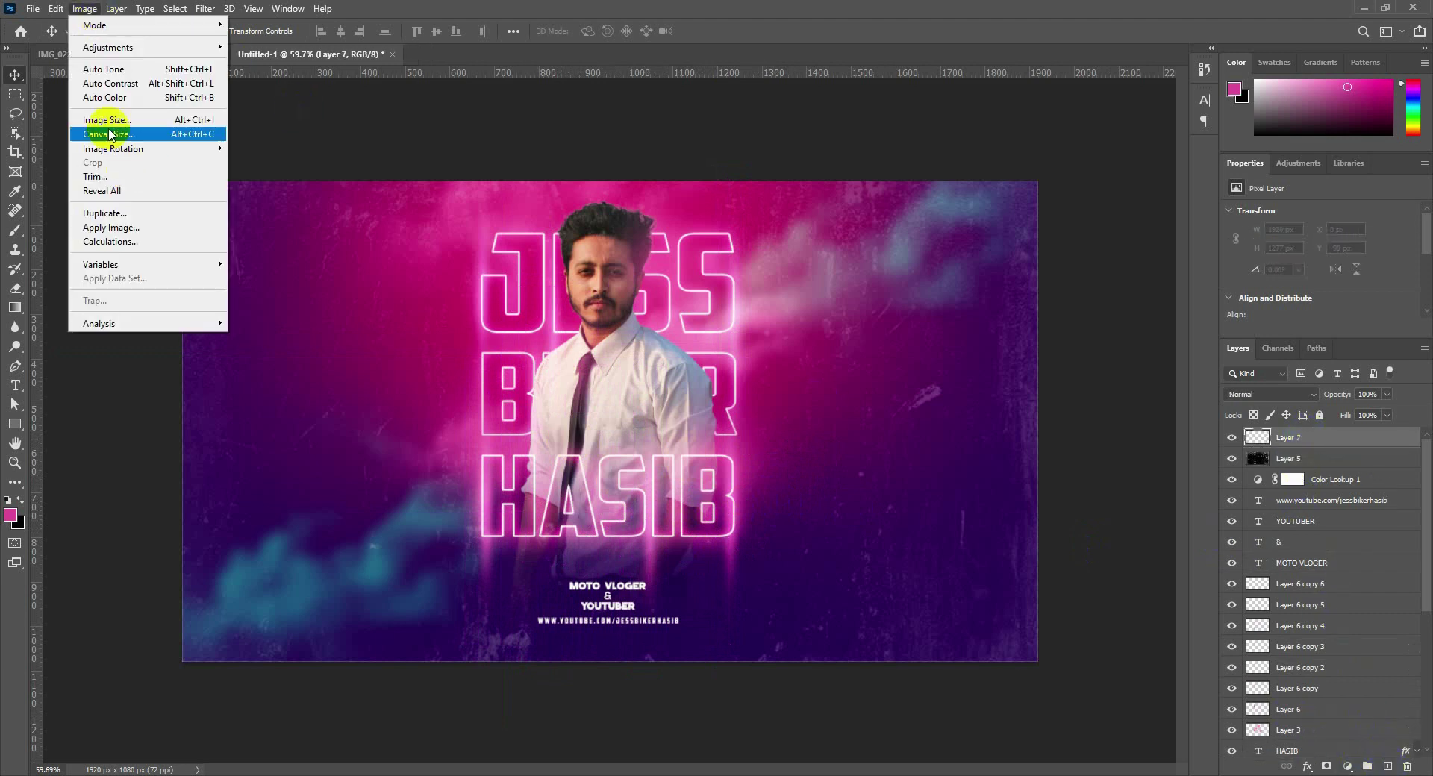
{"action": "left_click", "coordinate": [111, 227]}
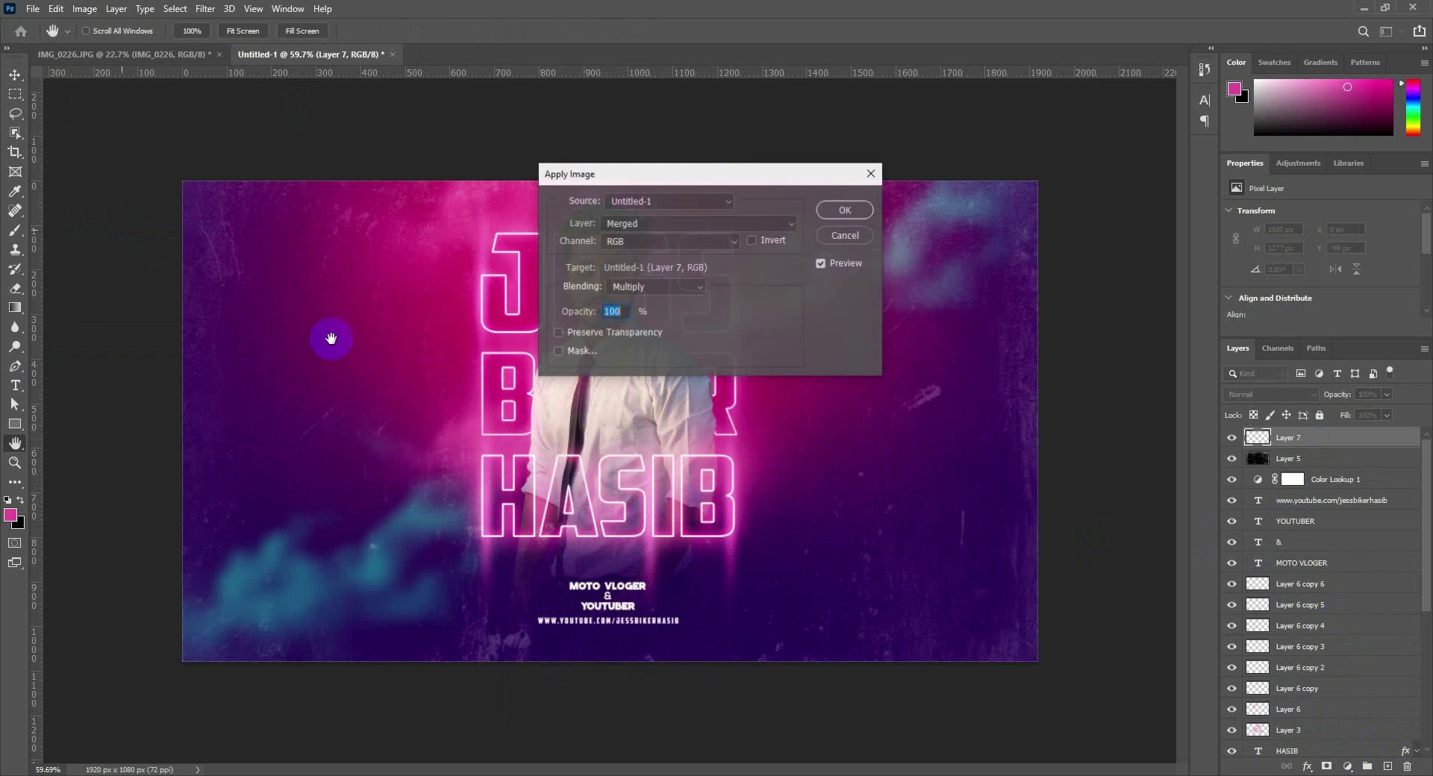
{"action": "left_click", "coordinate": [846, 211]}
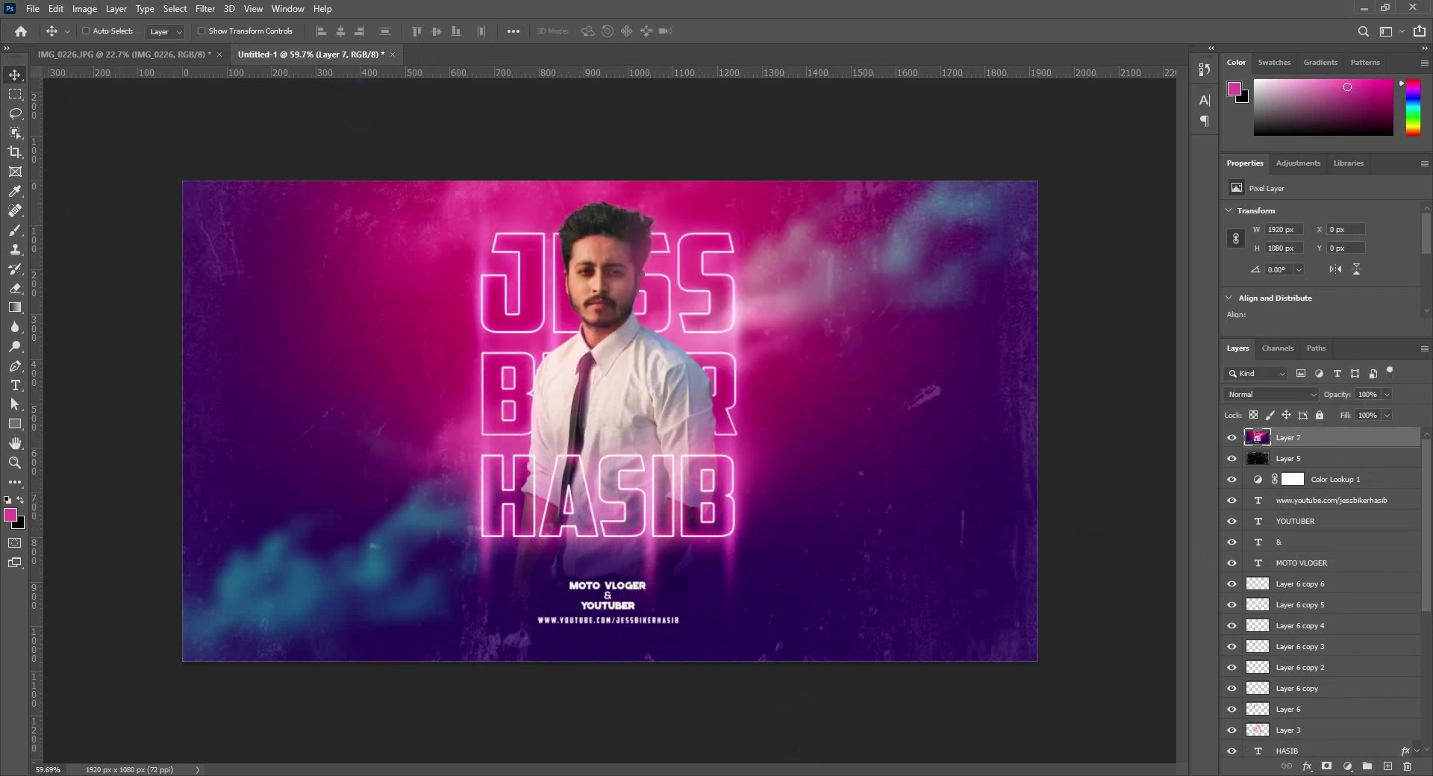